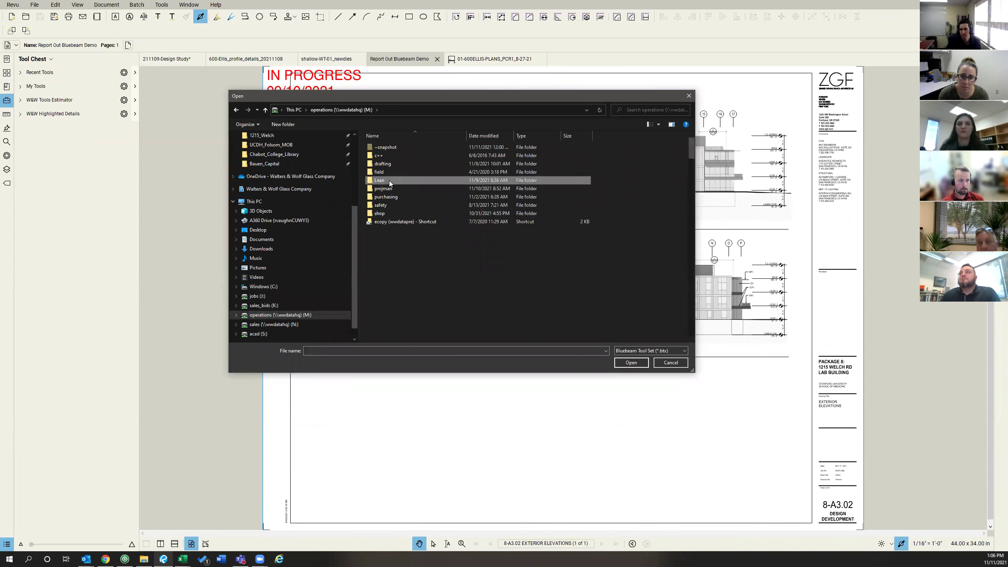
- Import the W&W Highlighted Scope.btx tool set from the M: drive's Lean\Highlighted Scope folder, overwriting the existing set, and finish managing tool sets
{"action": "double_click", "coordinate": [389, 181]}
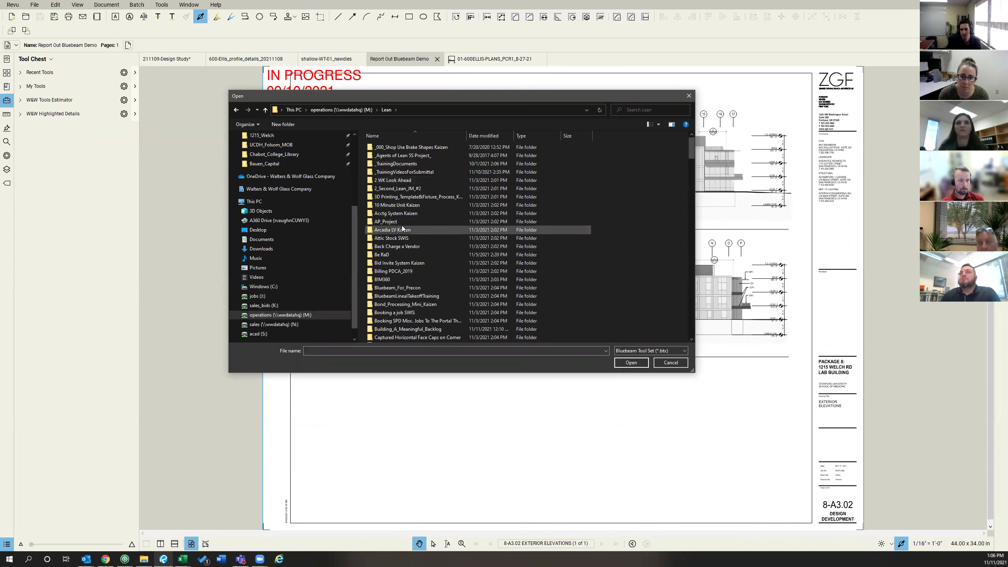
{"action": "scroll", "coordinate": [402, 227], "scroll_direction": "down", "scroll_amount": 20}
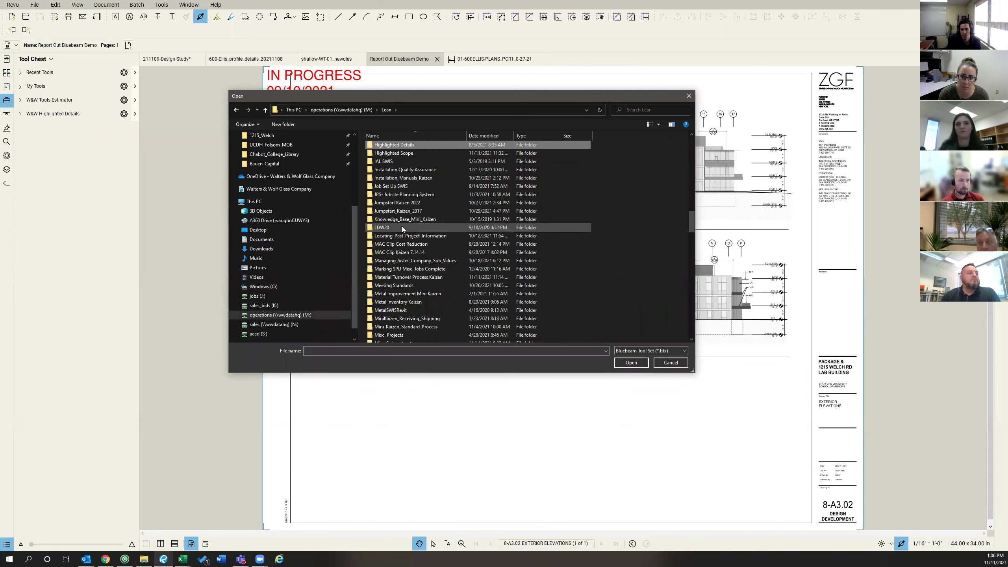
{"action": "double_click", "coordinate": [407, 153]}
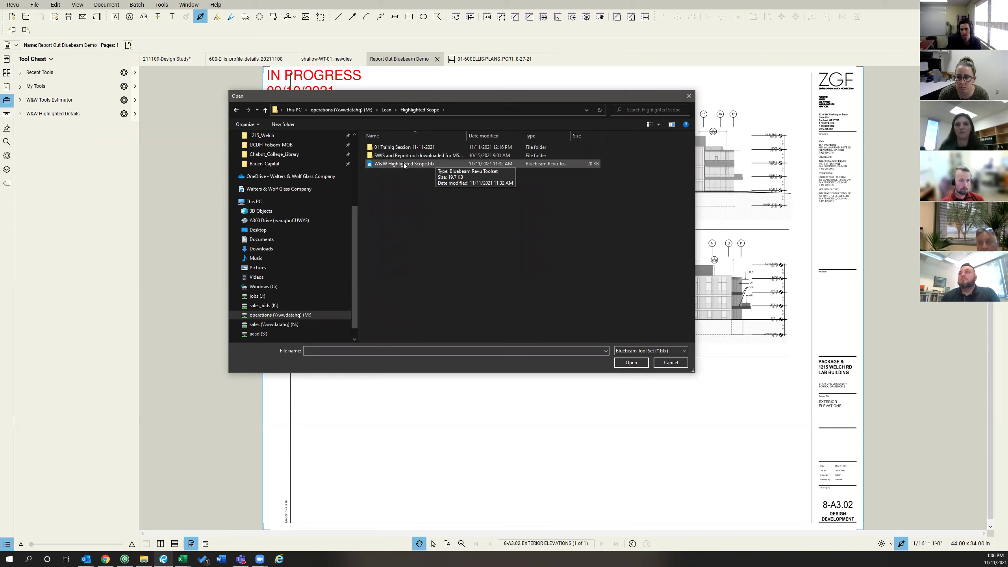
{"action": "double_click", "coordinate": [396, 163]}
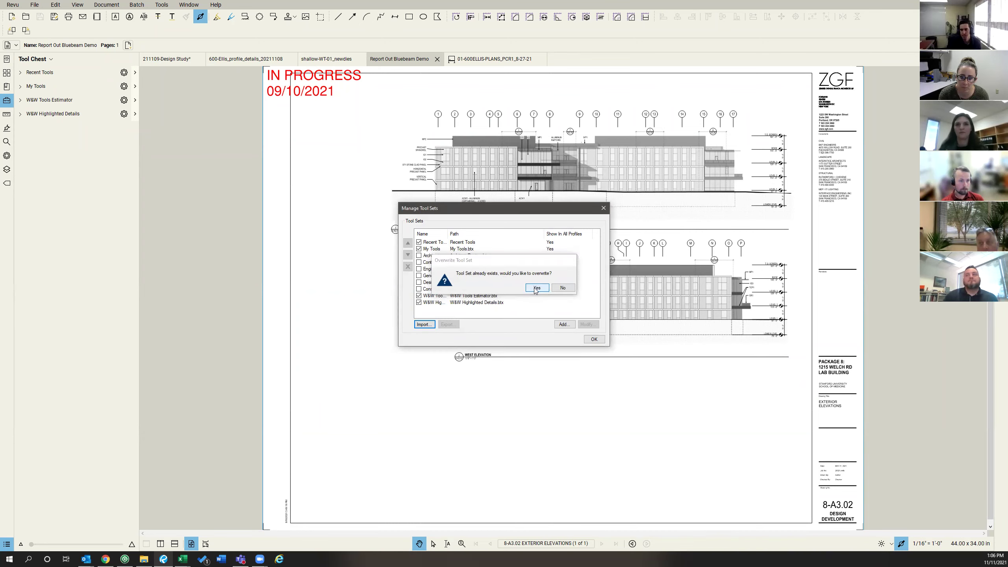
{"action": "left_click", "coordinate": [535, 288]}
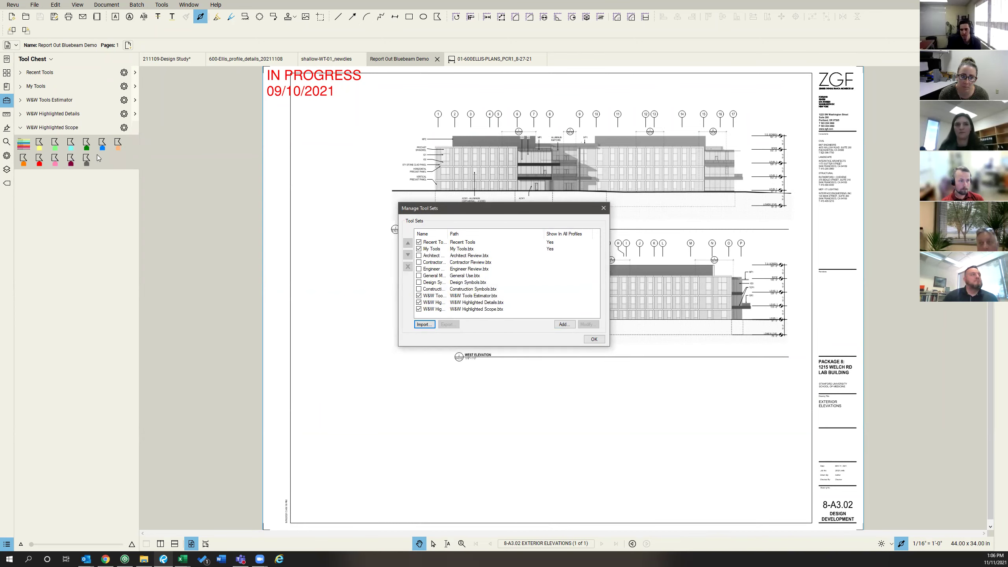
{"action": "left_click", "coordinate": [594, 339]}
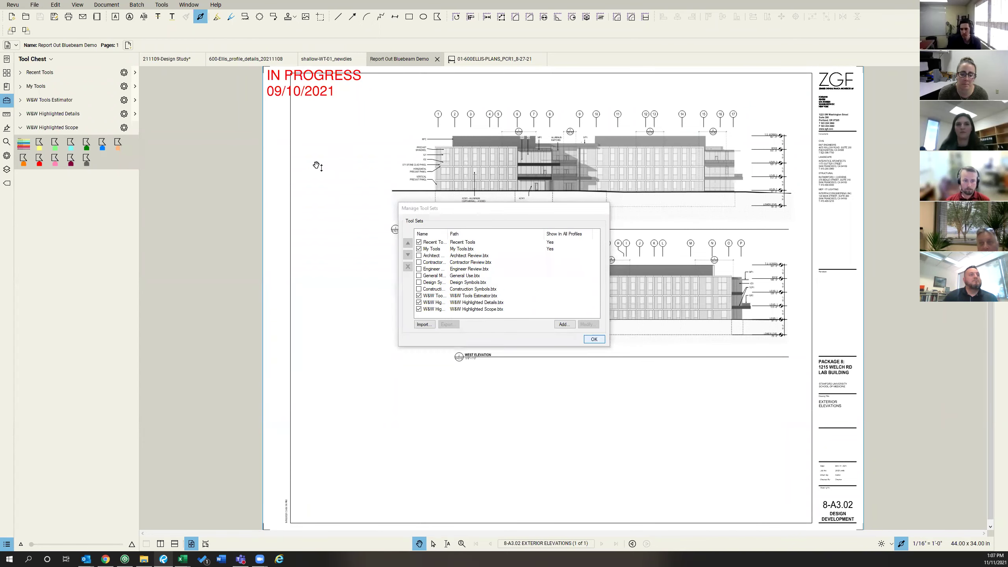
- Switch to File Explorer and open the Highlighted Scope folder inside Lean on the M: drive to view its files
{"action": "left_click", "coordinate": [144, 559]}
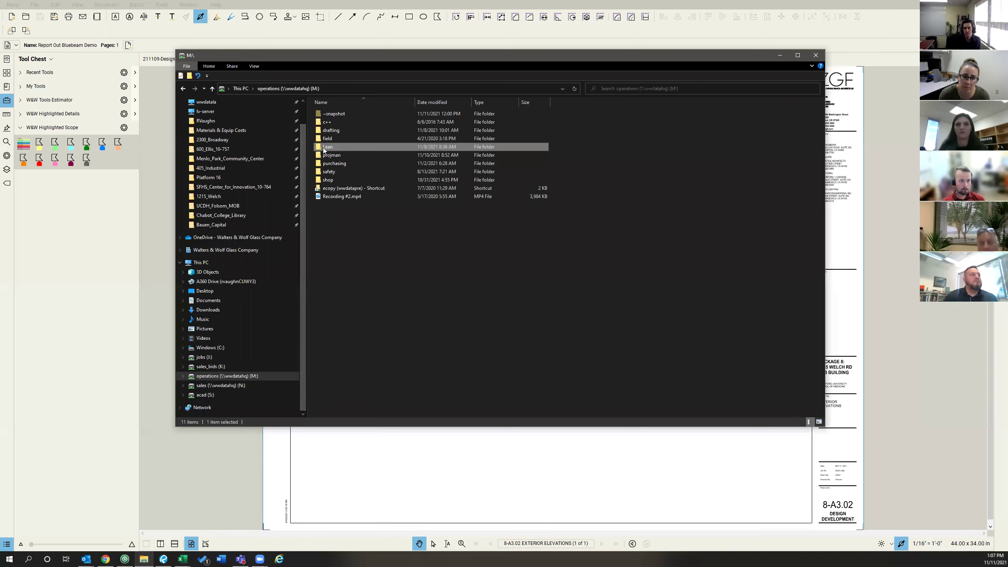
{"action": "double_click", "coordinate": [344, 150]}
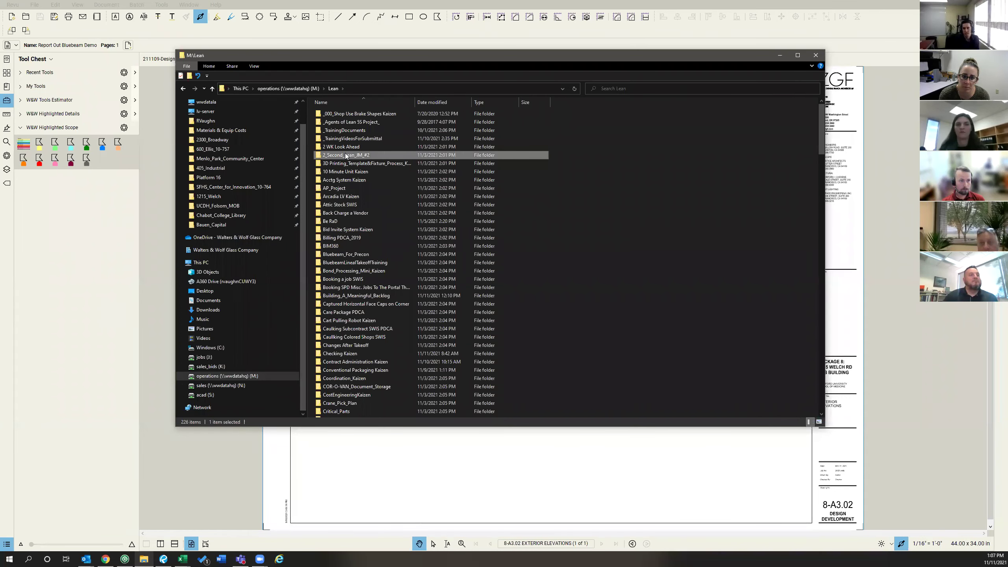
{"action": "double_click", "coordinate": [354, 120]}
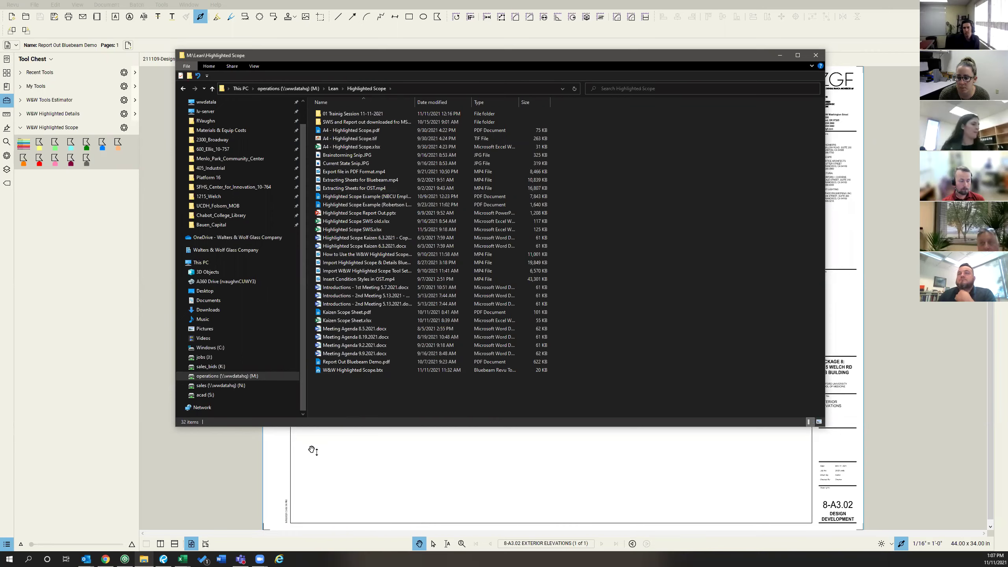
{"action": "left_click", "coordinate": [337, 467]}
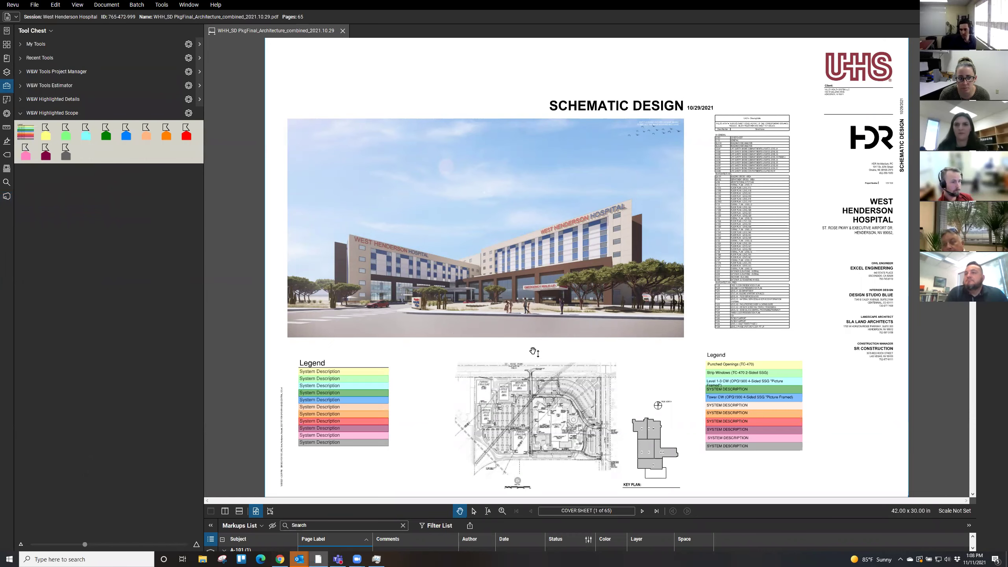
- Delete the legend with the filled-in system names, such as Punched Openings (TC-470), from the cover sheet and clear the selection
{"action": "scroll", "coordinate": [532, 338], "scroll_direction": "down", "scroll_amount": 1}
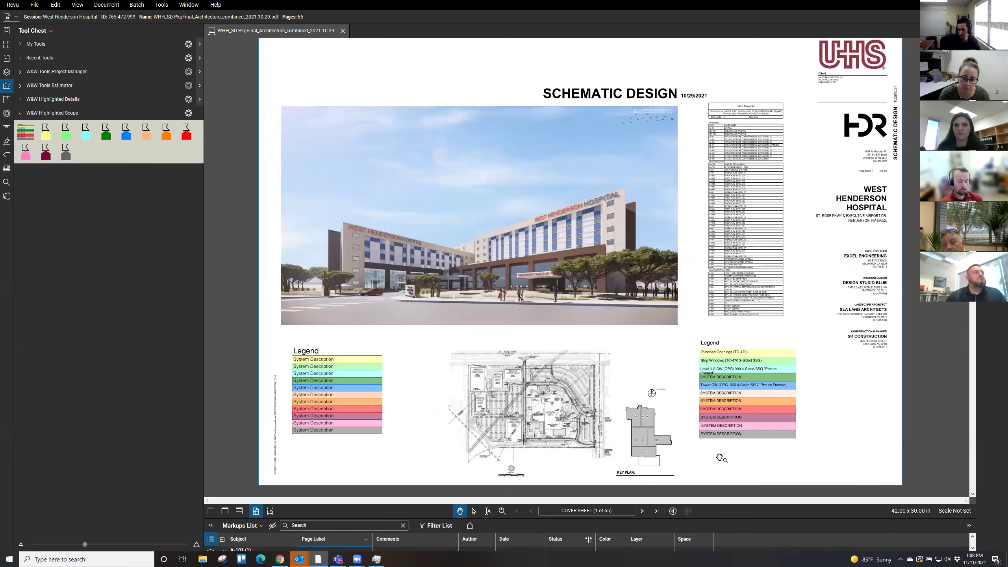
{"action": "scroll", "coordinate": [722, 458], "scroll_direction": "up", "scroll_amount": 3}
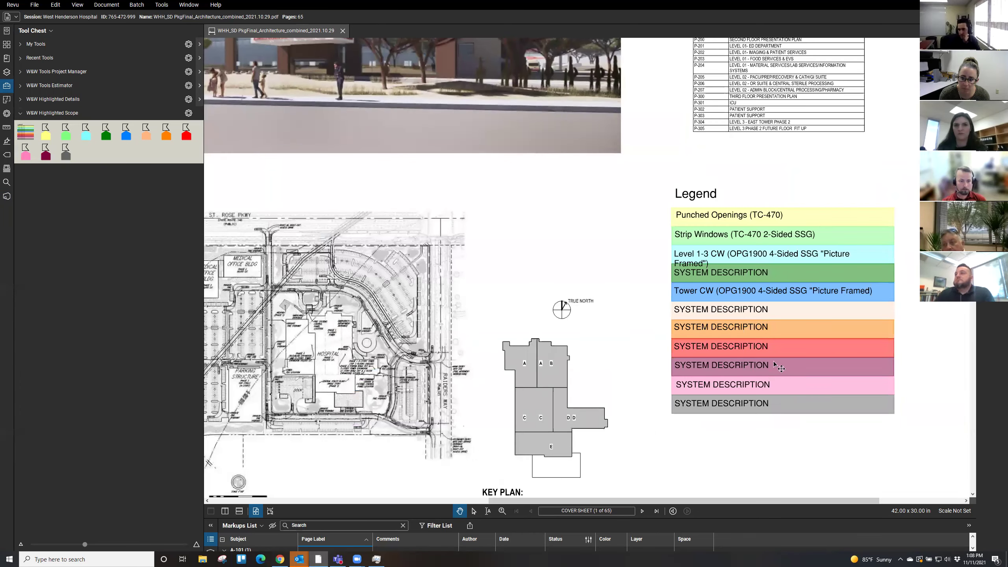
{"action": "scroll", "coordinate": [802, 312], "scroll_direction": "down", "scroll_amount": 3}
{"action": "scroll", "coordinate": [796, 324], "scroll_direction": "up", "scroll_amount": 1}
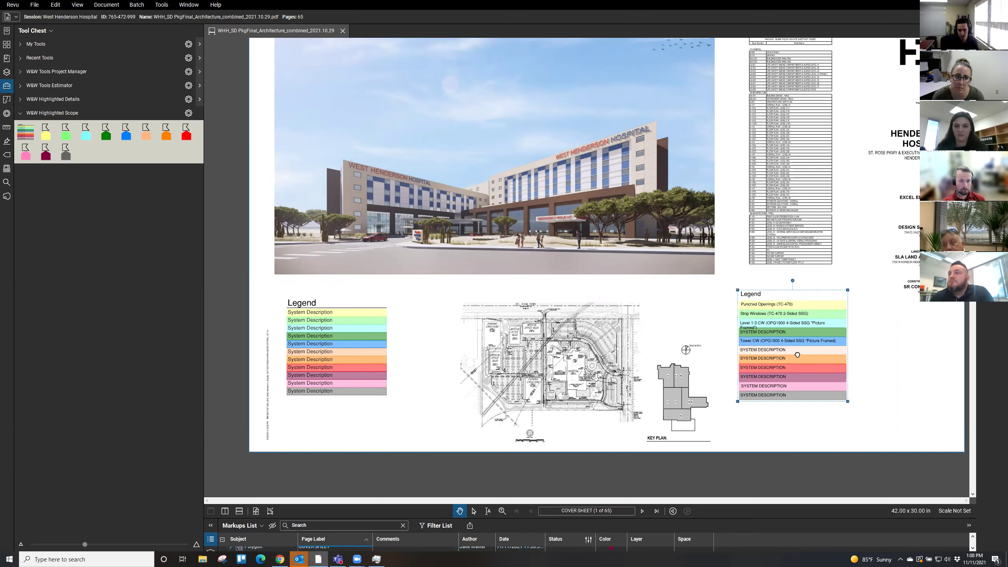
{"action": "scroll", "coordinate": [779, 360], "scroll_direction": "up", "scroll_amount": 3}
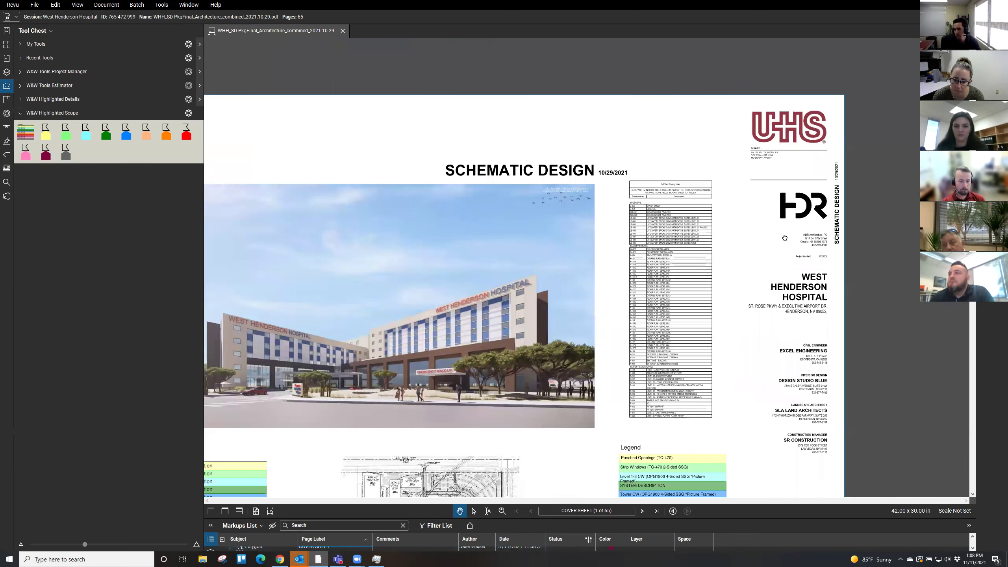
{"action": "scroll", "coordinate": [785, 238], "scroll_direction": "down", "scroll_amount": 5}
{"action": "left_click", "coordinate": [473, 511]}
{"action": "left_click_drag", "start_coordinate": [822, 179], "coordinate": [645, 347]}
{"action": "left_click", "coordinate": [708, 282]}
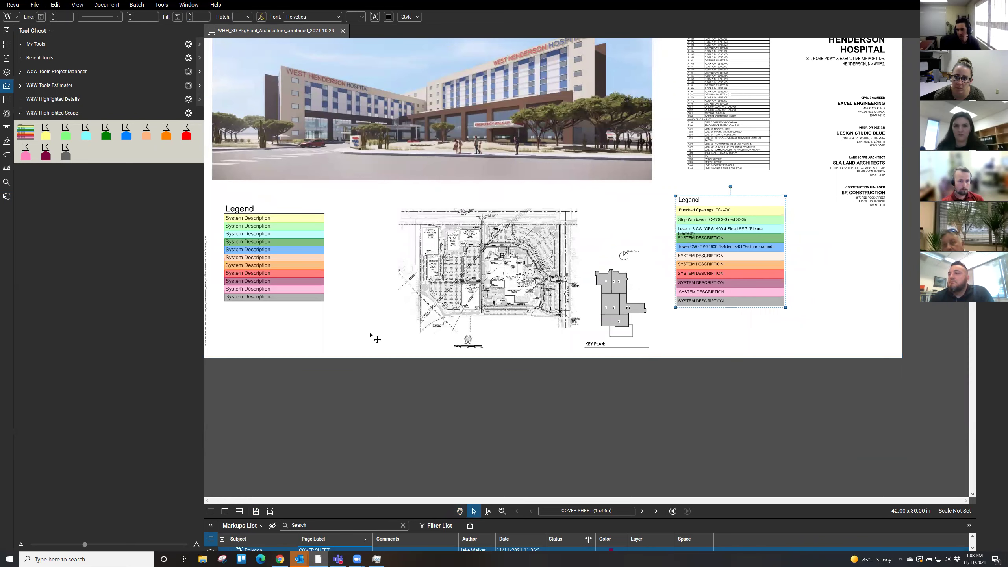
{"action": "key", "text": "Delete"}
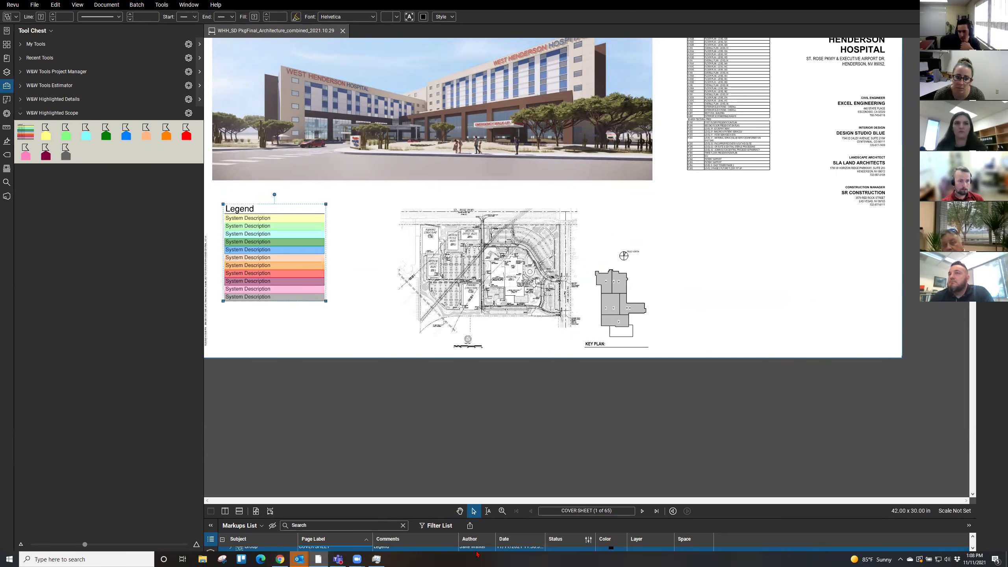
{"action": "key", "text": "v"}
{"action": "left_click", "coordinate": [509, 421]}
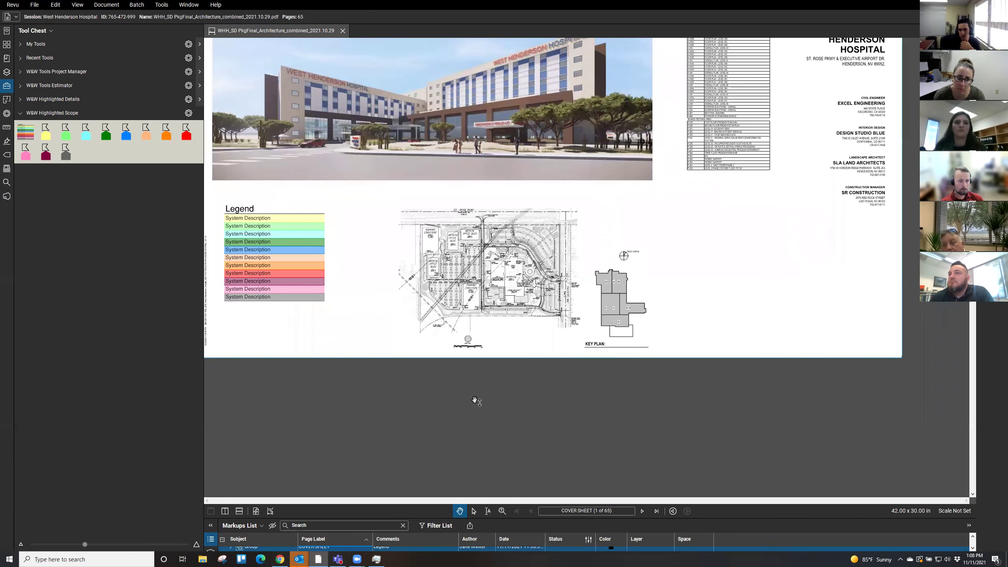
- Add a text box reading "Test Condition" between the remaining legend and the site plan
{"action": "left_click_drag", "start_coordinate": [473, 400], "coordinate": [663, 483]}
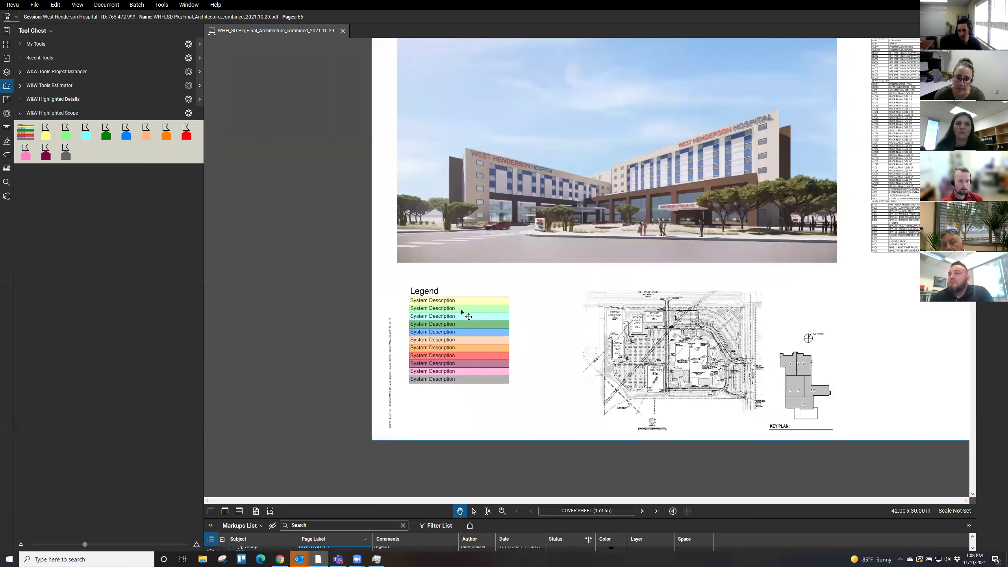
{"action": "scroll", "coordinate": [479, 314], "scroll_direction": "up", "scroll_amount": 2}
{"action": "scroll", "coordinate": [528, 288], "scroll_direction": "up", "scroll_amount": 2}
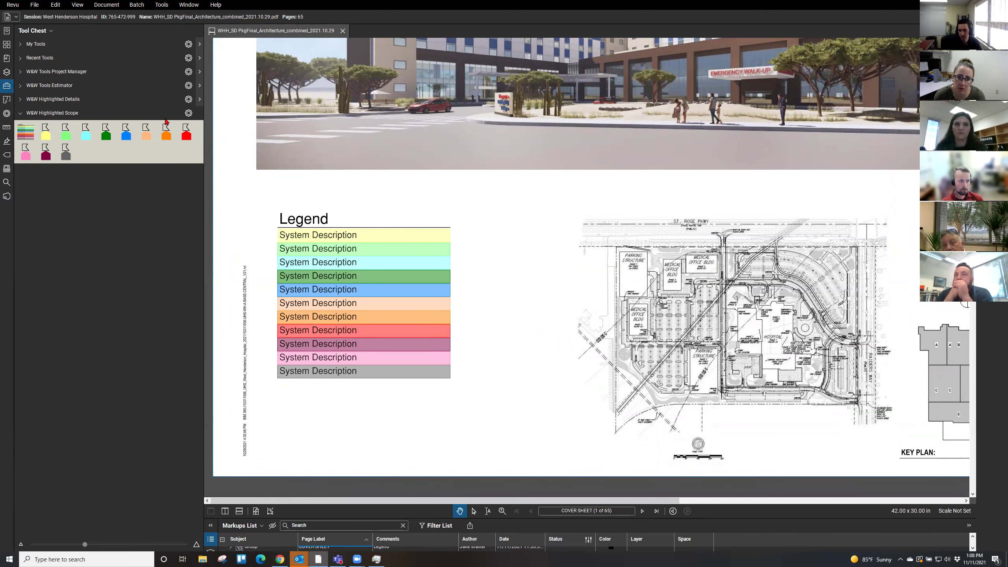
{"action": "left_click_drag", "start_coordinate": [393, 256], "coordinate": [377, 243]}
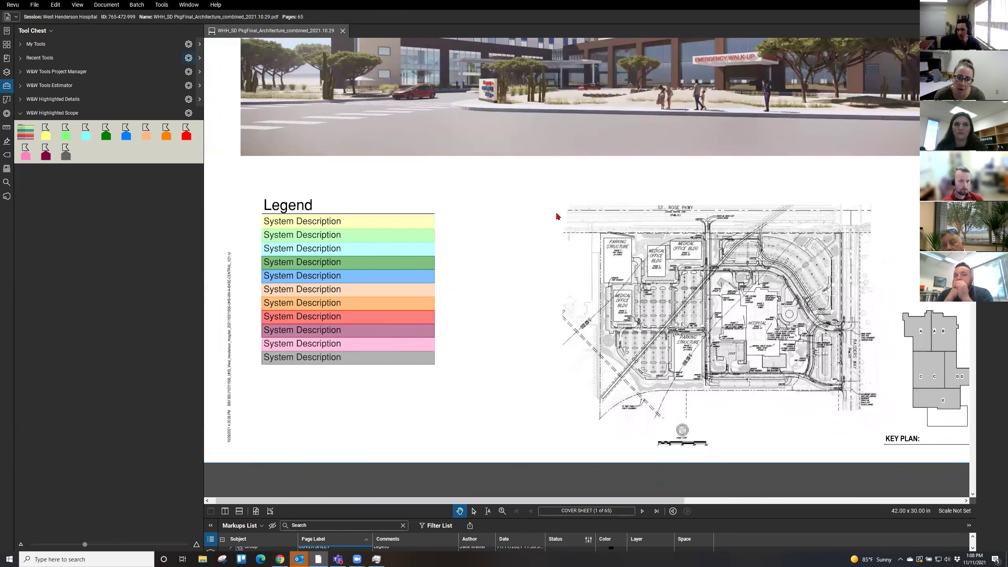
{"action": "key", "text": "t"}
{"action": "left_click_drag", "start_coordinate": [461, 213], "coordinate": [551, 228]}
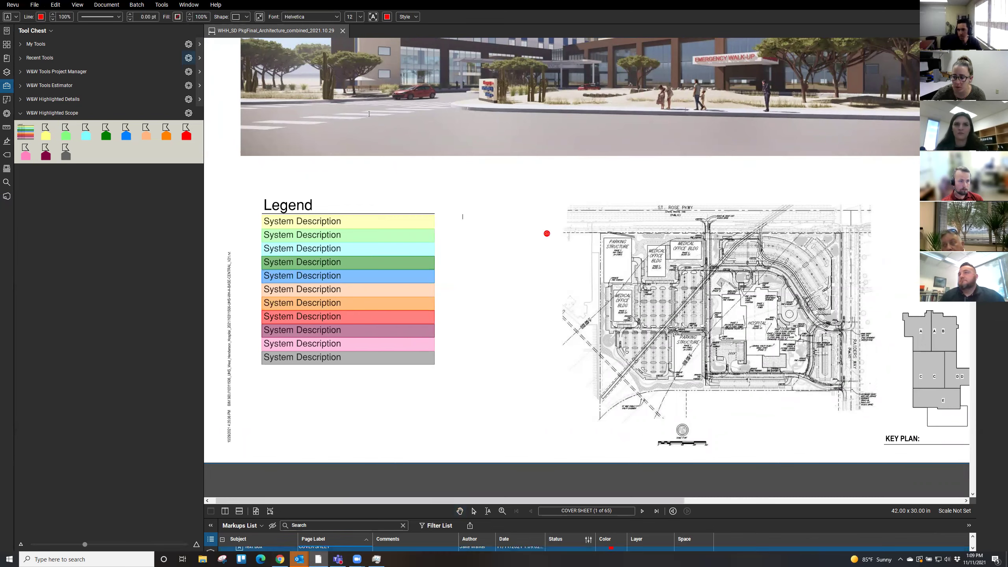
{"action": "type", "text": "Test Condition"}
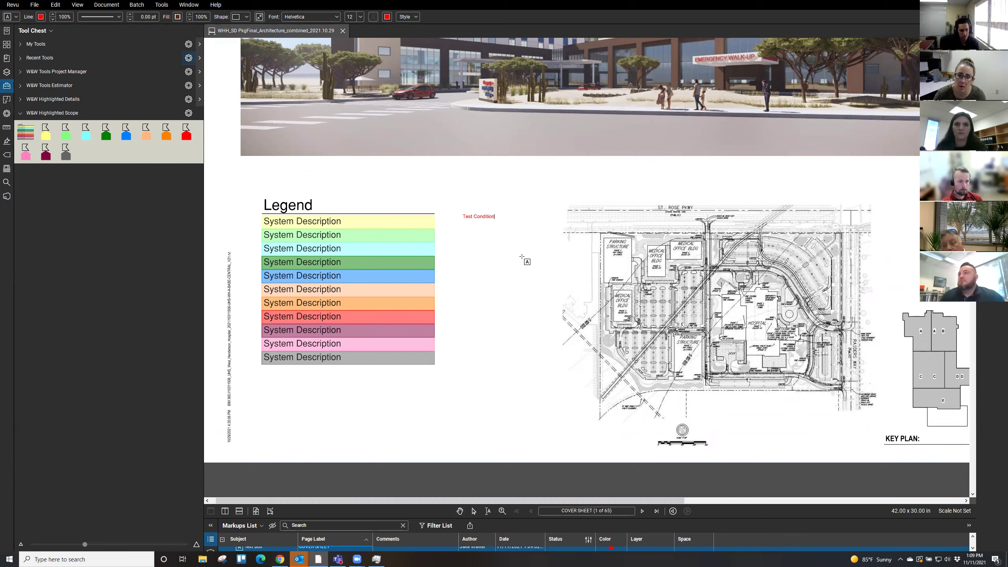
{"action": "left_click", "coordinate": [496, 256]}
- Reduce the height of the "Test Condition" text box to fit its single line of text
{"action": "left_click", "coordinate": [485, 219]}
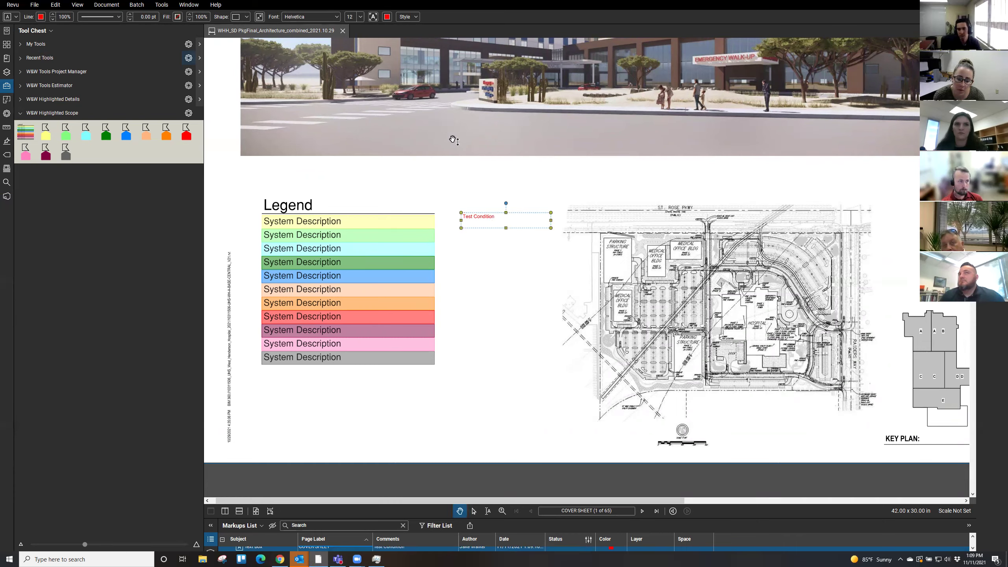
{"action": "left_click", "coordinate": [506, 229]}
{"action": "left_click", "coordinate": [506, 225]}
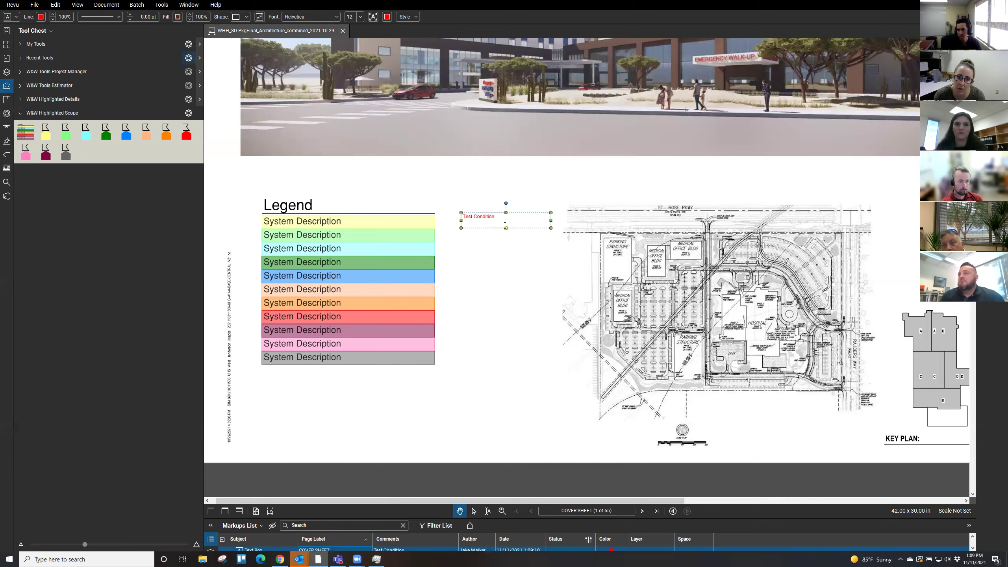
{"action": "left_click_drag", "start_coordinate": [506, 223], "coordinate": [506, 223]}
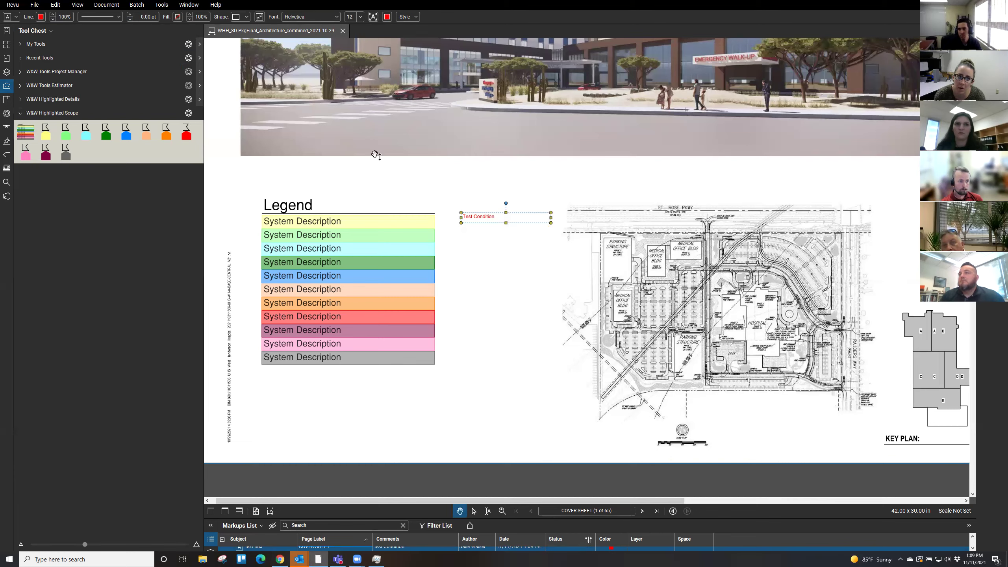
- Set both the outline colour and the text colour of the "Test Condition" box to black
{"action": "left_click", "coordinate": [41, 16]}
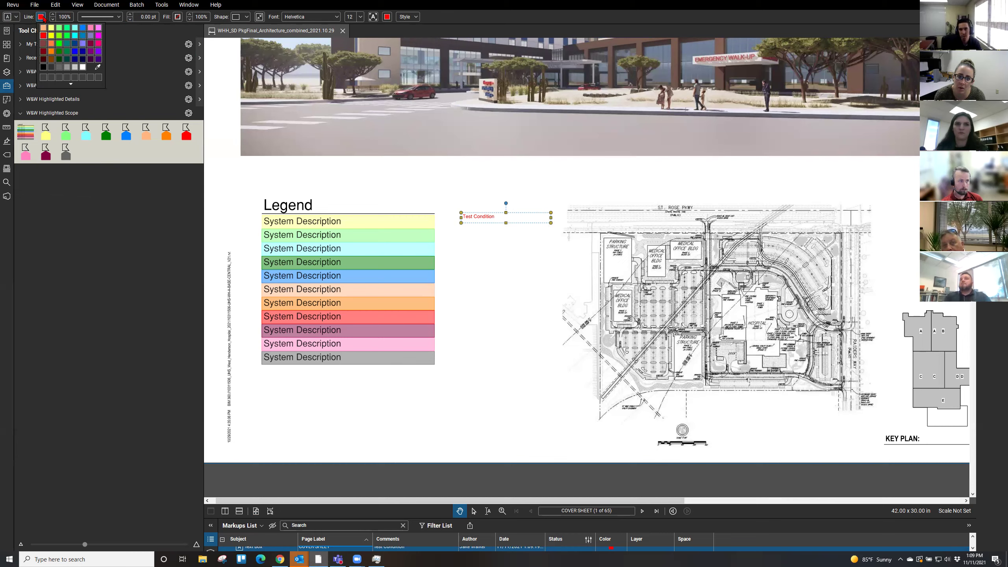
{"action": "left_click", "coordinate": [44, 67]}
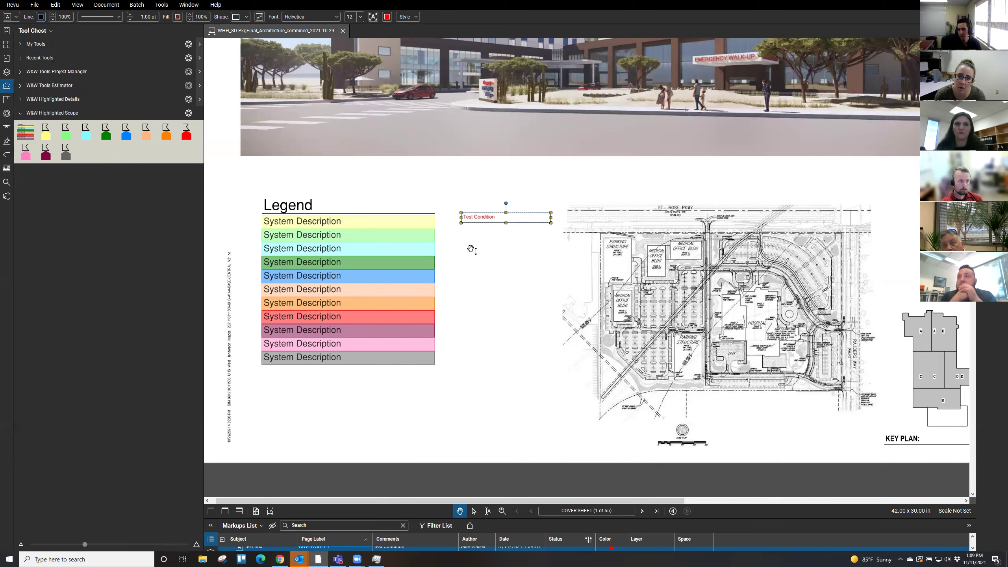
{"action": "left_click", "coordinate": [386, 16]}
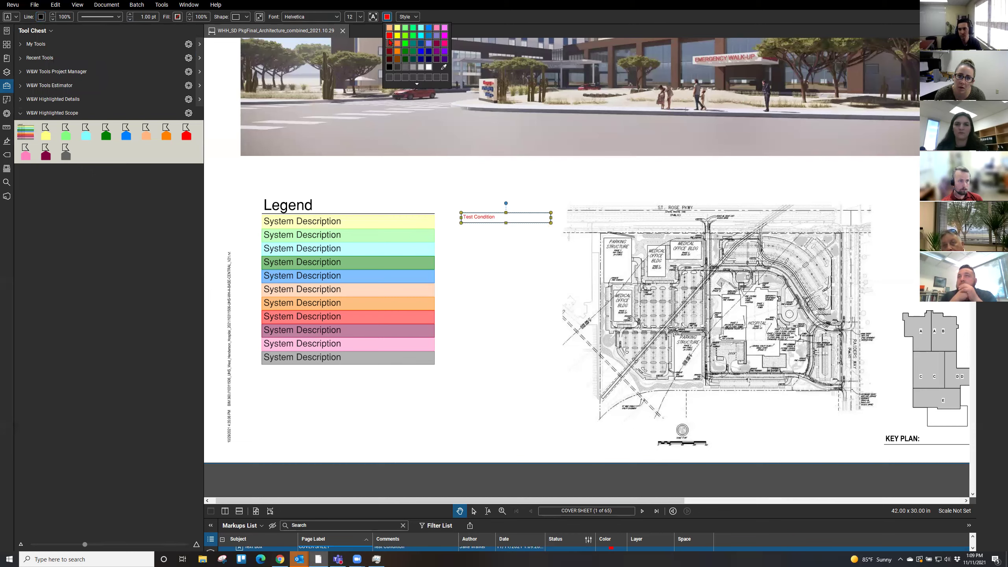
{"action": "left_click", "coordinate": [390, 68]}
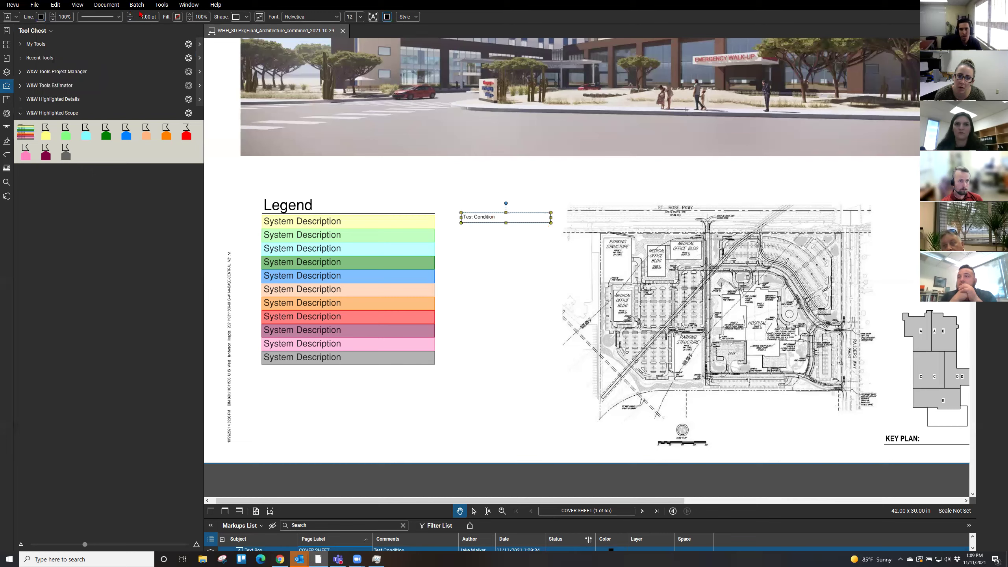
- Fill the "Test Condition" box with bright pink and set the fill opacity to 50%
{"action": "left_click", "coordinate": [179, 17]}
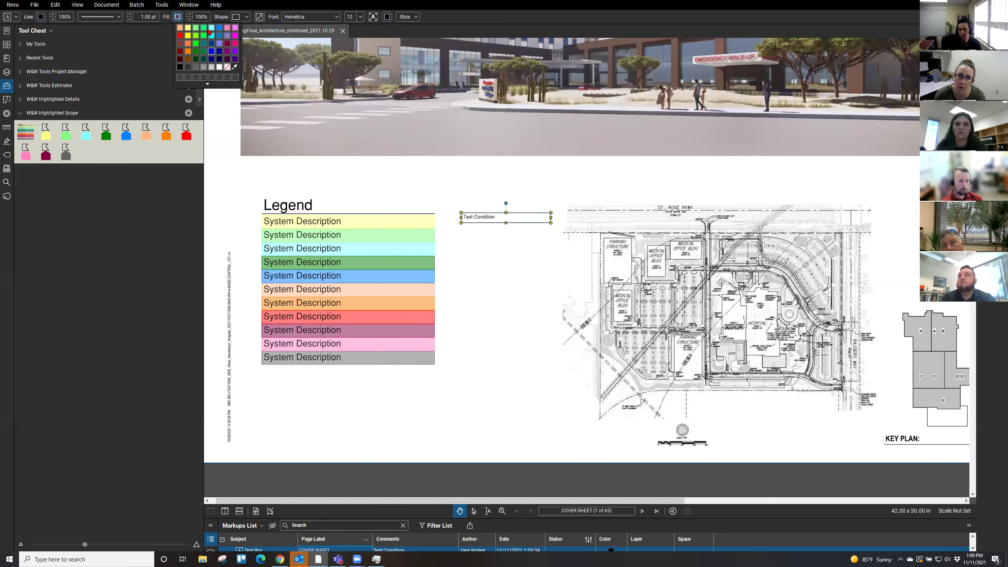
{"action": "left_click", "coordinate": [236, 44]}
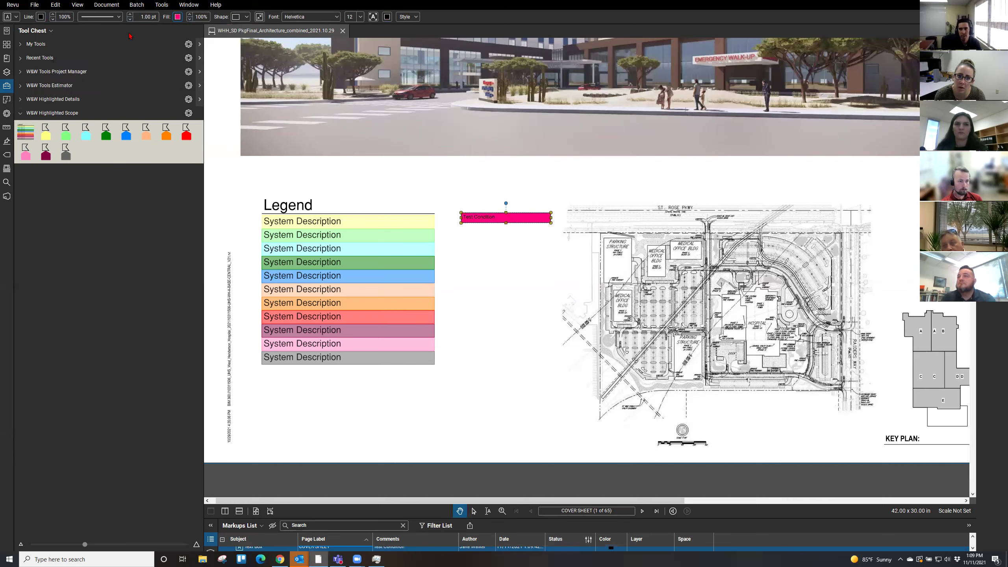
{"action": "left_click", "coordinate": [178, 17]}
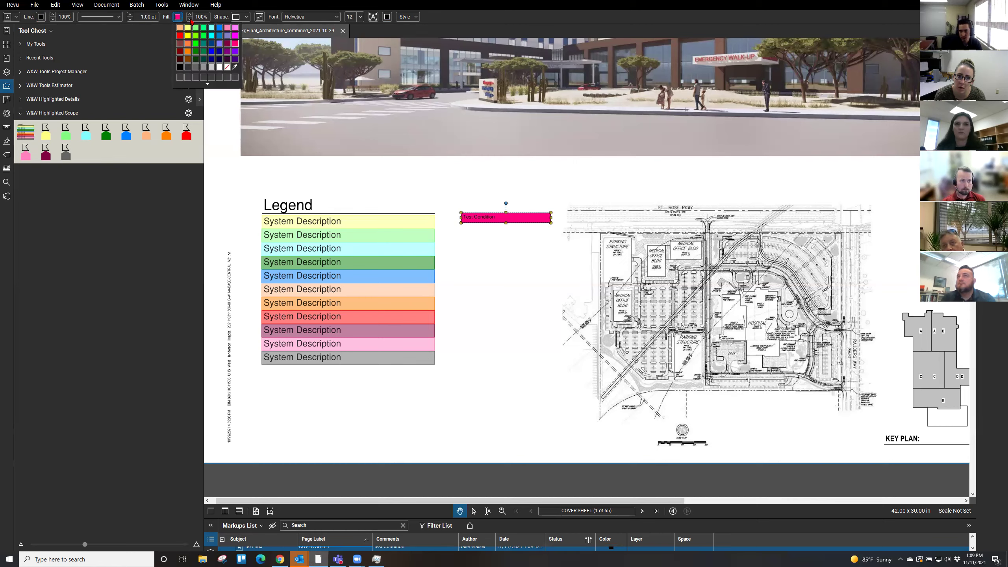
{"action": "left_click", "coordinate": [338, 173]}
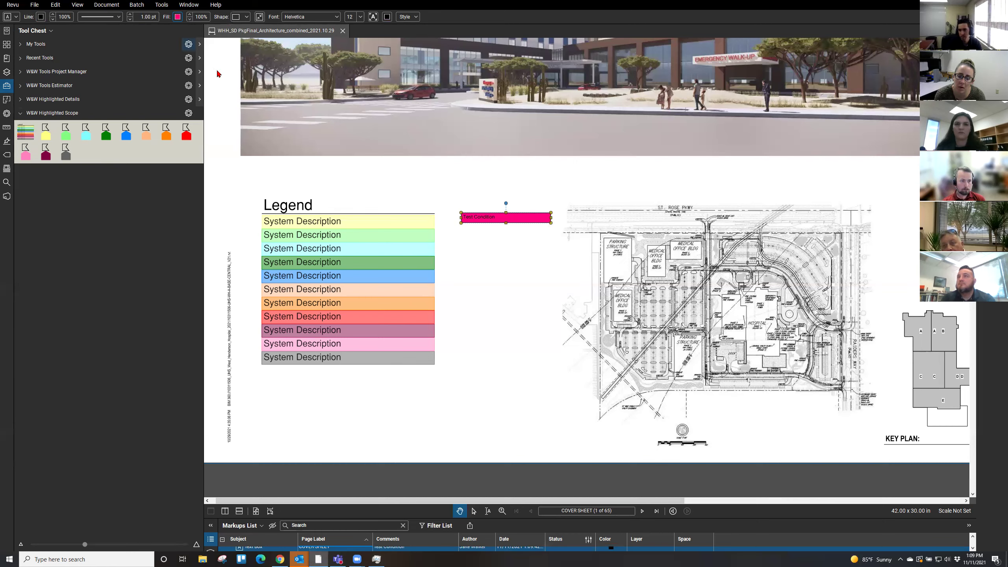
{"action": "left_click", "coordinate": [190, 19]}
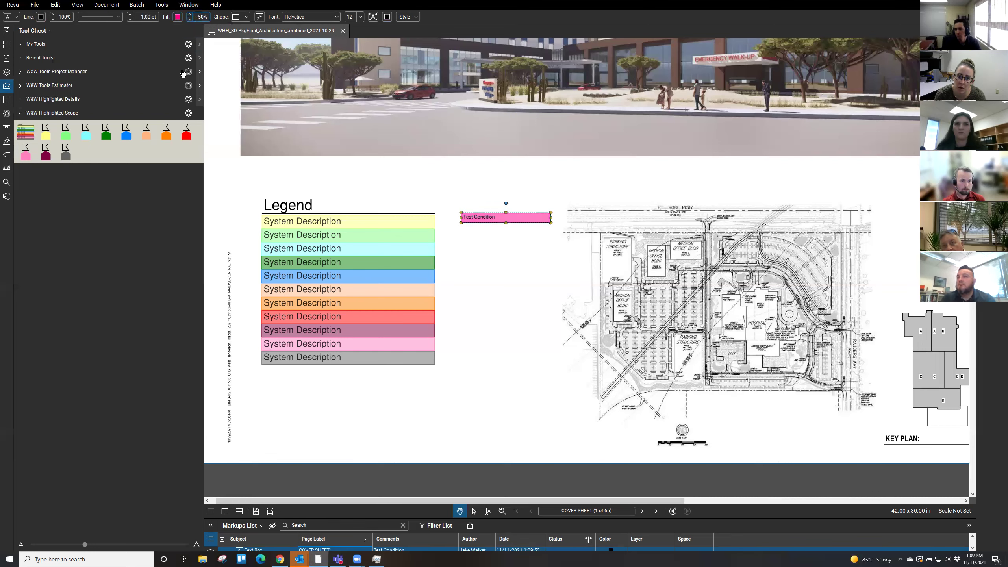
- Nudge the "Test Condition" box slightly closer to the legend and lower its outline opacity
{"action": "left_click_drag", "start_coordinate": [518, 220], "coordinate": [515, 220]}
{"action": "left_click", "coordinate": [52, 19]}
{"action": "left_click", "coordinate": [53, 19]}
- Add a text box reading "Legend" directly above the pink "Test Condition" box
{"action": "key", "text": "t"}
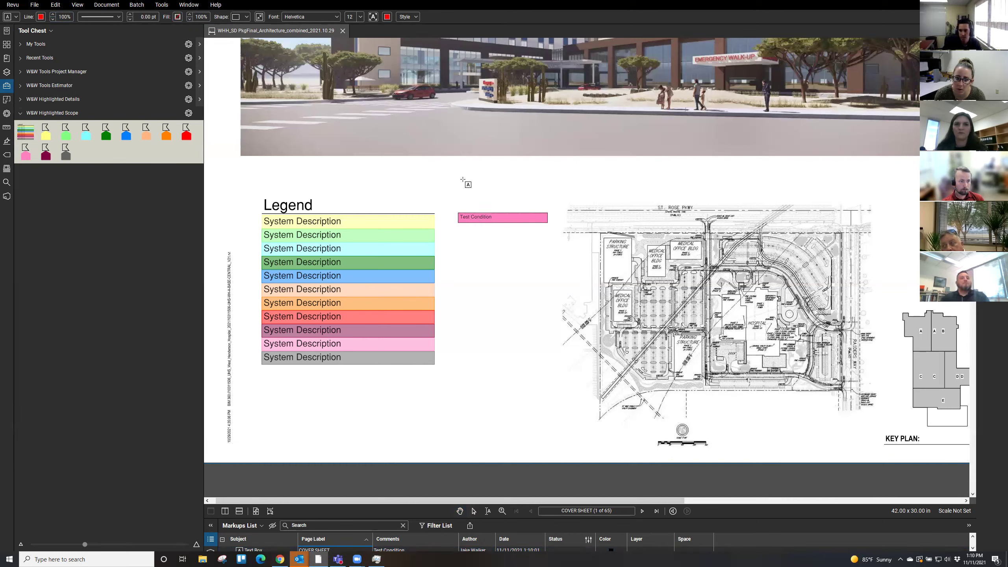
{"action": "left_click_drag", "start_coordinate": [459, 195], "coordinate": [543, 212]}
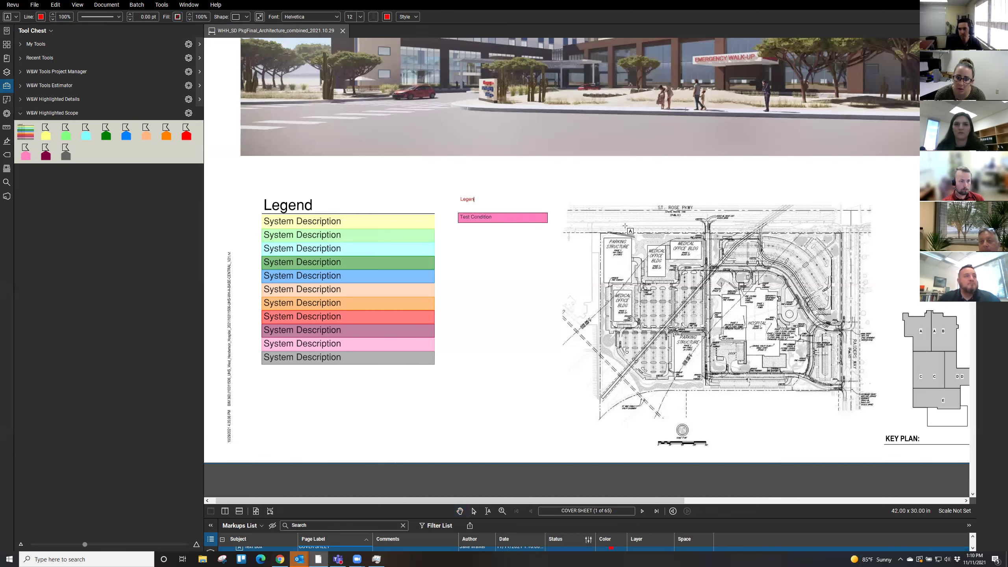
{"action": "key", "text": "Return"}
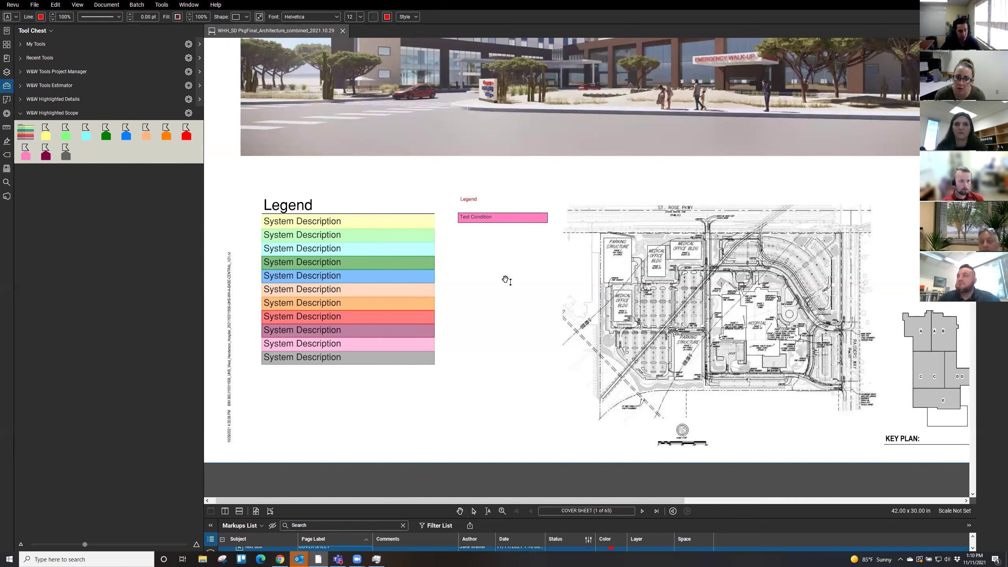
- Draw a straight horizontal line between the new "Legend" heading and the "Test Condition" box, matching the box's width
{"action": "left_click", "coordinate": [460, 211]}
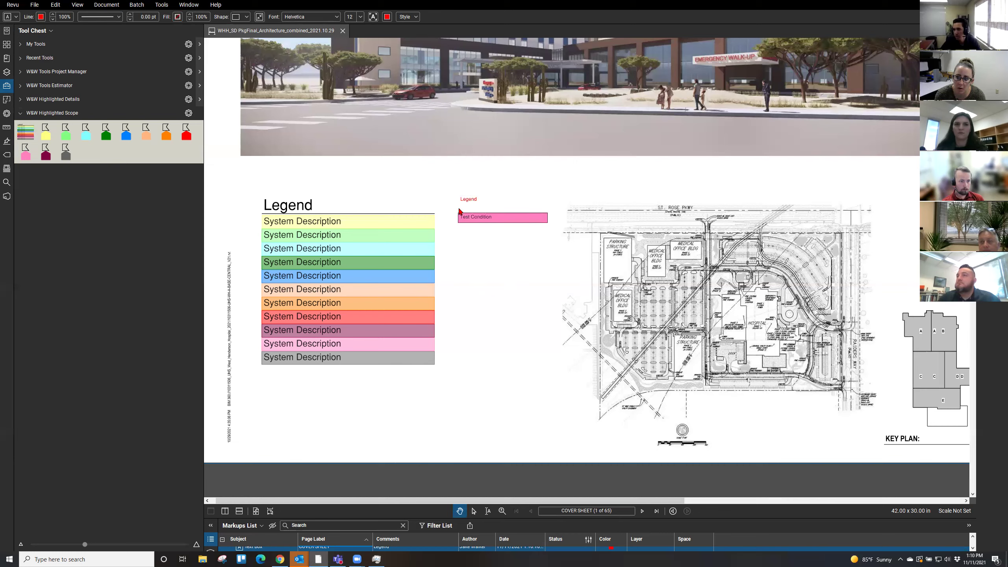
{"action": "key", "text": "l"}
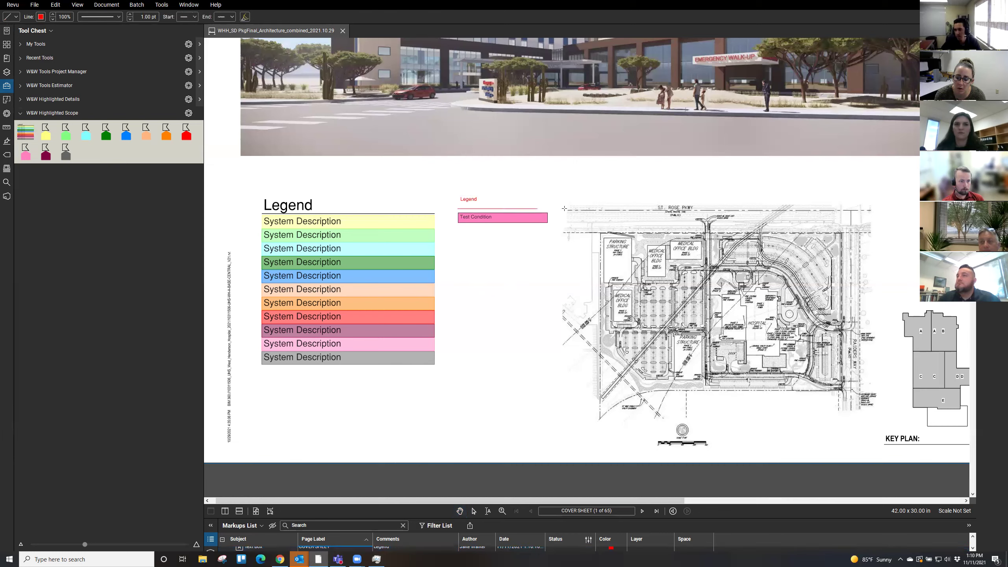
{"action": "left_click", "coordinate": [553, 289], "text": "shift"}
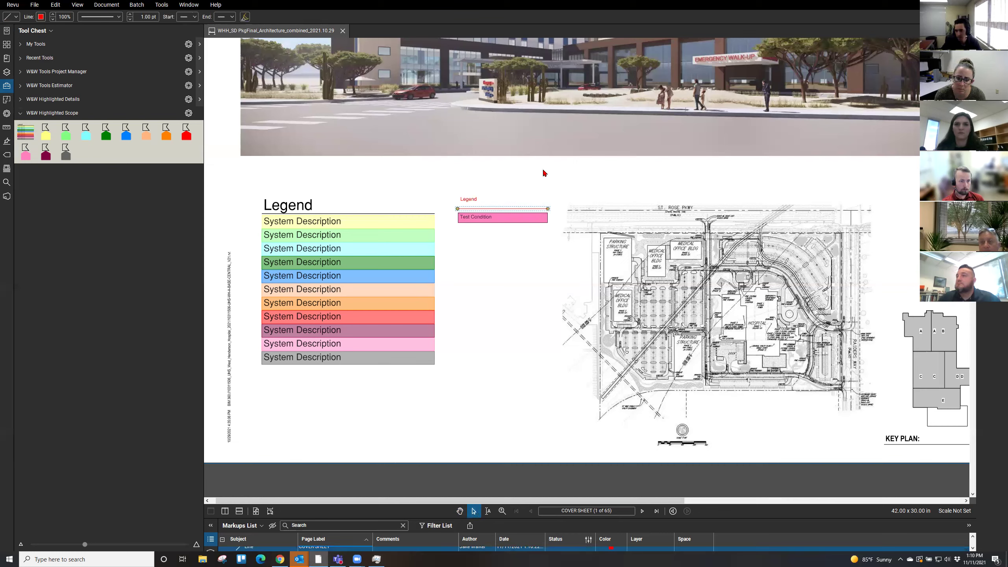
- Group the small "Legend" heading, the line beneath it and the "Test Condition" box
{"action": "left_click_drag", "start_coordinate": [557, 181], "coordinate": [463, 260]}
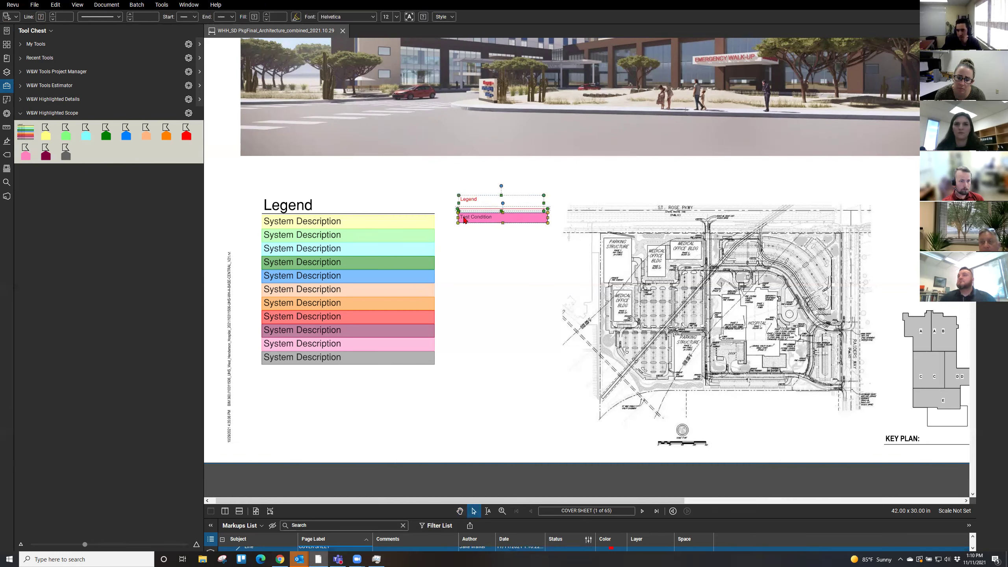
{"action": "right_click", "coordinate": [480, 221]}
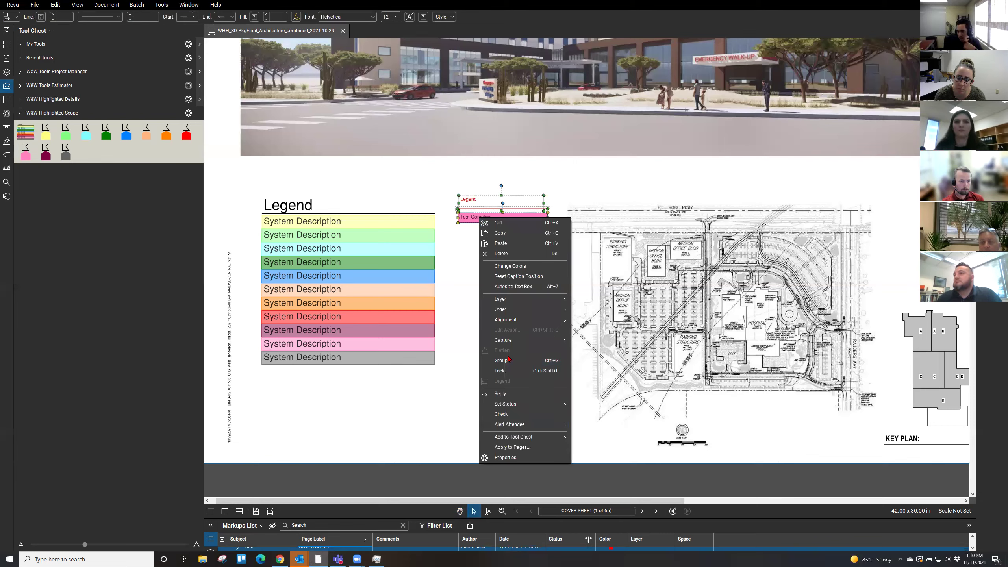
{"action": "left_click", "coordinate": [522, 362]}
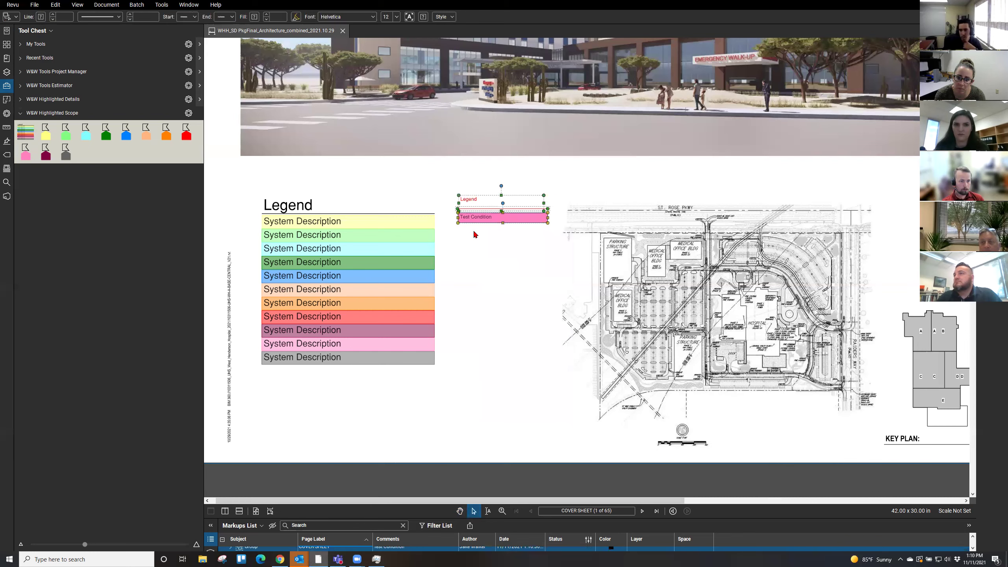
- Move the grouped test legend lower, try scaling it up and back down, and delete the group
{"action": "left_click_drag", "start_coordinate": [504, 300], "coordinate": [509, 327]}
{"action": "left_click_drag", "start_coordinate": [528, 293], "coordinate": [528, 292]}
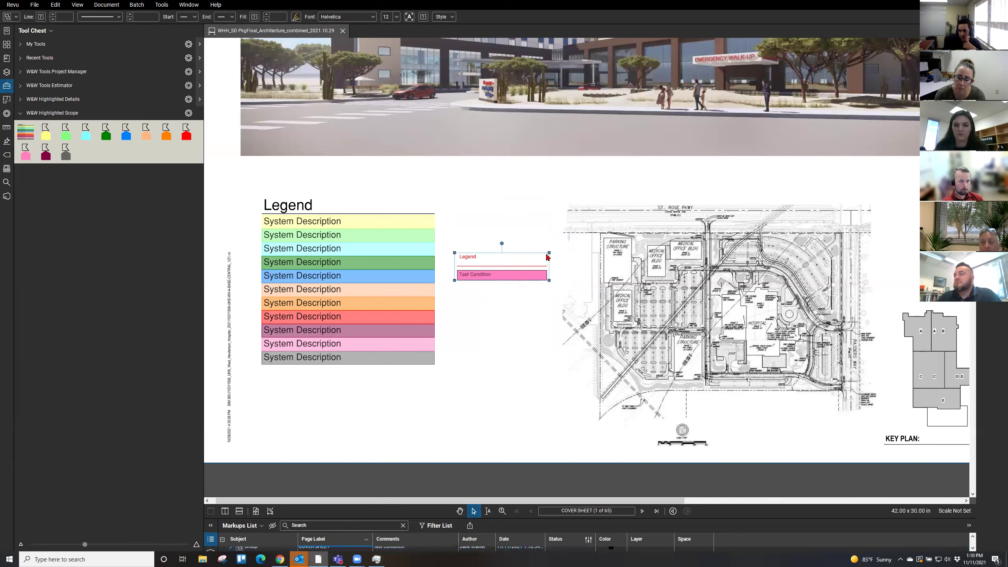
{"action": "left_click_drag", "start_coordinate": [549, 252], "coordinate": [613, 233]}
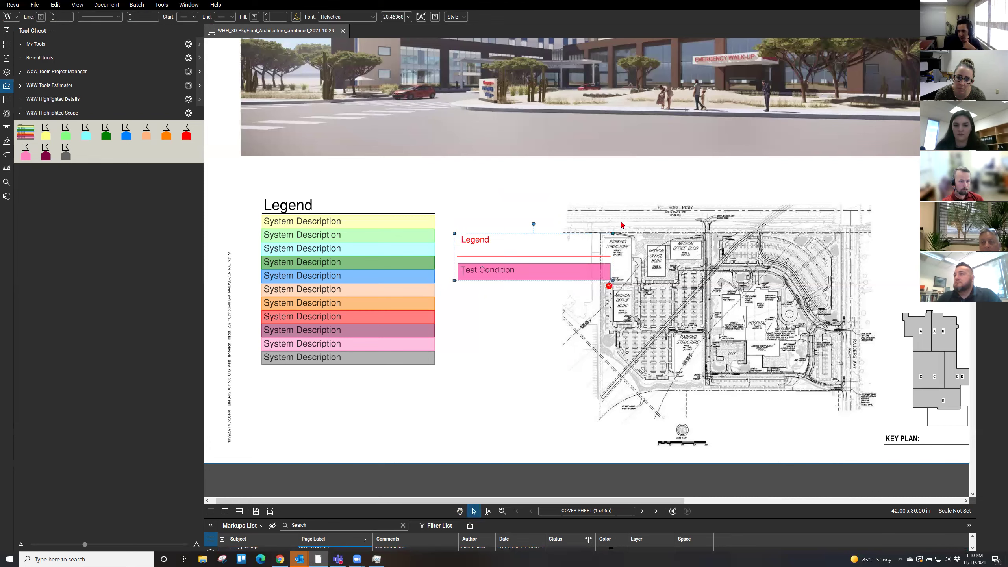
{"action": "left_click_drag", "start_coordinate": [521, 303], "coordinate": [559, 249]}
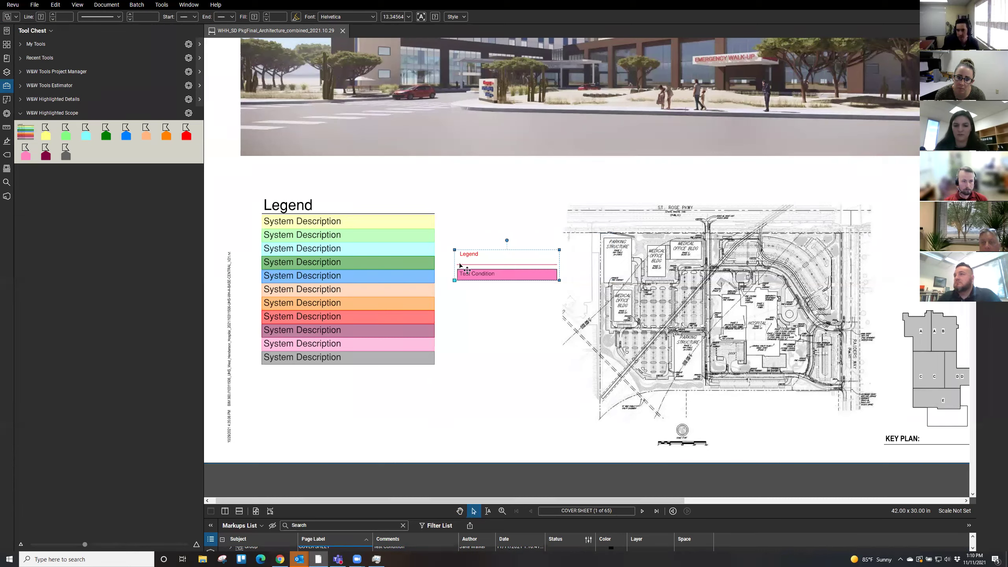
{"action": "key", "text": "Delete"}
- Ungroup the large legend of coloured "System Description" rows
{"action": "left_click", "coordinate": [360, 253]}
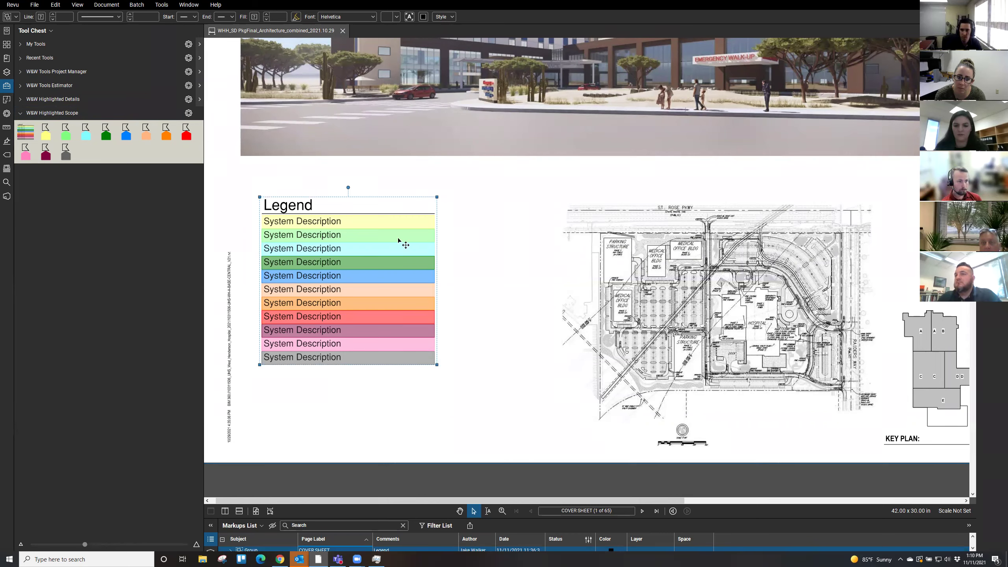
{"action": "right_click", "coordinate": [380, 249]}
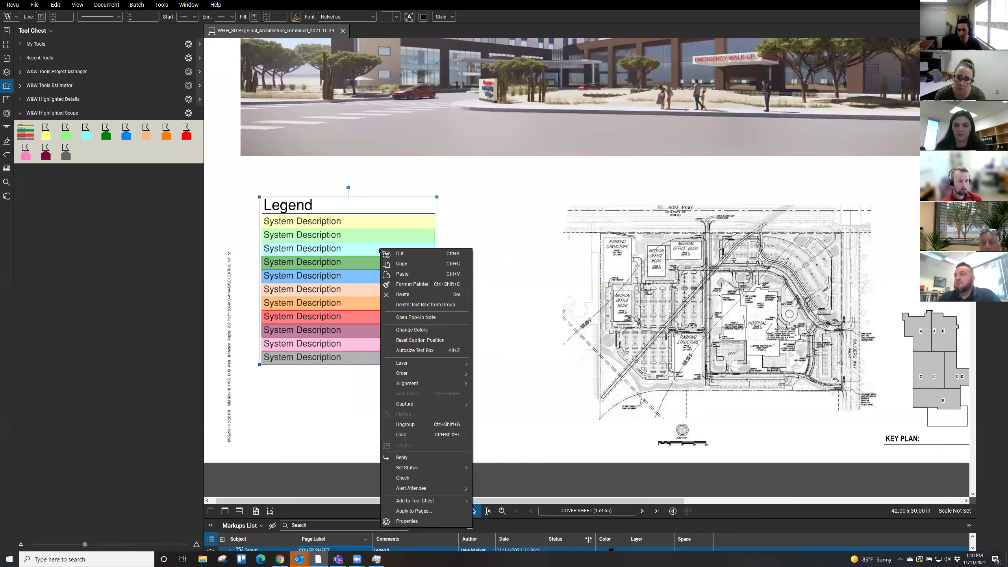
{"action": "left_click", "coordinate": [434, 426]}
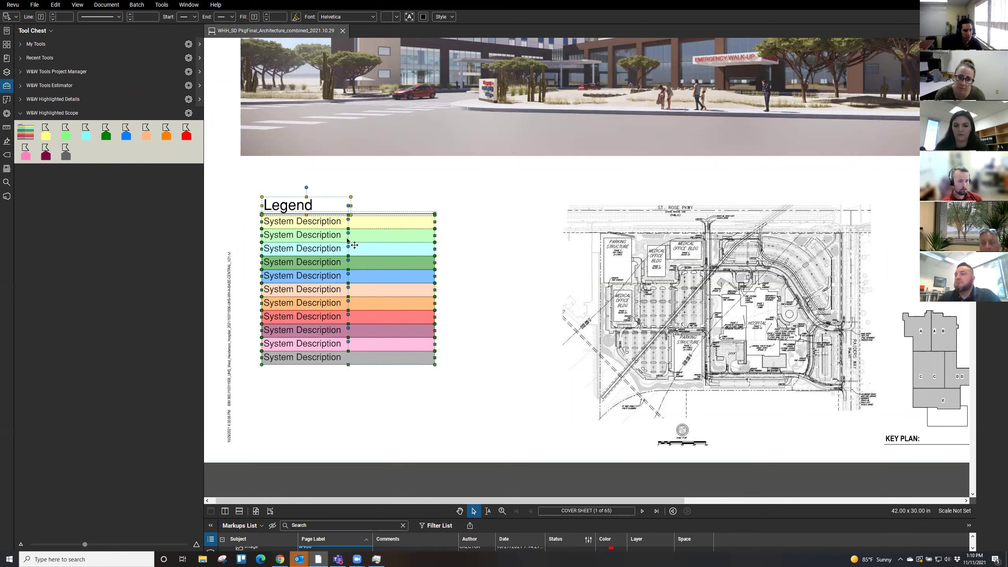
- View the outline colour choices for the yellow "System Description" row without picking one
{"action": "left_click", "coordinate": [469, 239]}
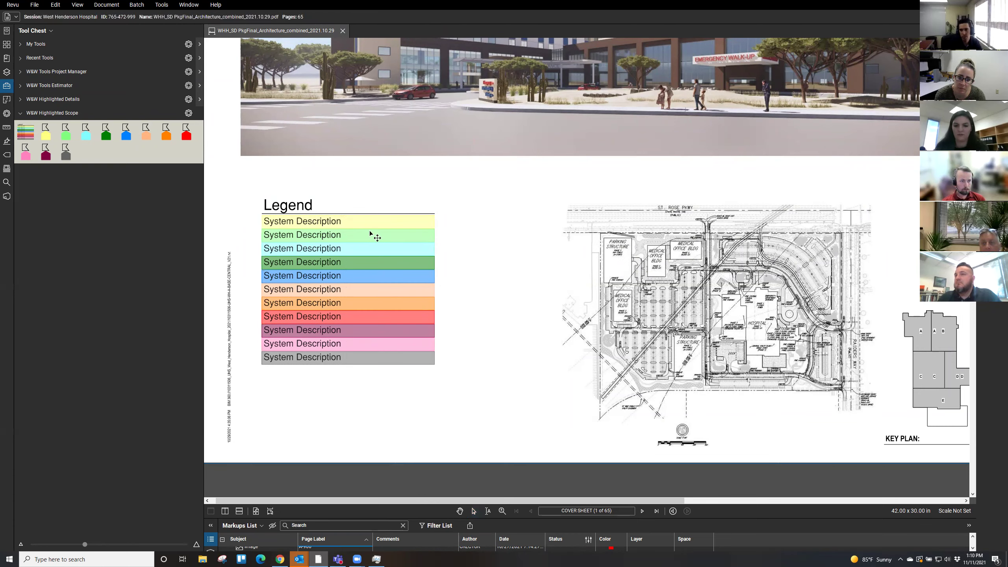
{"action": "left_click", "coordinate": [338, 222]}
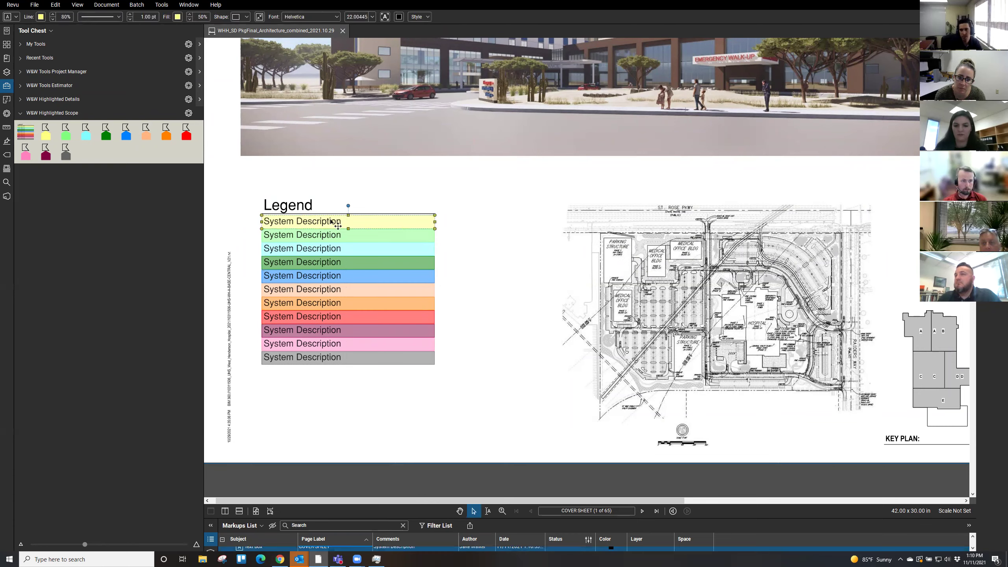
{"action": "left_click", "coordinate": [41, 17]}
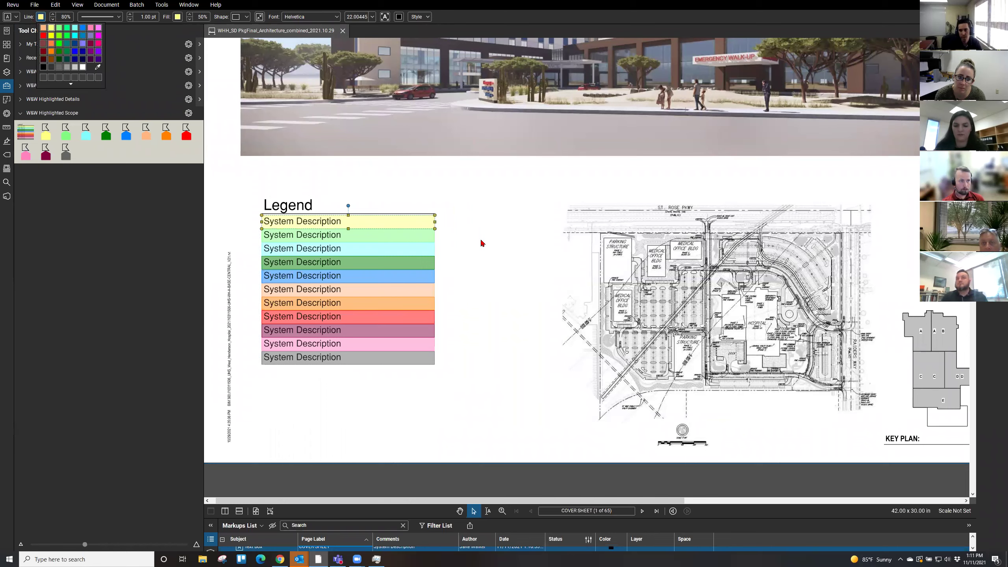
{"action": "key", "text": "Escape"}
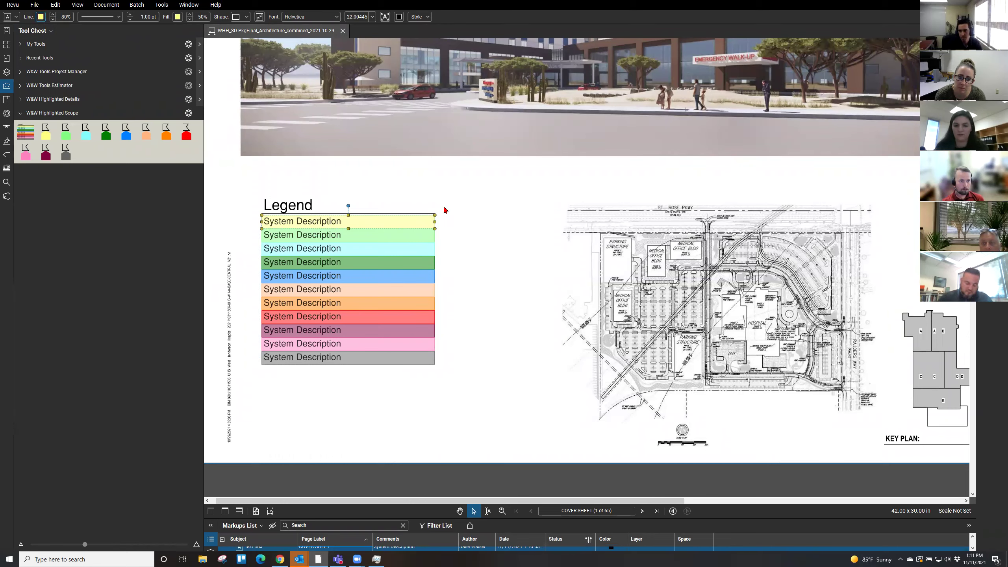
{"action": "left_click", "coordinate": [462, 202]}
{"action": "left_click_drag", "start_coordinate": [459, 180], "coordinate": [260, 414]}
{"action": "right_click", "coordinate": [377, 249]}
{"action": "left_click", "coordinate": [491, 216]}
{"action": "left_click", "coordinate": [335, 228]}
{"action": "double_click", "coordinate": [342, 224]}
{"action": "left_click", "coordinate": [472, 223]}
- Try widening the yellow and light green legend rows beyond the other rows, and undo both changes
{"action": "left_click", "coordinate": [427, 228]}
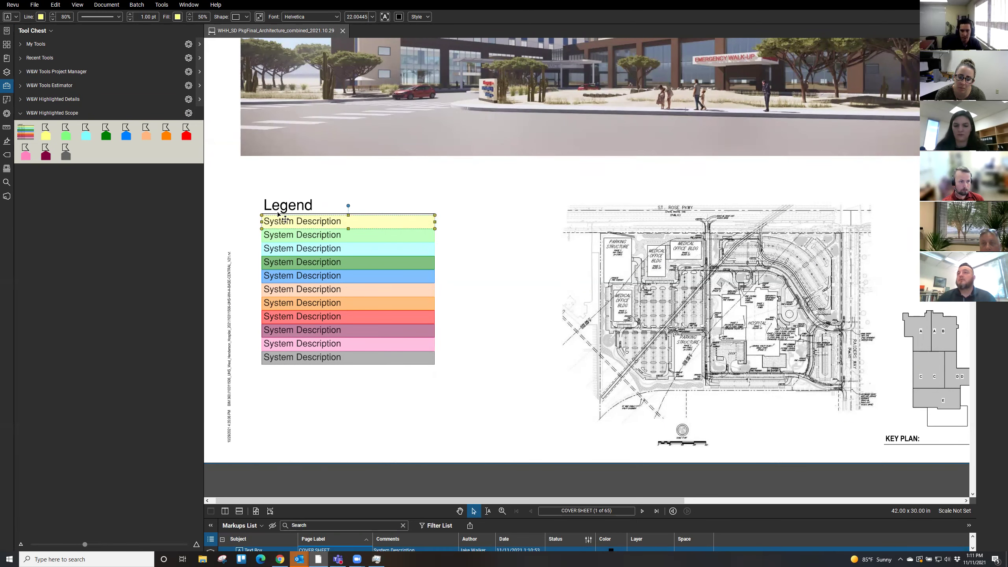
{"action": "left_click_drag", "start_coordinate": [440, 230], "coordinate": [460, 244]}
{"action": "left_click", "coordinate": [432, 238]}
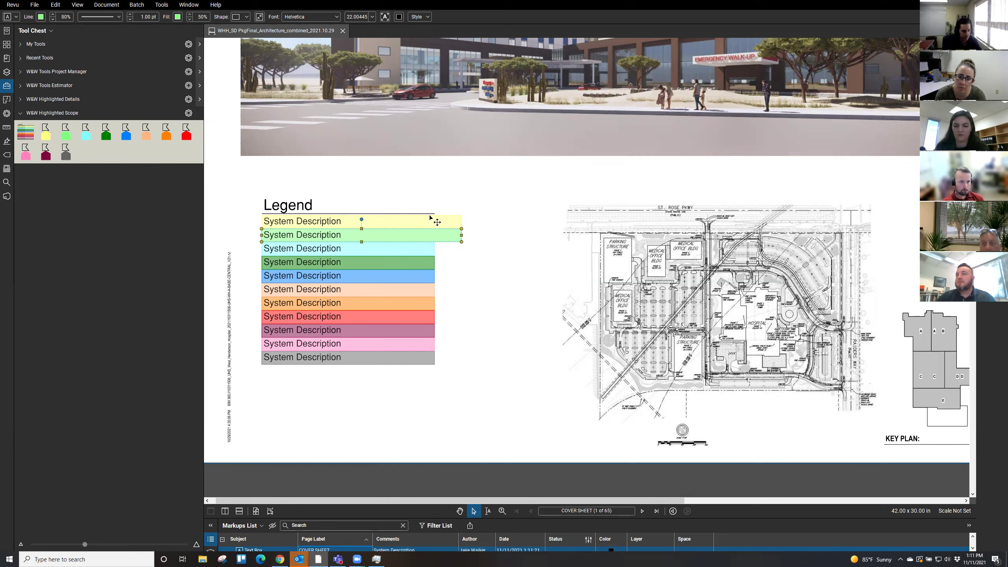
{"action": "key", "text": "ctrl+z"}
{"action": "key", "text": "ctrl+z"}
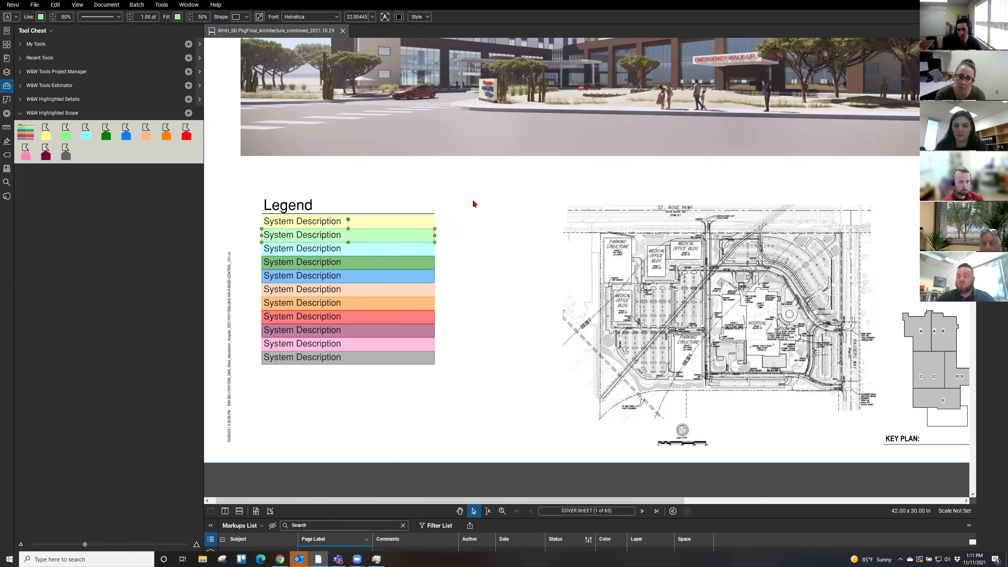
{"action": "key", "text": "Escape"}
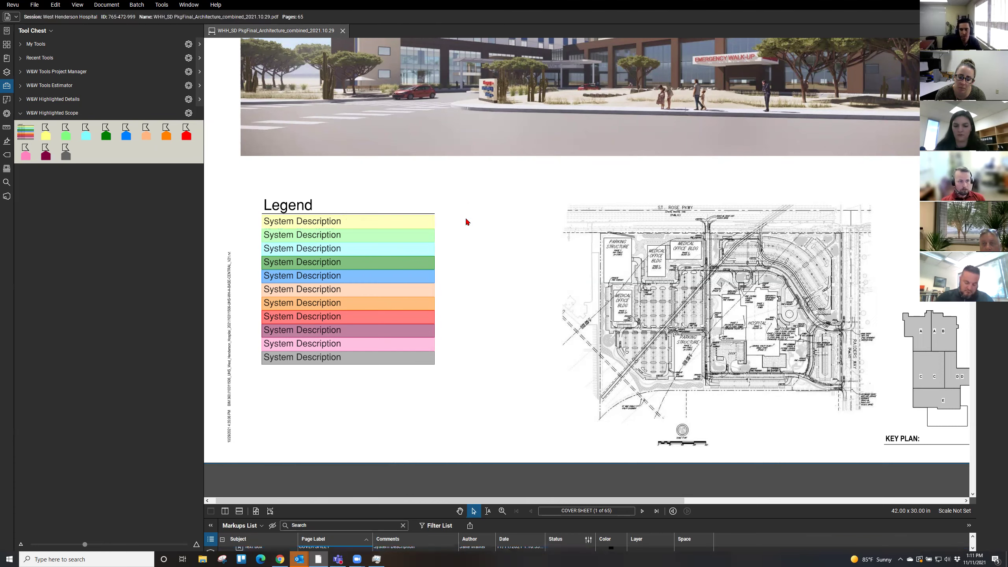
- Group the "Legend" heading, its line and all the coloured "System Description" rows into one markup
{"action": "left_click_drag", "start_coordinate": [474, 189], "coordinate": [329, 366]}
{"action": "right_click", "coordinate": [369, 272]}
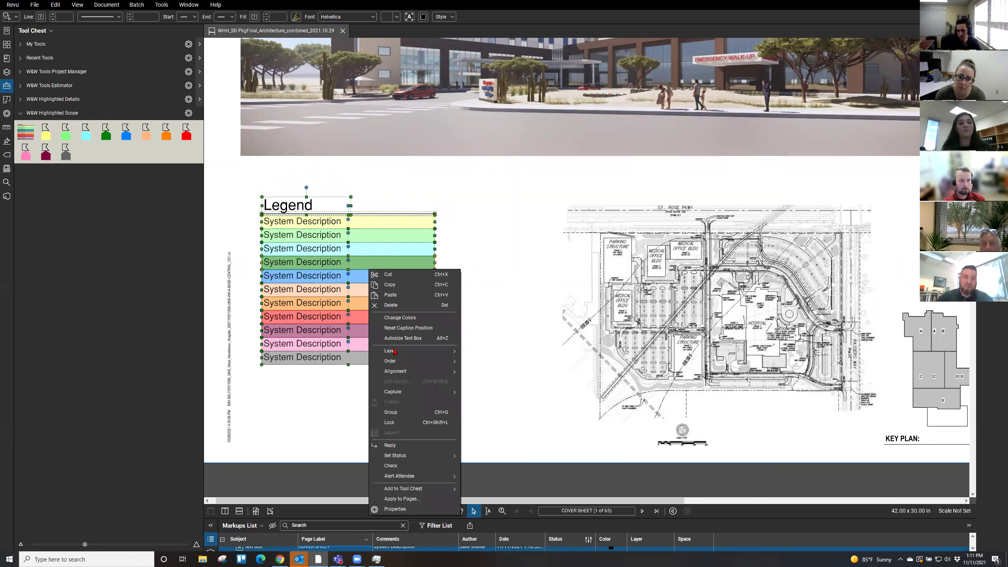
{"action": "left_click", "coordinate": [397, 413]}
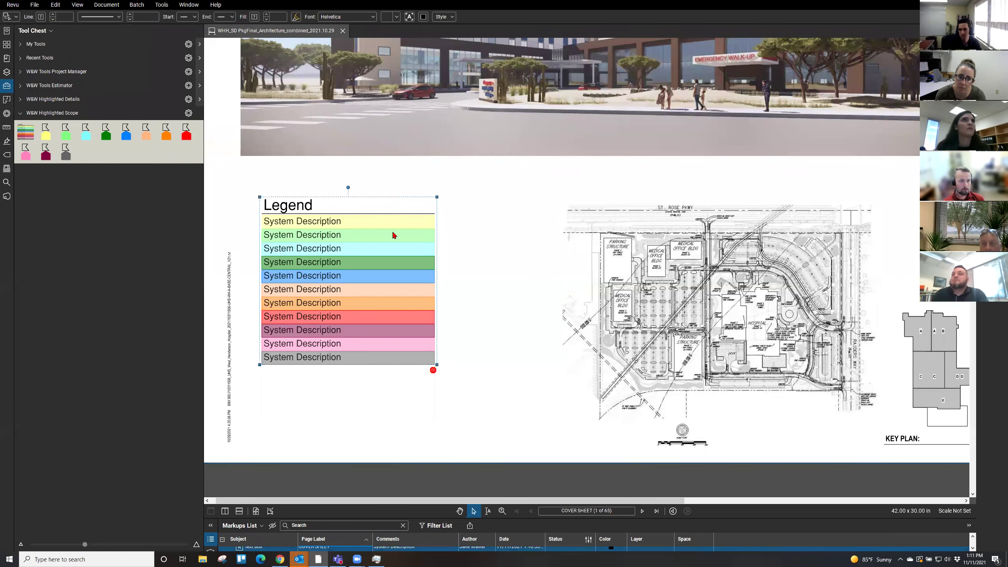
- Look up the Add to Tool Chest command for the grouped legend without applying it
{"action": "right_click", "coordinate": [368, 243]}
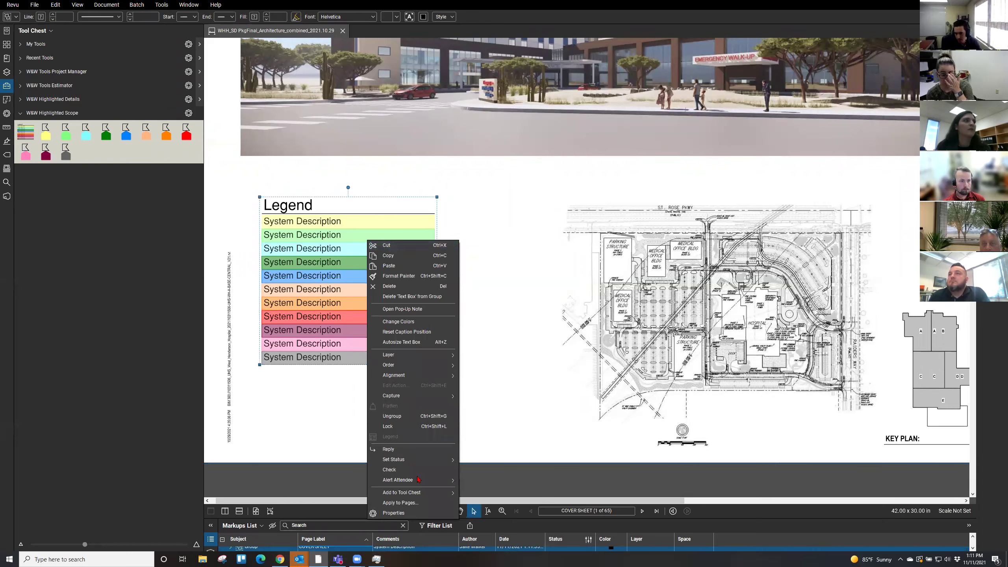
{"action": "mouse_move", "coordinate": [447, 494]}
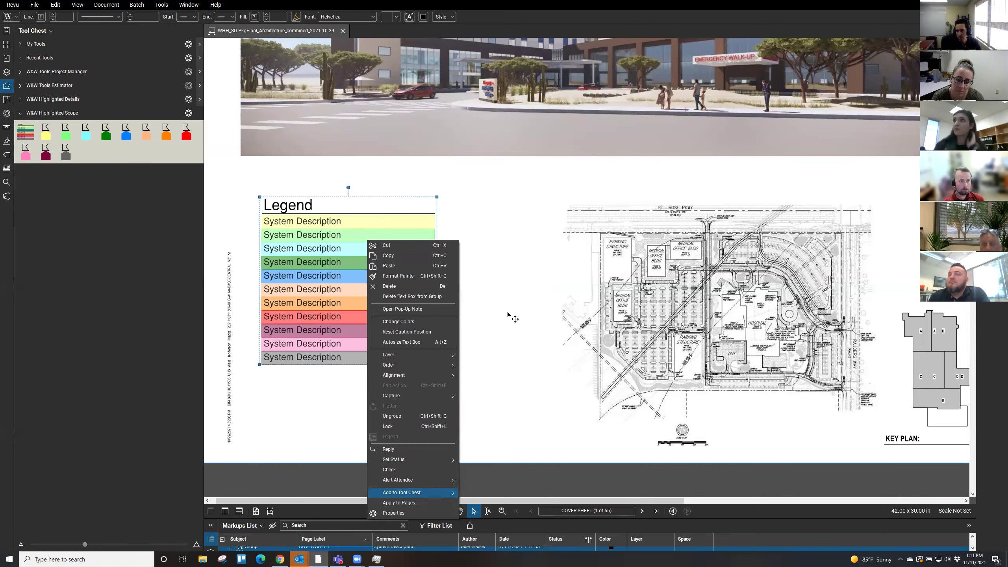
{"action": "left_click", "coordinate": [496, 235]}
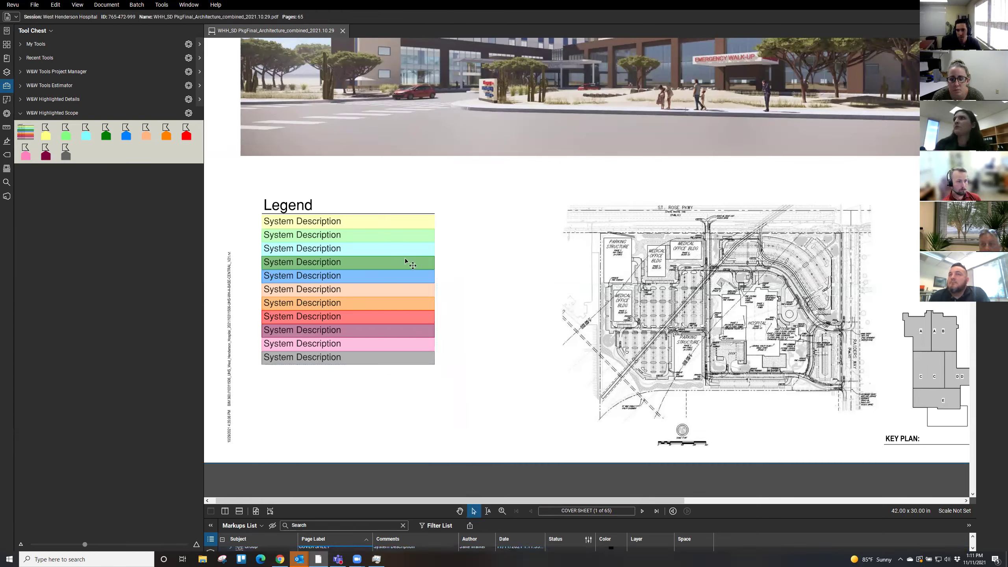
- Move the grouped legend up to just below the building rendering on the cover sheet
{"action": "left_click", "coordinate": [316, 237]}
{"action": "left_click_drag", "start_coordinate": [310, 234], "coordinate": [311, 200]}
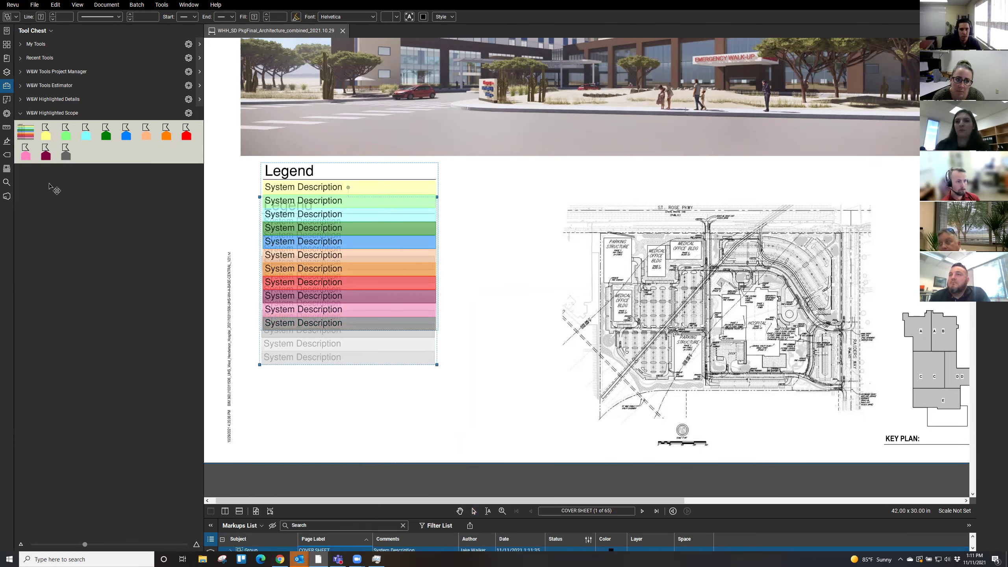
- Leave the West Henderson Hospital Studio session and switch to the 1WKLA PM UPDATES session
{"action": "left_click", "coordinate": [8, 199]}
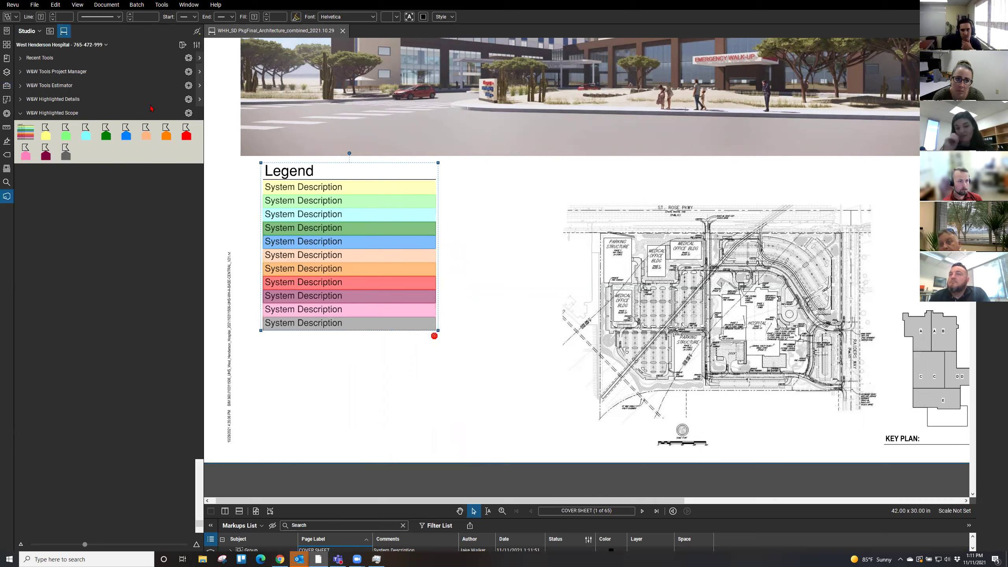
{"action": "left_click", "coordinate": [186, 50]}
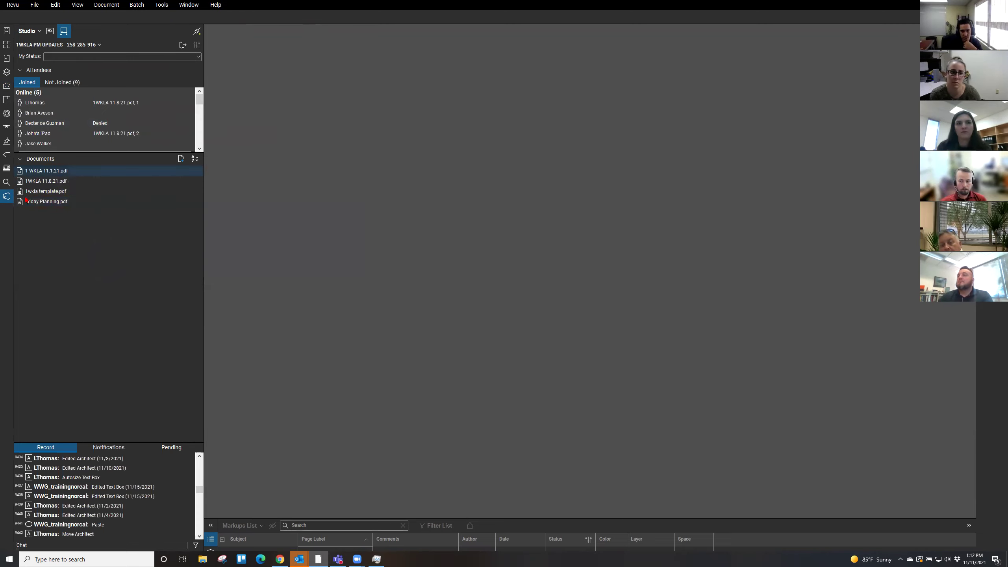
- Collapse the W&W Highlighted Scope tool set in the Tool Chest
{"action": "key", "text": "alt+x"}
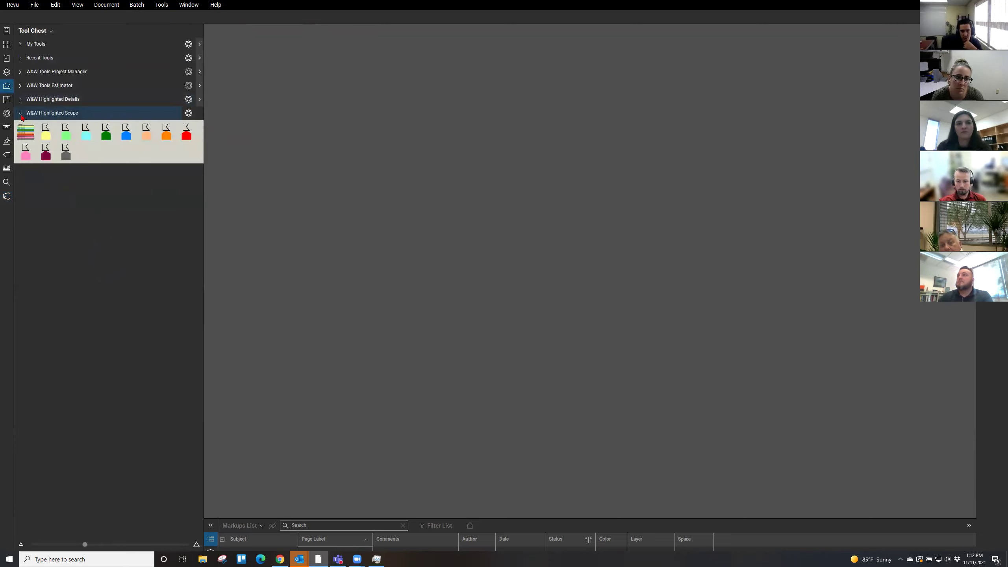
{"action": "left_click", "coordinate": [52, 113]}
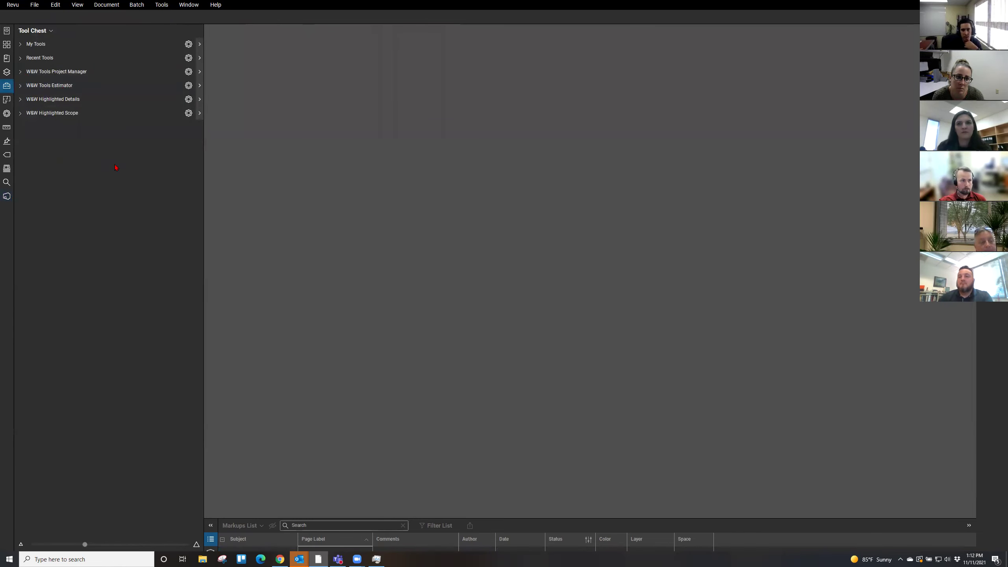
- Open 1WKLA 11.8.21.pdf from the documents of the 1WKLA PM UPDATES Studio session
{"action": "key", "text": "alt+q"}
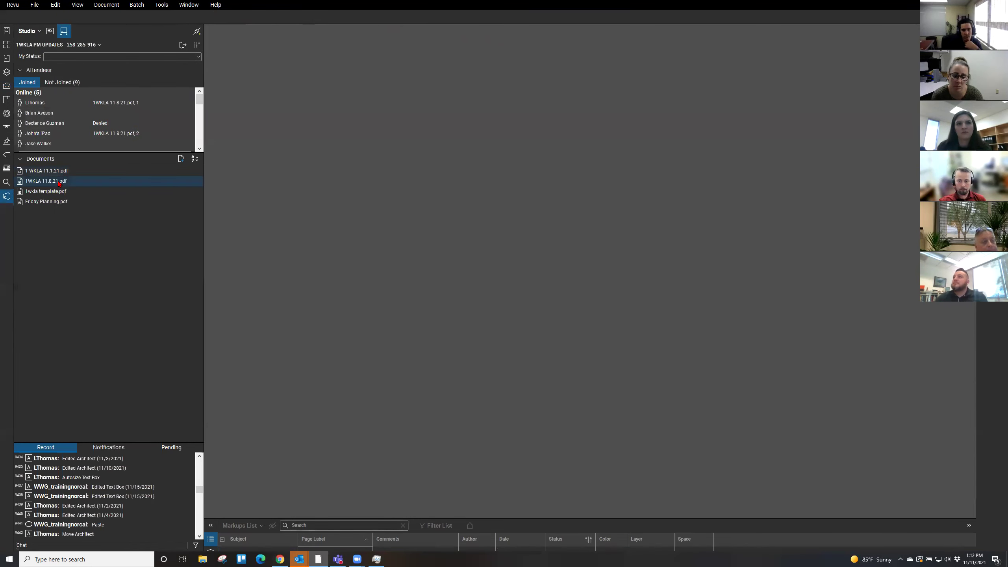
{"action": "double_click", "coordinate": [59, 182]}
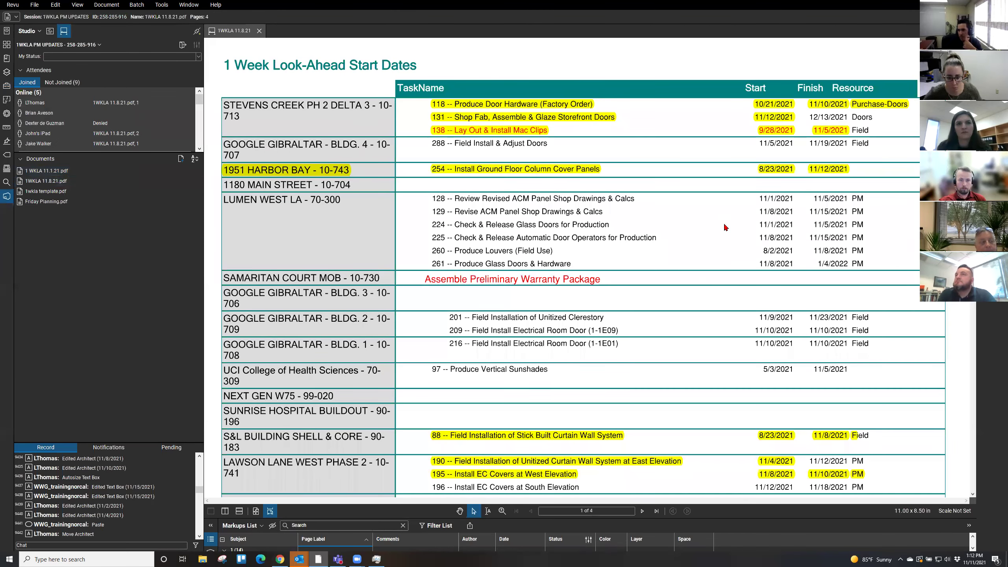
- Review the highlighted tasks and the red date note on the look-ahead's second page, and leave the 1WKLA PM UPDATES session
{"action": "scroll", "coordinate": [725, 228], "scroll_direction": "down", "scroll_amount": 3}
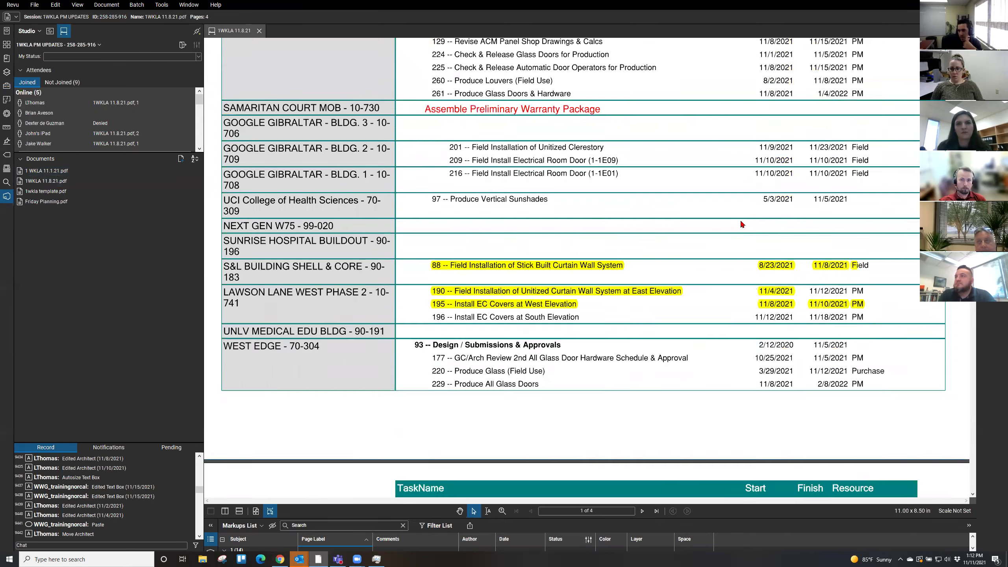
{"action": "scroll", "coordinate": [741, 225], "scroll_direction": "down", "scroll_amount": 7}
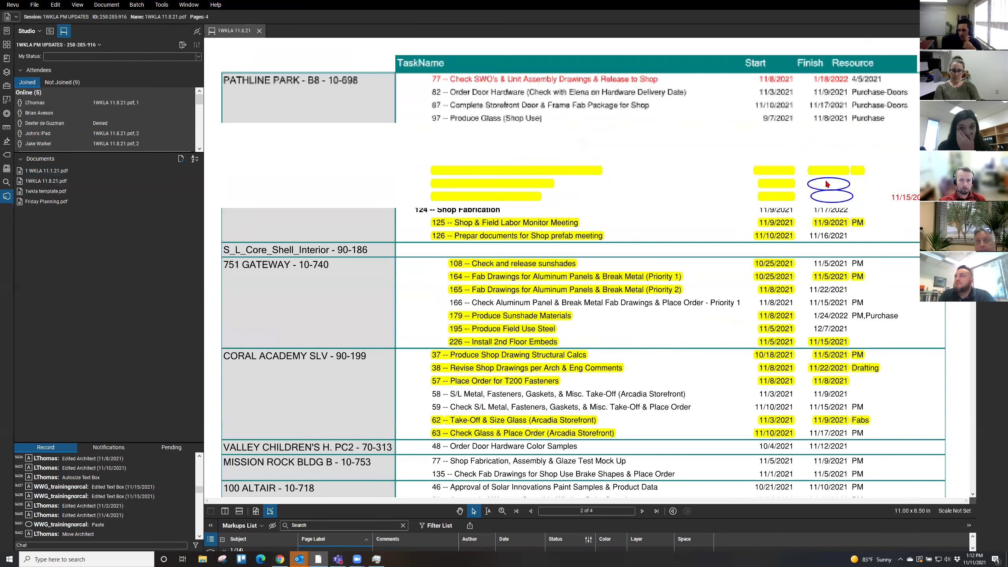
{"action": "left_click", "coordinate": [913, 203]}
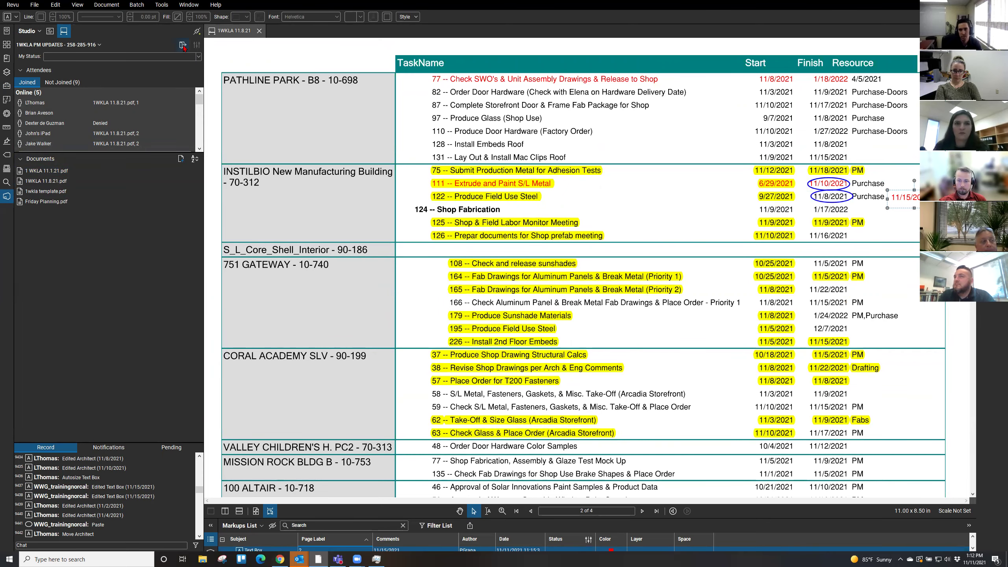
{"action": "left_click", "coordinate": [183, 45]}
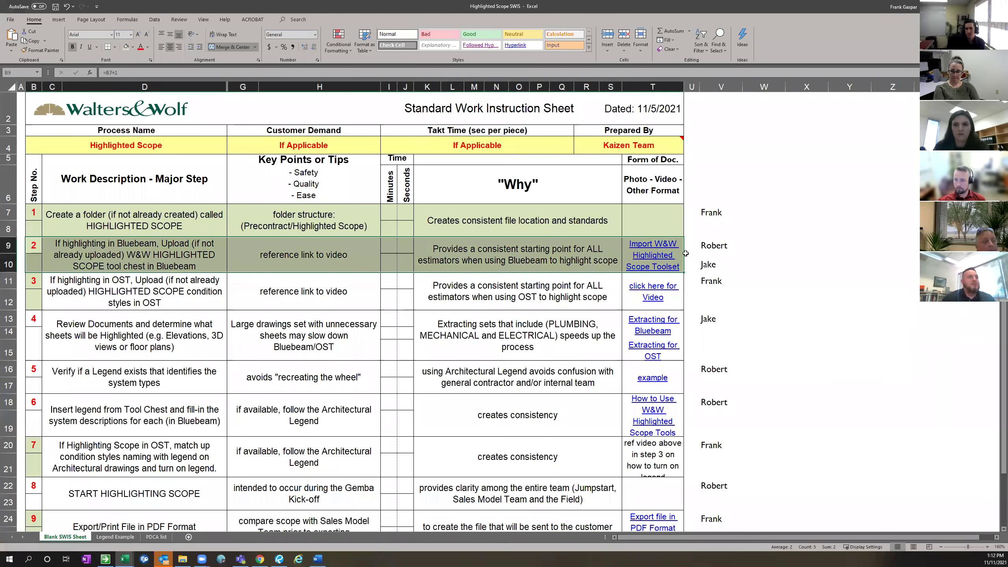
- Review step 3 of the Highlighted Scope SWIS workbook in Excel, covering the upload of HIGHLIGHTED SCOPE condition styles in OST
{"action": "left_click", "coordinate": [518, 291]}
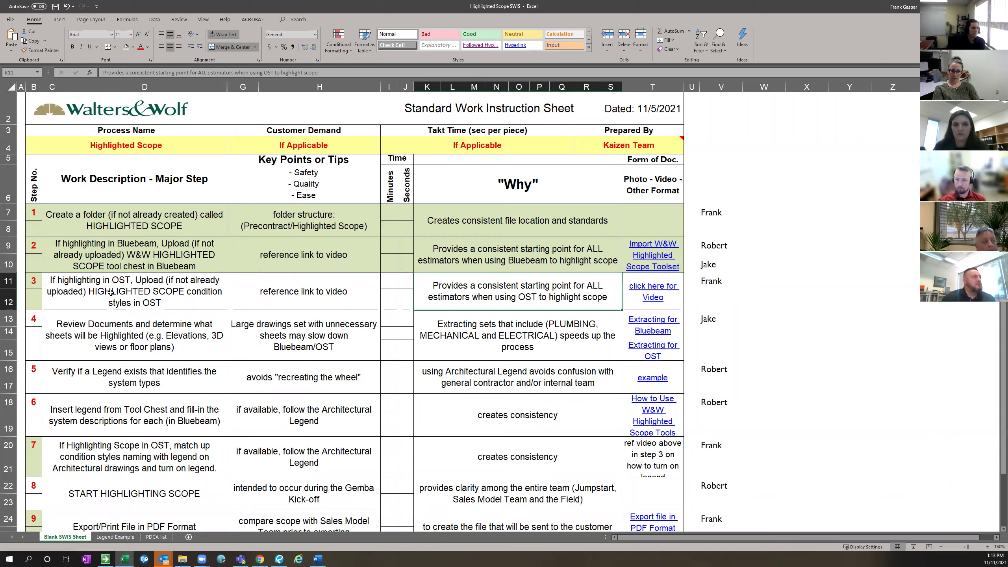
{"action": "left_click", "coordinate": [84, 290]}
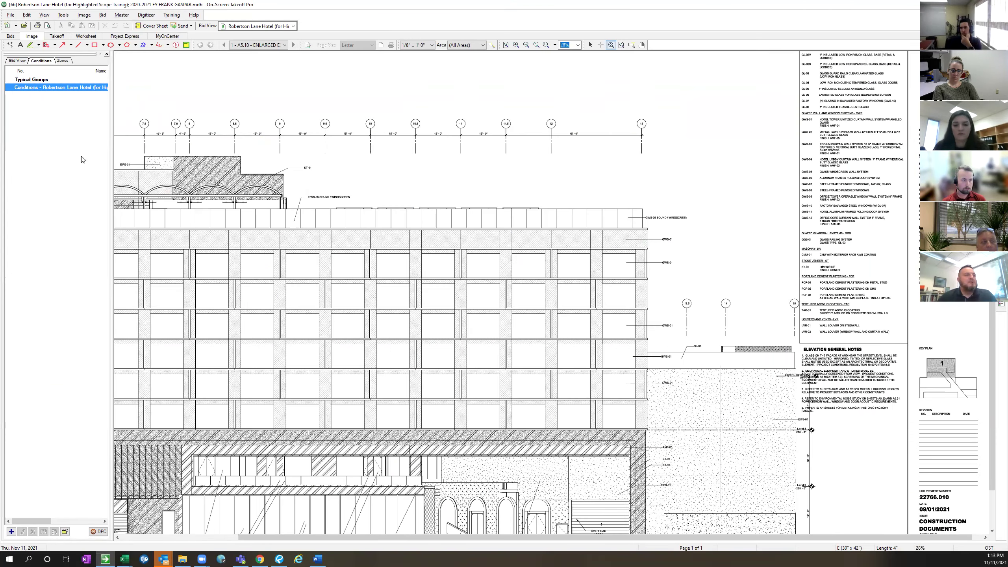
- In On-Screen Takeoff, insert the Highlighted Scope style set into the Robertson Lane Hotel bid's conditions
{"action": "right_click", "coordinate": [29, 91]}
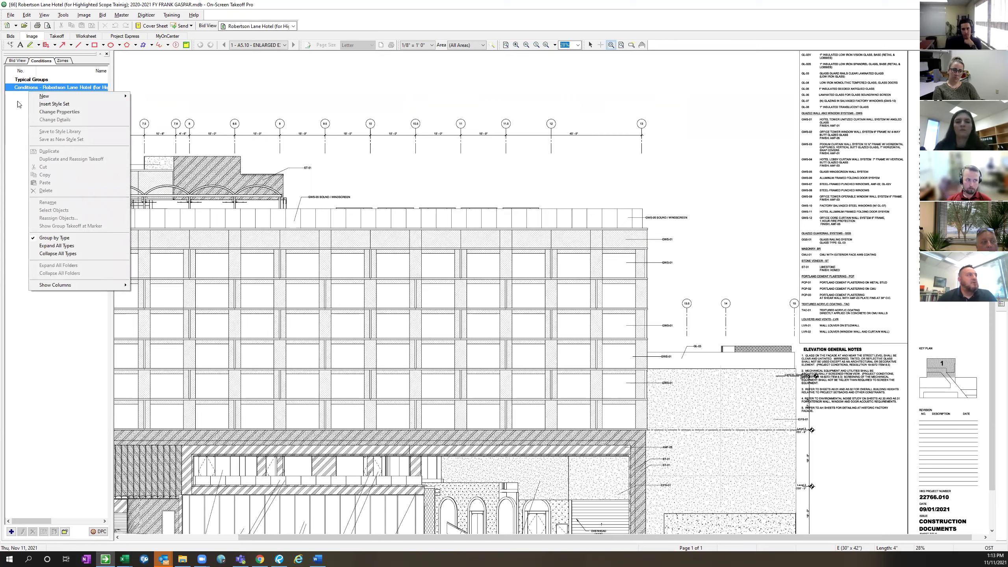
{"action": "left_click", "coordinate": [27, 89]}
{"action": "right_click", "coordinate": [27, 89]}
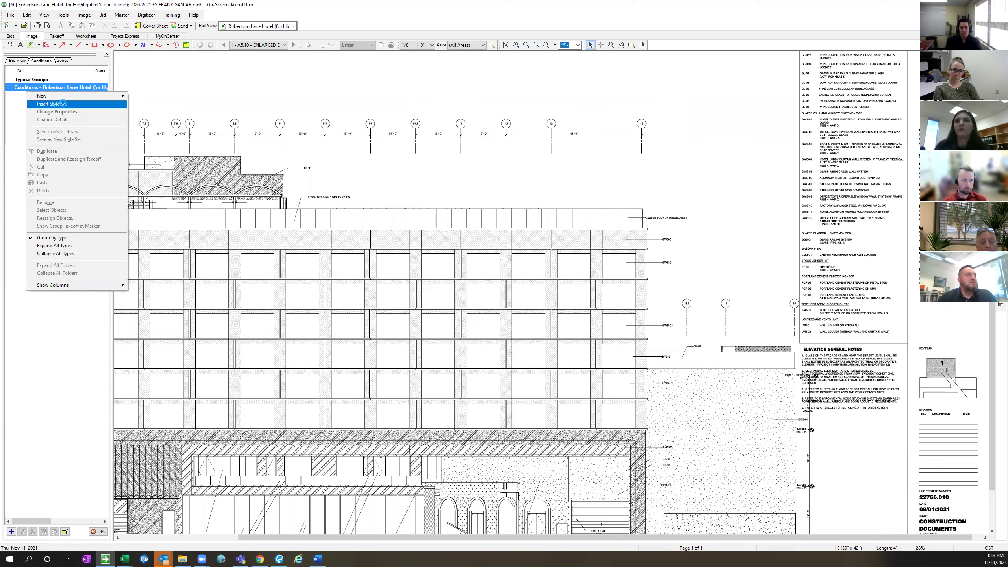
{"action": "left_click", "coordinate": [63, 104]}
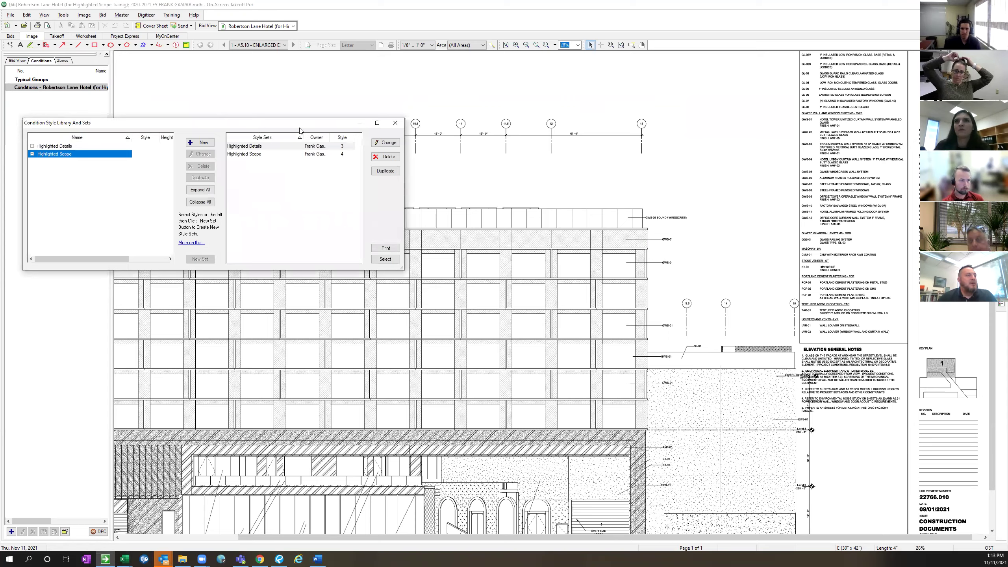
{"action": "left_click_drag", "start_coordinate": [300, 128], "coordinate": [542, 132]}
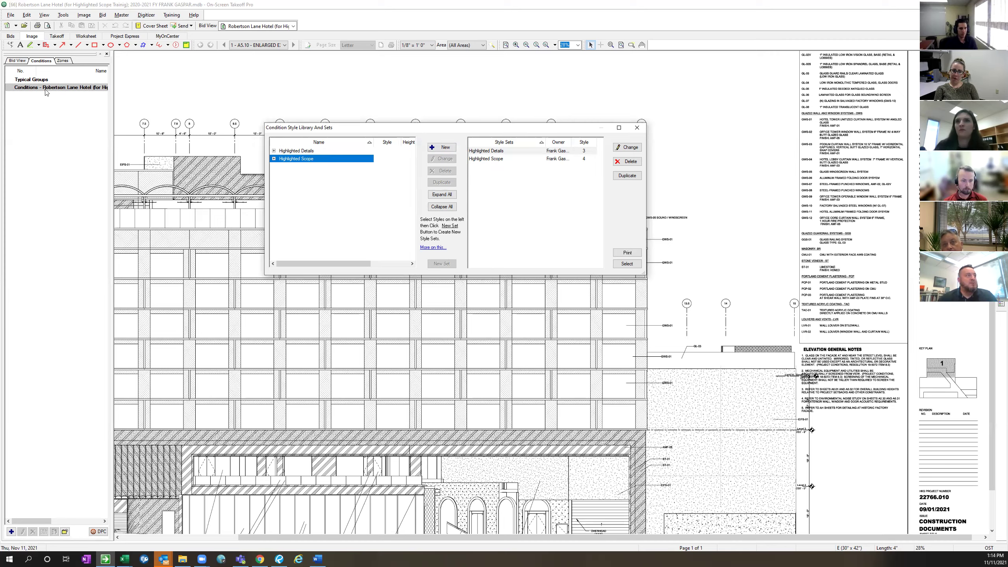
{"action": "left_click", "coordinate": [496, 160]}
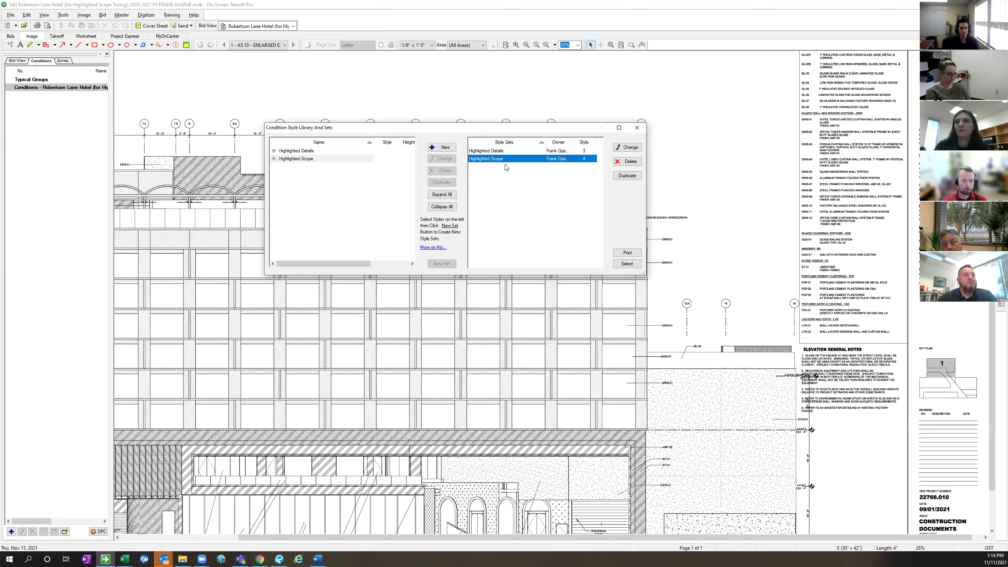
{"action": "left_click", "coordinate": [631, 264]}
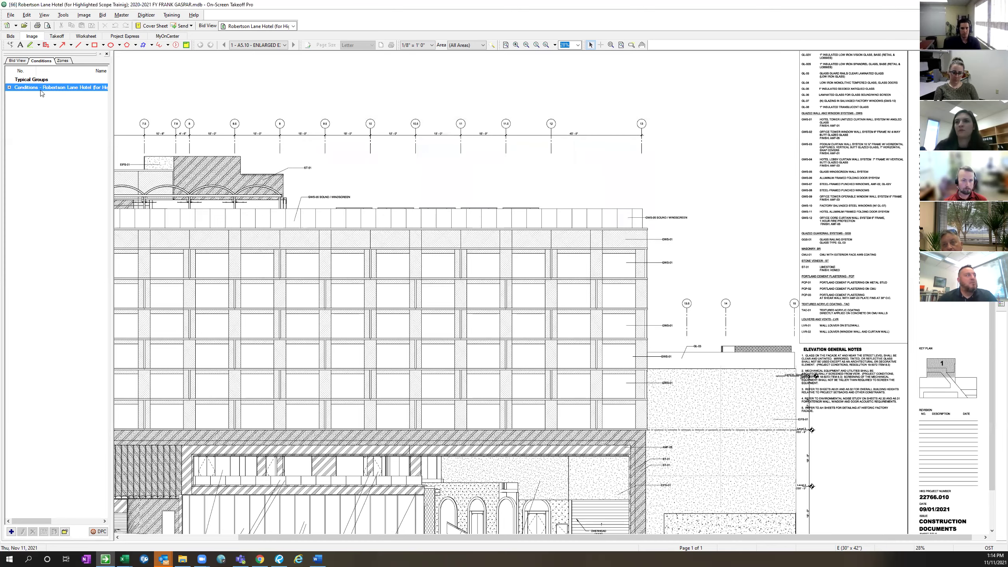
- Expand the Robertson Lane Hotel conditions and the Highlighted Scope folder, and widen the conditions list slightly
{"action": "left_click", "coordinate": [9, 88]}
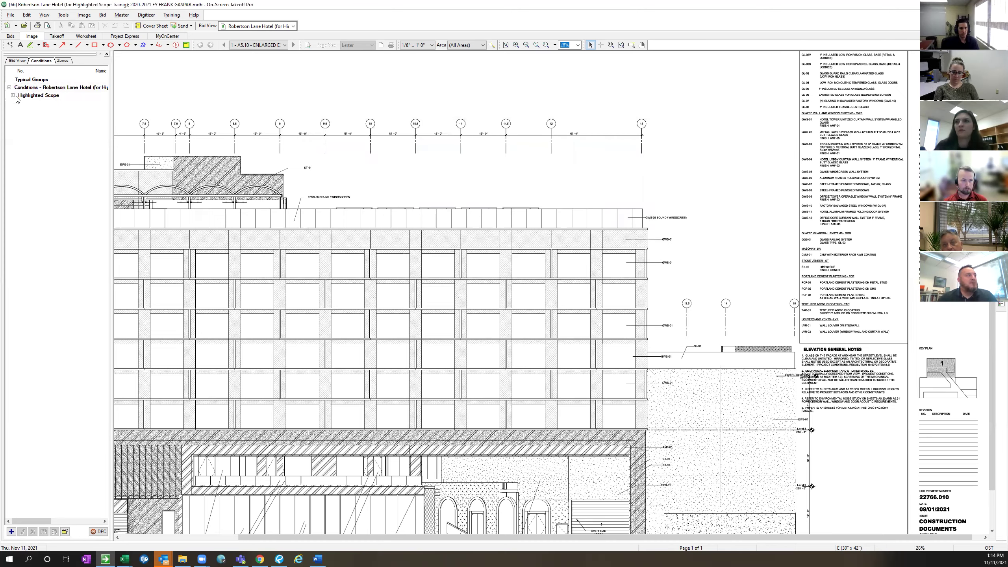
{"action": "left_click", "coordinate": [13, 95]}
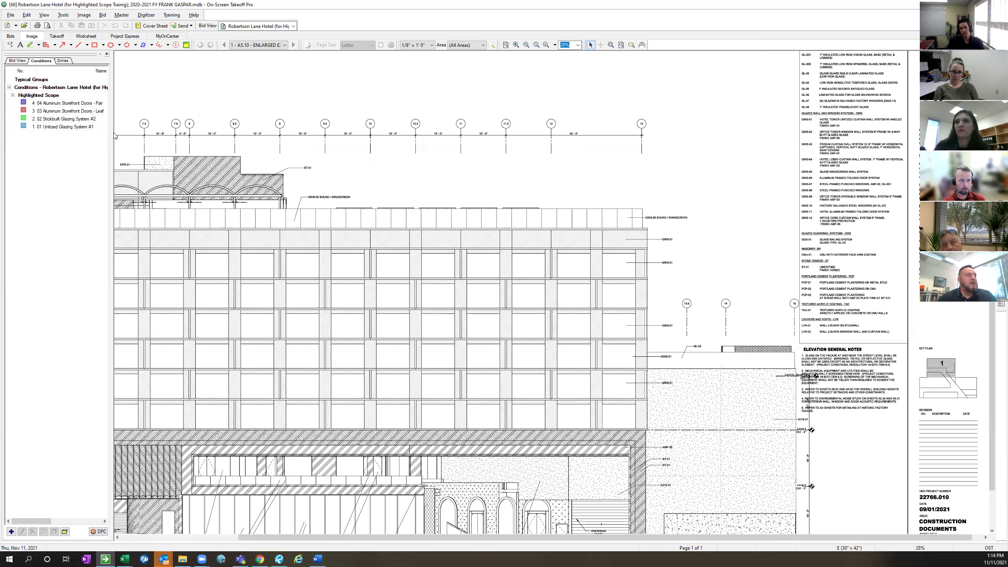
{"action": "left_click_drag", "start_coordinate": [128, 133], "coordinate": [130, 134]}
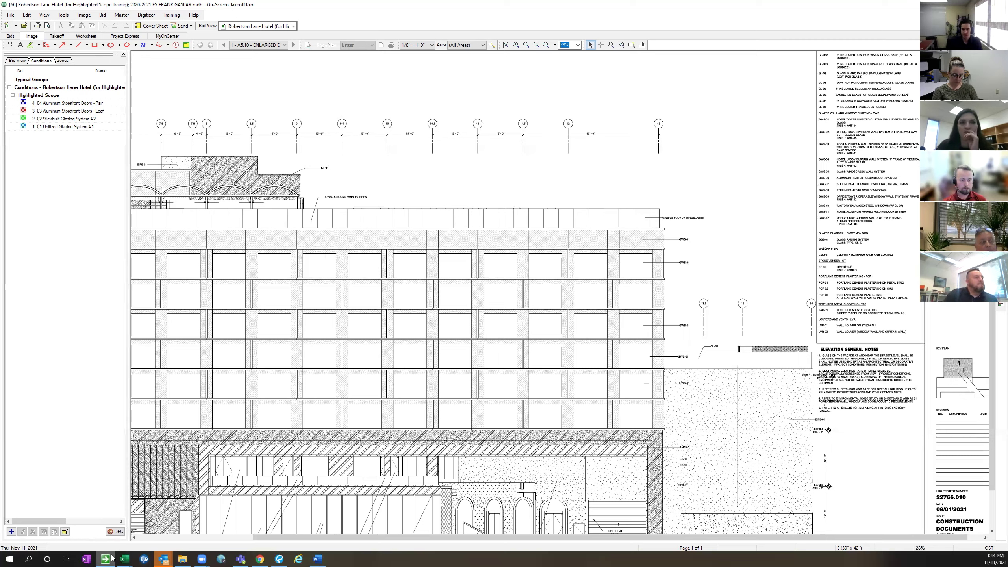
- Switch back to the Highlighted Scope SWIS workbook in Excel
{"action": "mouse_move", "coordinate": [129, 558]}
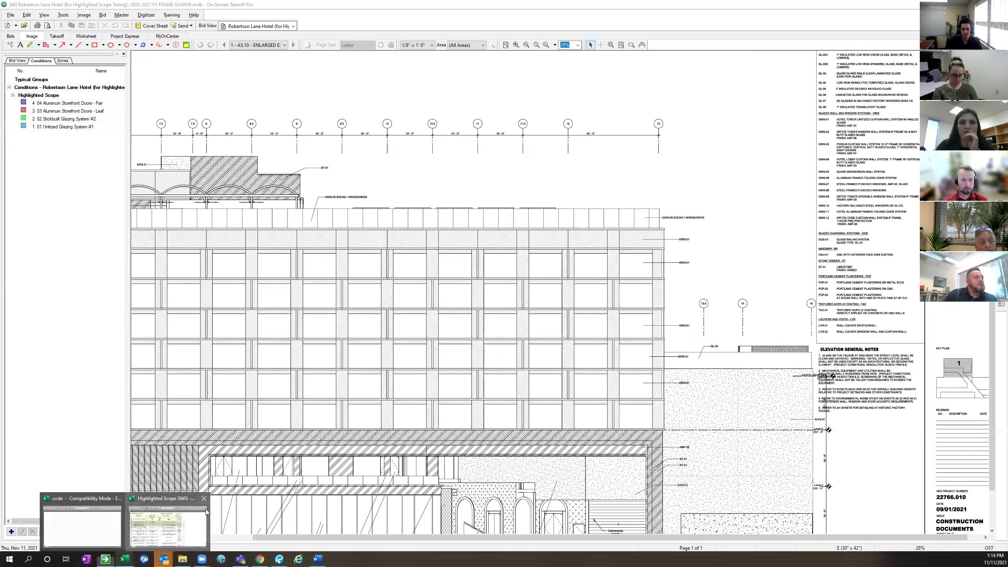
{"action": "left_click", "coordinate": [167, 527]}
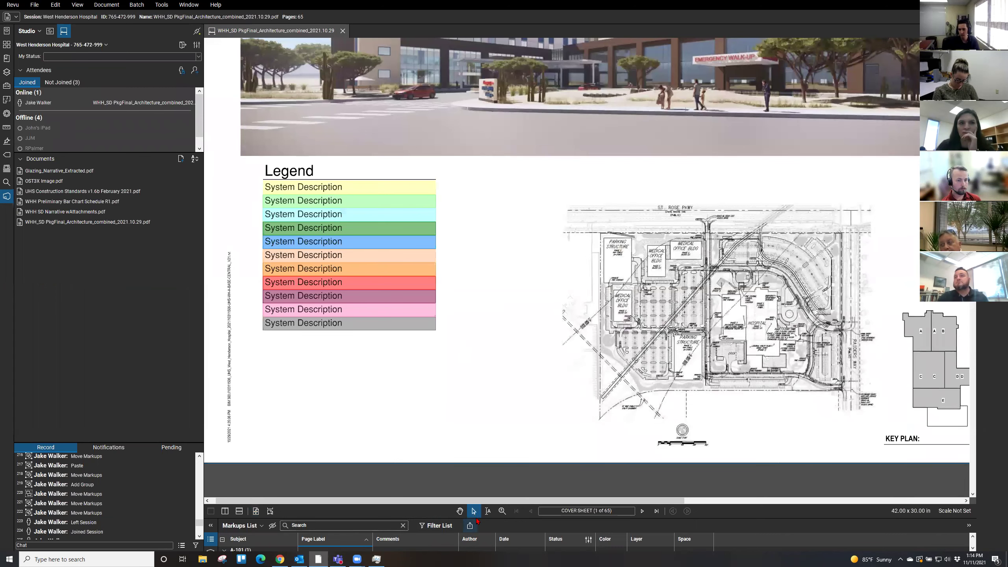
- In Bluebeam Revu, fit the whole cover sheet in view and show the drawing set's bookmarks after comparing them with the page thumbnails
{"action": "left_click", "coordinate": [256, 512]}
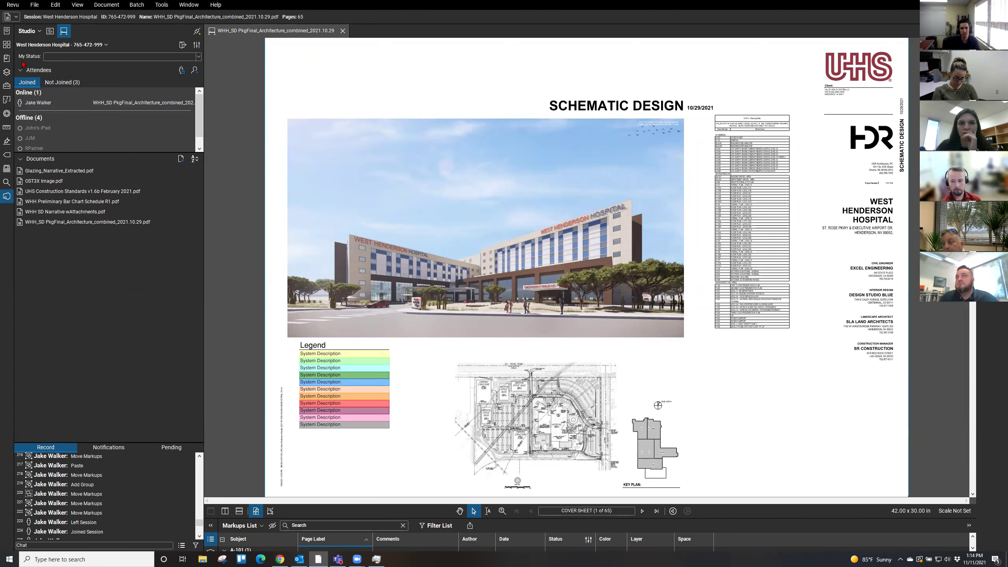
{"action": "left_click", "coordinate": [7, 59]}
{"action": "left_click", "coordinate": [6, 44]}
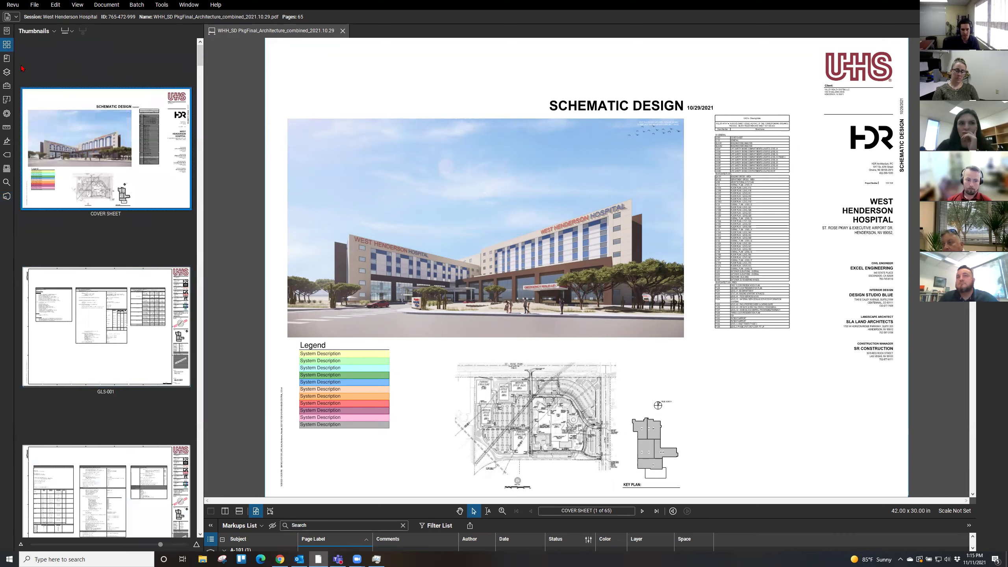
{"action": "left_click", "coordinate": [7, 59]}
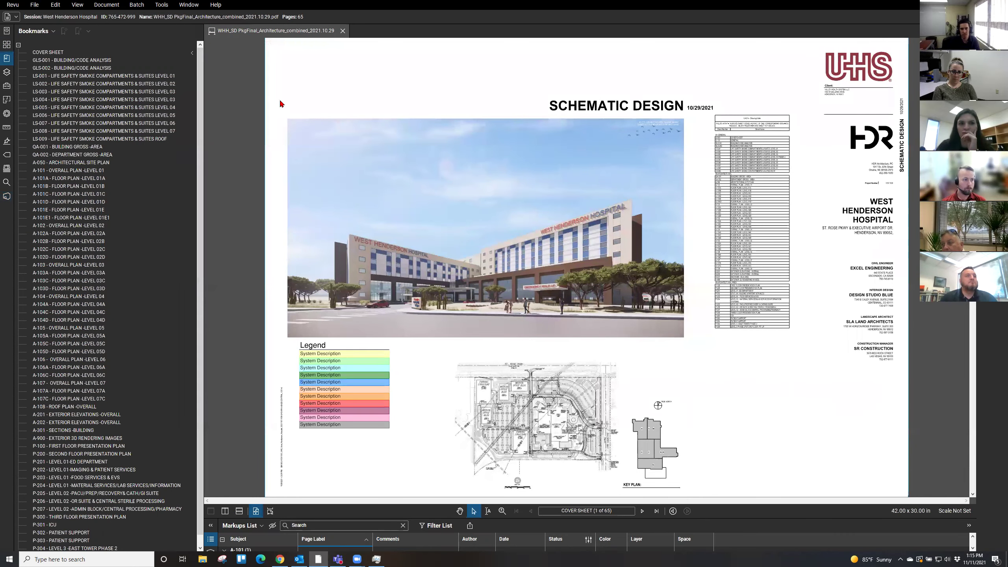
{"action": "left_click", "coordinate": [7, 44]}
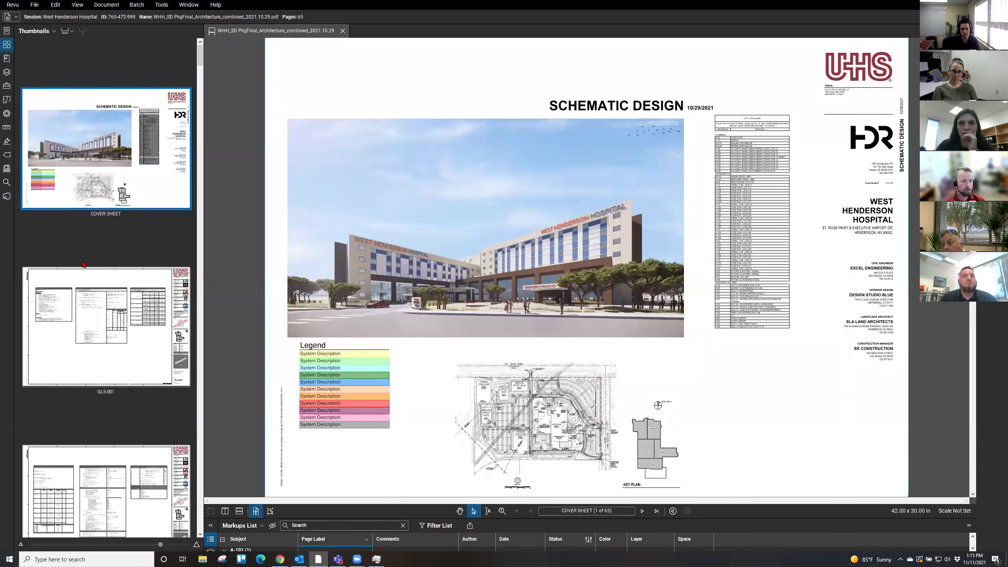
{"action": "left_click", "coordinate": [10, 61]}
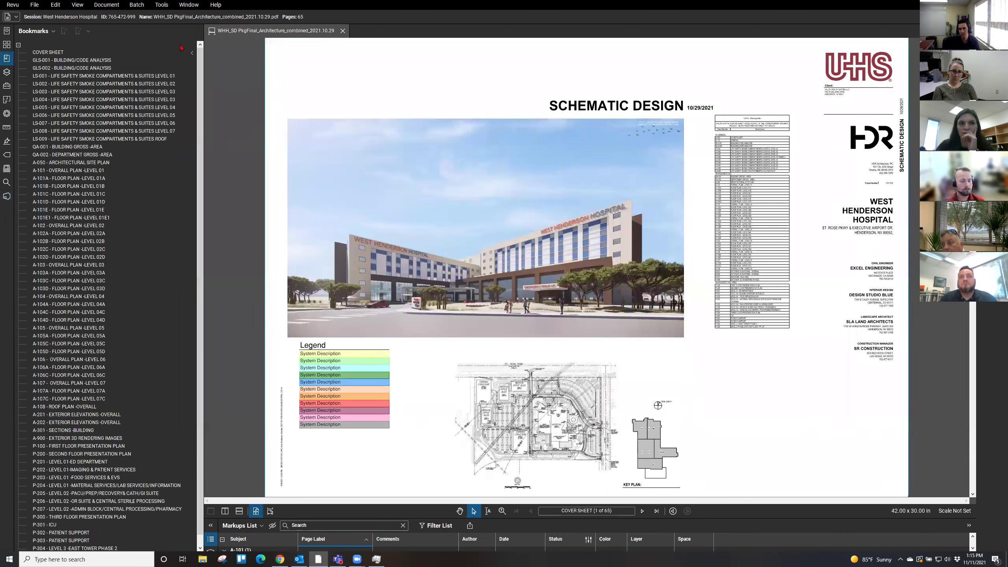
{"action": "left_click", "coordinate": [118, 8]}
{"action": "left_click", "coordinate": [367, 73]}
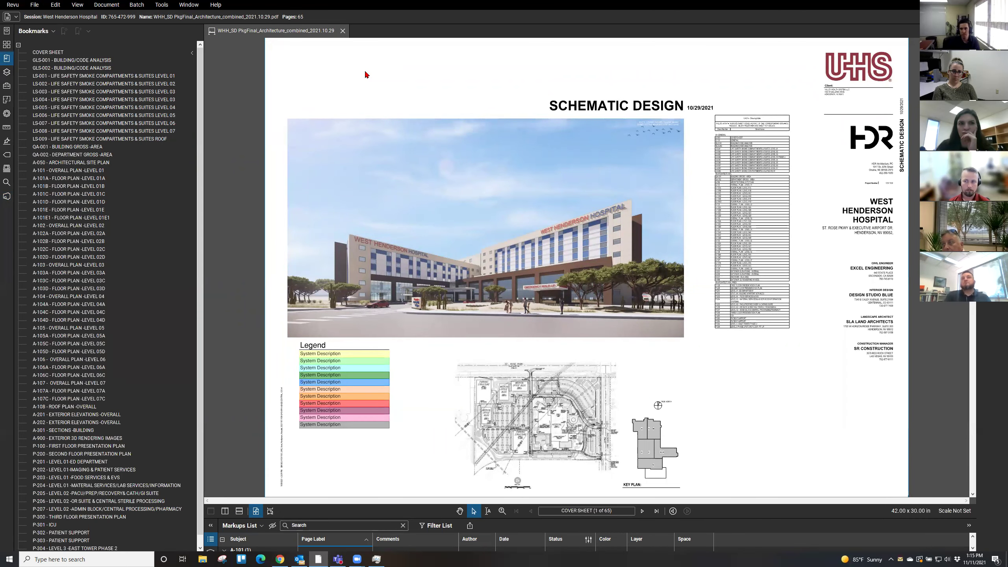
{"action": "left_click", "coordinate": [110, 6]}
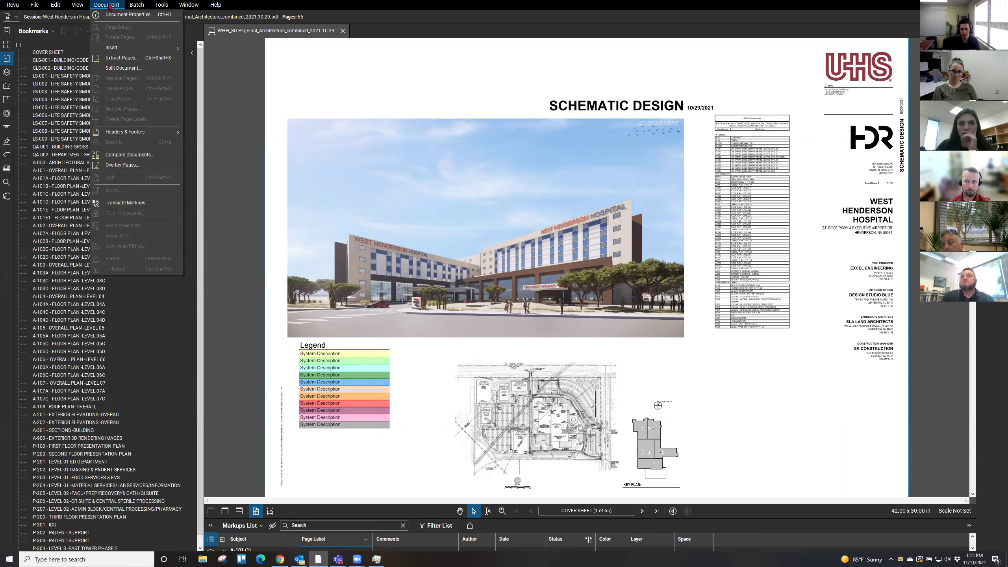
{"action": "left_click", "coordinate": [244, 58]}
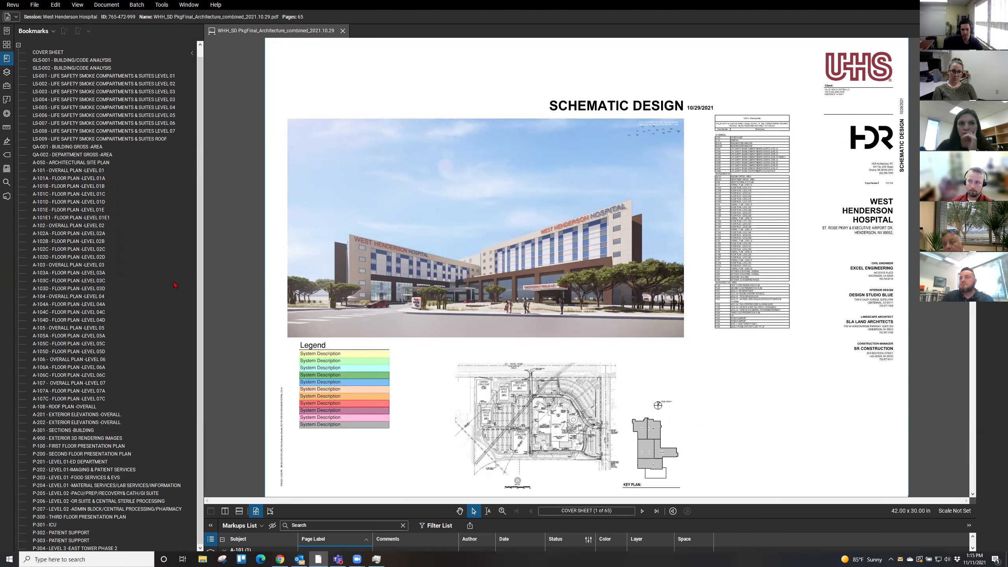
- Open the bookmarked sheets A-050 Architectural Site Plan and A-900 Exterior 3D Rendering Images to check their page numbers
{"action": "scroll", "coordinate": [174, 285], "scroll_direction": "down", "scroll_amount": 1}
{"action": "scroll", "coordinate": [106, 329], "scroll_direction": "up", "scroll_amount": 1}
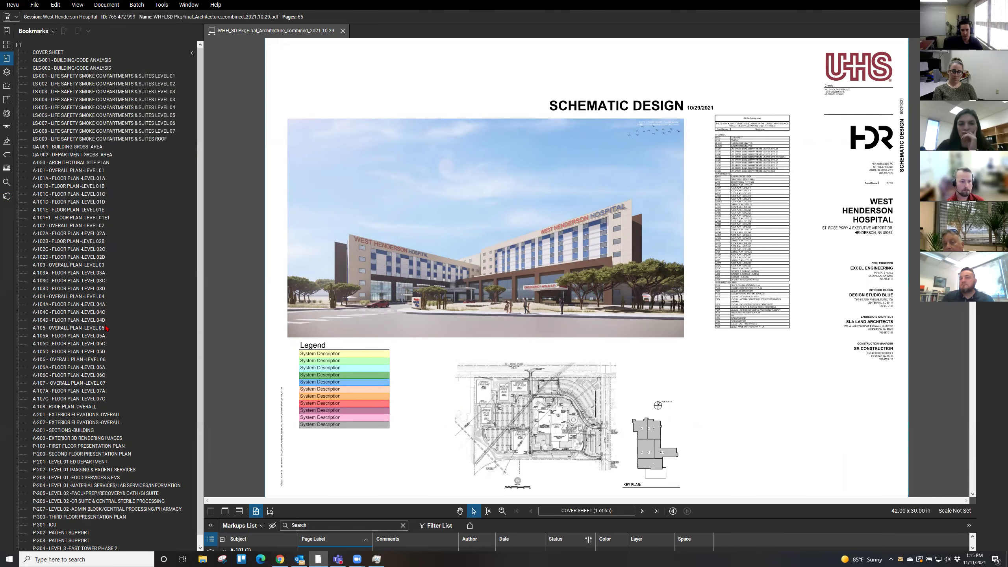
{"action": "left_click", "coordinate": [69, 163]}
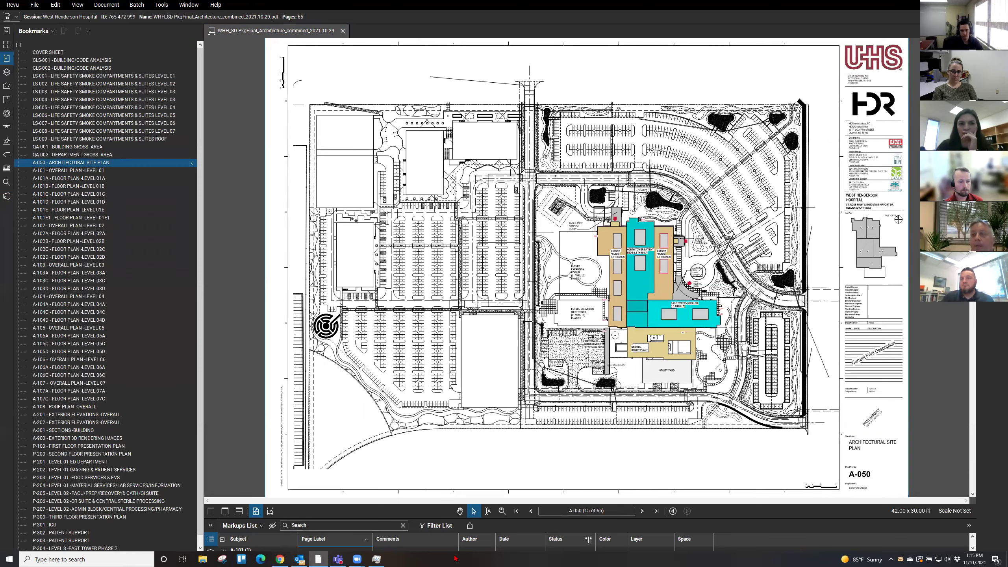
{"action": "left_click", "coordinate": [77, 438]}
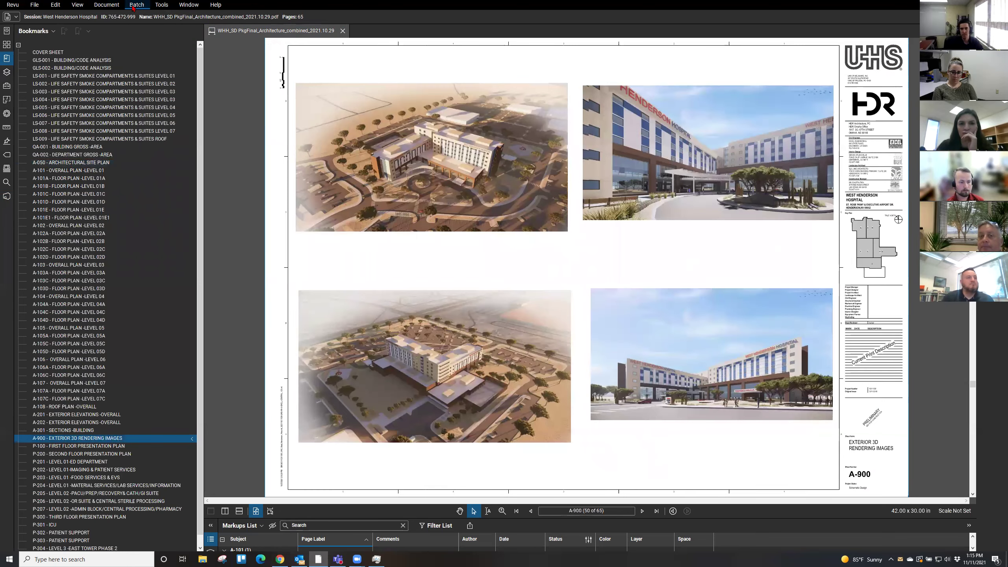
- Start extracting pages from the West Henderson Hospital drawing set with the custom page range 15-50
{"action": "left_click", "coordinate": [108, 4]}
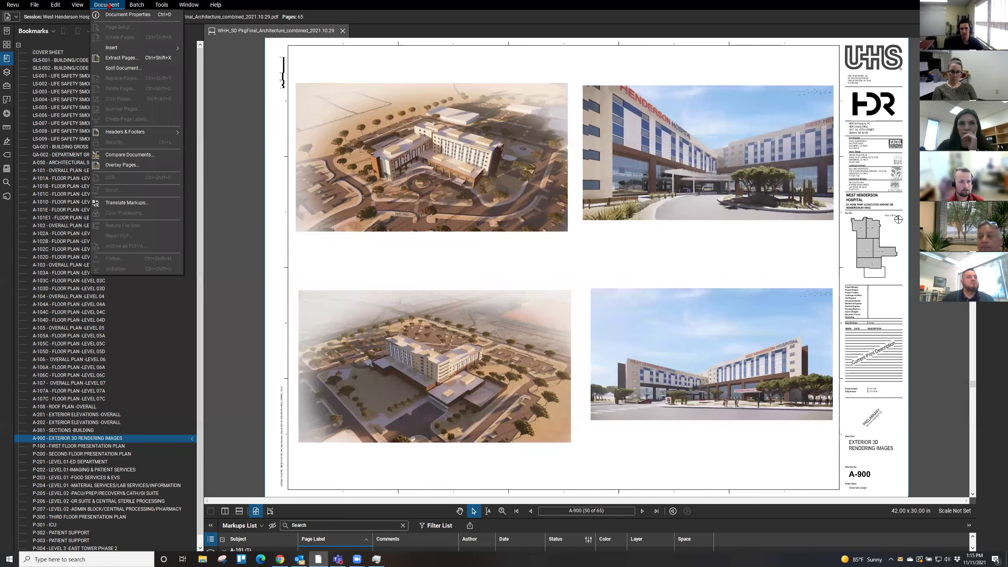
{"action": "left_click", "coordinate": [119, 59]}
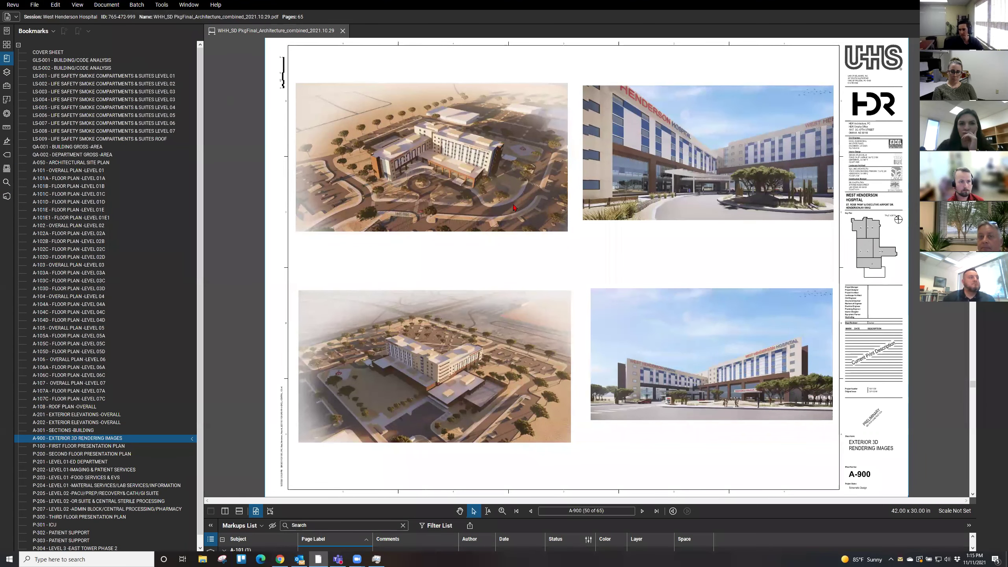
{"action": "left_click", "coordinate": [527, 235]}
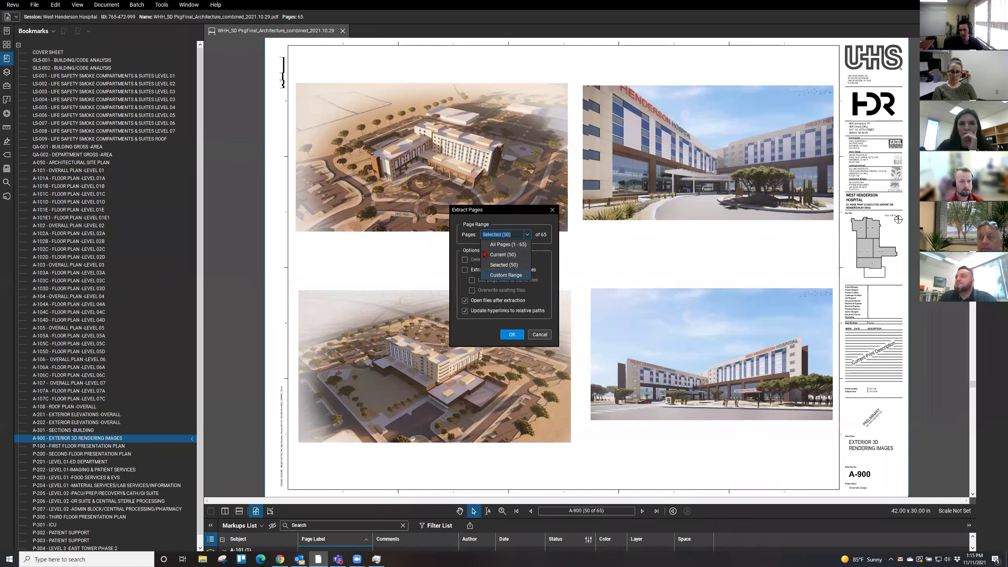
{"action": "left_click", "coordinate": [521, 274]}
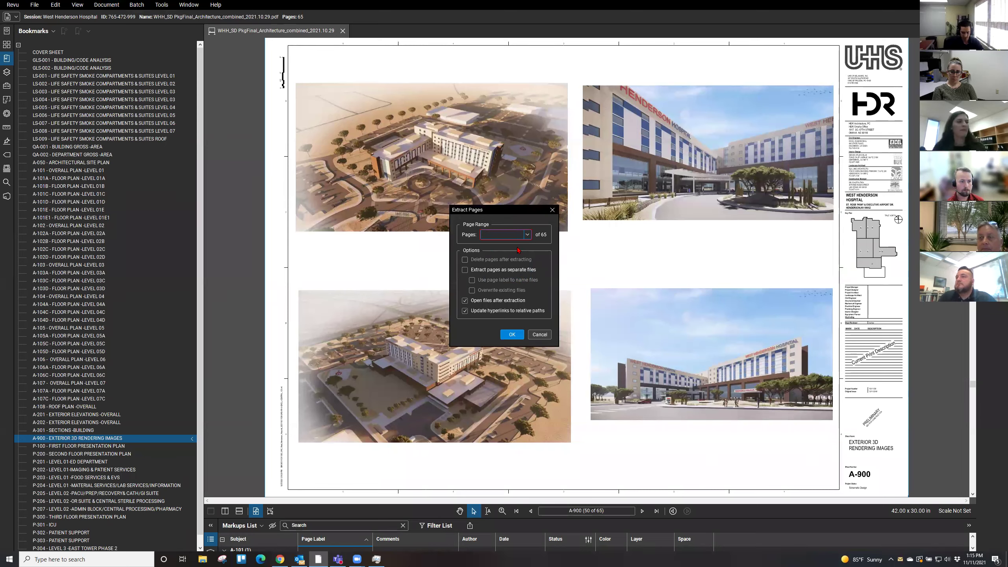
{"action": "type", "text": "15-50"}
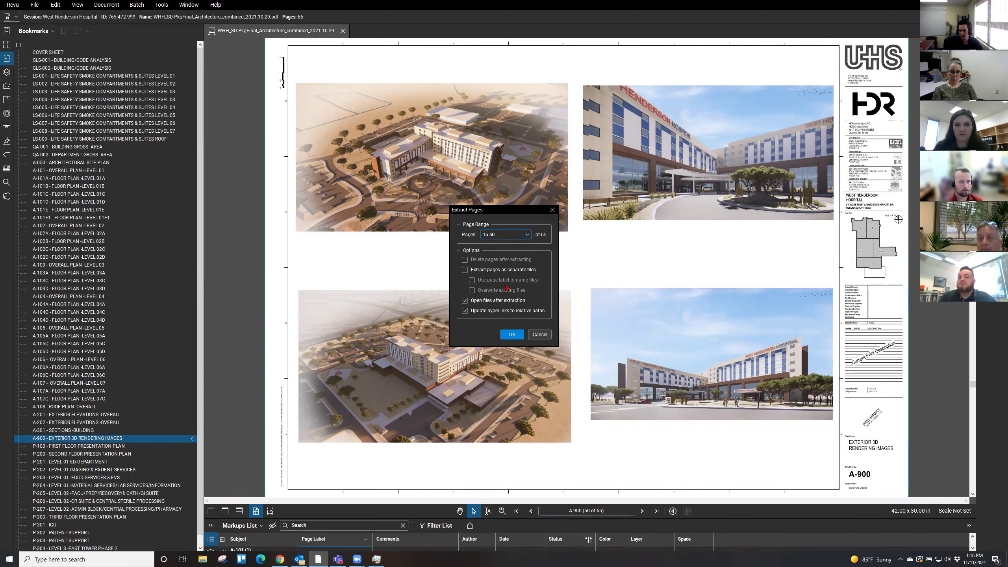
- Extract the pages as separate files named by page label, without opening the files after extraction, and confirm the options
{"action": "left_click", "coordinate": [465, 271]}
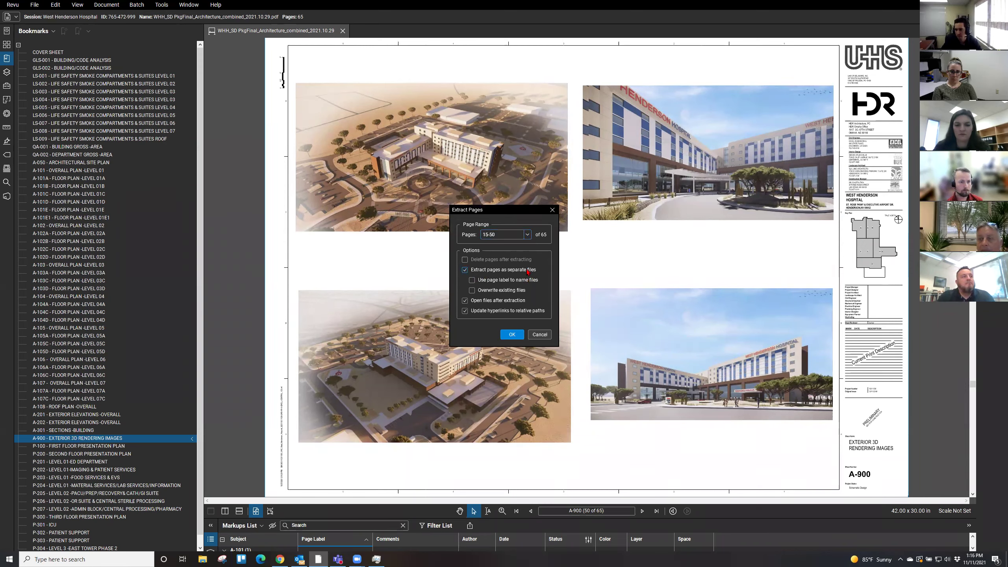
{"action": "left_click", "coordinate": [473, 280]}
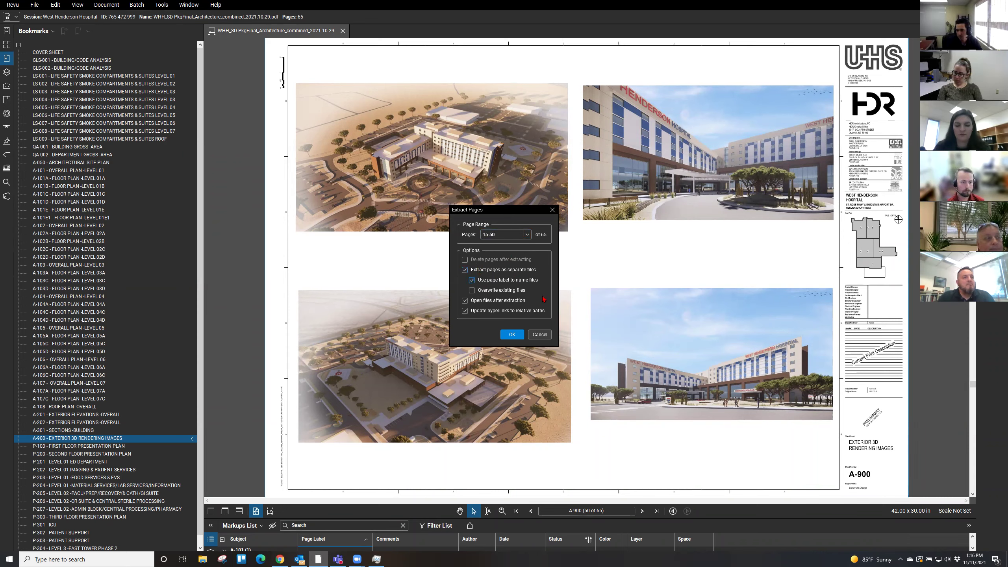
{"action": "left_click", "coordinate": [465, 301]}
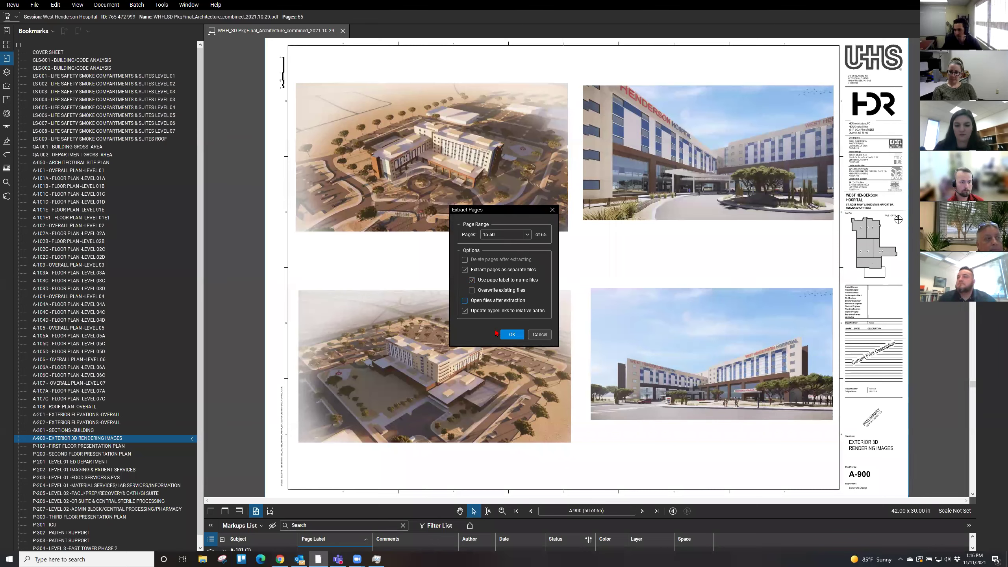
{"action": "left_click", "coordinate": [512, 335]}
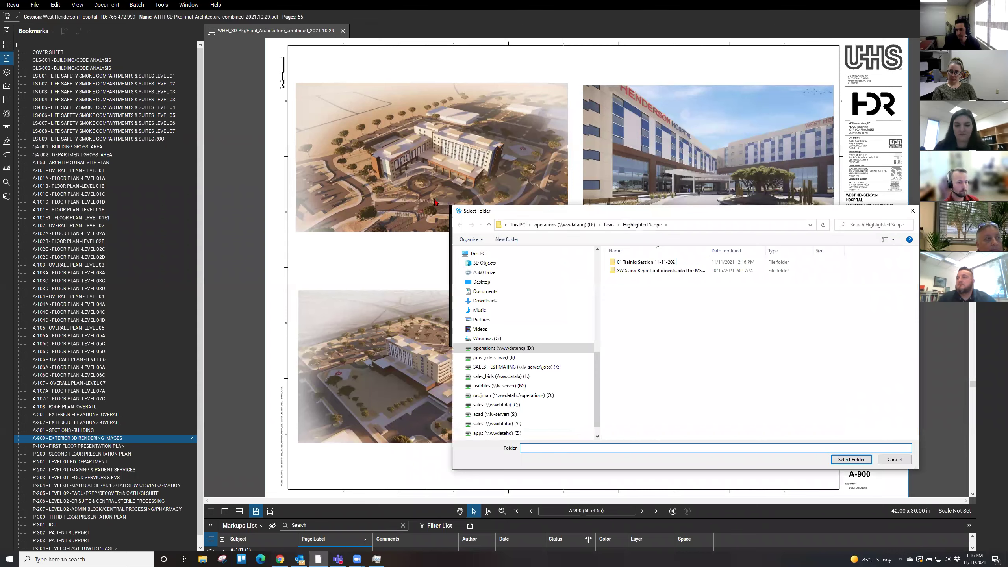
- Choose the OST folder in West_Henderson_Hospital > Precontract > Take-offs on the SALES - ESTIMATING (K:) drive as the extraction destination
{"action": "left_click", "coordinate": [494, 357]}
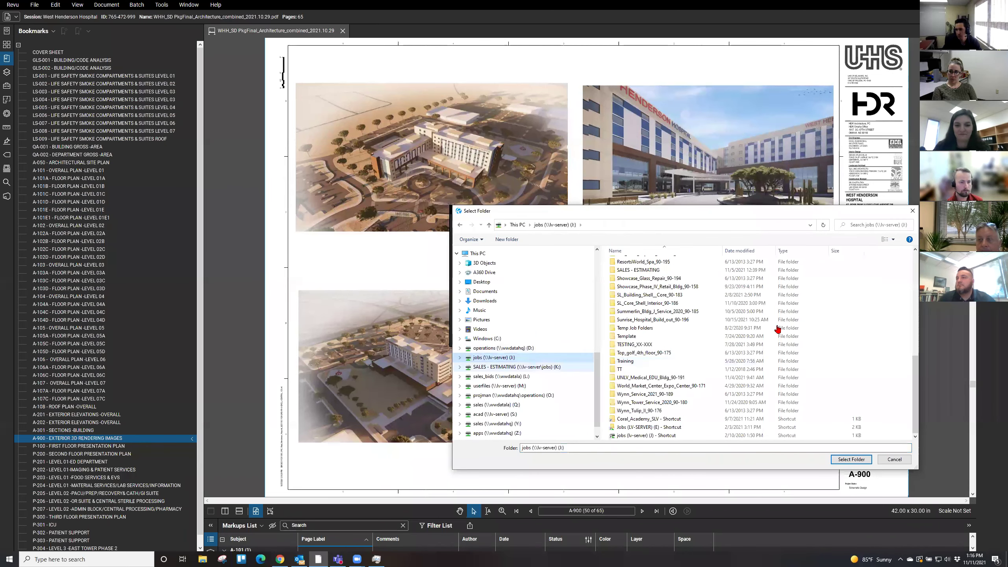
{"action": "left_click", "coordinate": [516, 367]}
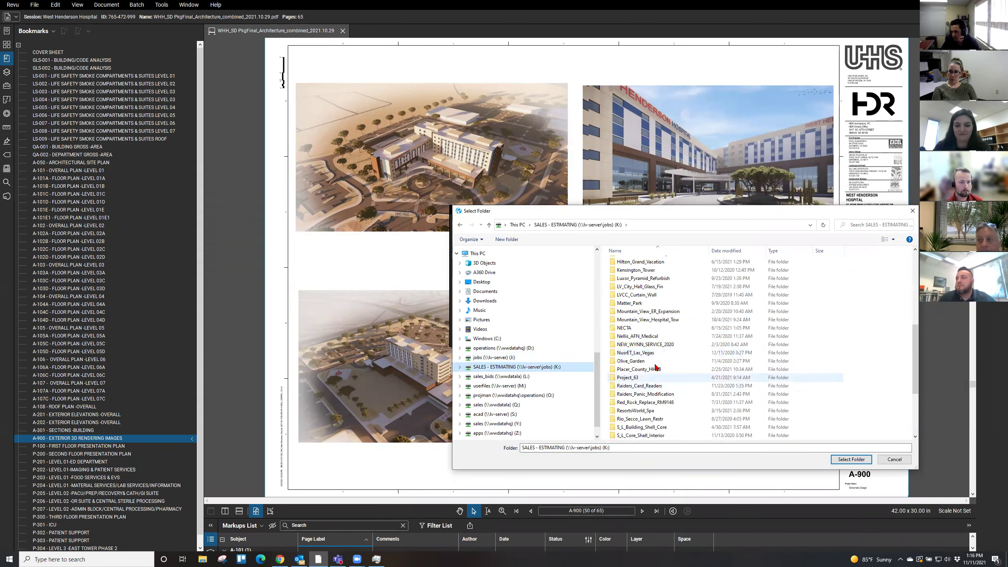
{"action": "scroll", "coordinate": [656, 367], "scroll_direction": "down", "scroll_amount": 4}
{"action": "left_click", "coordinate": [671, 427]}
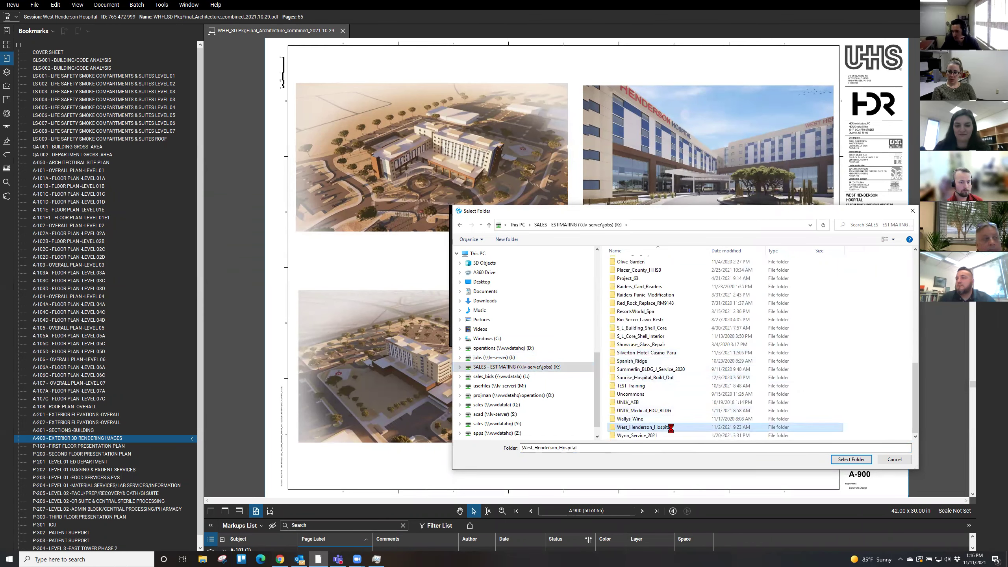
{"action": "left_click", "coordinate": [634, 262]}
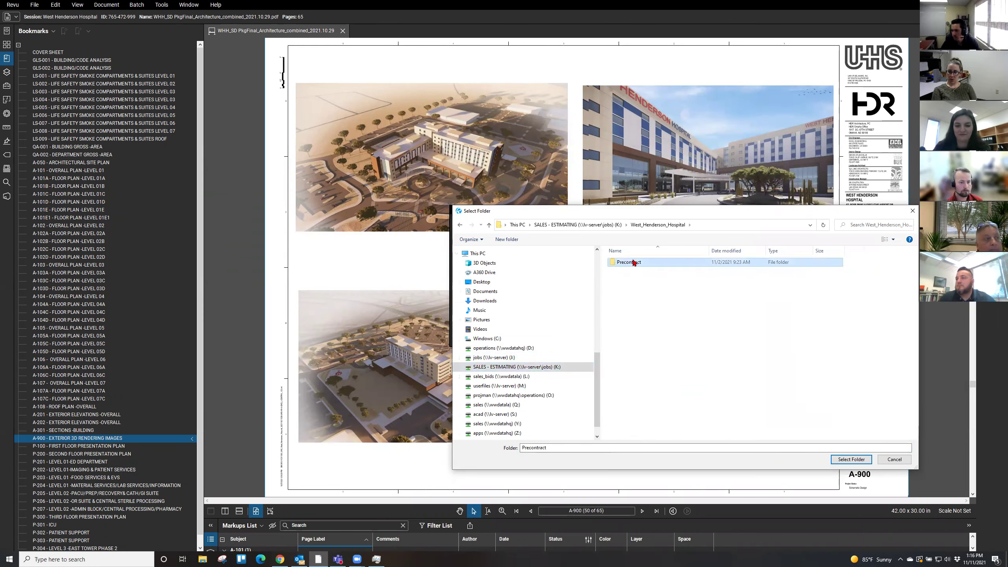
{"action": "double_click", "coordinate": [640, 337]}
{"action": "left_click", "coordinate": [652, 263]}
{"action": "double_click", "coordinate": [653, 263]}
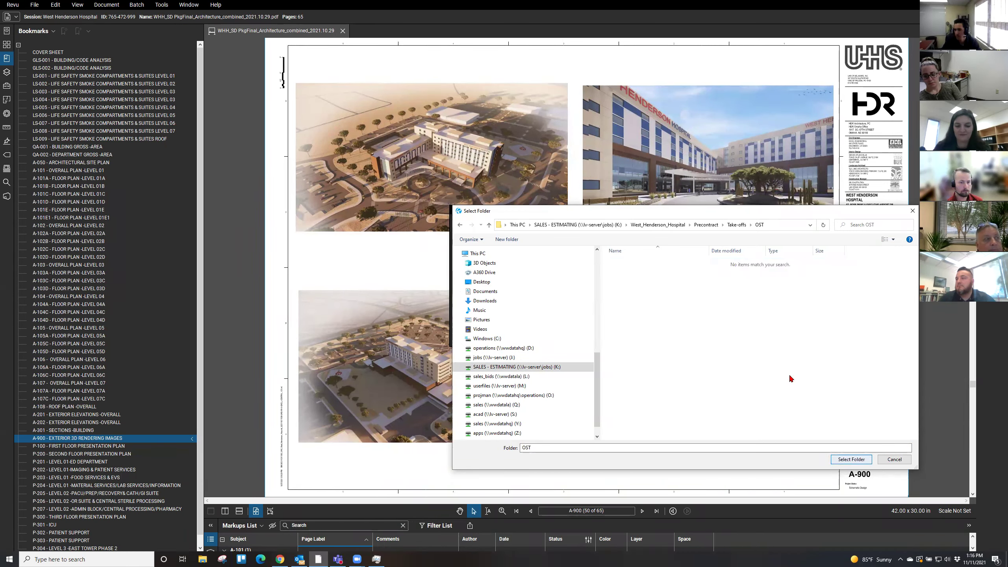
{"action": "left_click_drag", "start_coordinate": [556, 211], "coordinate": [338, 171]}
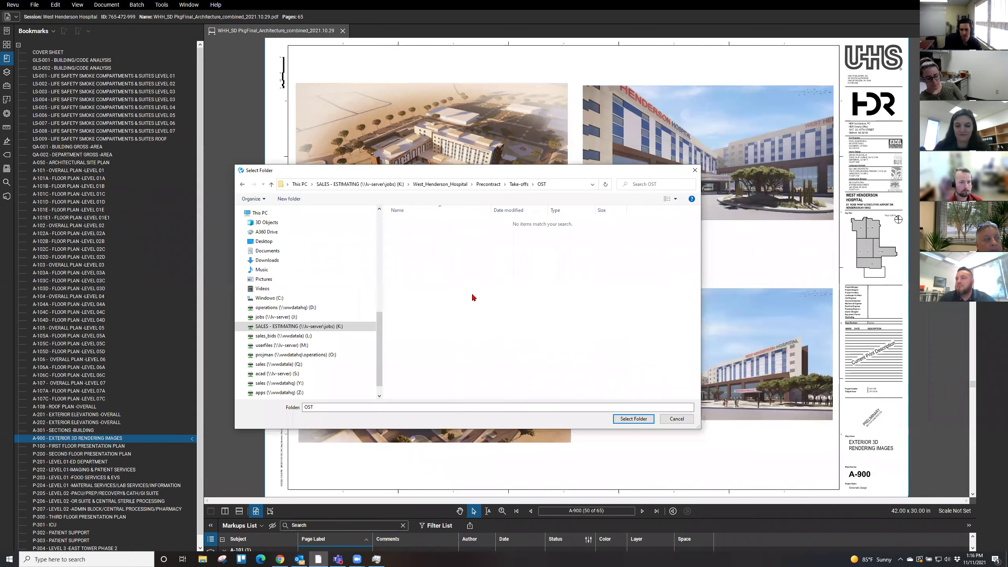
{"action": "left_click", "coordinate": [622, 421]}
- Overwrite the existing A-101.pdf and cancel the overwrite of A-101A.pdf
{"action": "left_click", "coordinate": [512, 334]}
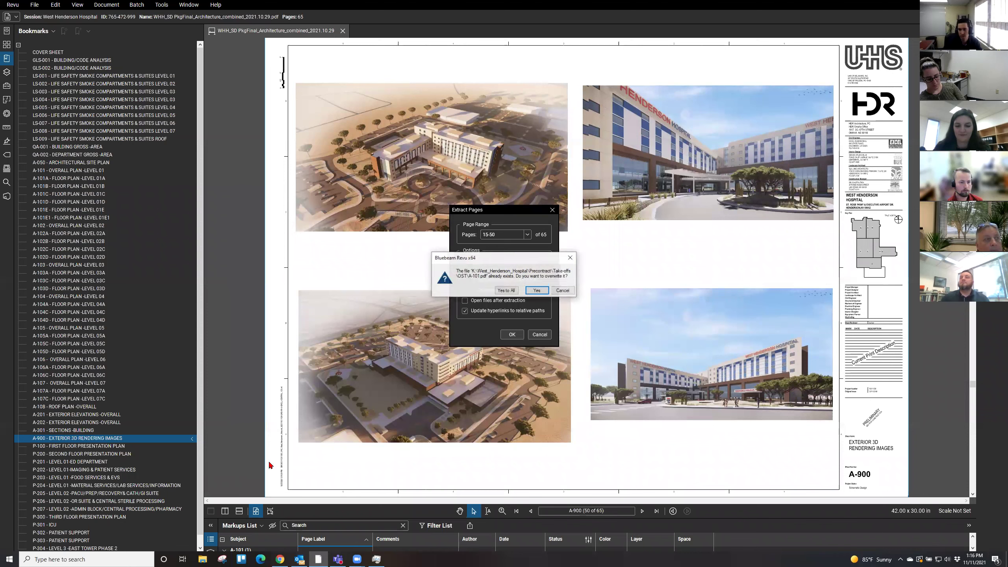
{"action": "left_click", "coordinate": [537, 290]}
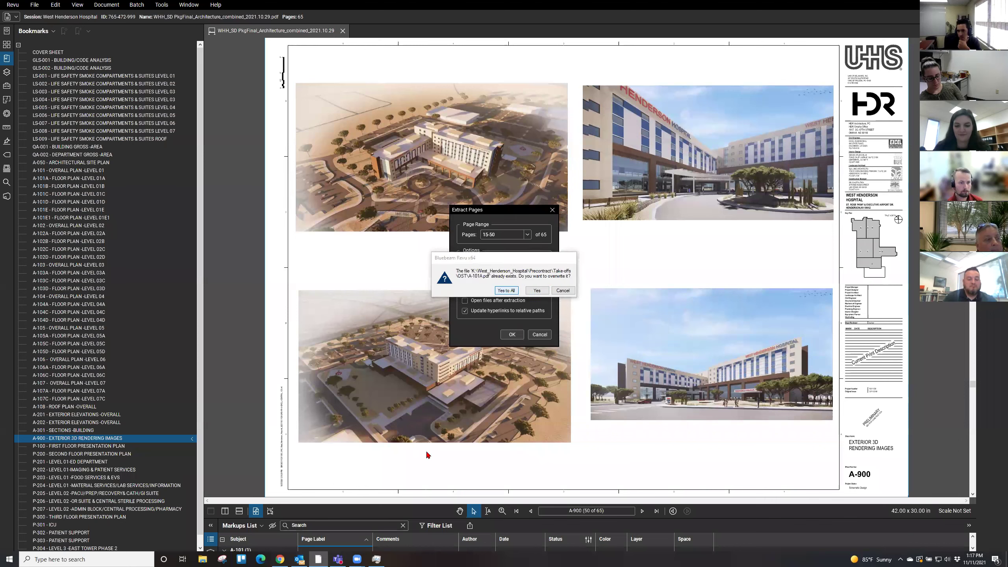
{"action": "left_click", "coordinate": [563, 290]}
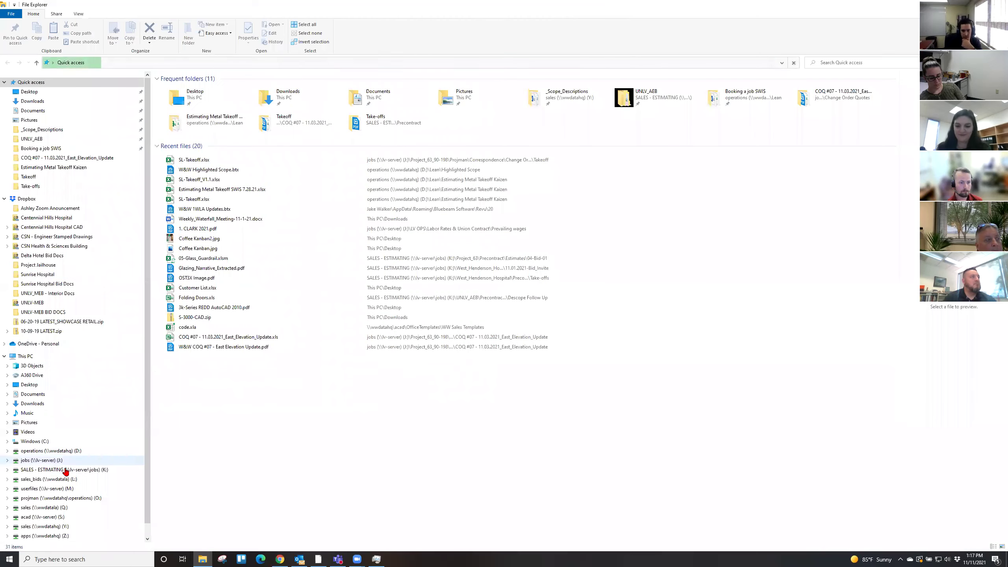
- In File Explorer, open the OST folder in West_Henderson_Hospital > Precontract > Take-offs on the SALES - ESTIMATING (K:) drive
{"action": "left_click", "coordinate": [60, 470]}
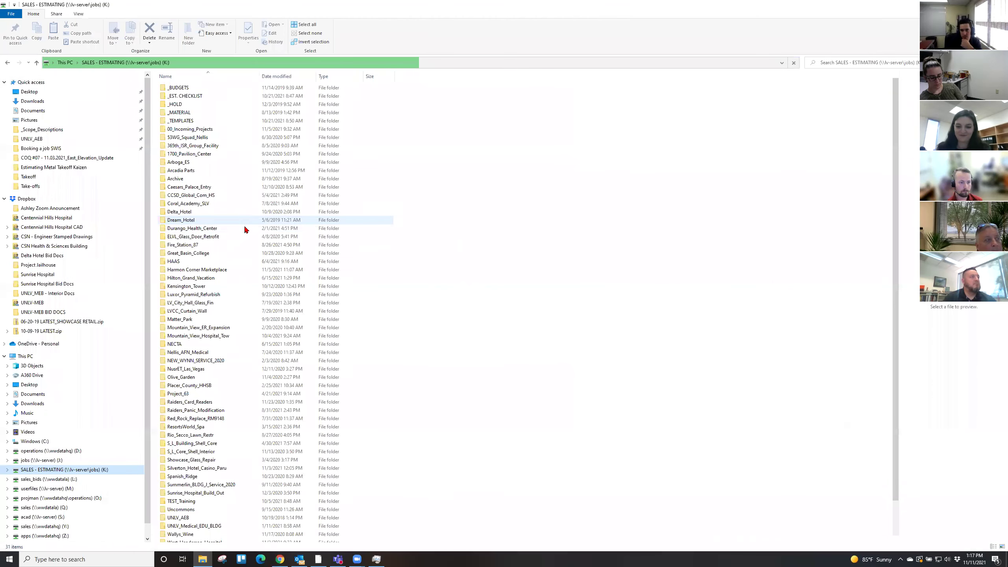
{"action": "scroll", "coordinate": [206, 457], "scroll_direction": "down", "scroll_amount": 2}
{"action": "left_click", "coordinate": [195, 504]}
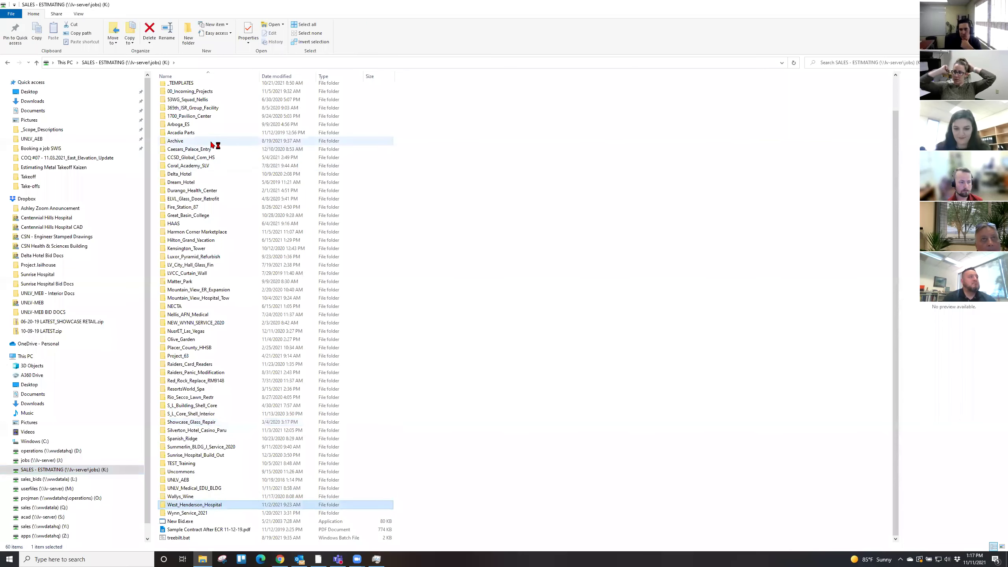
{"action": "key", "text": "Return"}
{"action": "left_click", "coordinate": [198, 88]}
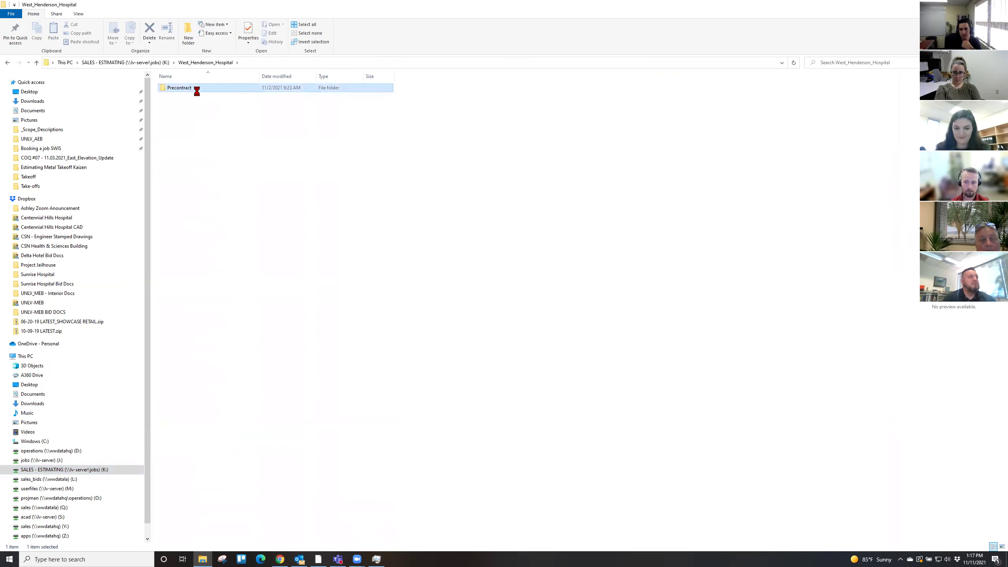
{"action": "key", "text": "Return"}
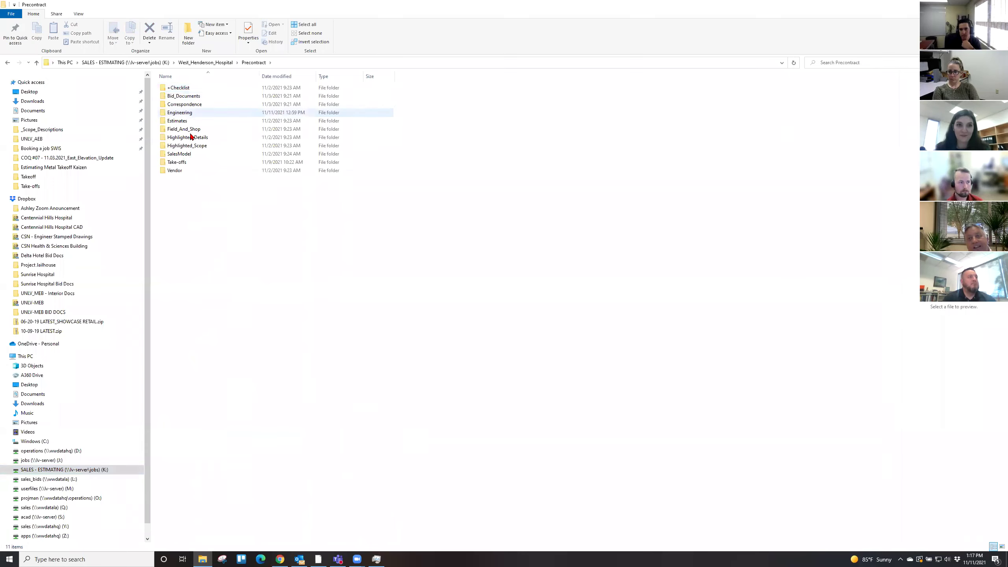
{"action": "left_click", "coordinate": [188, 162]}
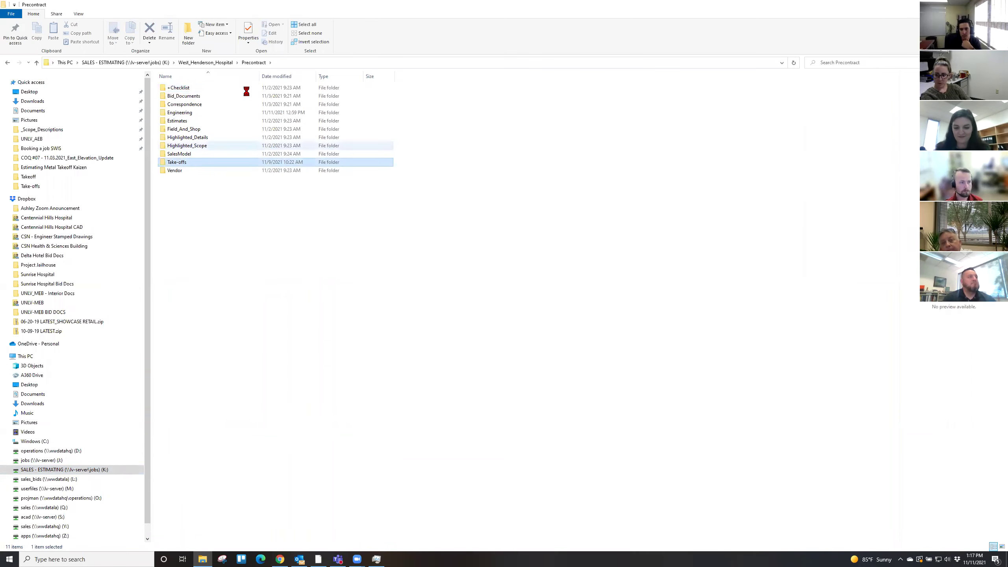
{"action": "key", "text": "Return"}
{"action": "left_click", "coordinate": [196, 96]}
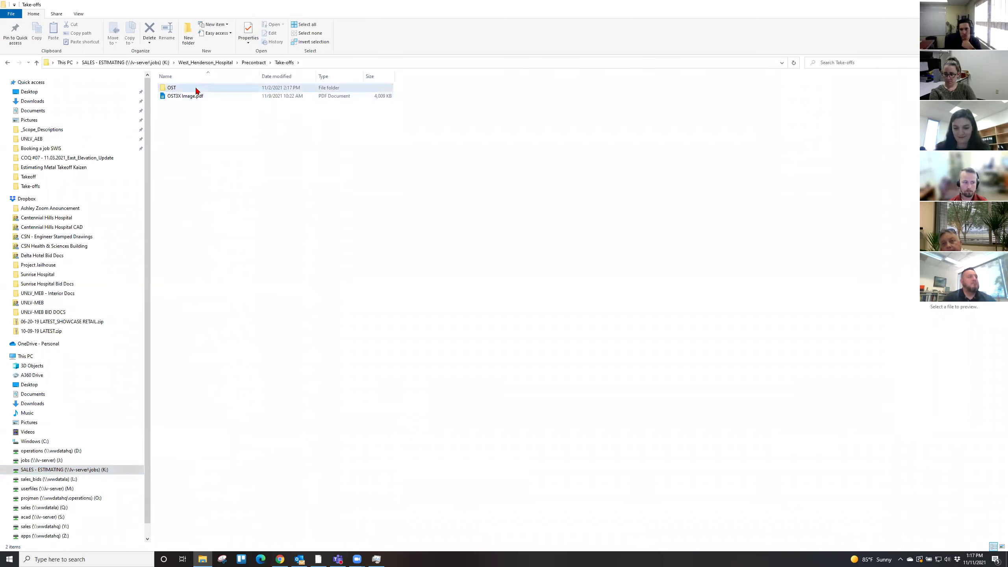
{"action": "key", "text": "Return"}
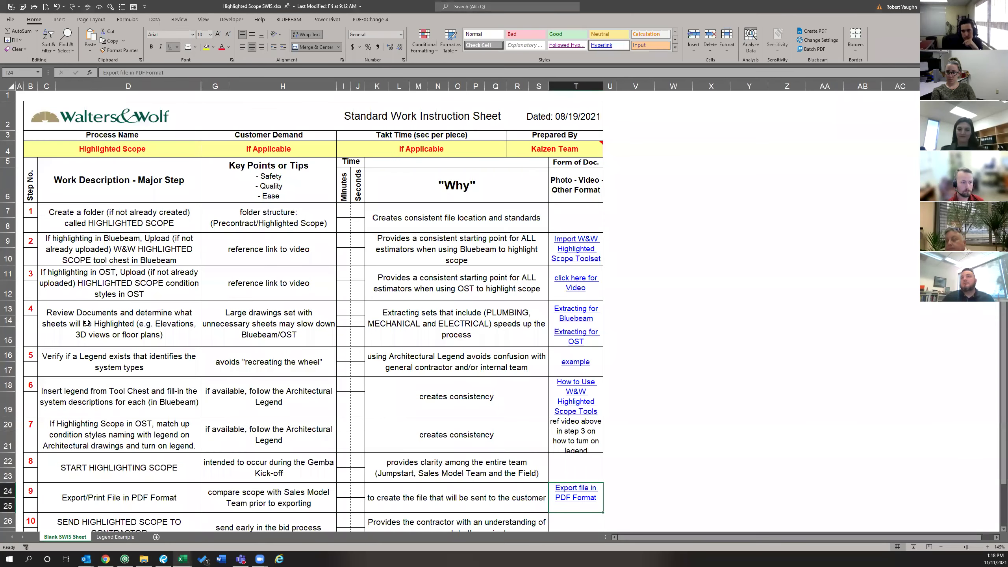
- Select step 5 on verifying that a legend exists in the SWIS workbook, and switch to the Report Out Bluebeam Demo drawing in Bluebeam Revu
{"action": "left_click", "coordinate": [118, 368]}
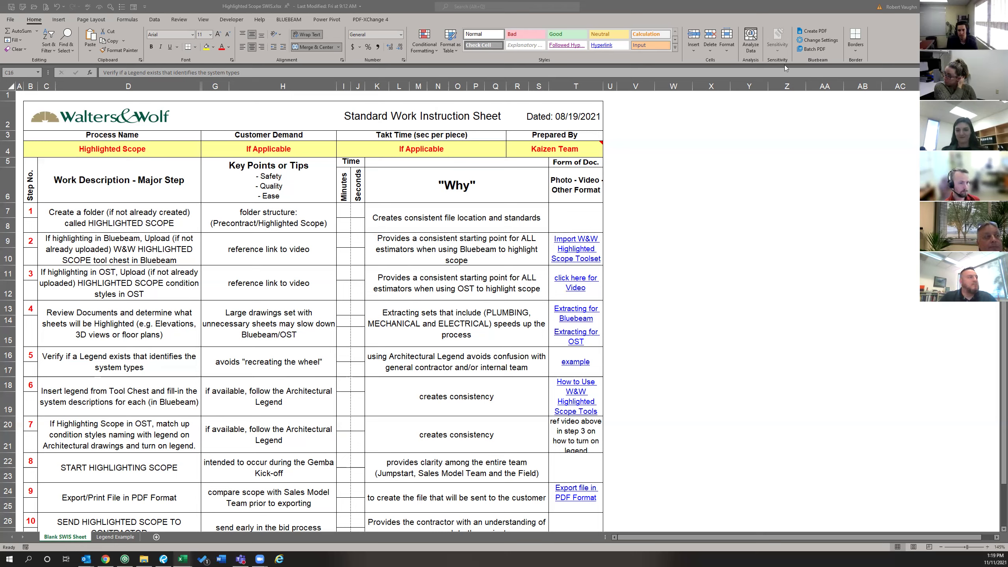
{"action": "key", "text": "alt+Tab"}
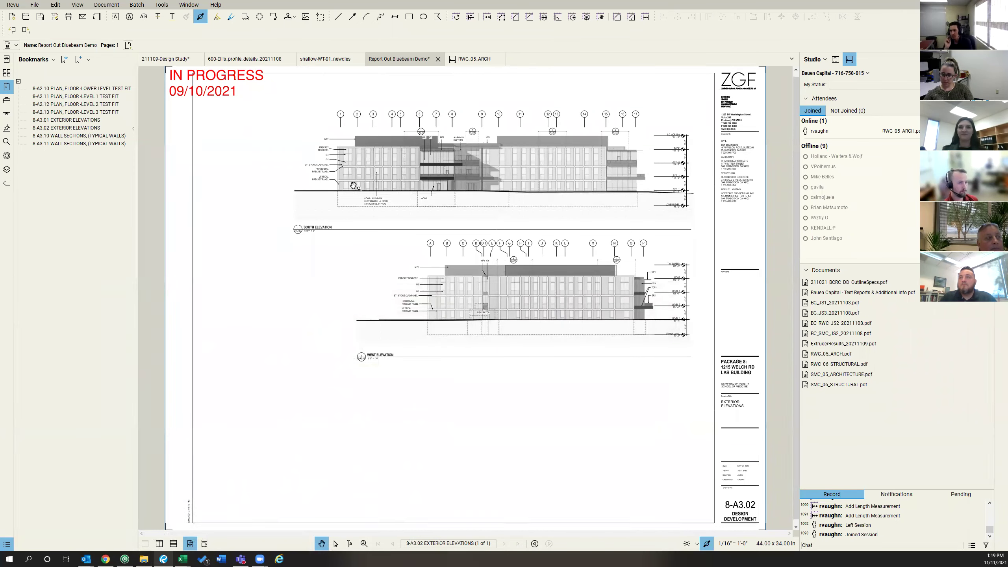
- Examine the south and west elevations and the title block of sheet 8-A3.02 for a legend and the system type callouts
{"action": "scroll", "coordinate": [359, 183], "scroll_direction": "up", "scroll_amount": 2}
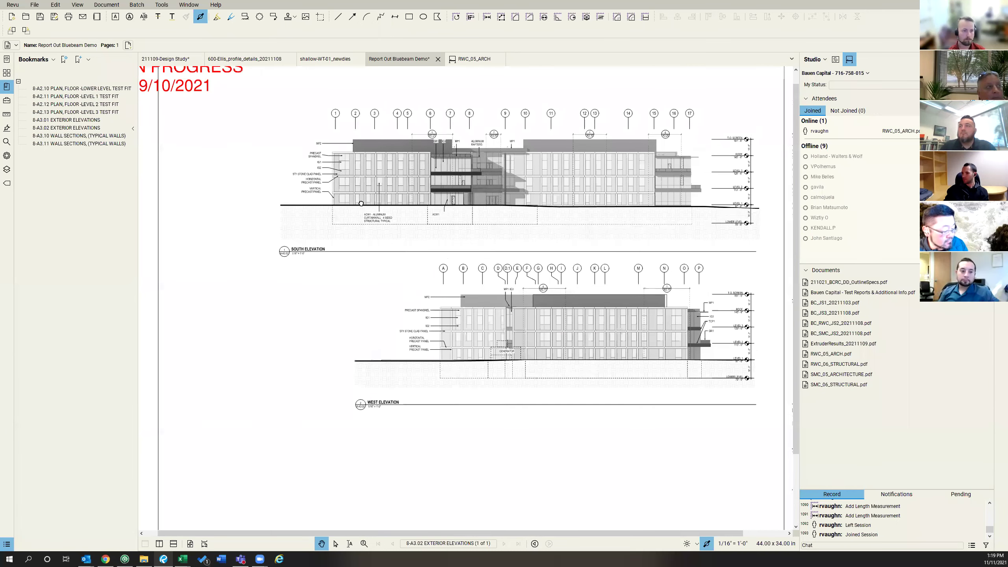
{"action": "scroll", "coordinate": [241, 225], "scroll_direction": "up", "scroll_amount": 2}
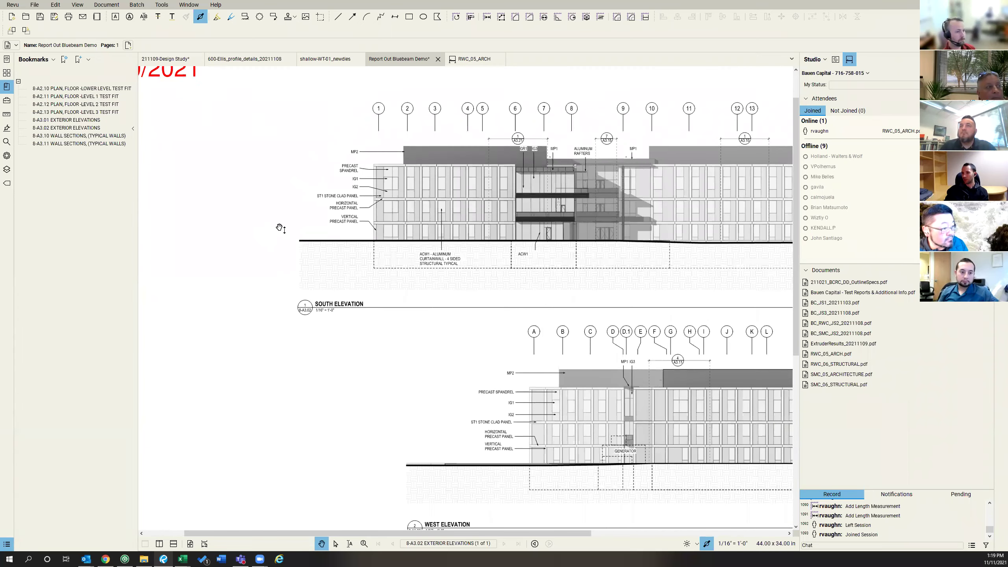
{"action": "scroll", "coordinate": [280, 229], "scroll_direction": "down", "scroll_amount": 3}
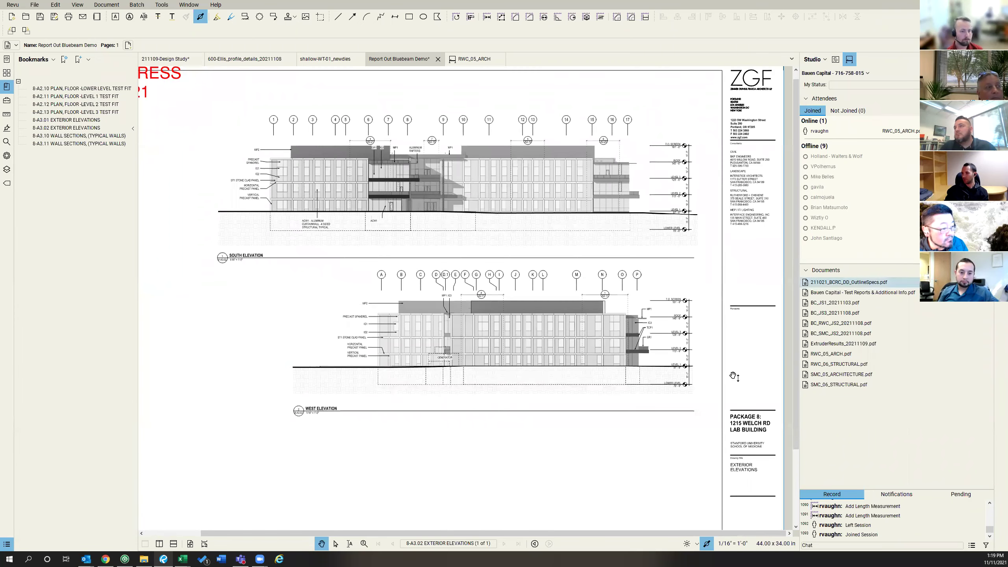
{"action": "scroll", "coordinate": [707, 406], "scroll_direction": "up", "scroll_amount": 3}
{"action": "left_click_drag", "start_coordinate": [671, 184], "coordinate": [691, 116]}
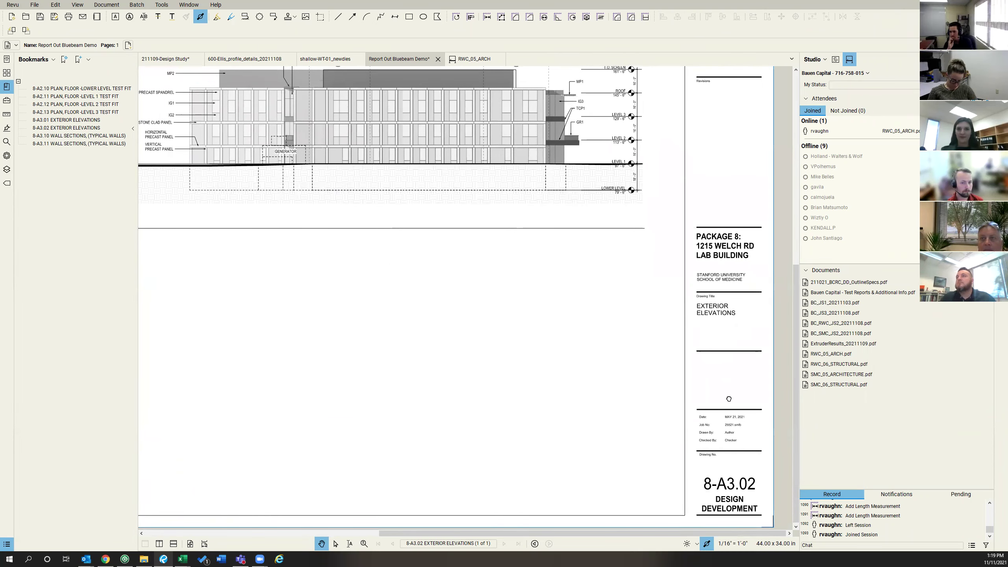
{"action": "scroll", "coordinate": [728, 399], "scroll_direction": "down", "scroll_amount": 3}
{"action": "scroll", "coordinate": [421, 230], "scroll_direction": "up", "scroll_amount": 4}
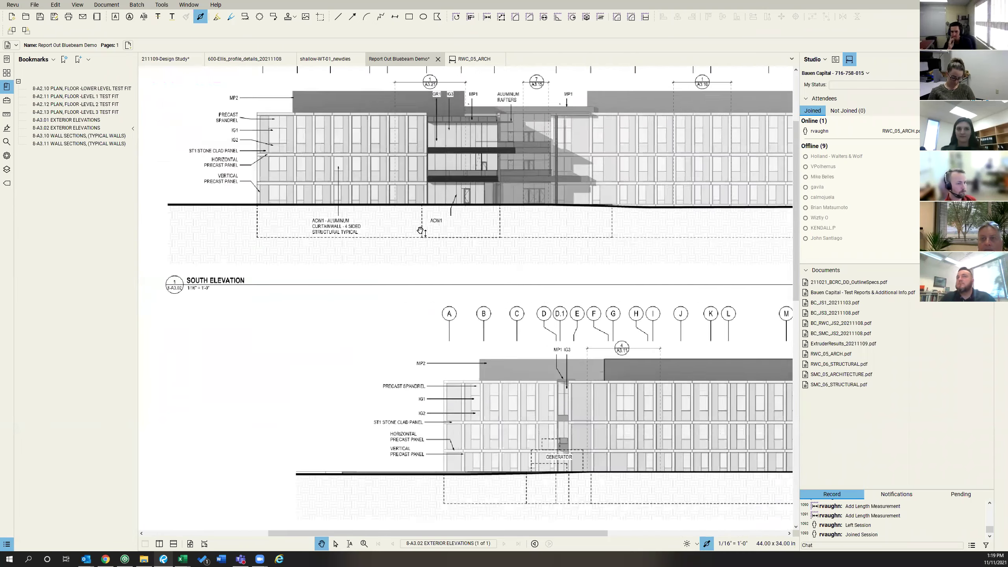
{"action": "scroll", "coordinate": [357, 218], "scroll_direction": "up", "scroll_amount": 2}
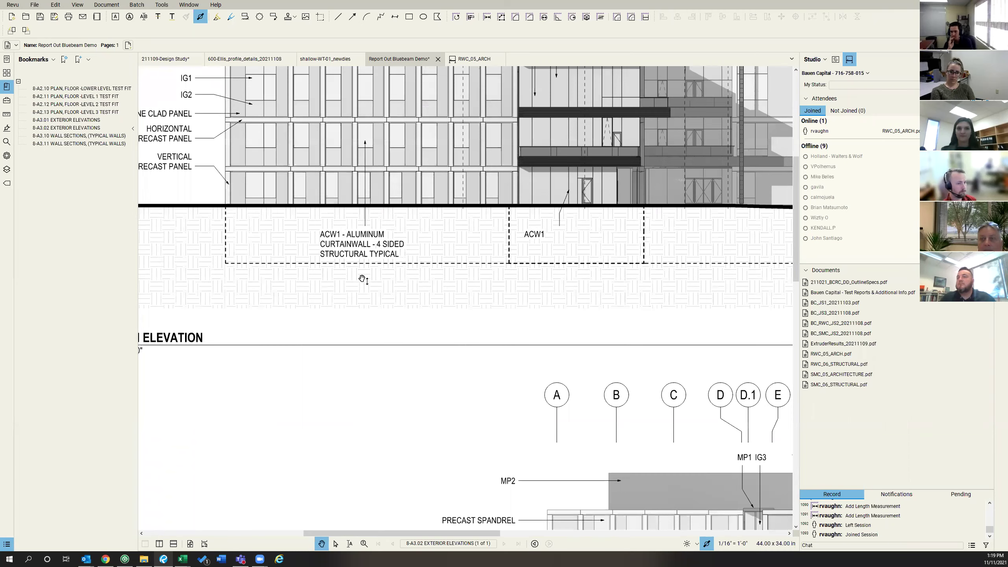
{"action": "scroll", "coordinate": [350, 273], "scroll_direction": "down", "scroll_amount": 3}
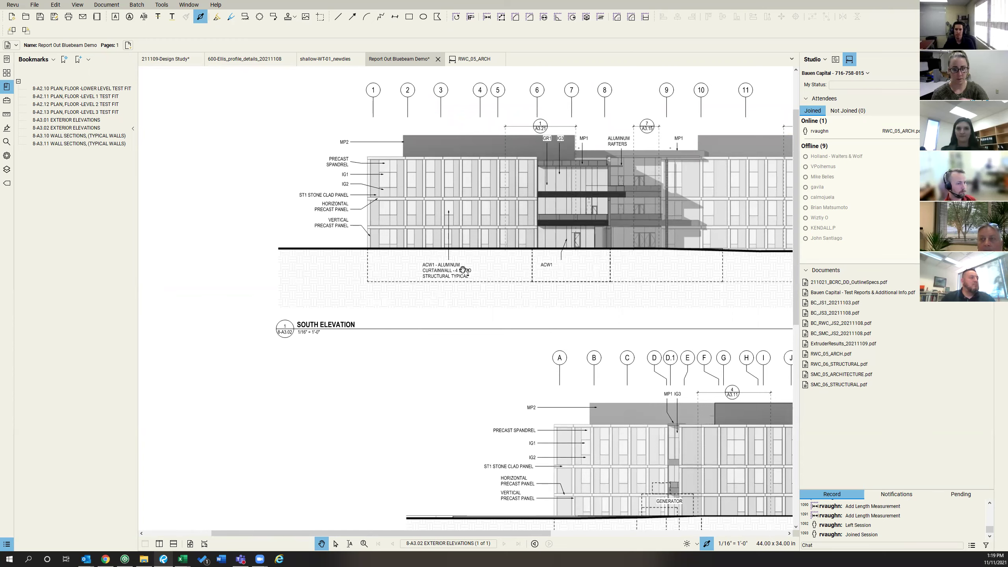
{"action": "left_click_drag", "start_coordinate": [443, 280], "coordinate": [457, 285]}
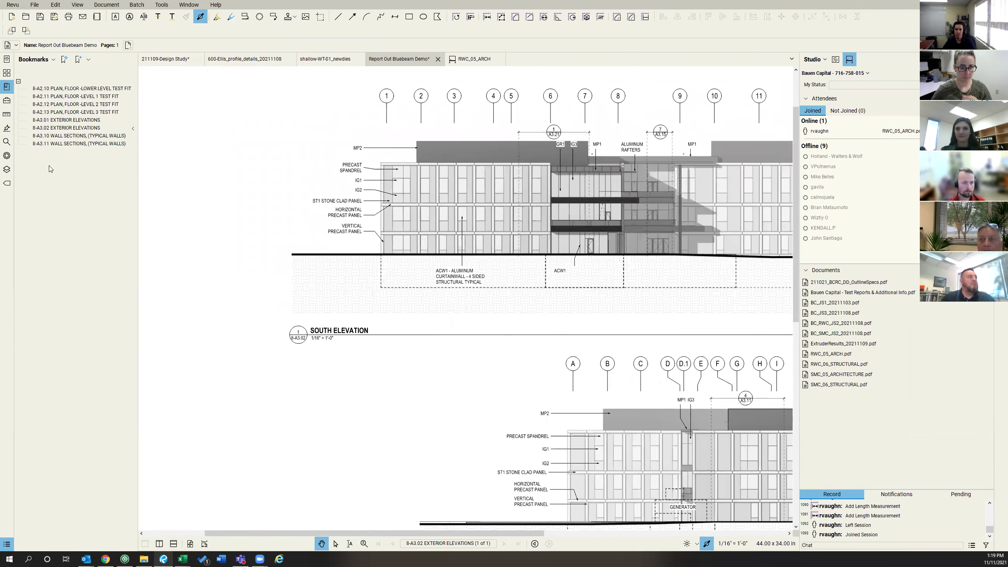
- Place one W&W Highlighted Scope legend from the Tool Chest in the blank area beside the west elevation on sheet 8-A3.02
{"action": "left_click", "coordinate": [6, 104]}
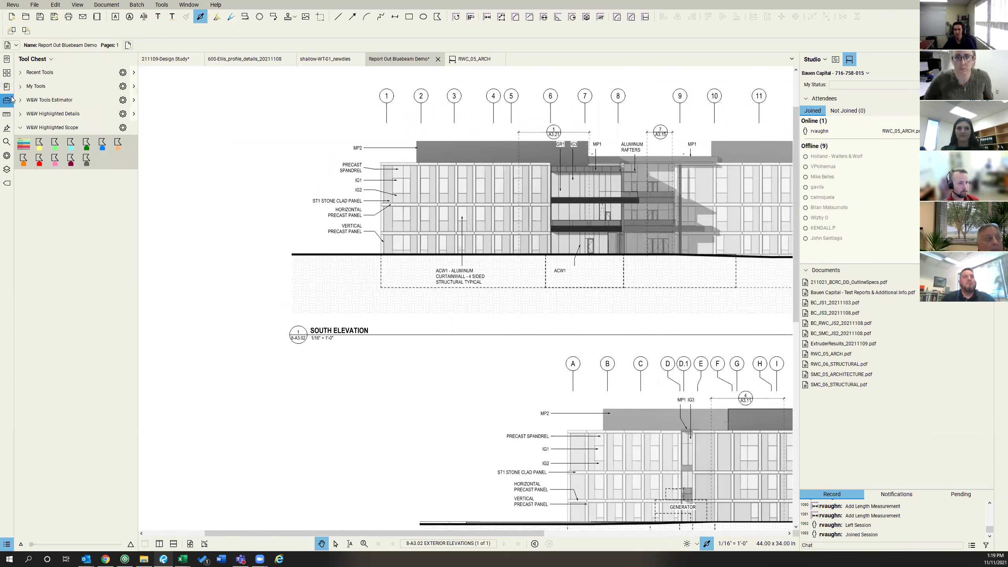
{"action": "left_click", "coordinate": [24, 145]}
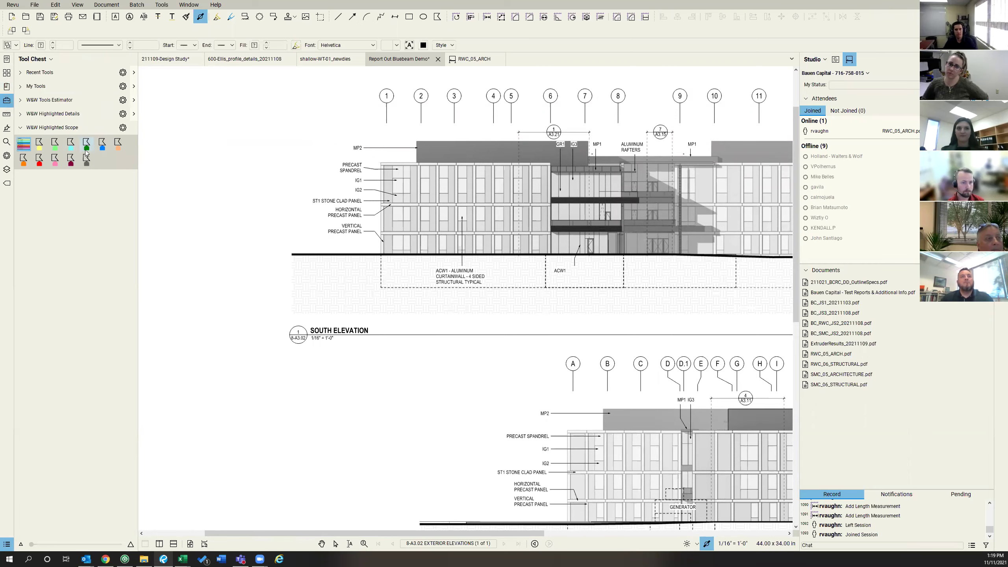
{"action": "left_click", "coordinate": [161, 97]}
{"action": "scroll", "coordinate": [167, 254], "scroll_direction": "down", "scroll_amount": 1}
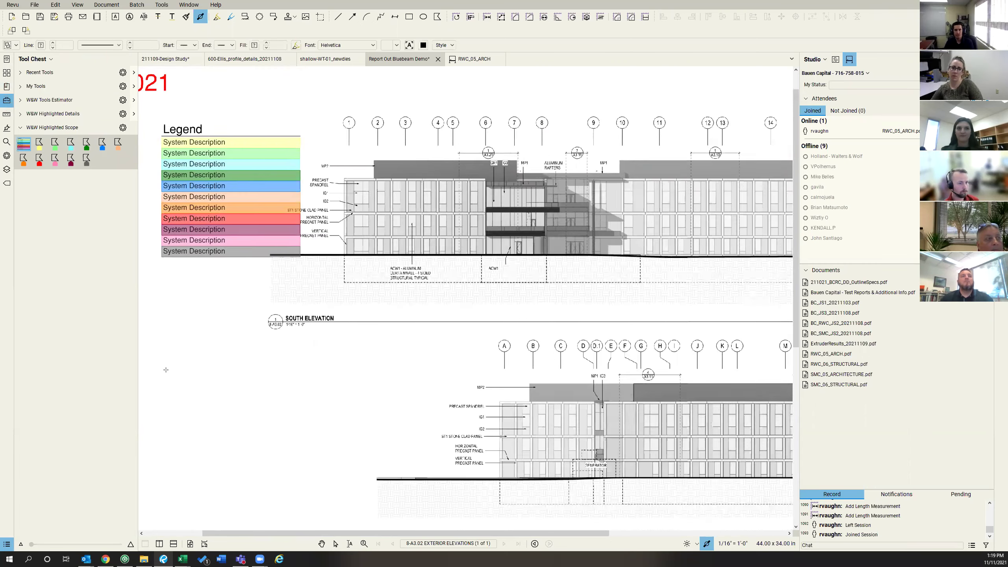
{"action": "scroll", "coordinate": [161, 258], "scroll_direction": "down", "scroll_amount": 1}
{"action": "mouse_move", "coordinate": [194, 242]}
{"action": "left_mouse_down"}
{"action": "mouse_move", "coordinate": [240, 423]}
{"action": "mouse_move", "coordinate": [226, 418]}
{"action": "mouse_move", "coordinate": [324, 400]}
{"action": "mouse_move", "coordinate": [292, 333]}
{"action": "mouse_move", "coordinate": [224, 421]}
{"action": "mouse_move", "coordinate": [317, 405]}
{"action": "mouse_move", "coordinate": [268, 380]}
{"action": "mouse_move", "coordinate": [239, 391]}
{"action": "mouse_move", "coordinate": [248, 399]}
{"action": "mouse_move", "coordinate": [244, 382]}
{"action": "mouse_move", "coordinate": [241, 422]}
{"action": "mouse_move", "coordinate": [261, 408]}
{"action": "mouse_move", "coordinate": [246, 397]}
{"action": "left_mouse_up"}
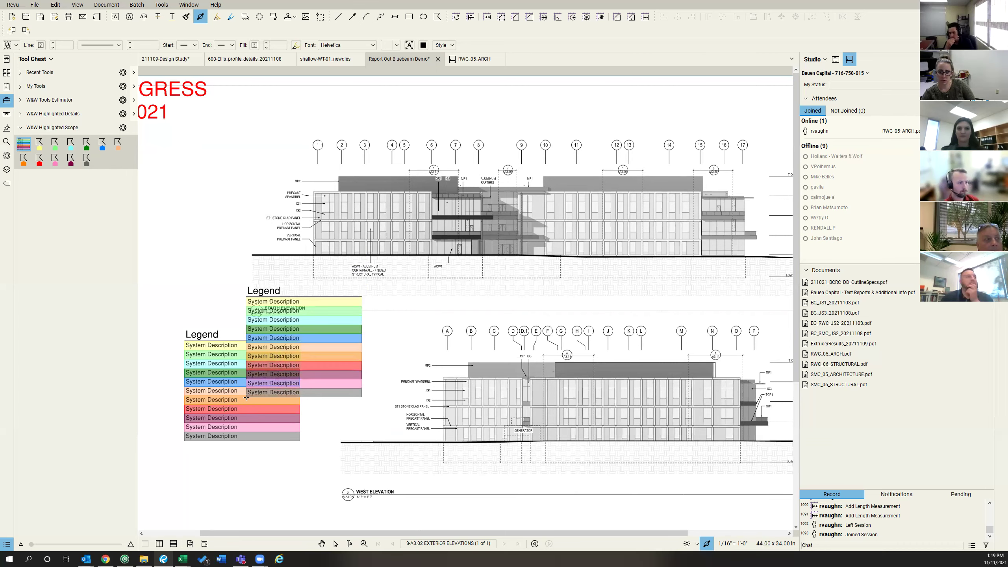
{"action": "key", "text": "Escape"}
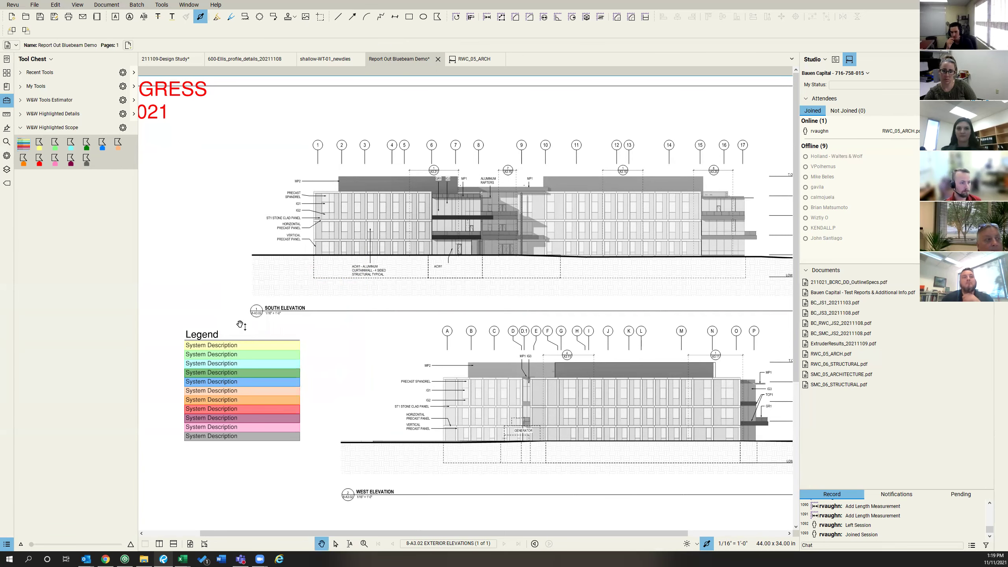
{"action": "left_click_drag", "start_coordinate": [221, 270], "coordinate": [230, 249]}
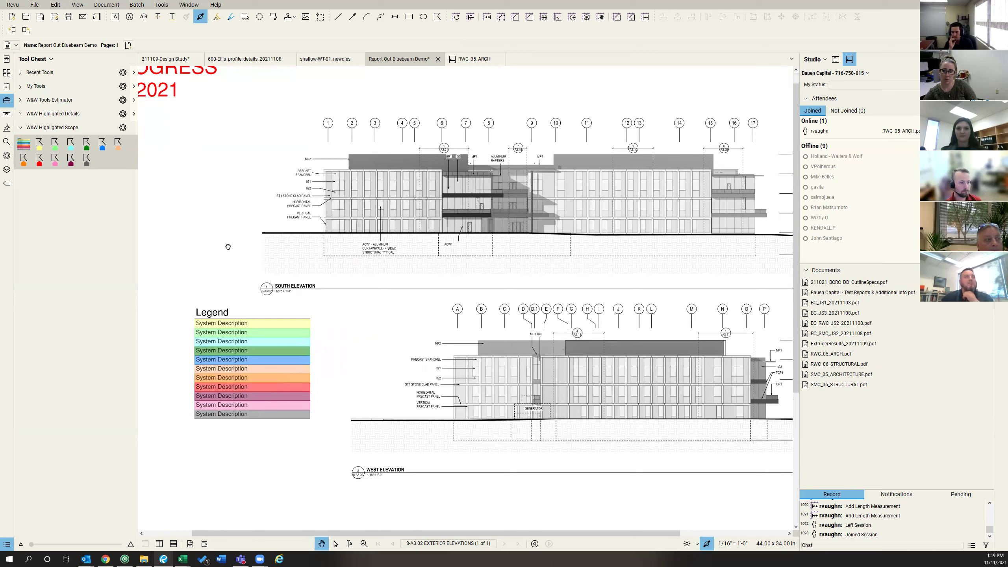
- Replace the system description in the legend's yellow row with "ACW1 - Punched Window"
{"action": "left_click", "coordinate": [212, 323]}
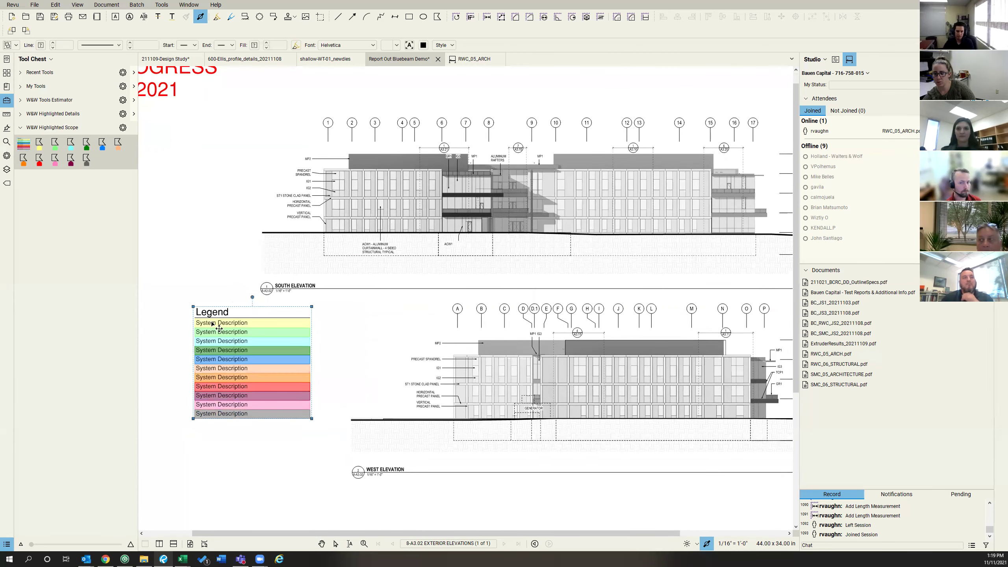
{"action": "scroll", "coordinate": [212, 345], "scroll_direction": "up", "scroll_amount": 3}
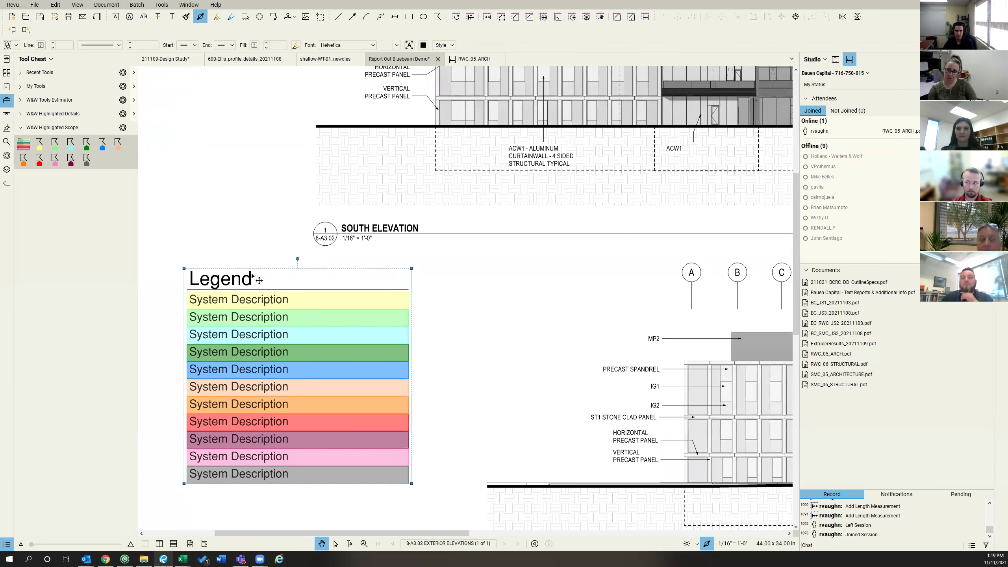
{"action": "scroll", "coordinate": [256, 288], "scroll_direction": "down", "scroll_amount": 2}
{"action": "double_click", "coordinate": [279, 296]}
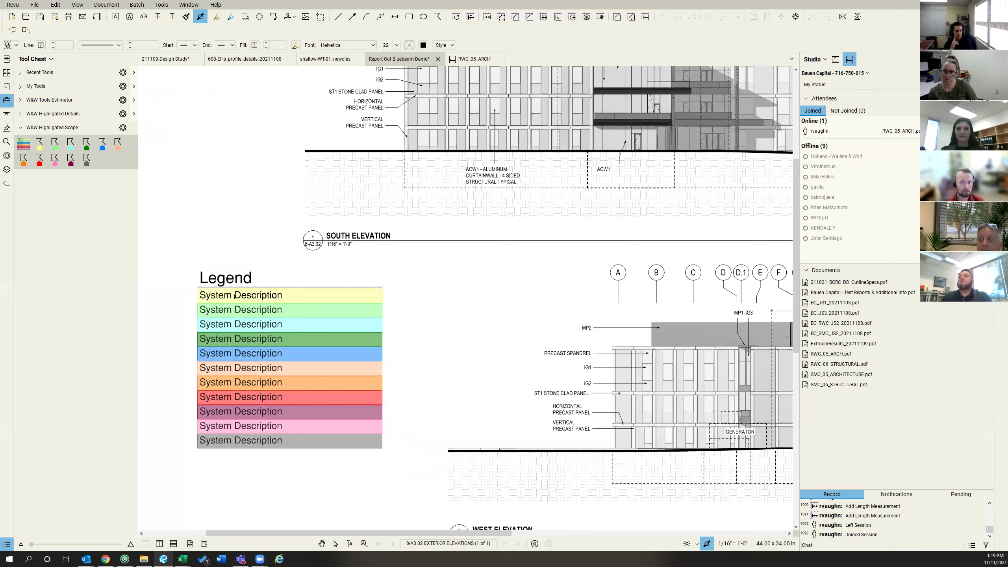
{"action": "left_click_drag", "start_coordinate": [283, 296], "coordinate": [192, 296]}
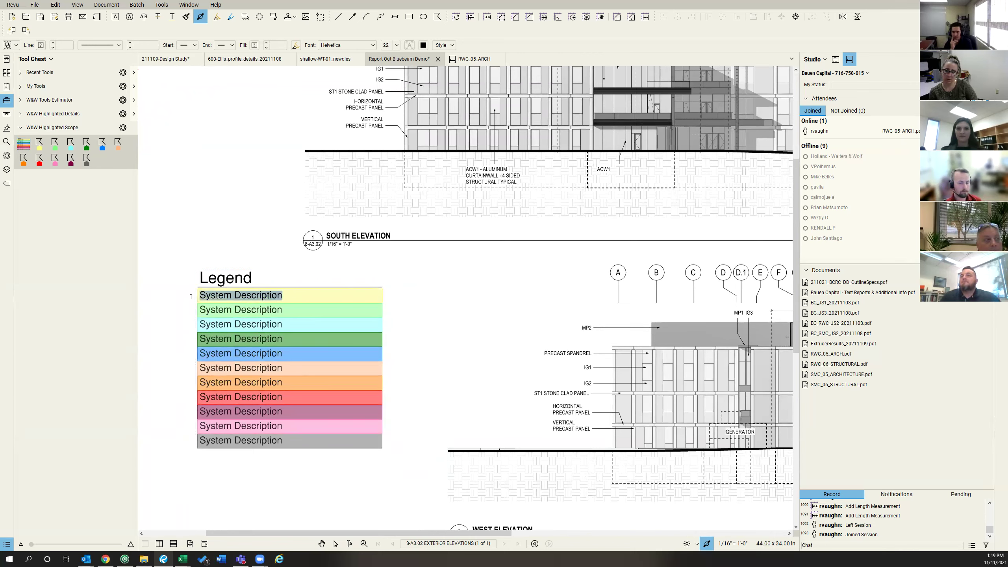
{"action": "type", "text": "ACW1 -"}
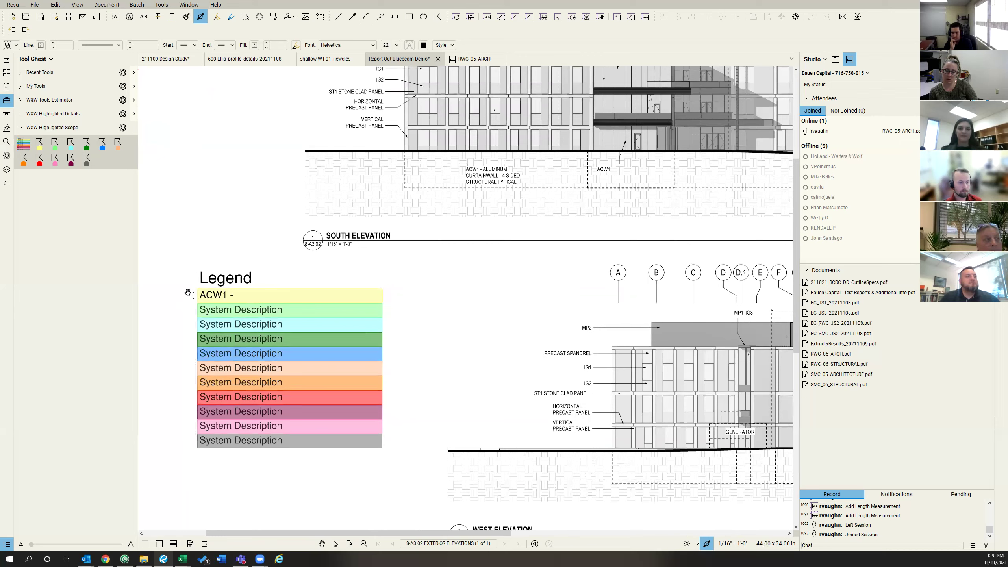
{"action": "type", "text": "Punched"}
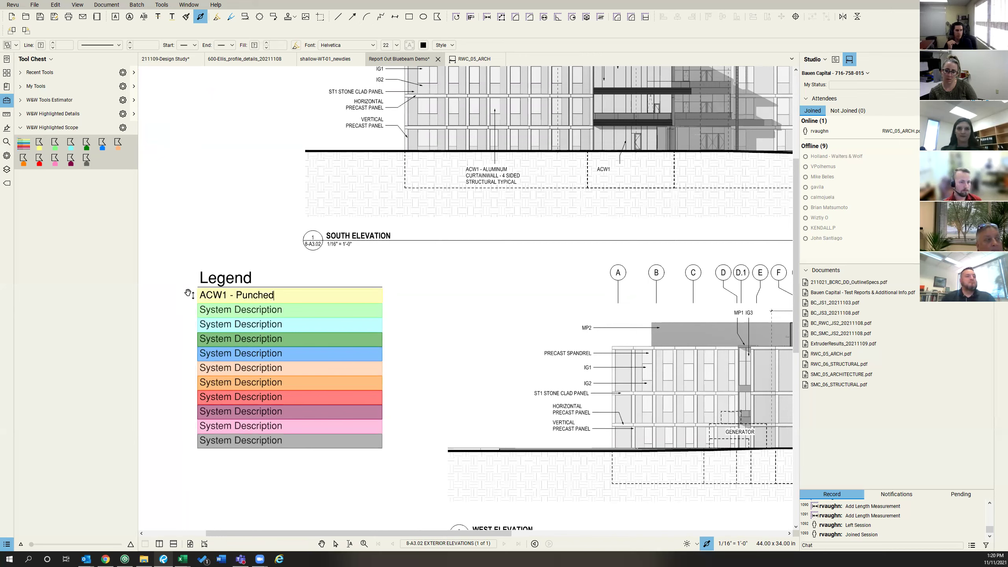
{"action": "type", "text": "Window"}
{"action": "key", "text": "Tab"}
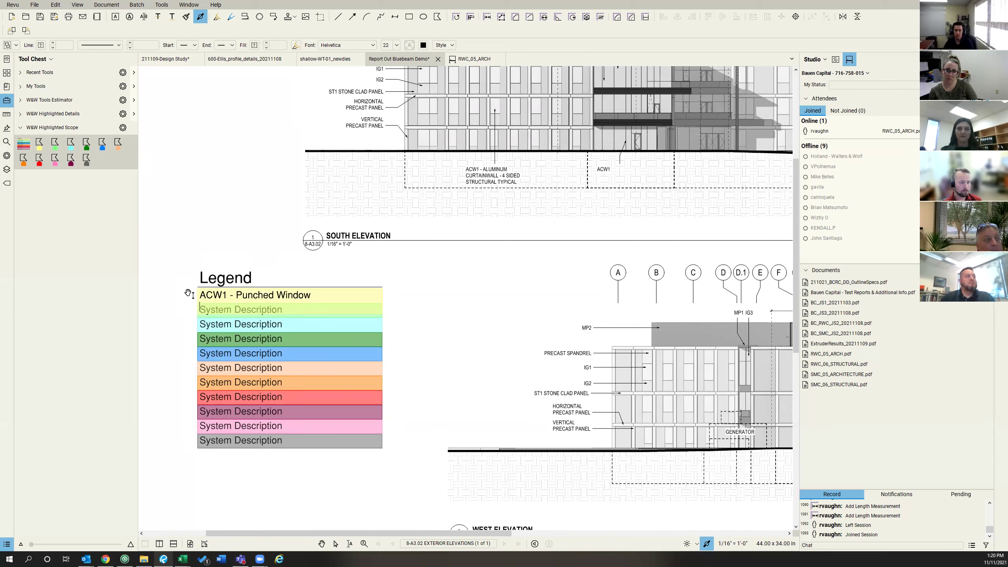
- Replace the system description in the legend's light green row with "ACW1 - Strip Window" and deselect the legend
{"action": "left_click", "coordinate": [343, 299]}
{"action": "left_click_drag", "start_coordinate": [284, 310], "coordinate": [199, 313]}
{"action": "type", "text": "A"}
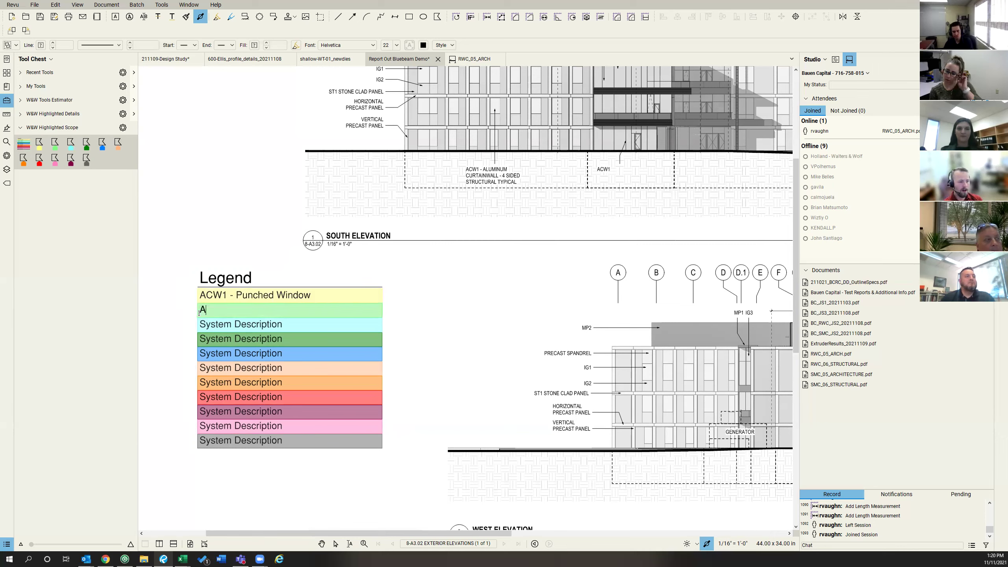
{"action": "type", "text": "CW1"}
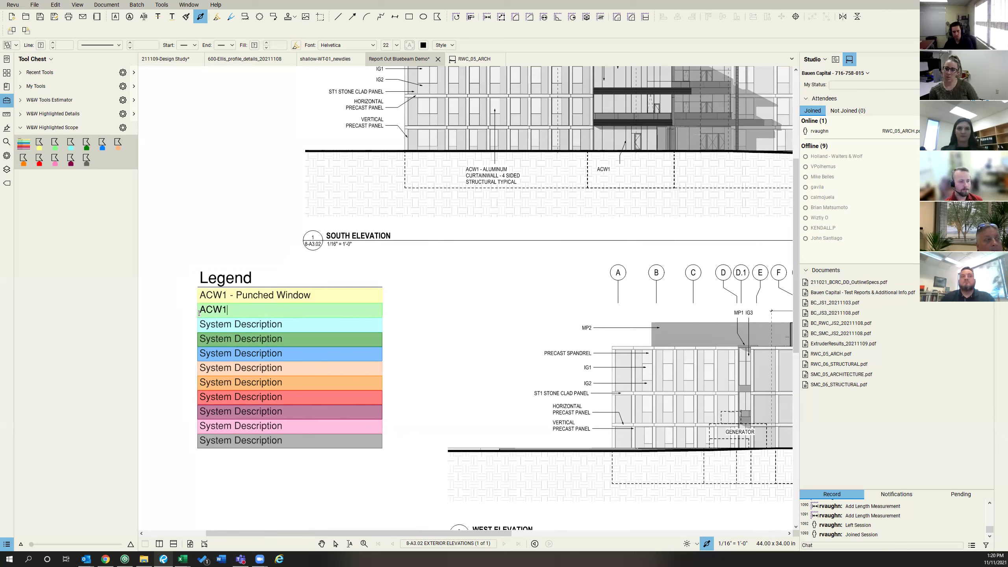
{"action": "type", "text": " - Strip Window"}
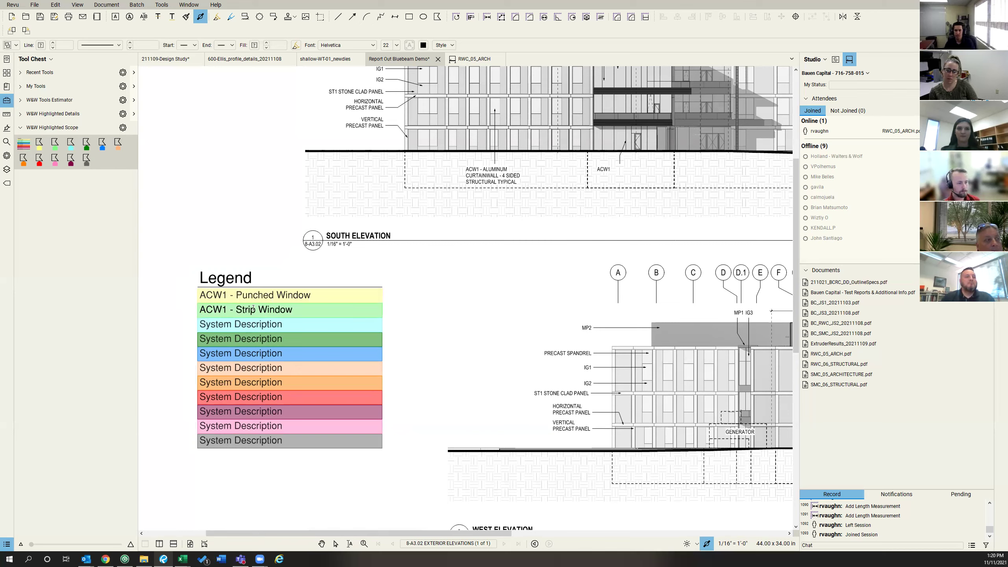
{"action": "key", "text": "Escape"}
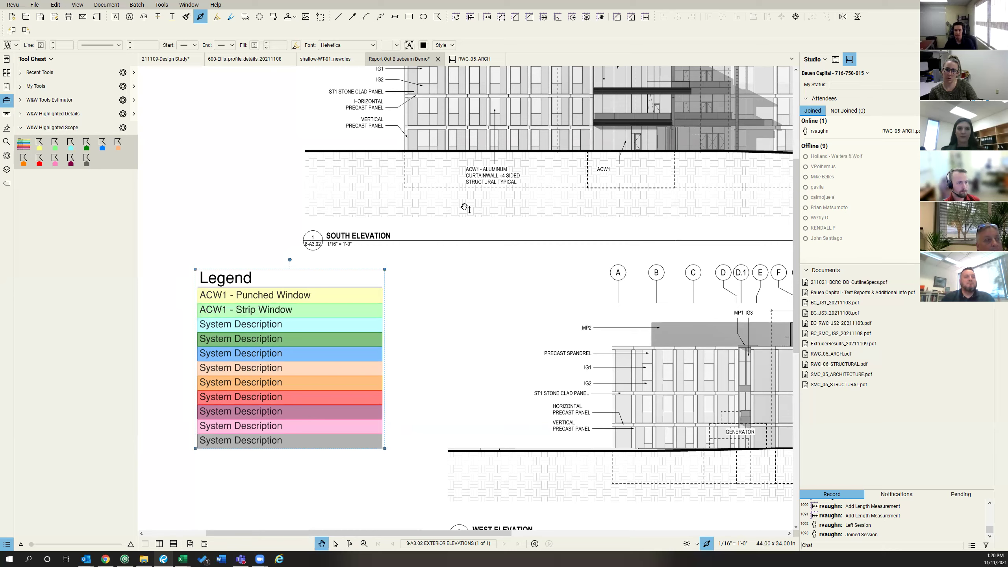
{"action": "scroll", "coordinate": [468, 175], "scroll_direction": "down", "scroll_amount": 1}
{"action": "left_click", "coordinate": [317, 74]}
{"action": "scroll", "coordinate": [318, 74], "scroll_direction": "down", "scroll_amount": 1}
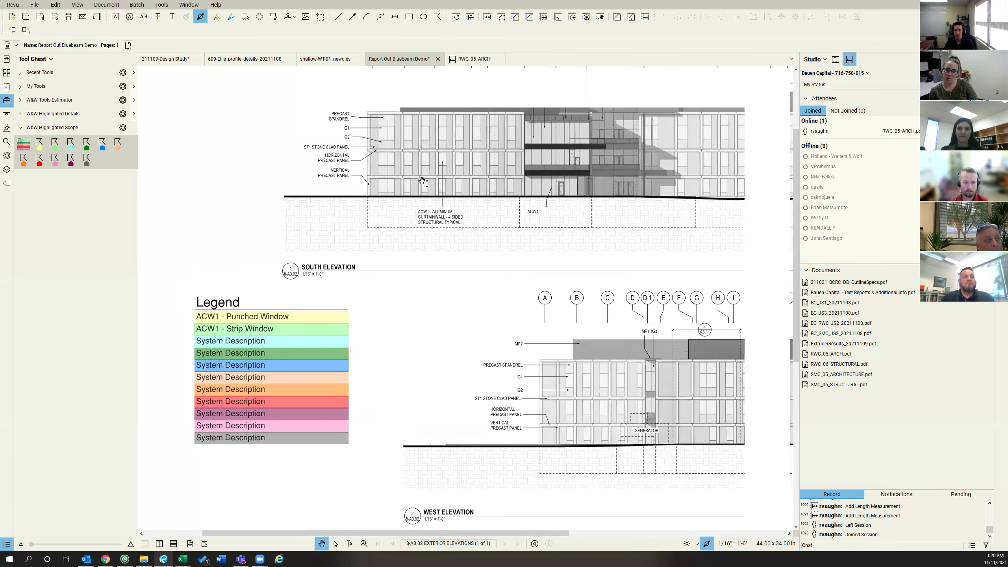
- Examine the color-coded system labels and the architectural legend on sheet A-310 of the RWC_05_ARCH drawing
{"action": "left_click", "coordinate": [472, 59]}
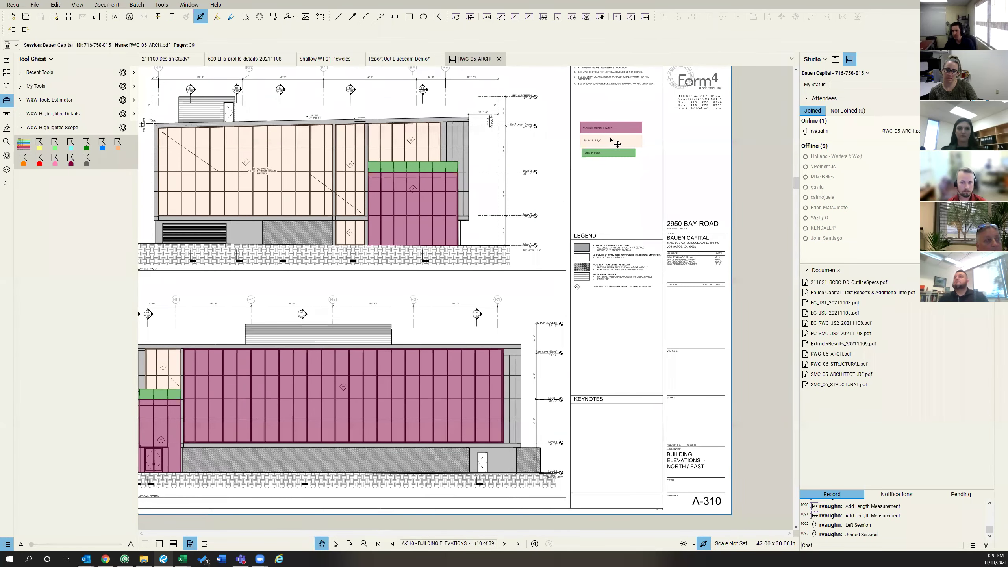
{"action": "scroll", "coordinate": [713, 223], "scroll_direction": "up", "scroll_amount": 2}
{"action": "scroll", "coordinate": [714, 224], "scroll_direction": "up", "scroll_amount": 1}
{"action": "left_click_drag", "start_coordinate": [724, 243], "coordinate": [653, 220]}
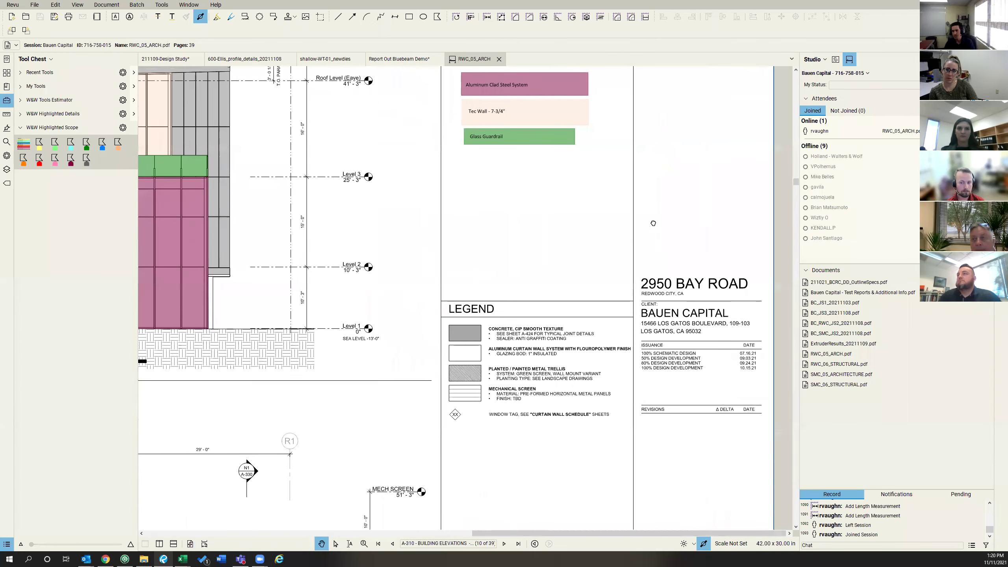
{"action": "scroll", "coordinate": [576, 359], "scroll_direction": "up", "scroll_amount": 1}
{"action": "scroll", "coordinate": [564, 358], "scroll_direction": "up", "scroll_amount": 1}
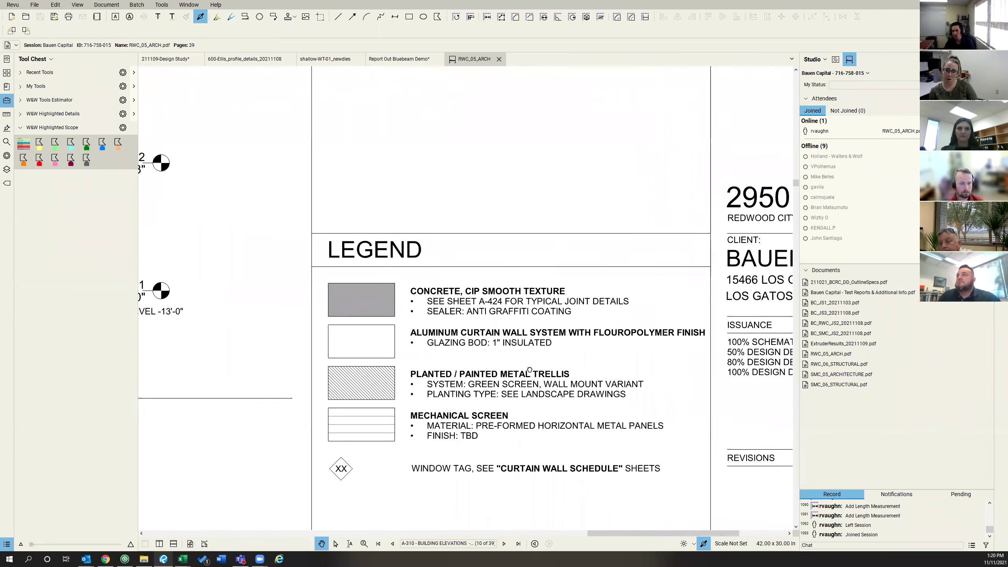
{"action": "scroll", "coordinate": [524, 356], "scroll_direction": "down", "scroll_amount": 2}
{"action": "left_click_drag", "start_coordinate": [139, 174], "coordinate": [565, 304]}
{"action": "key", "text": "ctrl+0"}
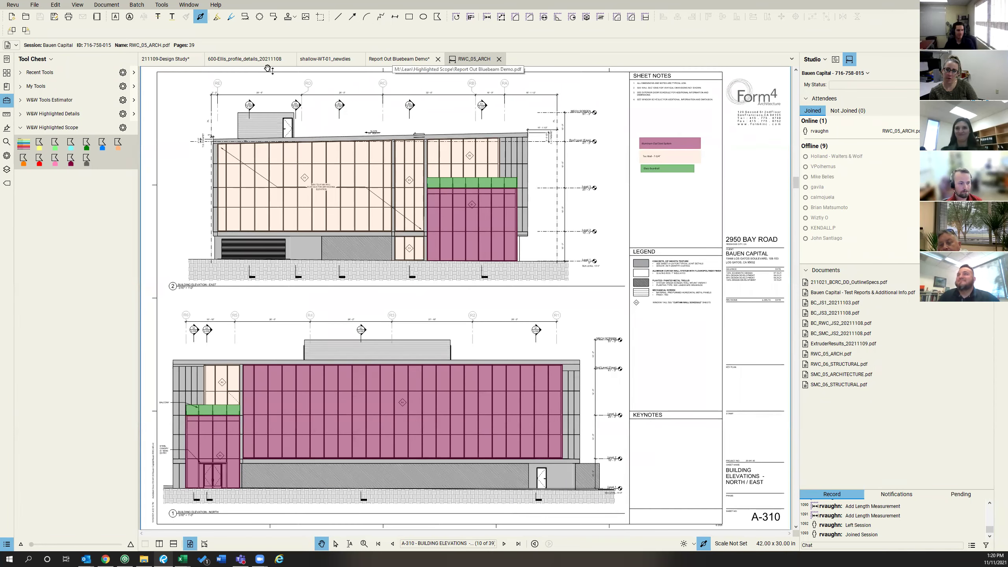
- Return to the Report Out Bluebeam Demo drawing and replace the legend's cyan row description with "MP2 - Roof Screen"
{"action": "left_click", "coordinate": [412, 60]}
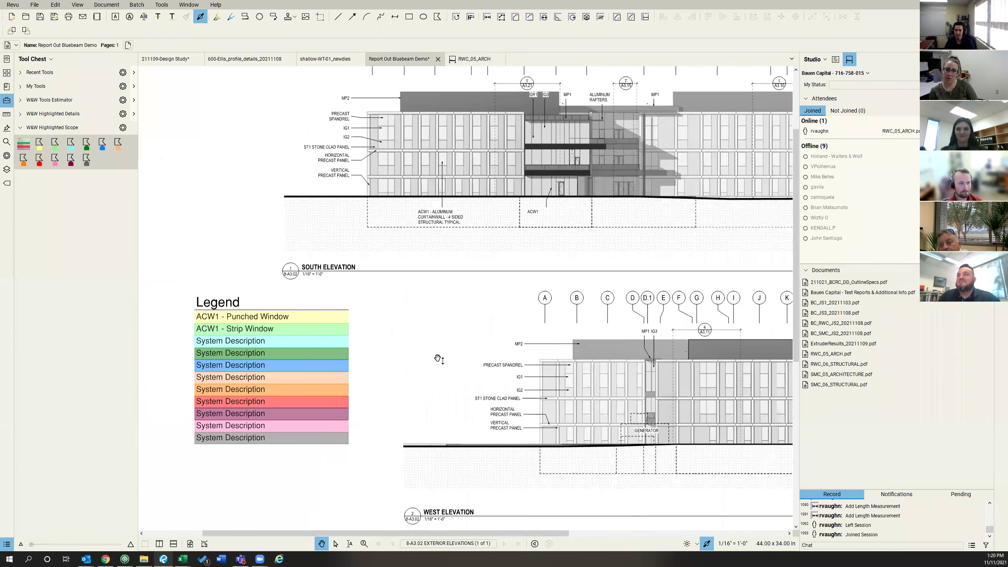
{"action": "mouse_move", "coordinate": [445, 352]}
{"action": "left_mouse_down"}
{"action": "mouse_move", "coordinate": [419, 335]}
{"action": "mouse_move", "coordinate": [418, 370]}
{"action": "left_mouse_up"}
{"action": "left_click", "coordinate": [214, 356]}
{"action": "double_click", "coordinate": [214, 356]}
{"action": "left_click_drag", "start_coordinate": [214, 356], "coordinate": [175, 354]}
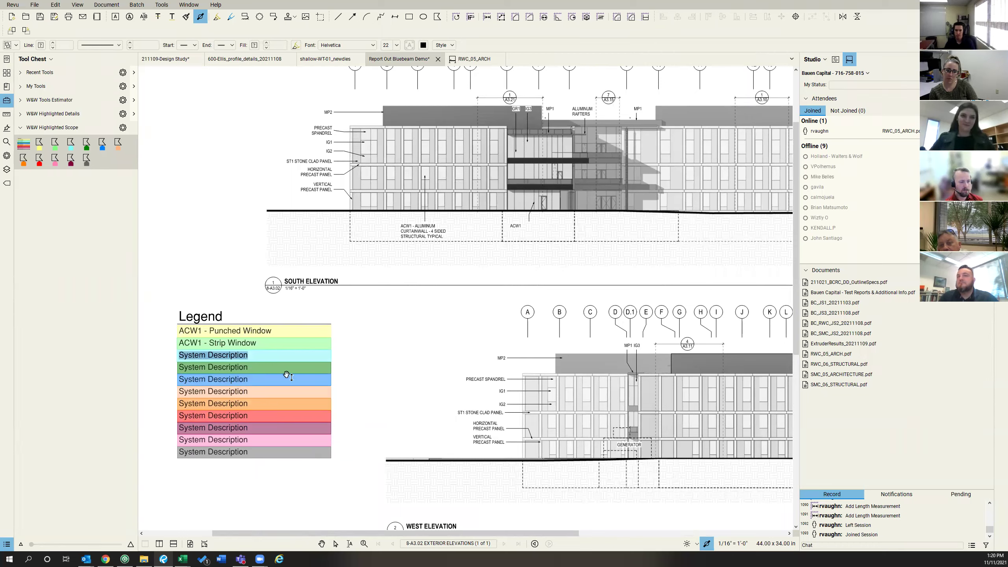
{"action": "type", "text": "MP2"}
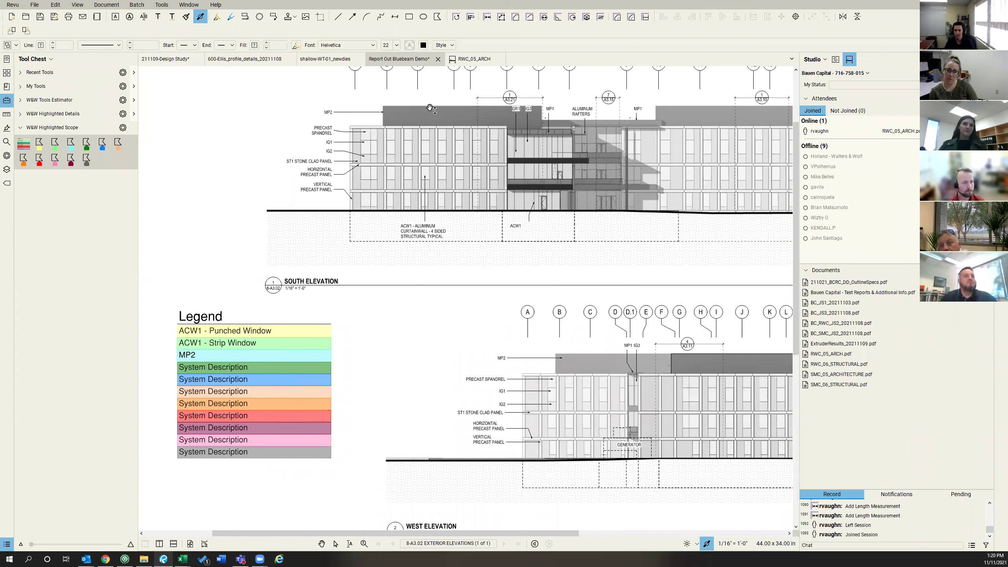
{"action": "key", "text": "Tab"}
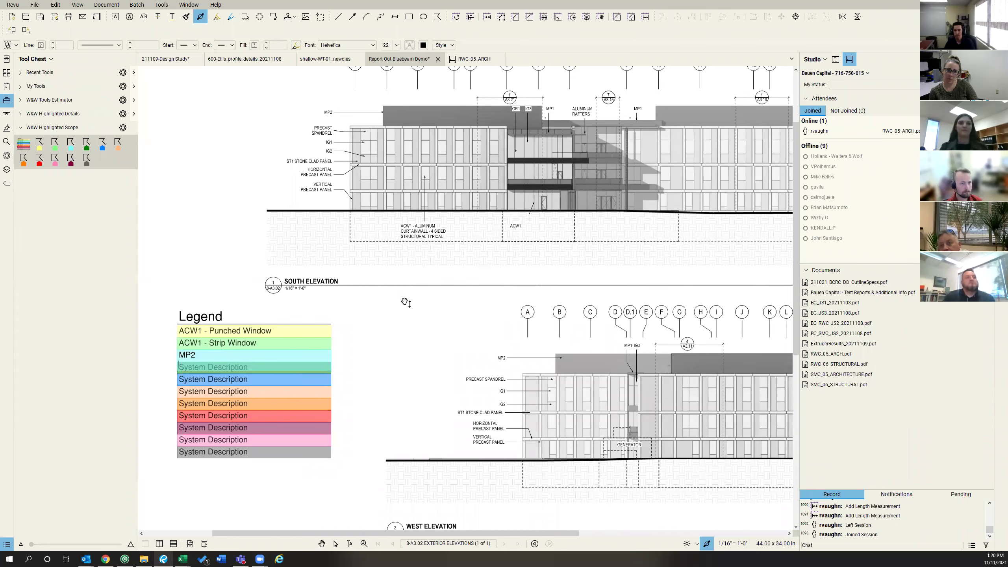
{"action": "key", "text": "shift+Tab"}
{"action": "type", "text": "-"}
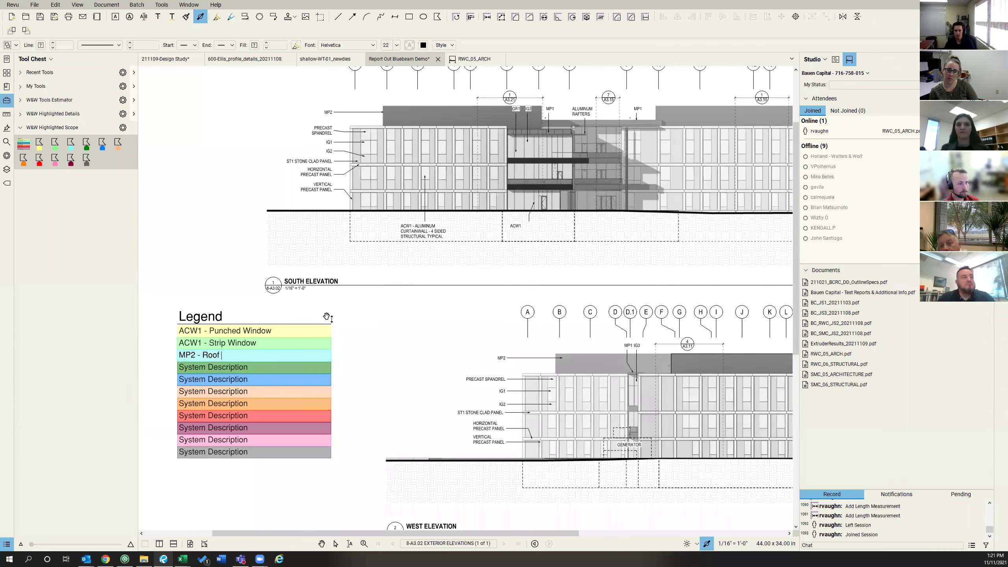
{"action": "key", "text": "Escape"}
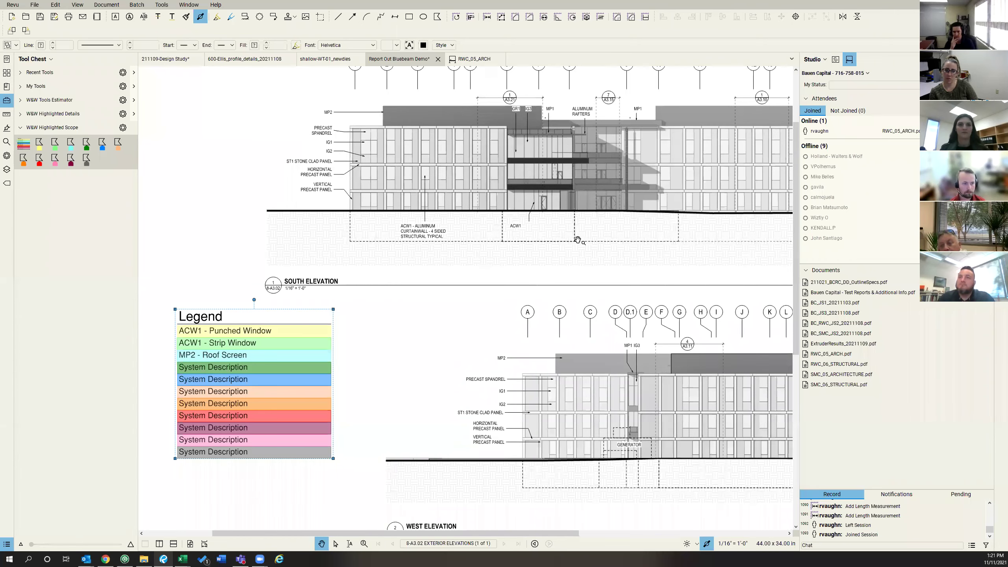
{"action": "scroll", "coordinate": [577, 240], "scroll_direction": "down", "scroll_amount": 5}
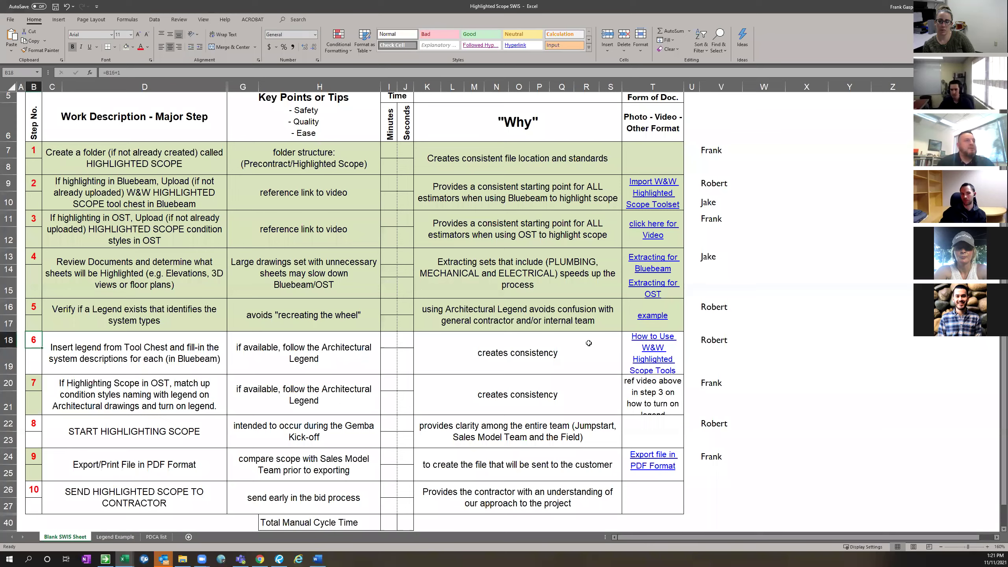
- Select step 7 on matching OST condition names in the SWIS workbook, and switch to the Robertson Lane Hotel bid in On-Screen Takeoff
{"action": "left_click", "coordinate": [546, 348]}
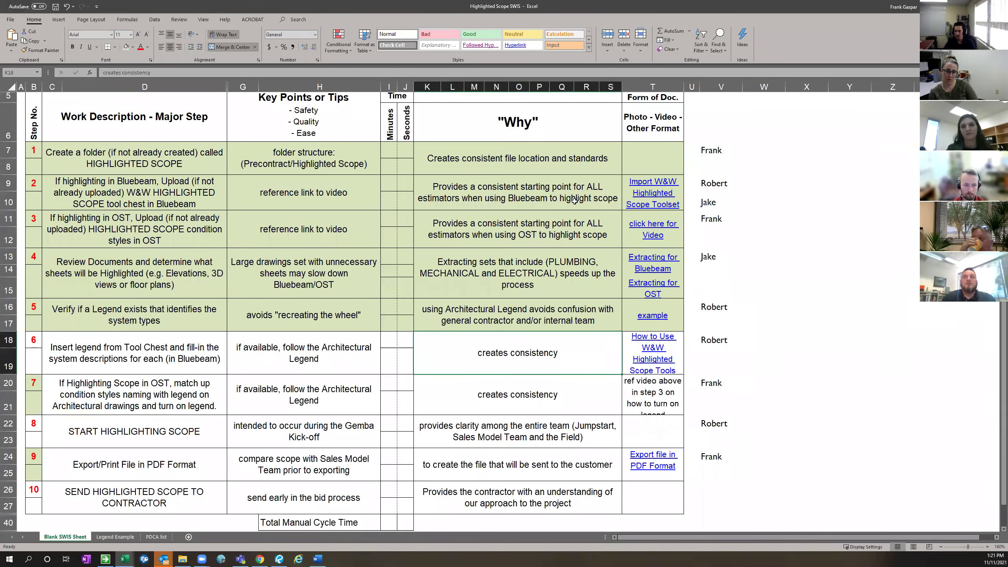
{"action": "left_click", "coordinate": [49, 396]}
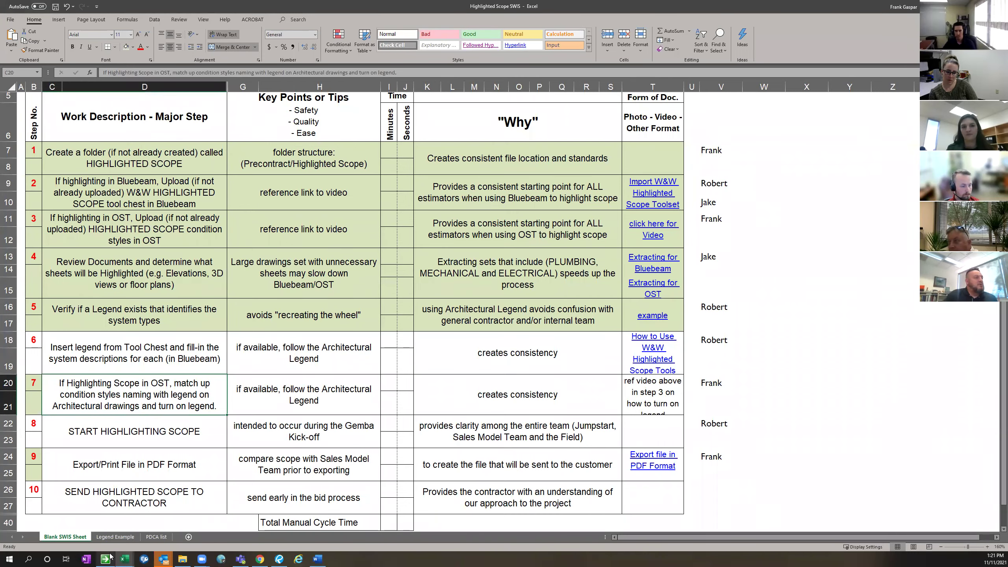
{"action": "key", "text": "alt+Tab"}
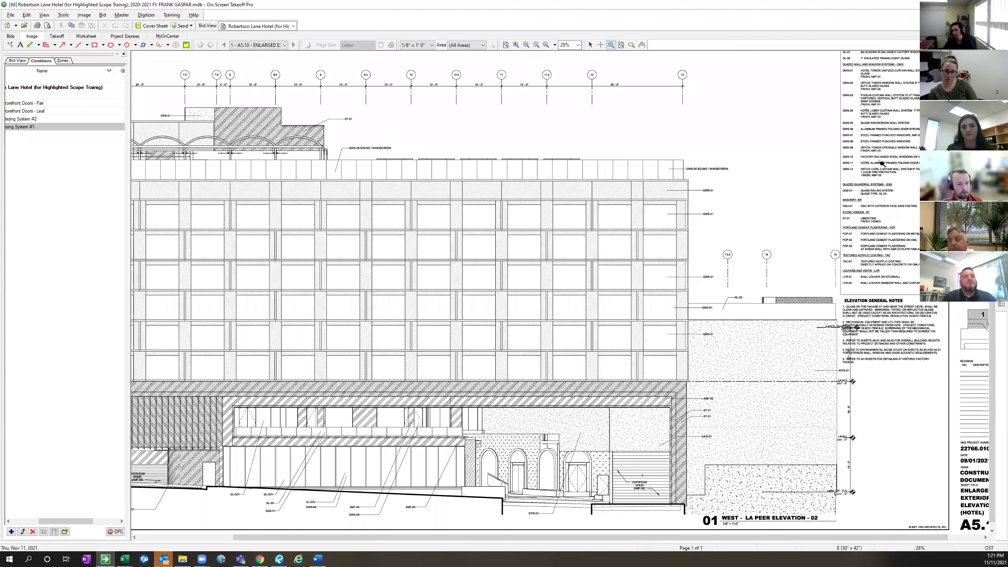
- Examine the glazed wall and window system entries in the architectural legend beside the West - La Peer elevation on sheet A5.10
{"action": "scroll", "coordinate": [879, 133], "scroll_direction": "up", "scroll_amount": 1}
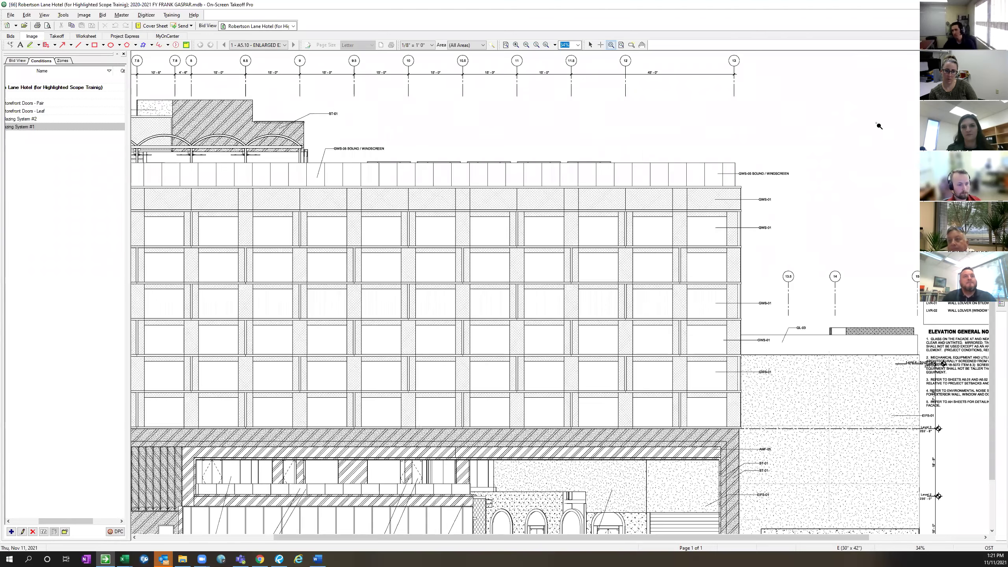
{"action": "left_click", "coordinate": [833, 167]}
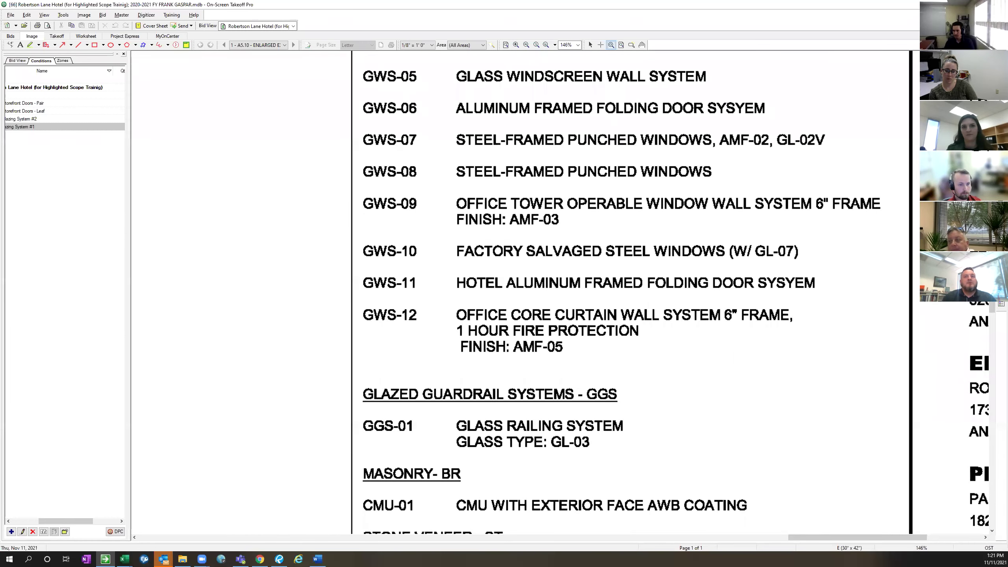
{"action": "scroll", "coordinate": [675, 294], "scroll_direction": "up", "scroll_amount": 3}
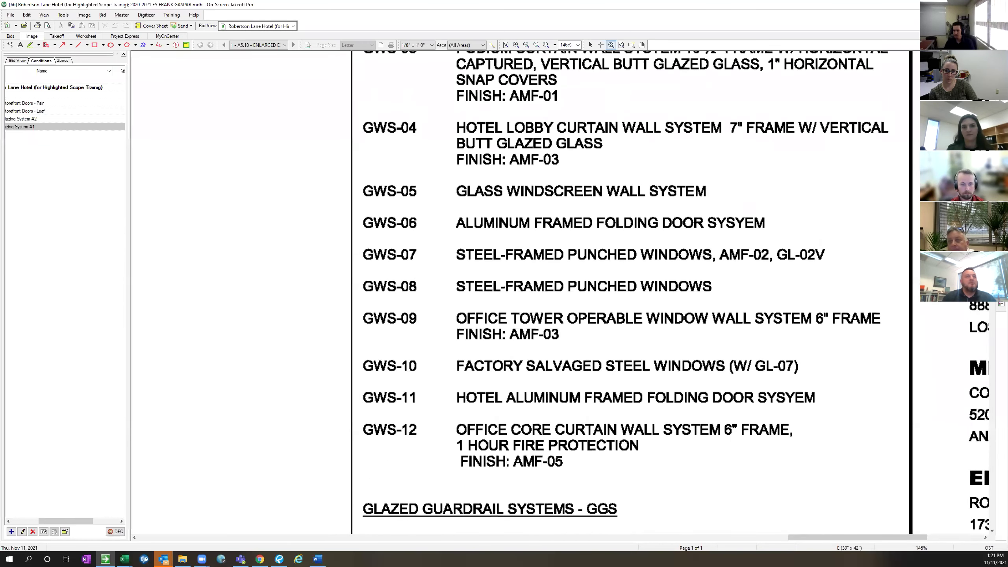
- Rename the "01 Unitized Glazing System #1" condition as "GWS-01 Hotel Tower Unitized Curtain Wall System w Angled Glass" following the sheet's legend
{"action": "scroll", "coordinate": [675, 294], "scroll_direction": "up", "scroll_amount": 6}
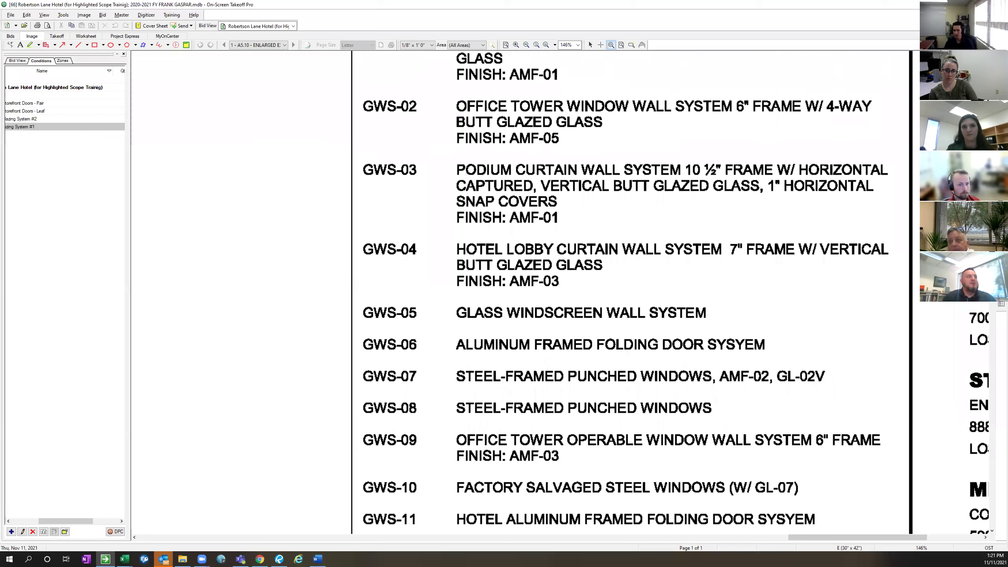
{"action": "scroll", "coordinate": [564, 260], "scroll_direction": "down", "scroll_amount": 1, "text": "ctrl"}
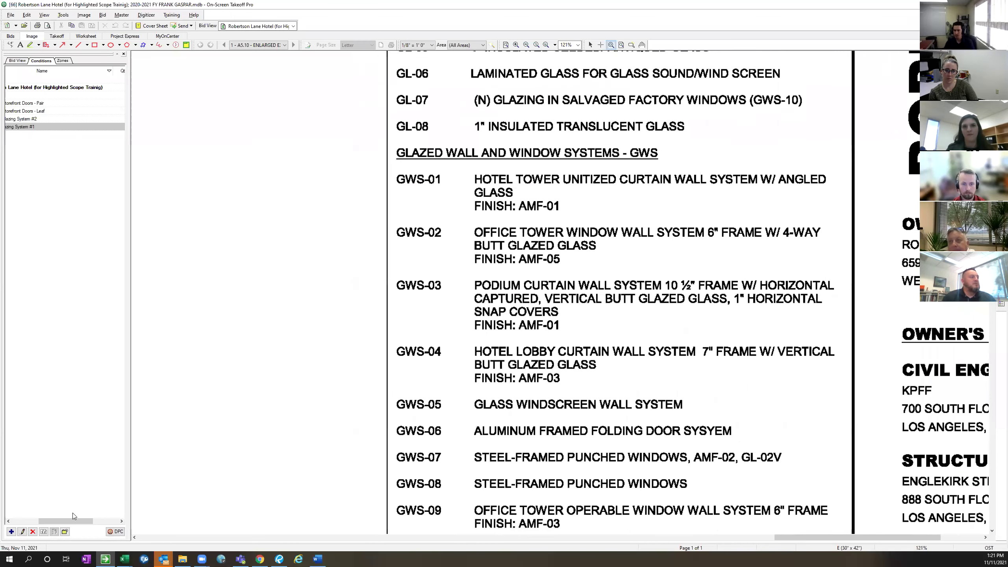
{"action": "left_click_drag", "start_coordinate": [68, 523], "coordinate": [44, 522]}
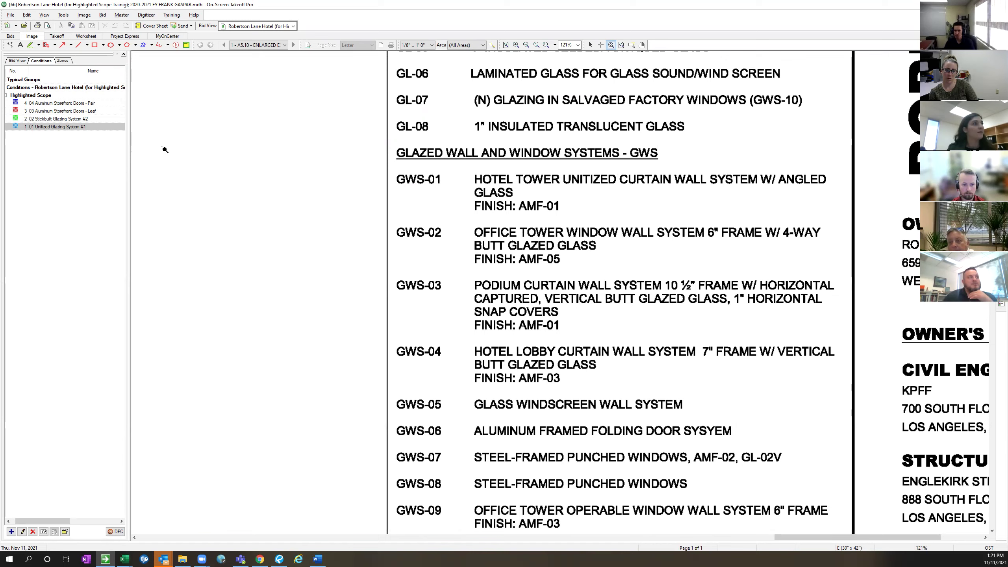
{"action": "left_click", "coordinate": [45, 128]}
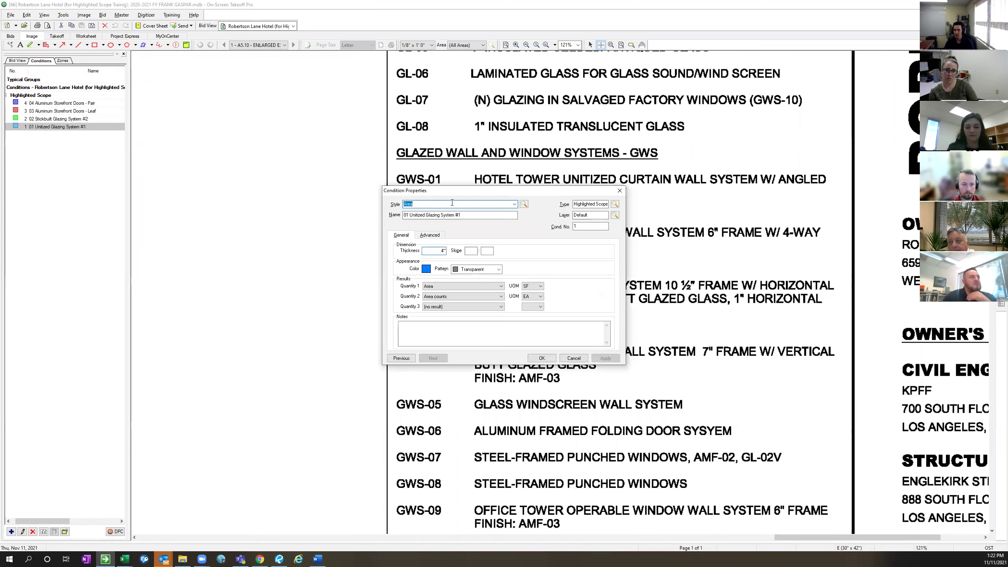
{"action": "left_click_drag", "start_coordinate": [455, 194], "coordinate": [392, 286]}
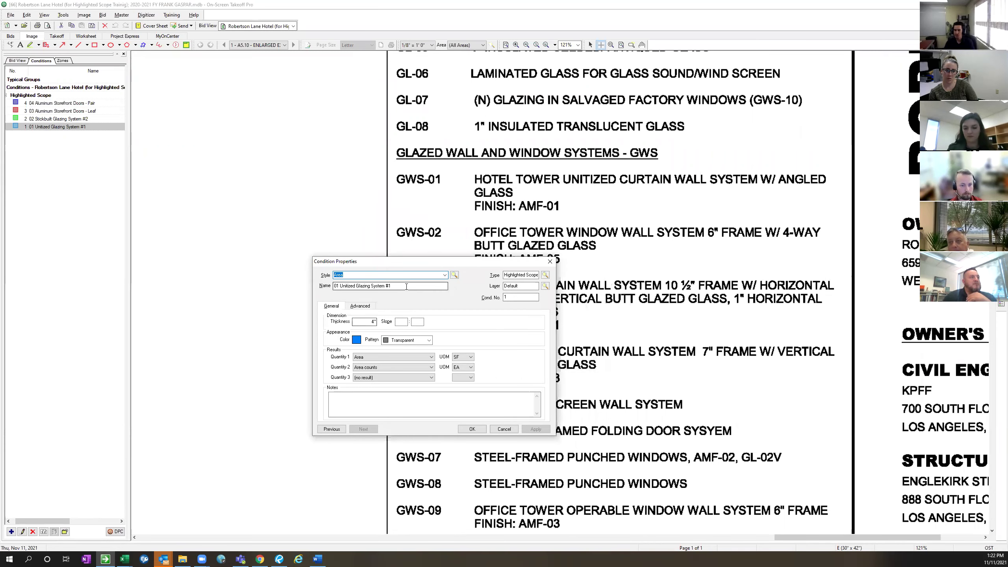
{"action": "left_click_drag", "start_coordinate": [315, 291], "coordinate": [311, 293]}
{"action": "type", "text": "G"}
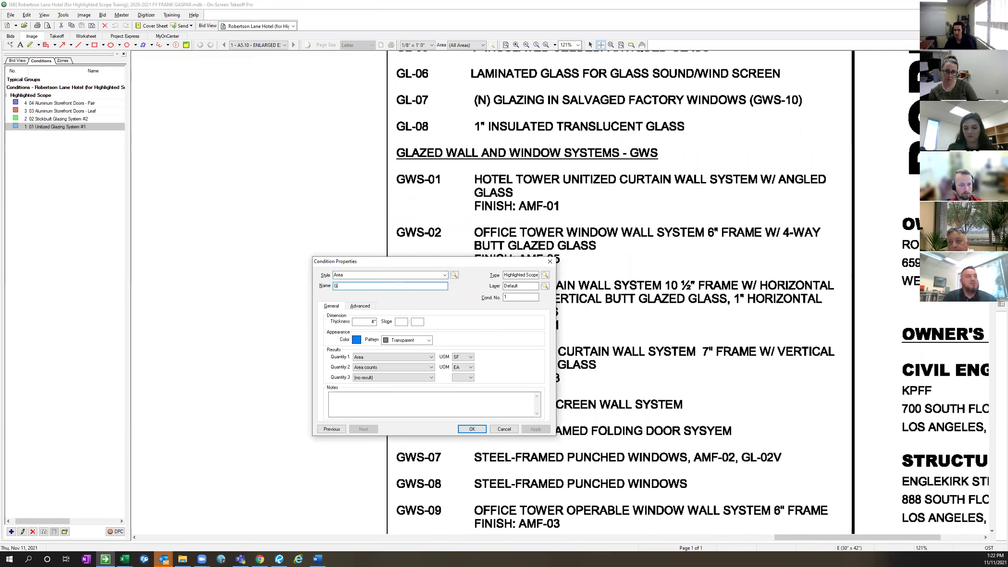
{"action": "type", "text": "WS-01"}
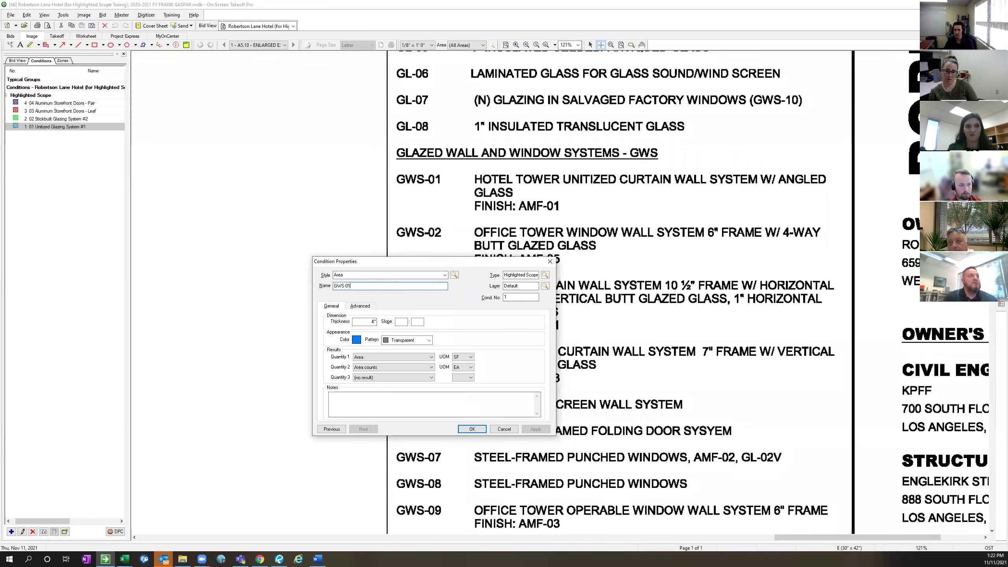
{"action": "type", "text": " Hotel T"}
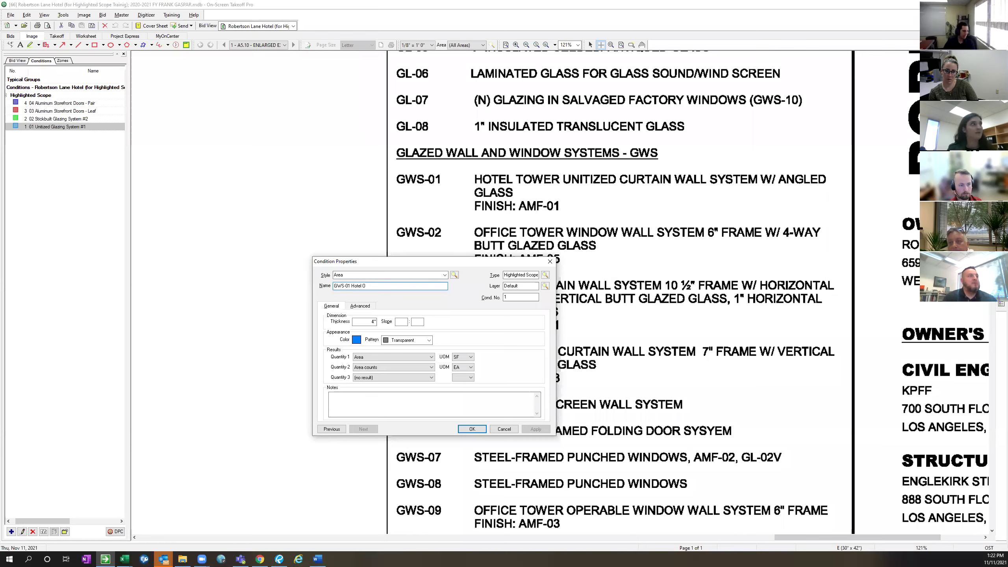
{"action": "type", "text": "ower Unitized CUrta"}
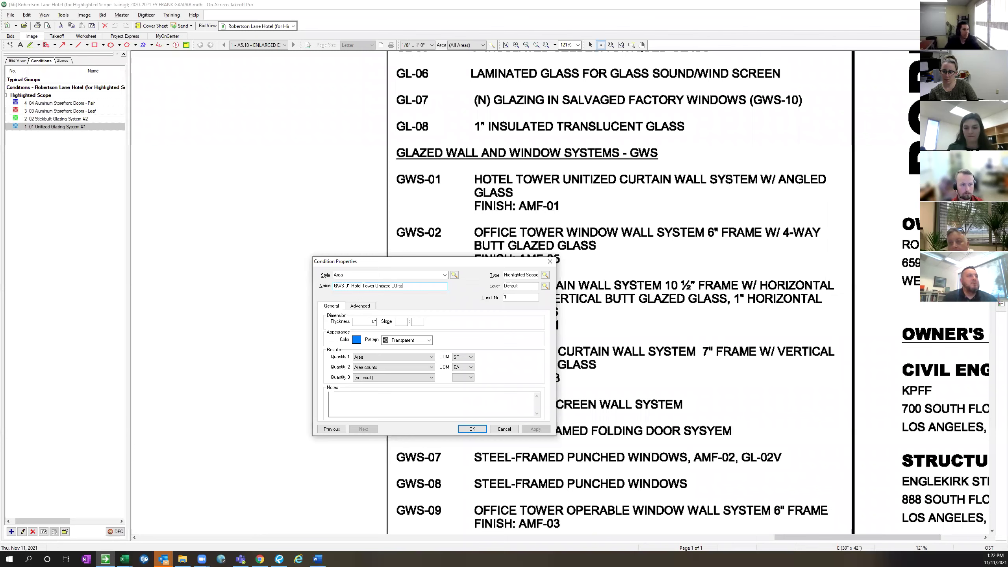
{"action": "key", "text": "BackSpace"}
{"action": "key", "text": "BackSpace"}
{"action": "key", "text": "BackSpace"}
{"action": "key", "text": "BackSpace"}
{"action": "type", "text": "u"}
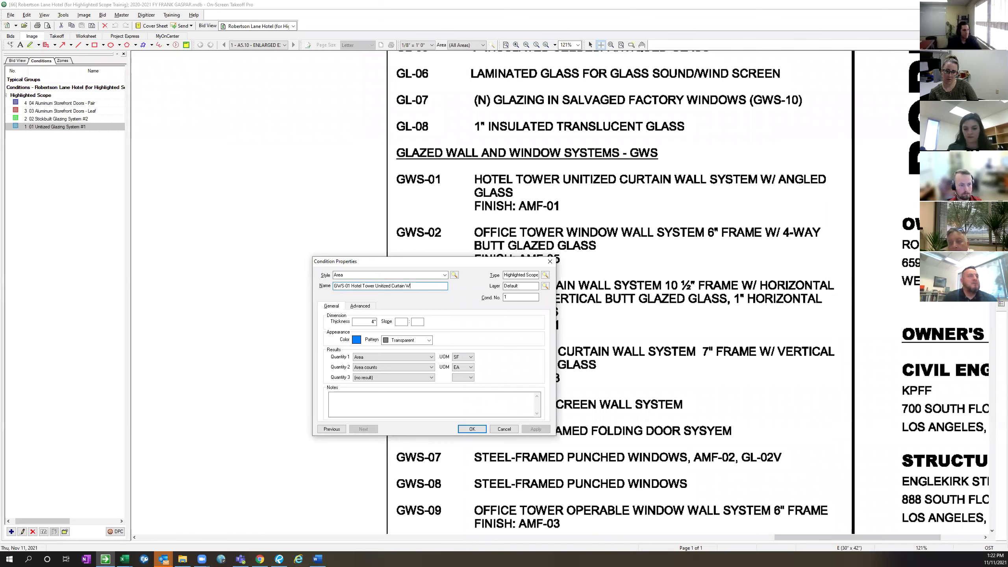
{"action": "type", "text": "rtain Wall System"}
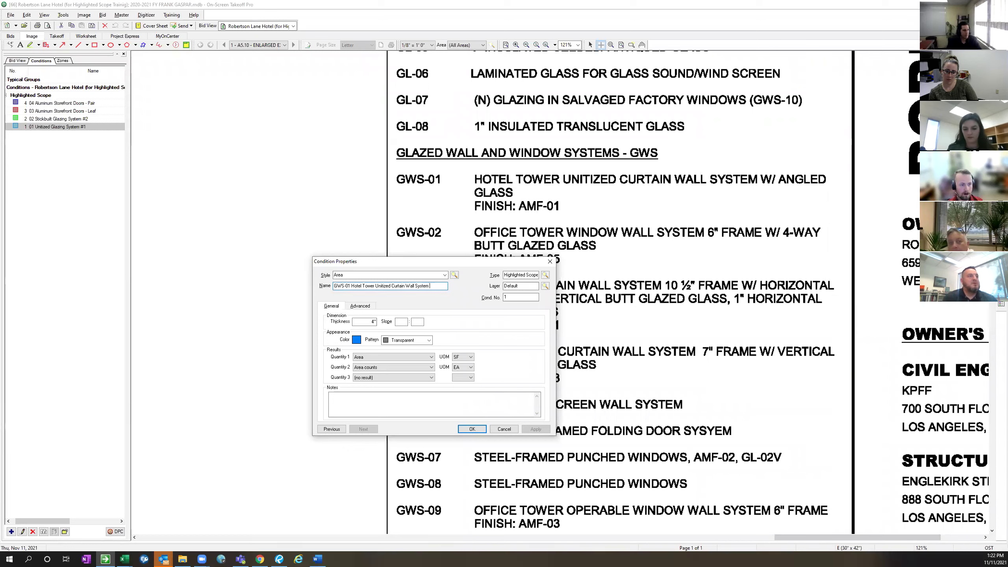
{"action": "type", "text": " w Angled Glass"}
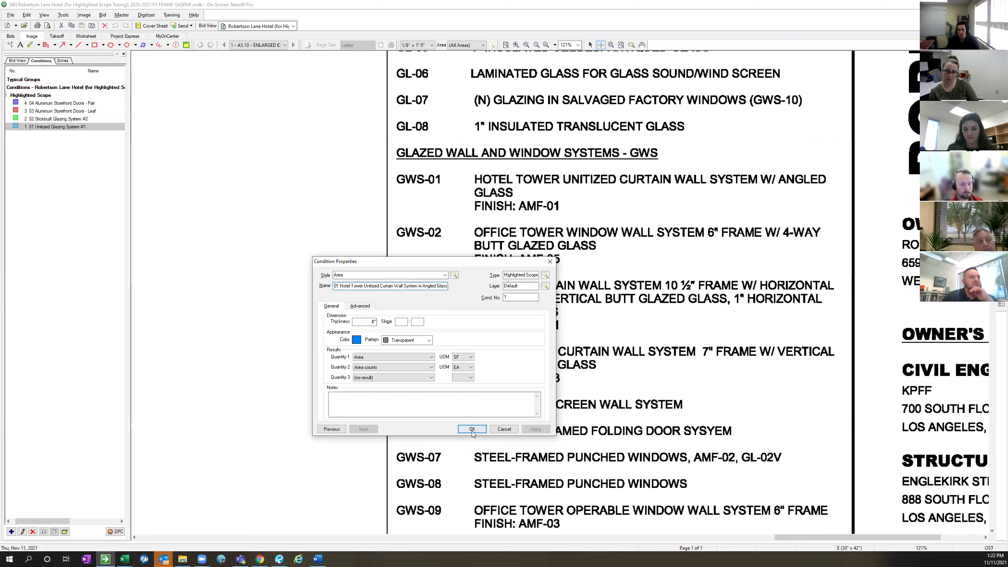
{"action": "key", "text": "Return"}
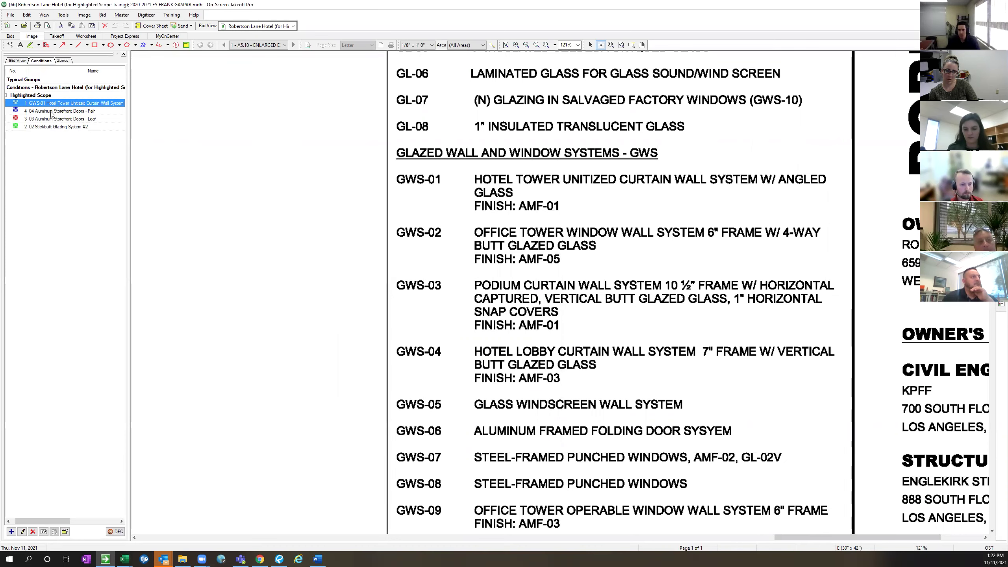
- Rename the "02 Stickbuilt Glazing System #2" condition as "GWS-02 Office Tower Window Wall System"
{"action": "left_click", "coordinate": [81, 127]}
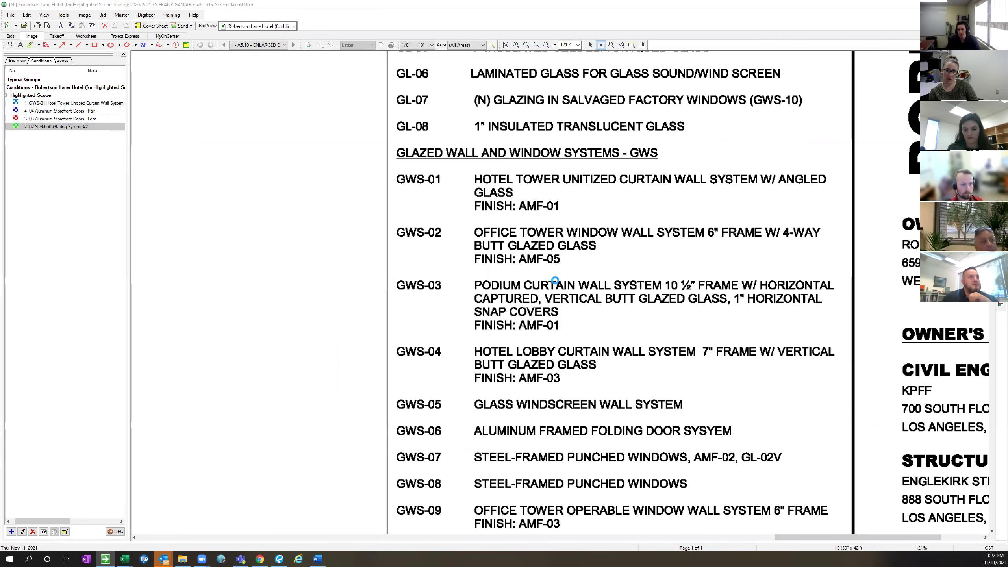
{"action": "key", "text": "Tab"}
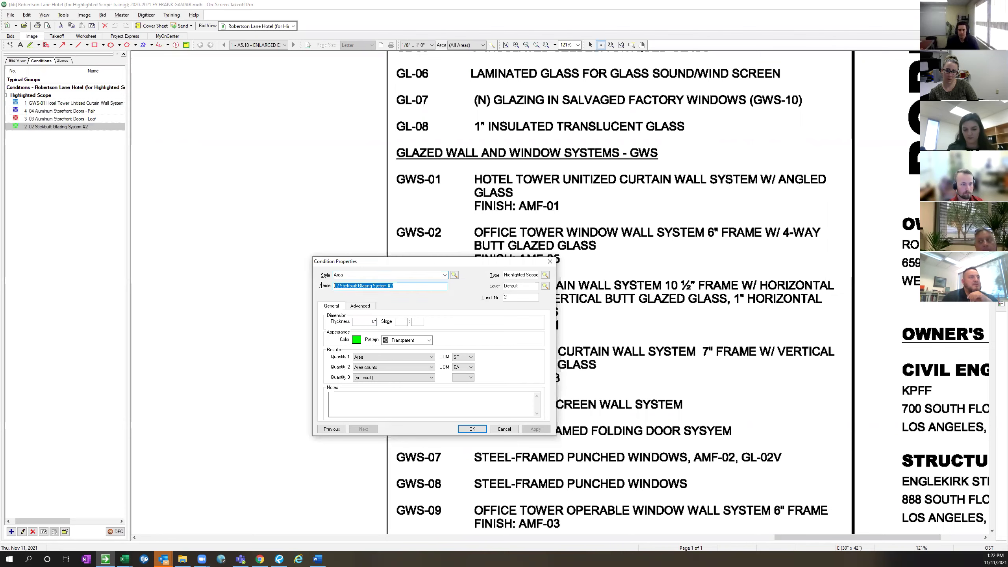
{"action": "type", "text": "G"}
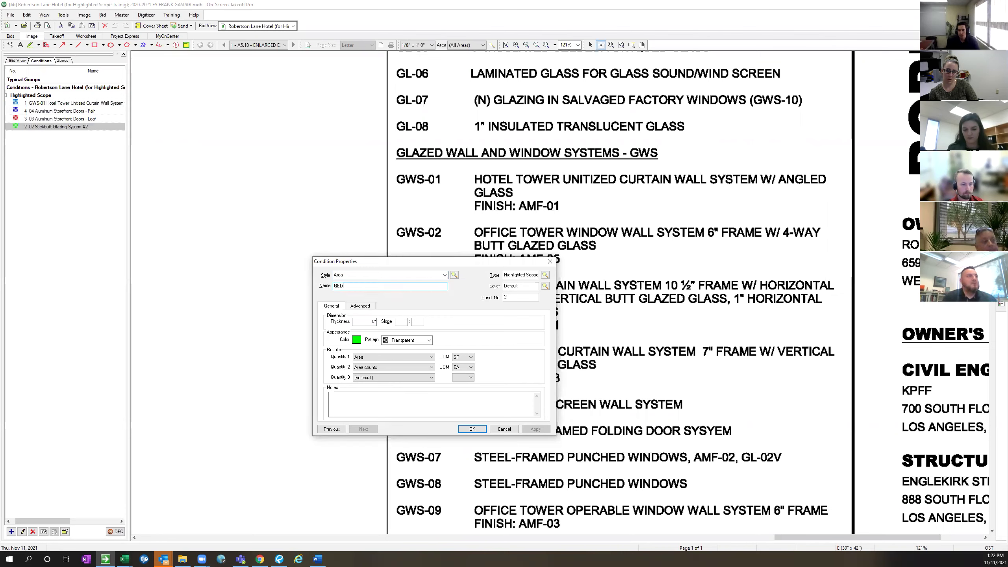
{"action": "type", "text": "WS-02"}
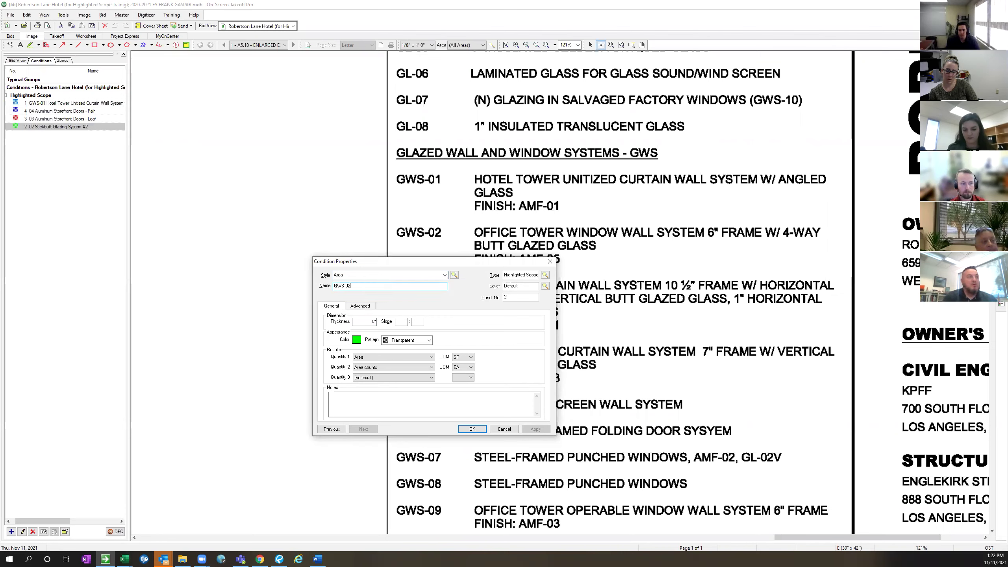
{"action": "type", "text": " Office"}
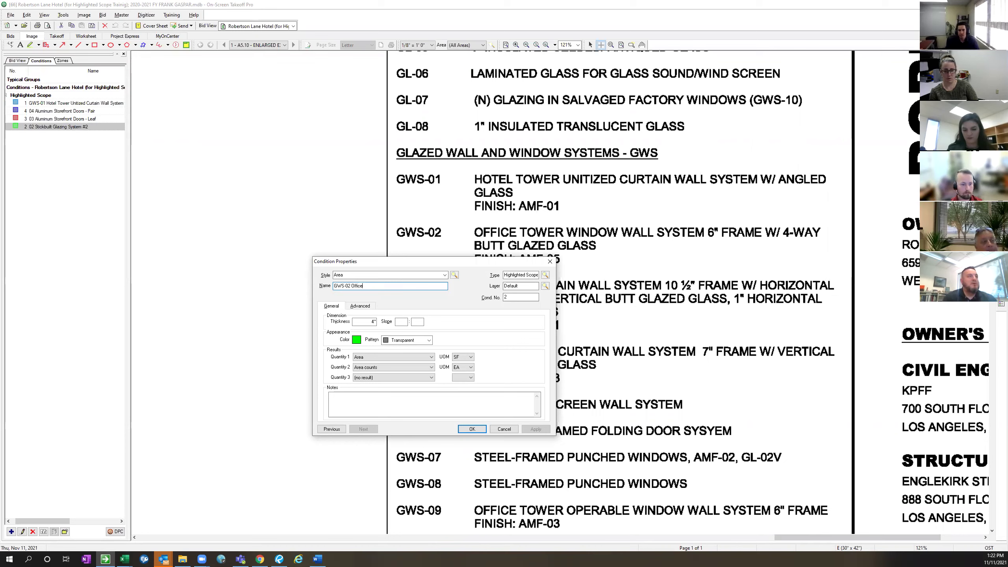
{"action": "type", "text": " Tower Window W"}
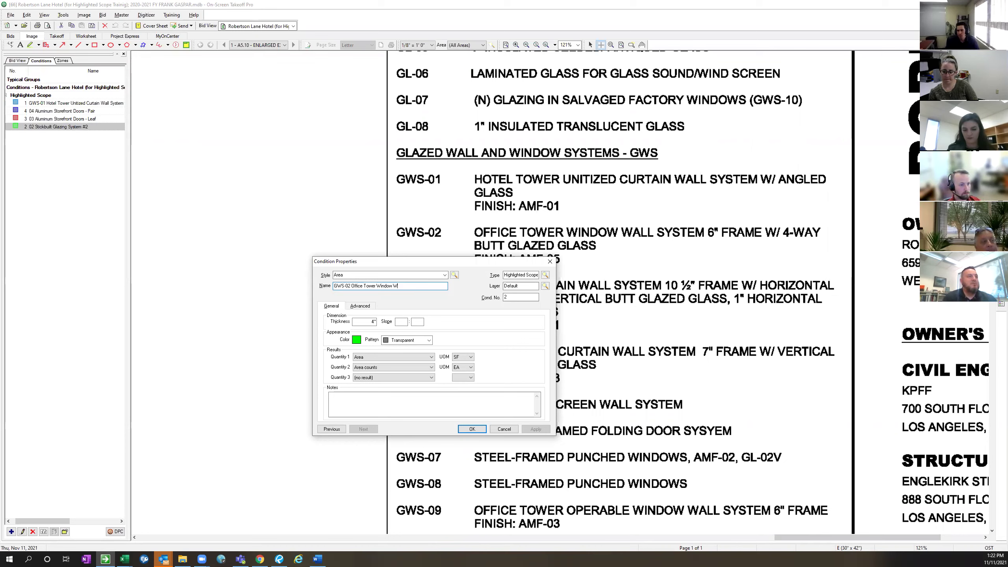
{"action": "type", "text": "all System"}
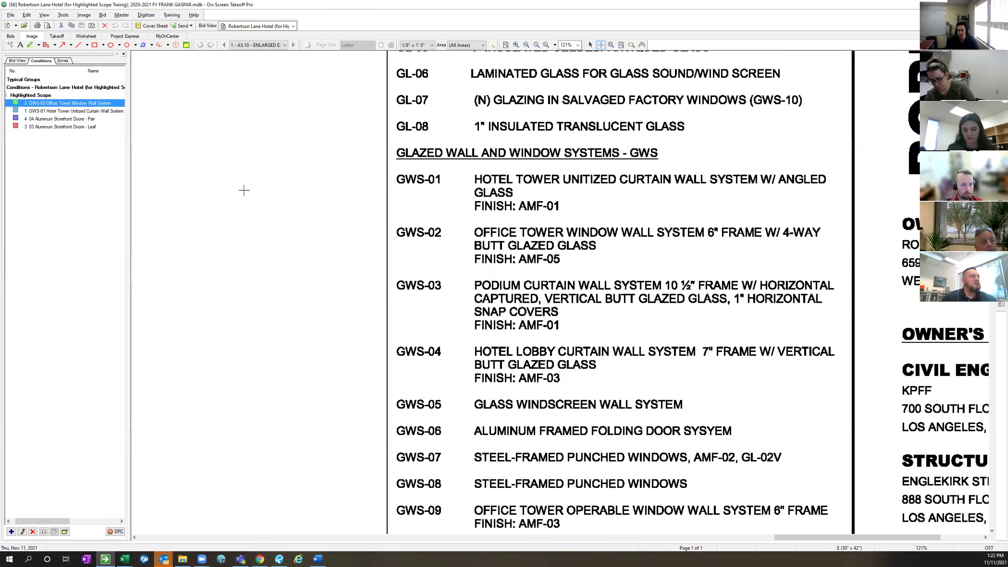
- Mark a GWS-01 area of about 141 SF over the rightmost window bay on the hotel elevation's top window row
{"action": "left_click", "coordinate": [611, 44]}
{"action": "scroll", "coordinate": [223, 174], "scroll_direction": "down", "scroll_amount": 3}
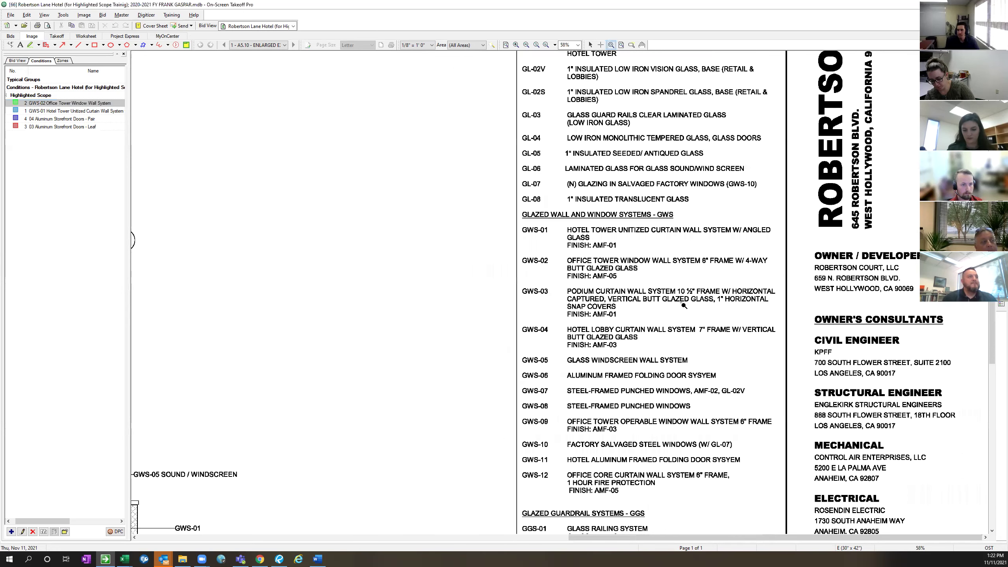
{"action": "scroll", "coordinate": [470, 266], "scroll_direction": "down", "scroll_amount": 2}
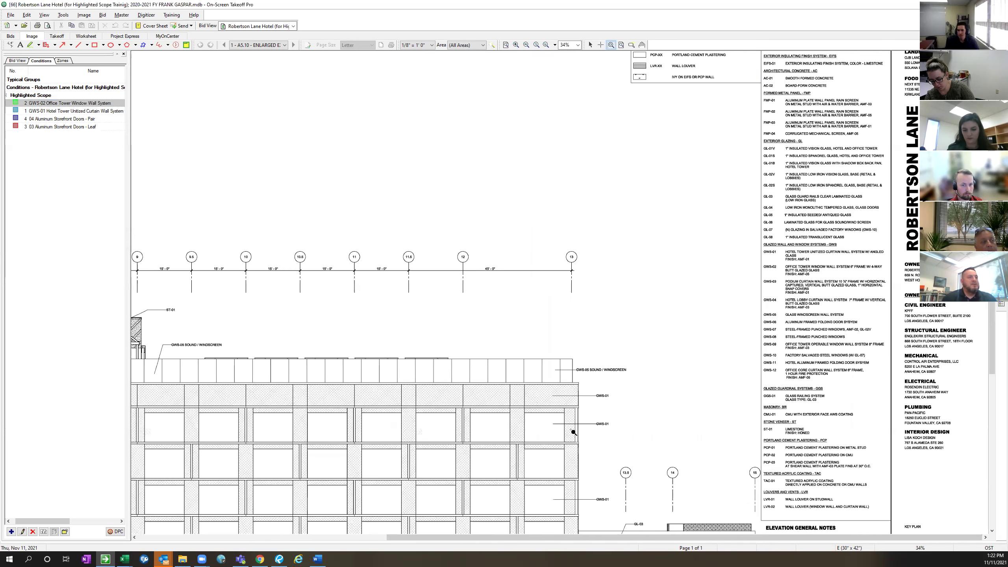
{"action": "left_click", "coordinate": [59, 112]}
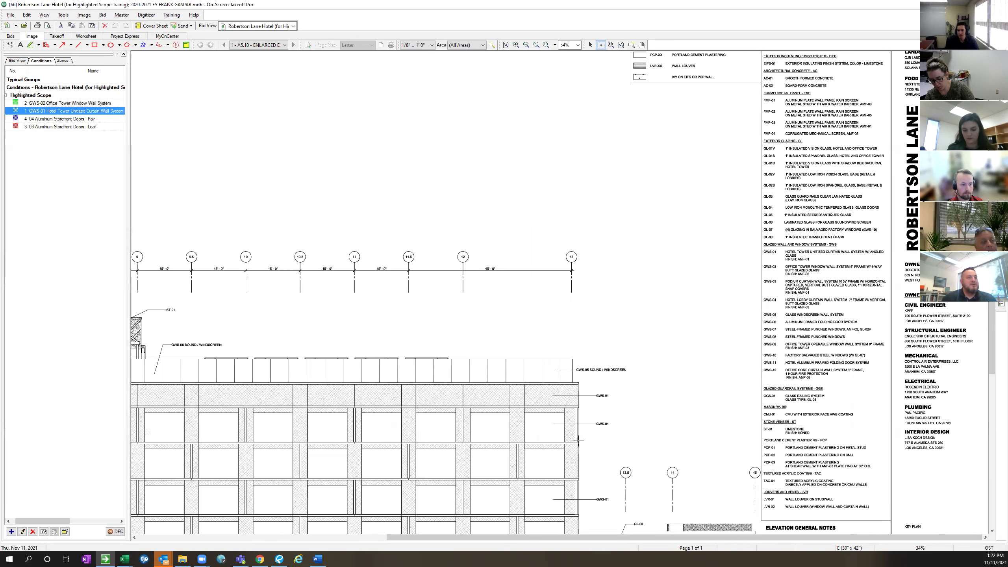
{"action": "left_click_drag", "start_coordinate": [578, 441], "coordinate": [525, 407]}
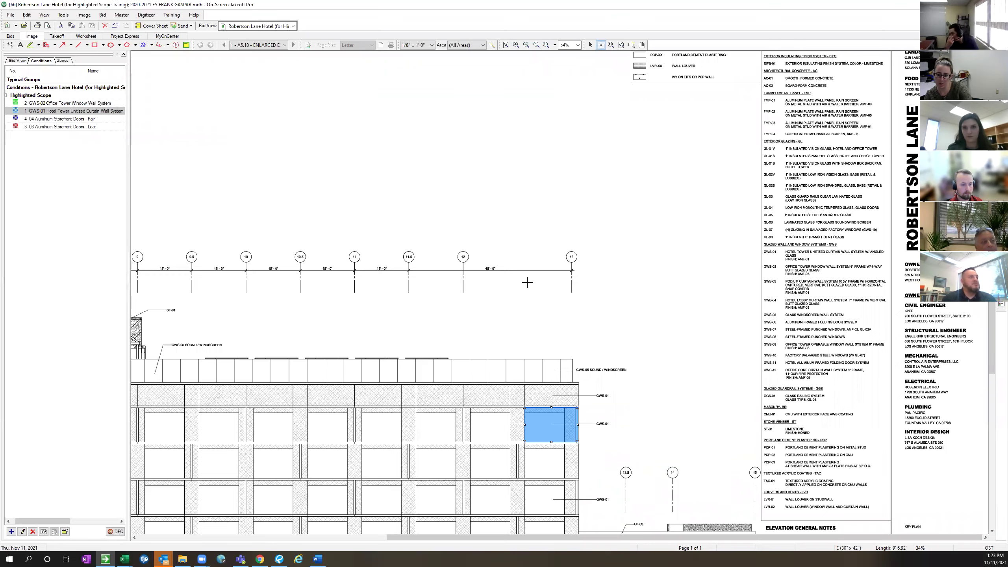
- Mark a GWS-02 area of about 363 SF over the right part of the ground-floor glazing on the West - La Peer elevation
{"action": "scroll", "coordinate": [516, 292], "scroll_direction": "down", "scroll_amount": 5}
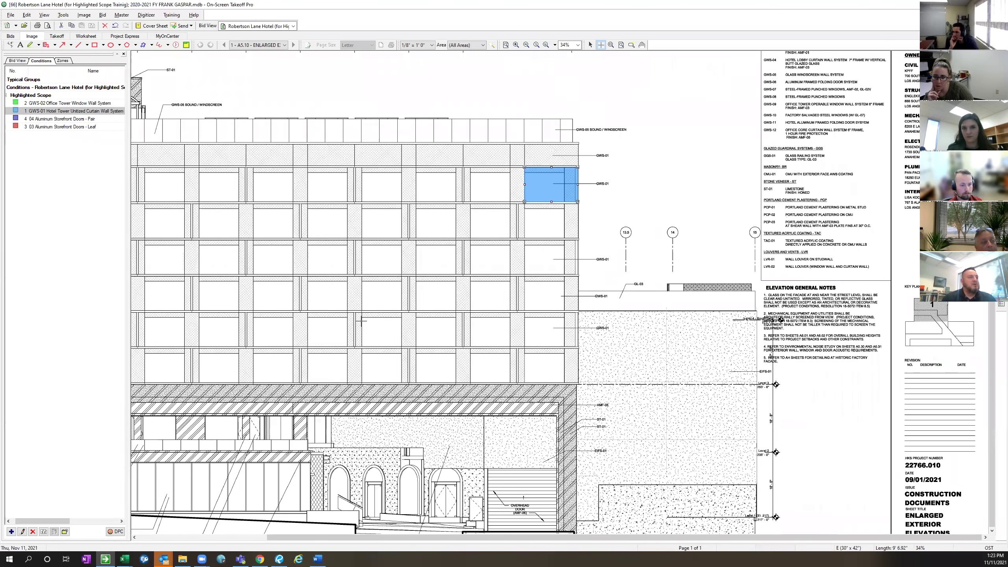
{"action": "scroll", "coordinate": [544, 294], "scroll_direction": "down", "scroll_amount": 1, "text": "ctrl"}
{"action": "left_click", "coordinate": [64, 103]}
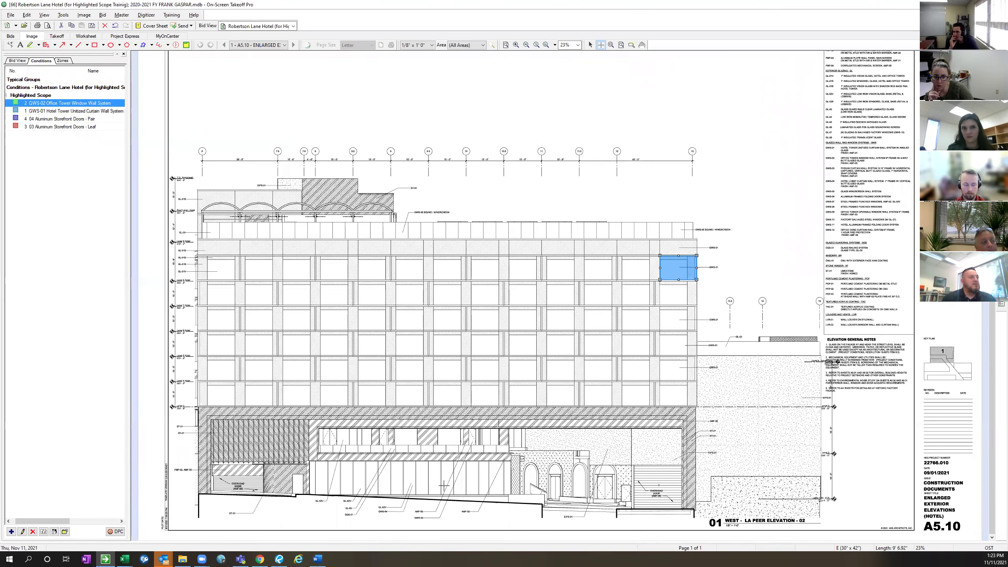
{"action": "left_click", "coordinate": [508, 494]}
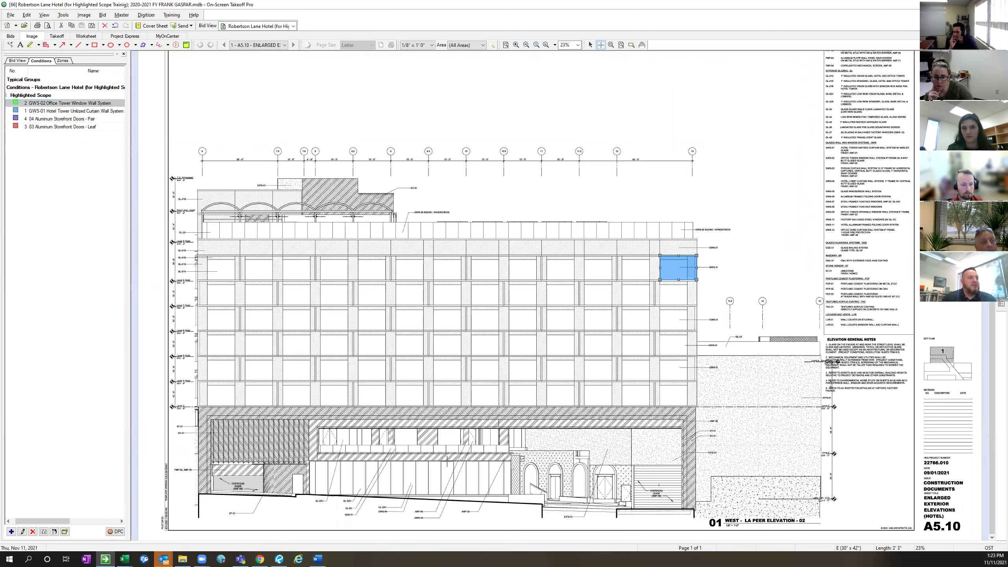
{"action": "left_click", "coordinate": [446, 463]}
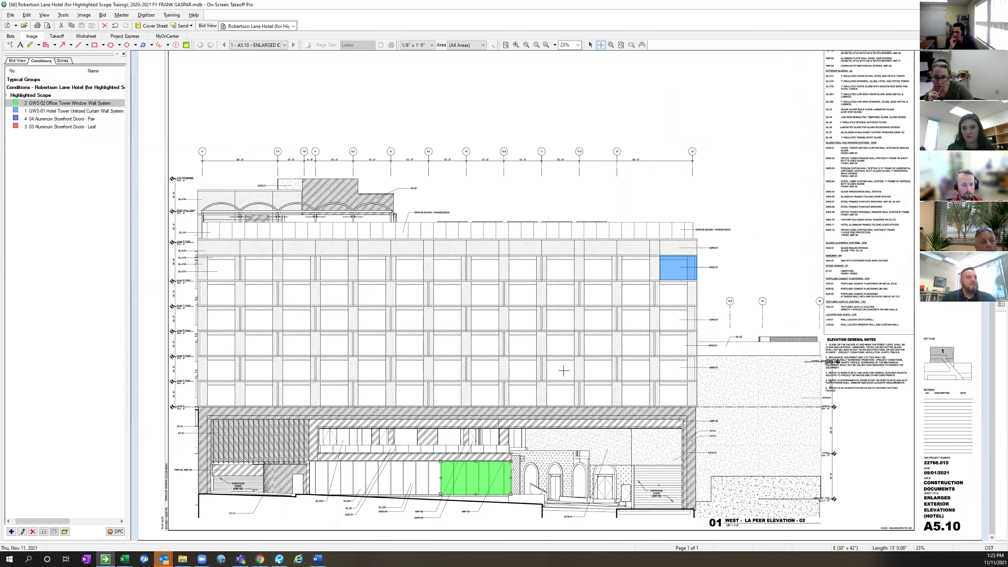
{"action": "key", "text": "Escape"}
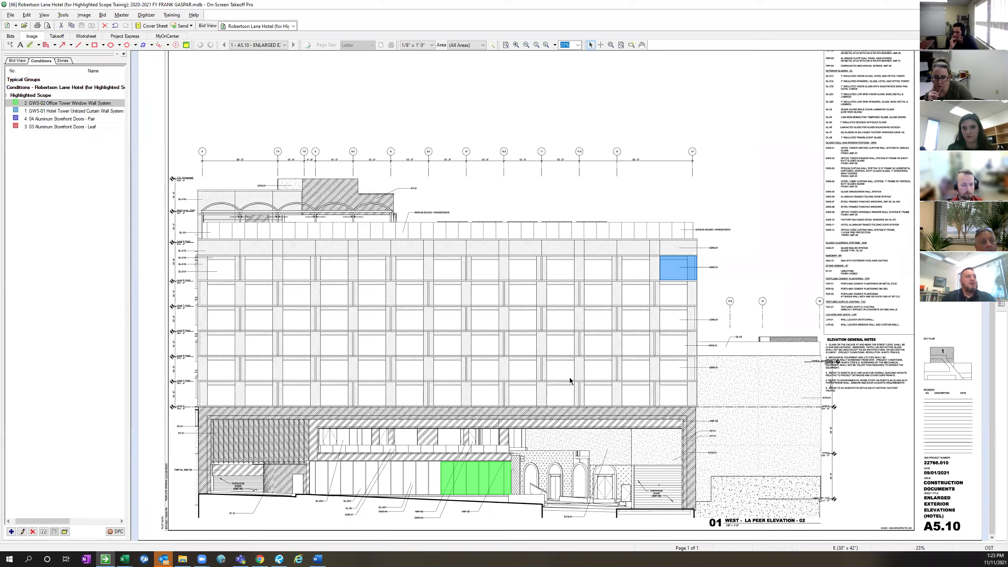
- Display the image legend on sheet A5.10 and place it in the blank area above the hotel elevation's upper-right end
{"action": "scroll", "coordinate": [485, 263], "scroll_direction": "down", "scroll_amount": 1}
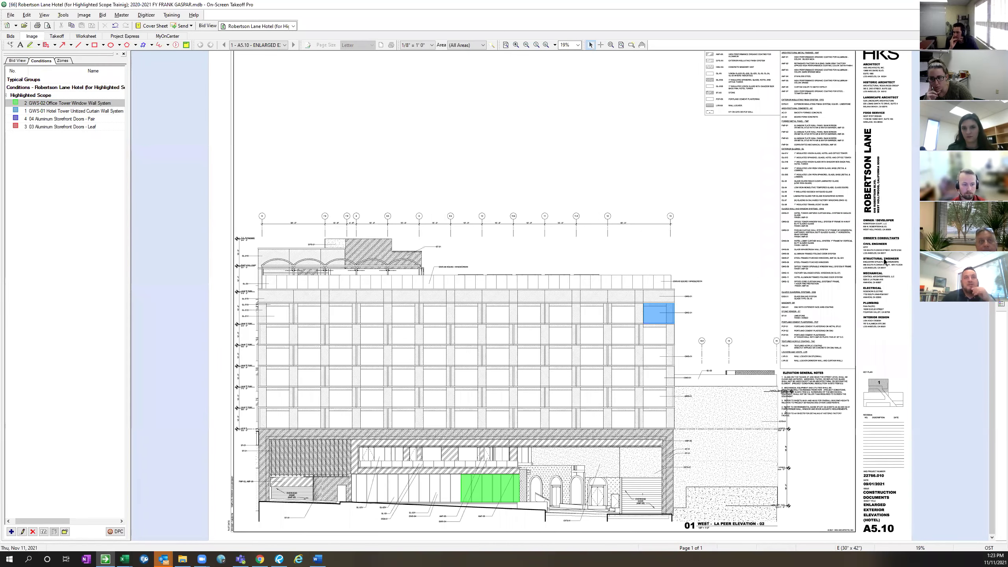
{"action": "scroll", "coordinate": [711, 222], "scroll_direction": "up", "scroll_amount": 1}
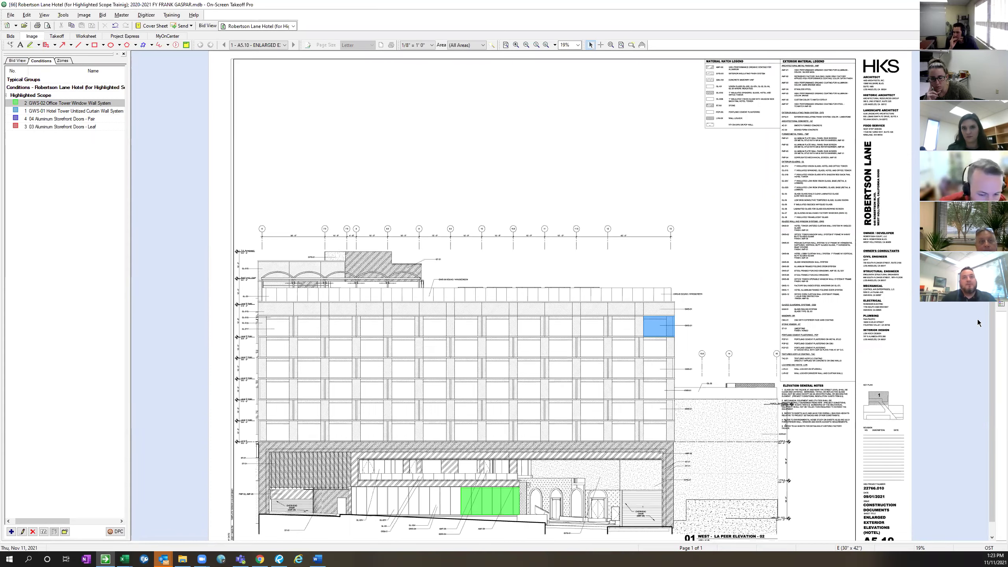
{"action": "left_click", "coordinate": [1001, 304]}
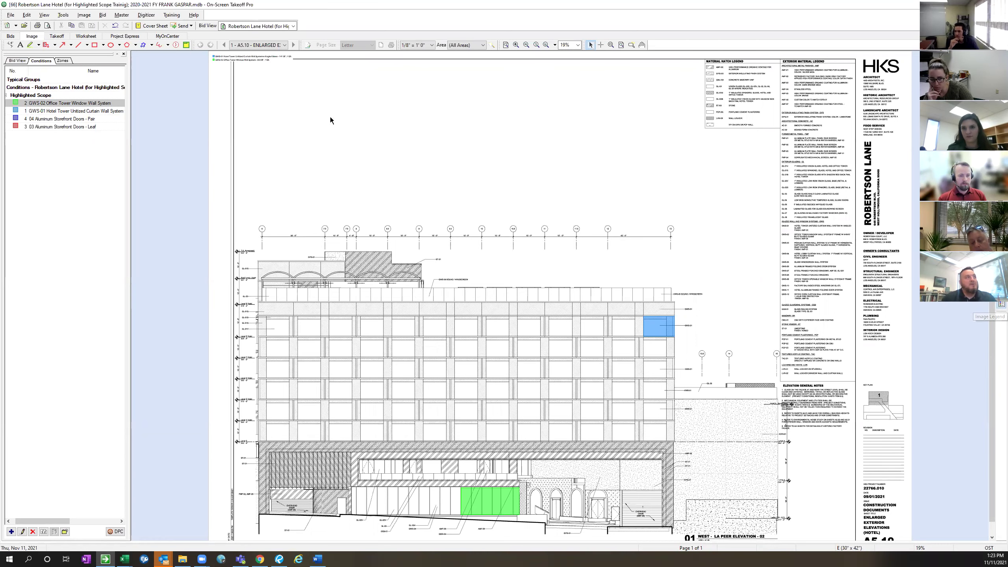
{"action": "mouse_move", "coordinate": [258, 58]}
{"action": "left_mouse_down"}
{"action": "mouse_move", "coordinate": [774, 302]}
{"action": "mouse_move", "coordinate": [661, 271]}
{"action": "mouse_move", "coordinate": [668, 276]}
{"action": "left_mouse_up"}
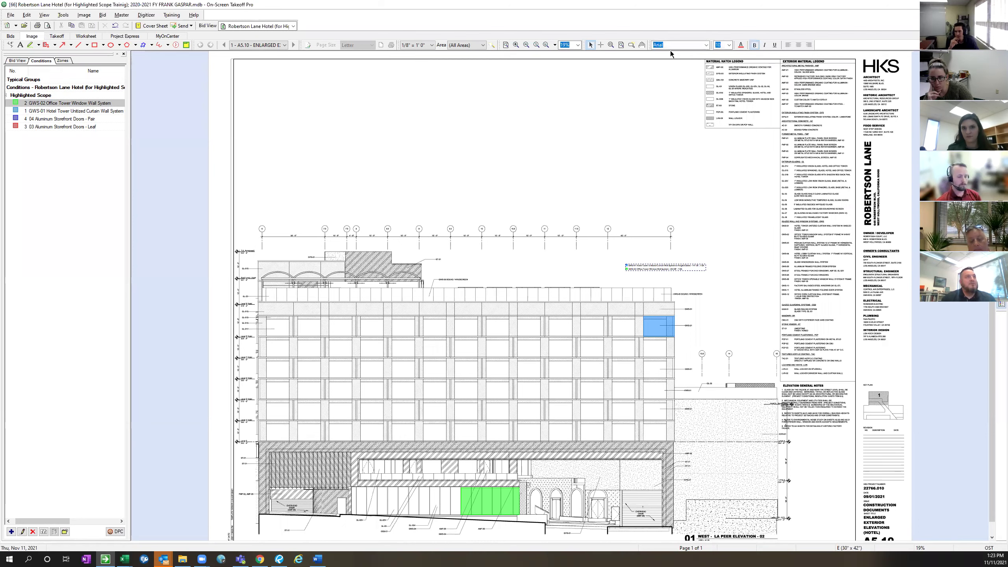
- Set the image legend's font size to 20 for this page only and move the legend above the grid bubbles
{"action": "left_click", "coordinate": [729, 45]}
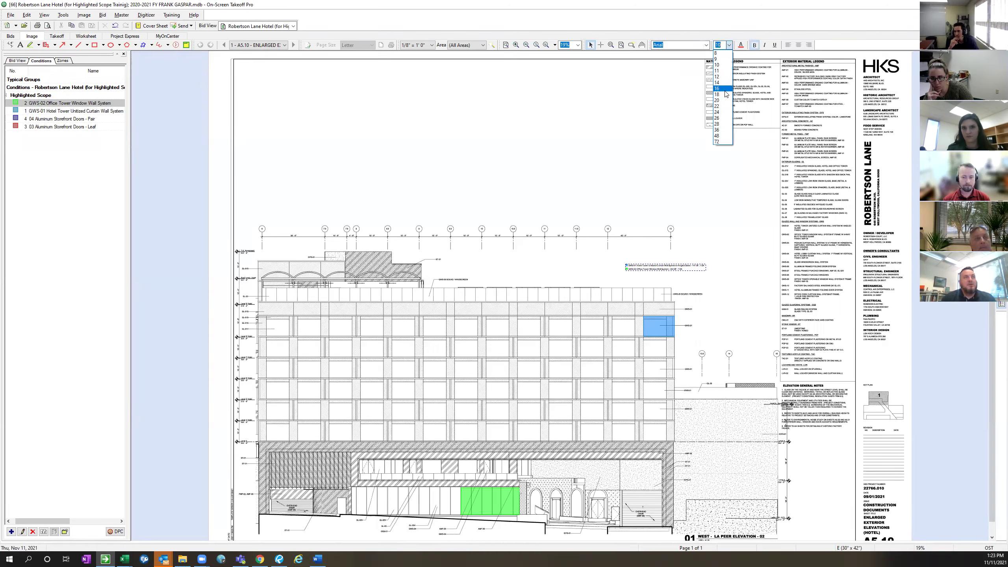
{"action": "left_click", "coordinate": [717, 100]}
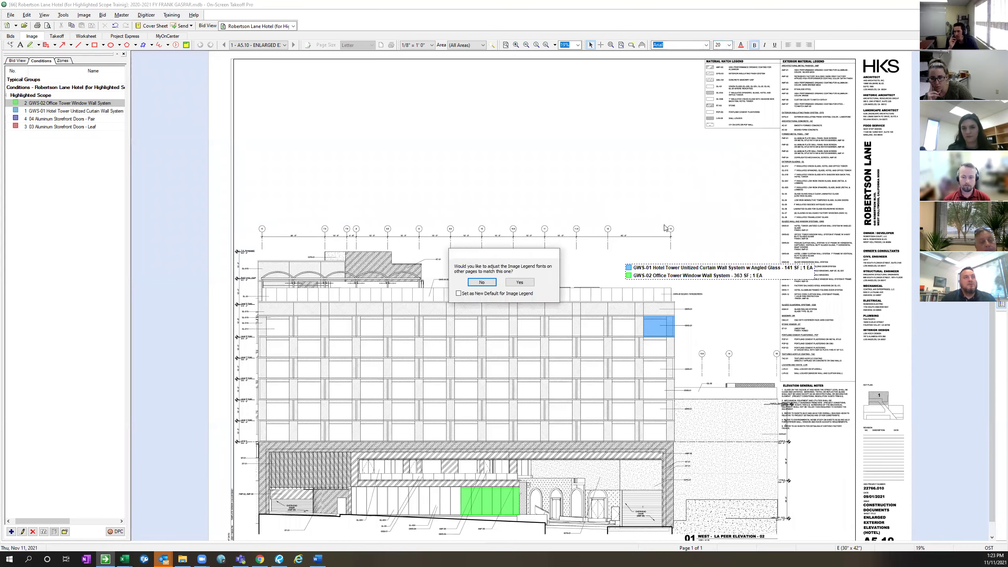
{"action": "left_click", "coordinate": [482, 282]}
{"action": "left_click_drag", "start_coordinate": [698, 272], "coordinate": [650, 210]}
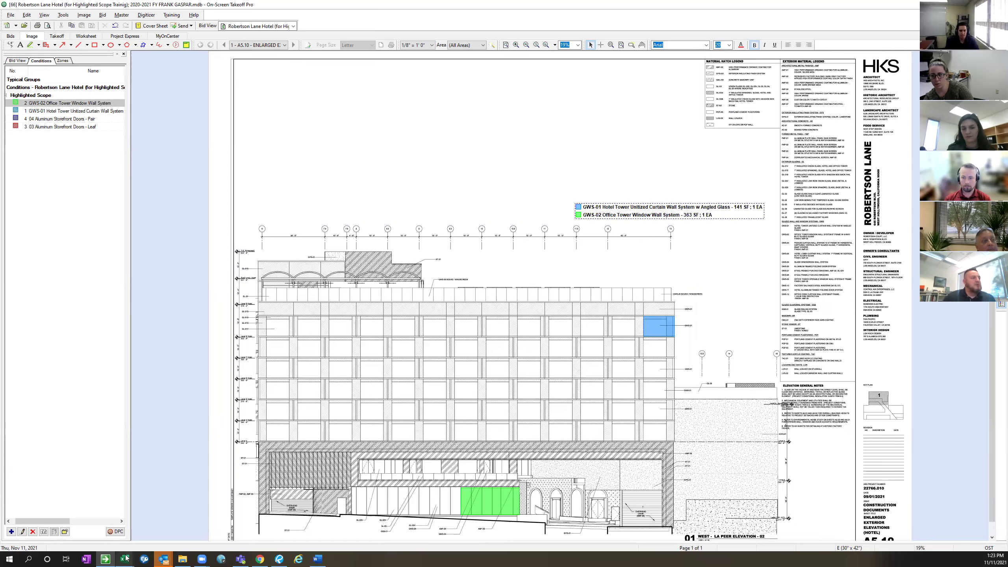
- Switch to the Highlighted Scope SWIS workbook in Excel and review steps 7 and 8, including the key point about the Gemba Kick-off
{"action": "mouse_move", "coordinate": [125, 559]}
{"action": "left_click", "coordinate": [153, 528]}
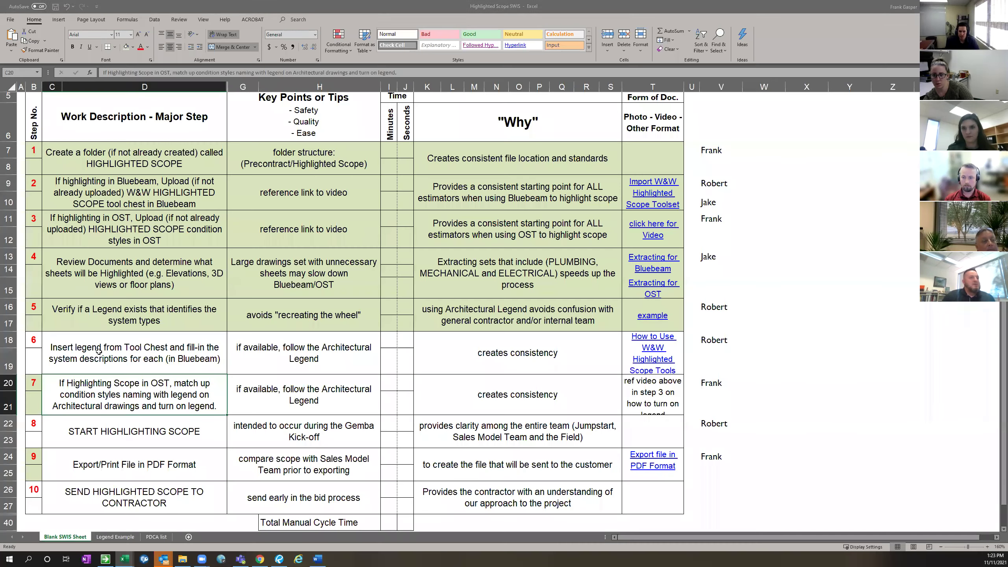
{"action": "left_click", "coordinate": [470, 392]}
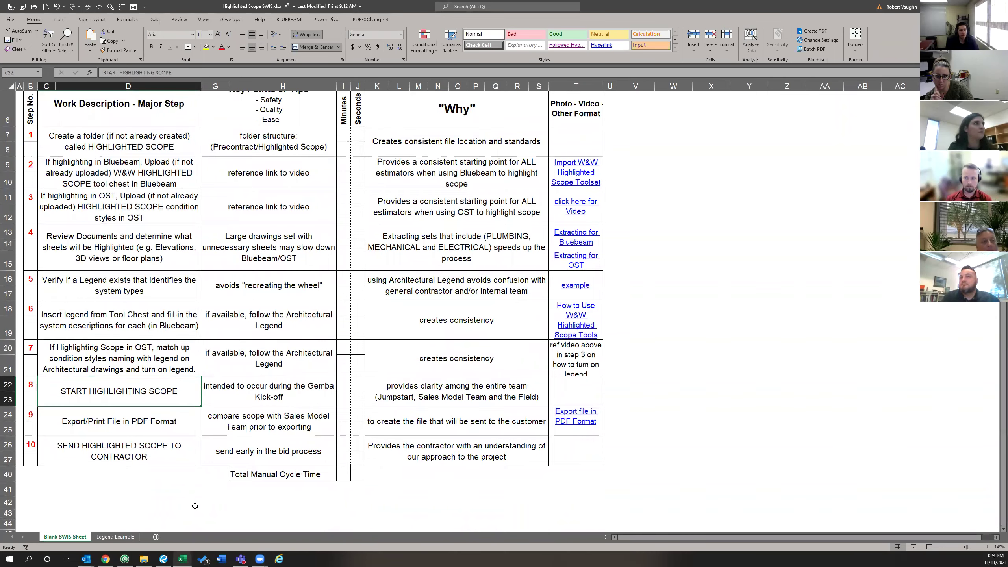
{"action": "left_click", "coordinate": [258, 399], "text": "shift"}
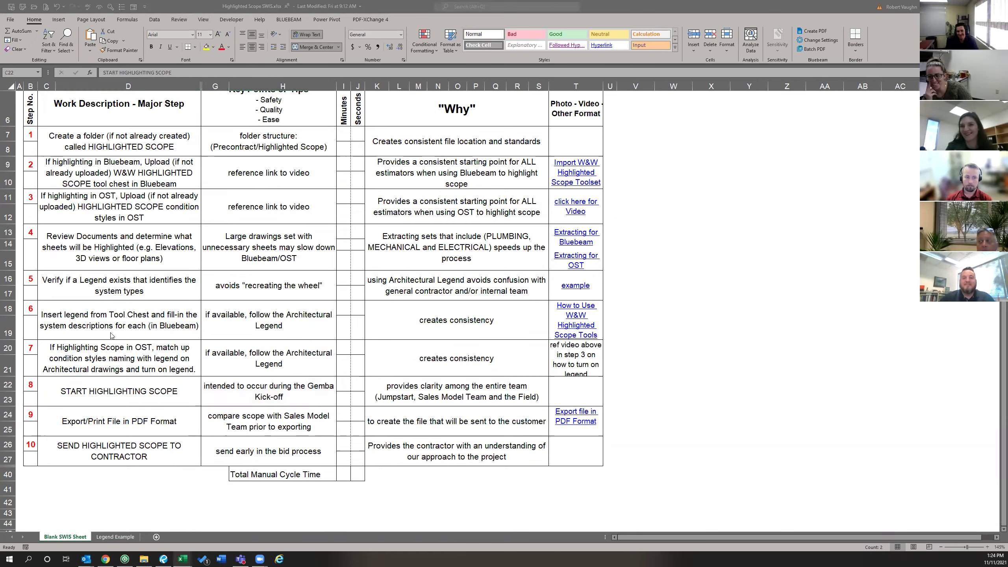
{"action": "left_click", "coordinate": [112, 355]}
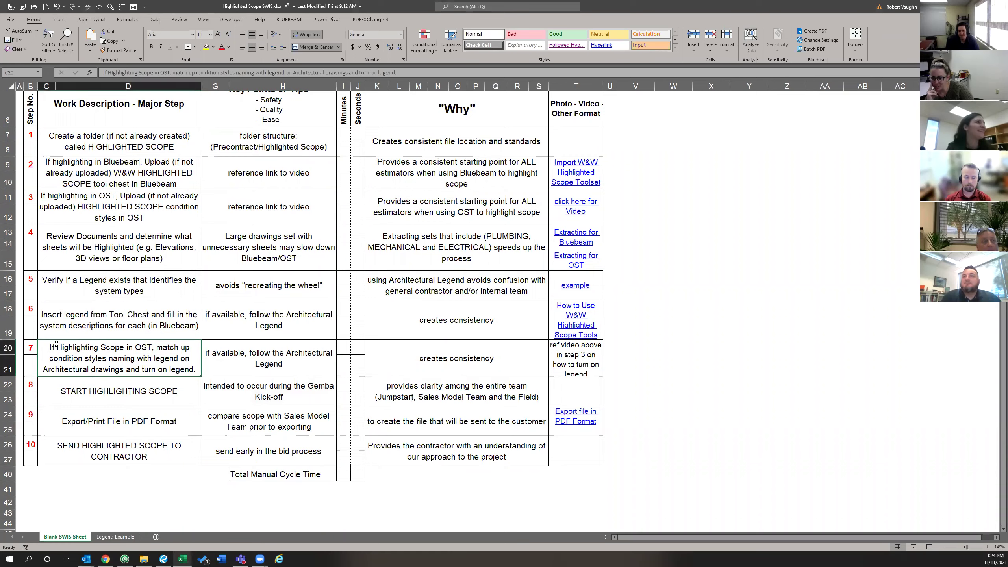
{"action": "left_click", "coordinate": [80, 393]}
{"action": "left_click_drag", "start_coordinate": [127, 397], "coordinate": [218, 398]}
{"action": "left_click", "coordinate": [252, 395]}
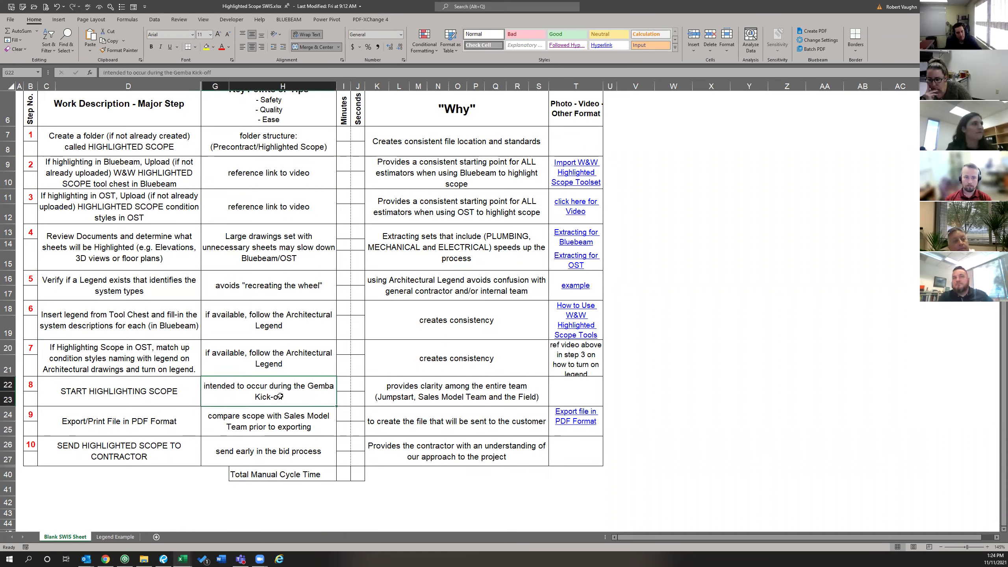
- Switch to the Report Out Bluebeam Demo drawing in Bluebeam and move the legend farther into the blank area beside the West Elevation
{"action": "left_click", "coordinate": [174, 558]}
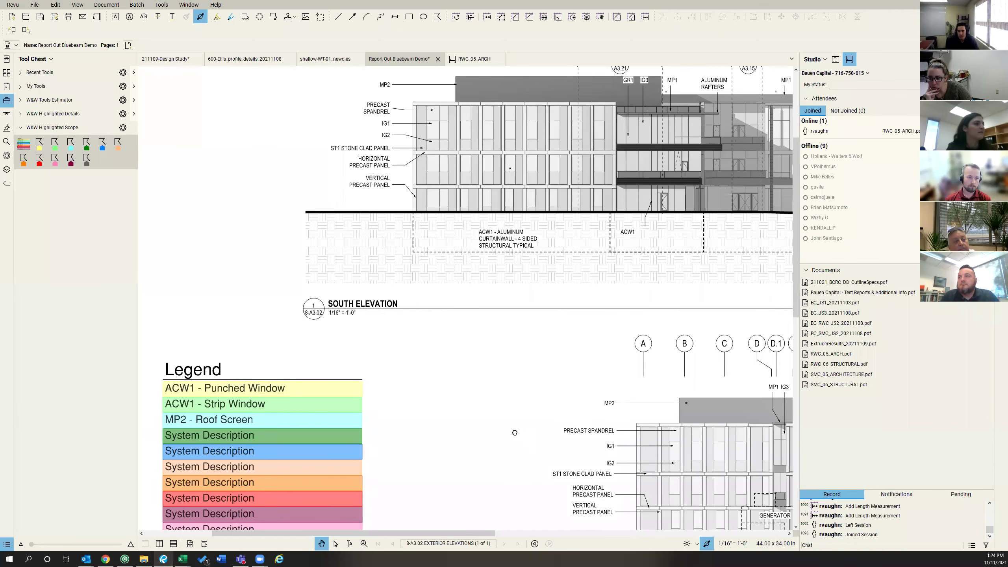
{"action": "left_click_drag", "start_coordinate": [337, 304], "coordinate": [298, 271]}
{"action": "key", "text": "ctrl+minus"}
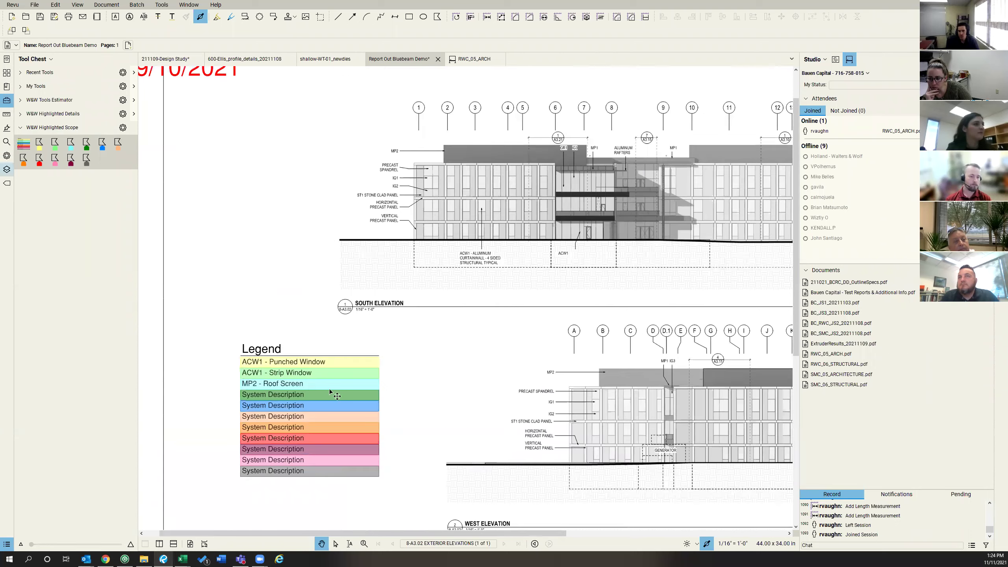
{"action": "left_click", "coordinate": [286, 382]}
{"action": "left_click_drag", "start_coordinate": [286, 382], "coordinate": [277, 393]}
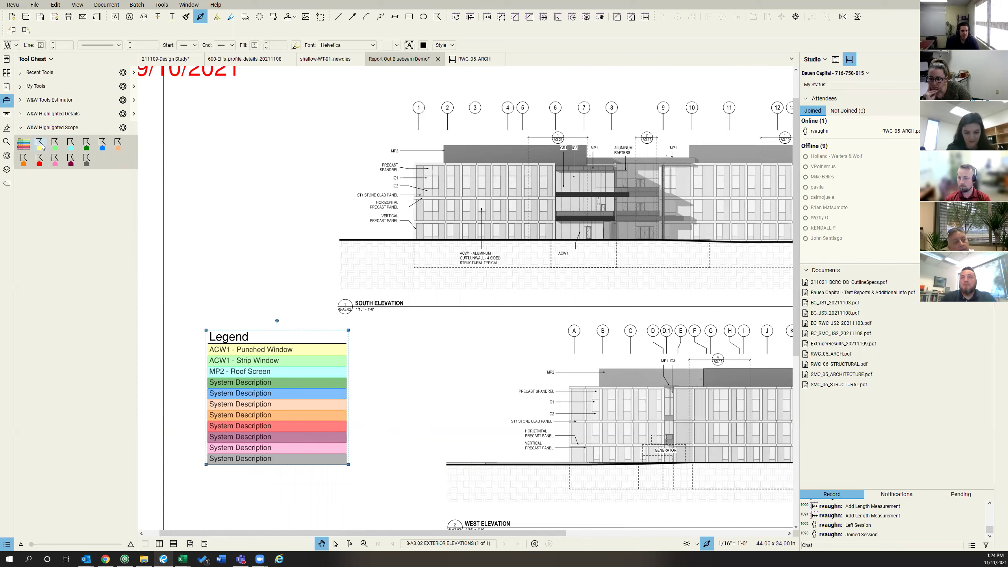
- Turn off Reuse Tools in the markup tool preferences
{"action": "left_click", "coordinate": [13, 5]}
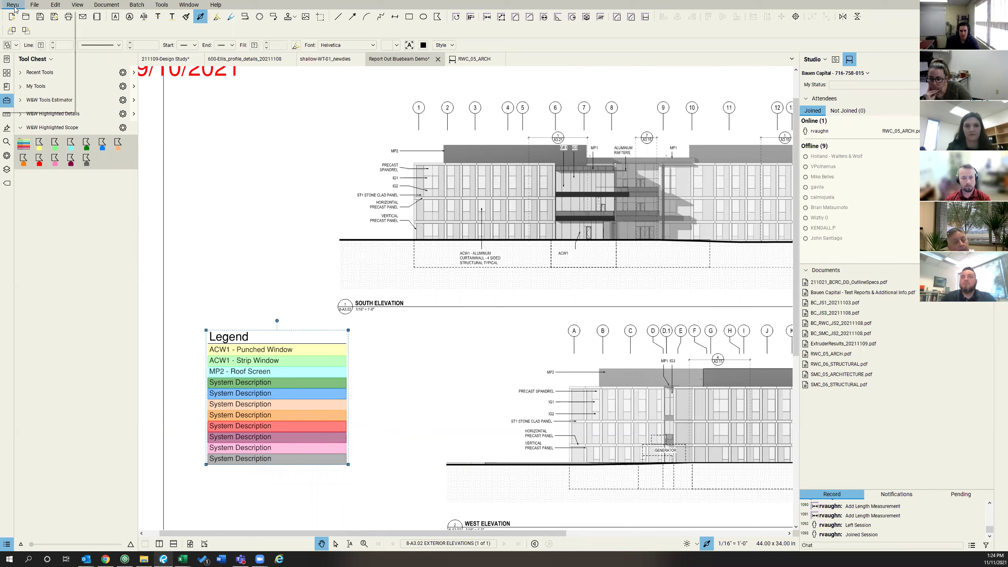
{"action": "left_click", "coordinate": [18, 25]}
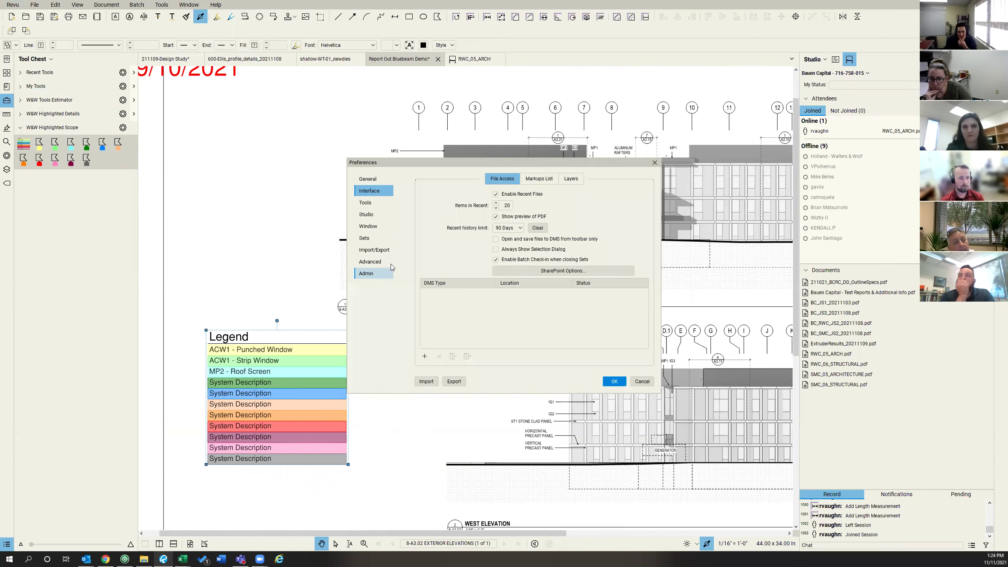
{"action": "left_click", "coordinate": [368, 203]}
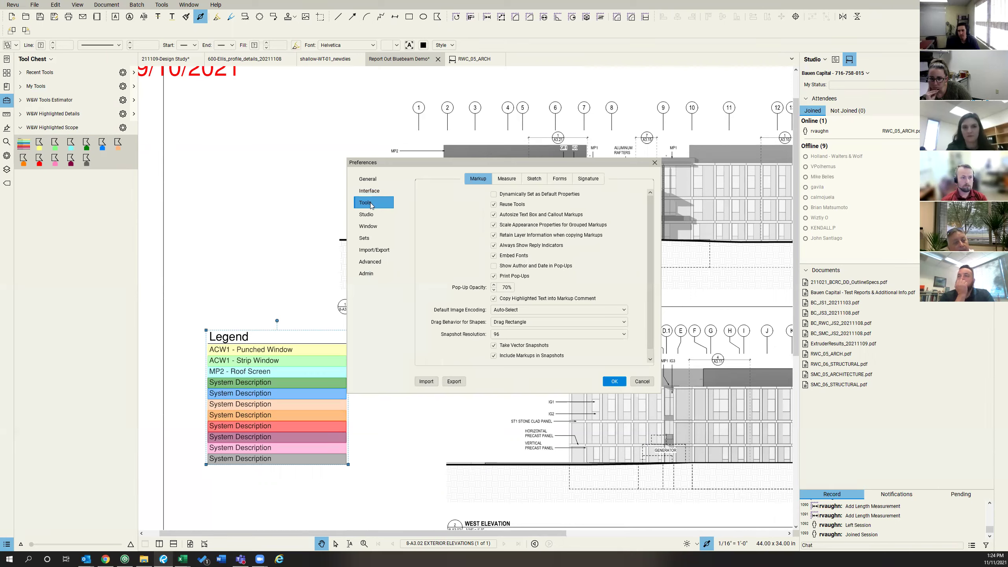
{"action": "left_click", "coordinate": [494, 205]}
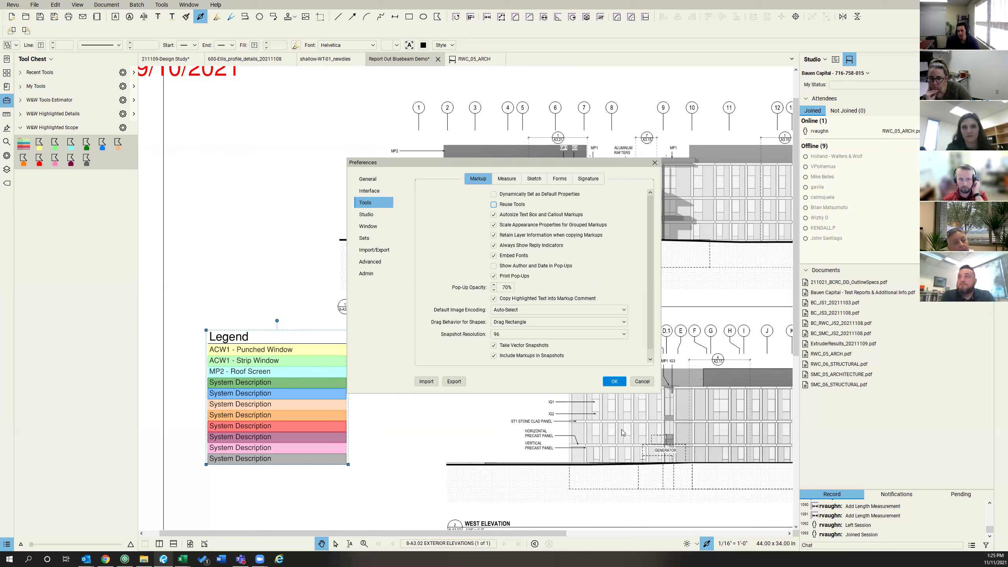
{"action": "left_click", "coordinate": [614, 382]}
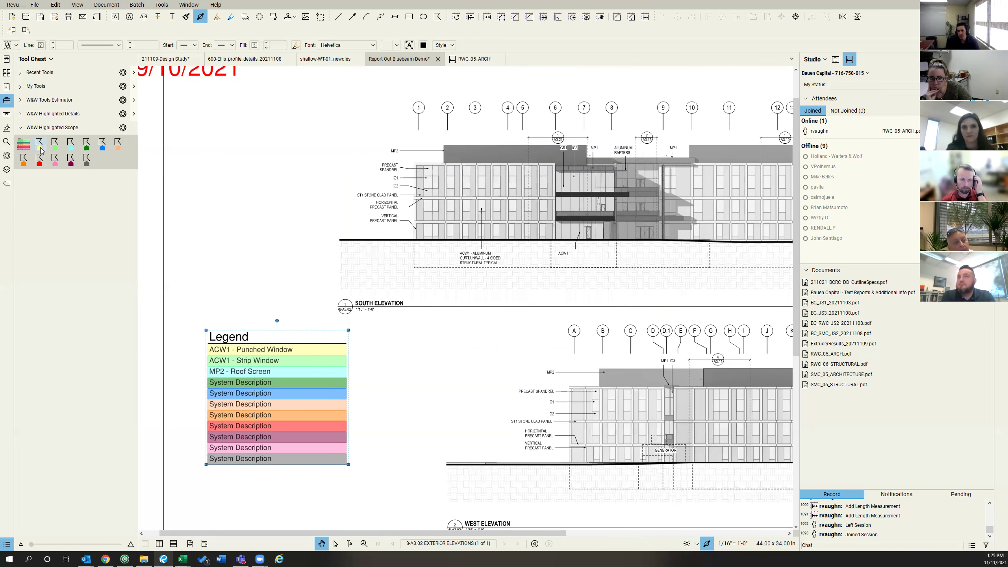
- Highlight the first two top-floor windows on the South Elevation with the yellow ACW1 - Punched Window polygon, covering the IG1 and IG2 glass
{"action": "left_click", "coordinate": [41, 148]}
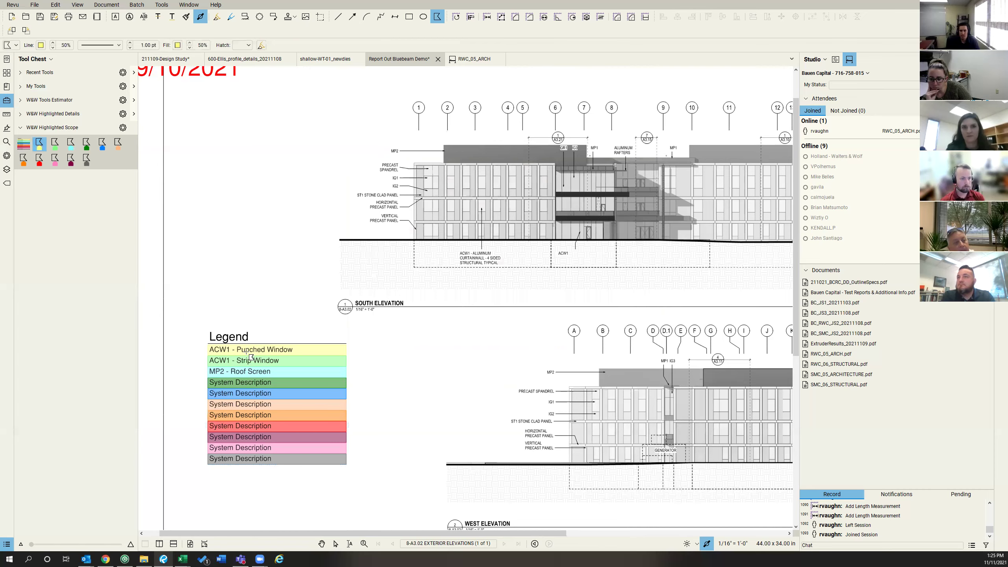
{"action": "scroll", "coordinate": [496, 205], "scroll_direction": "up", "scroll_amount": 5}
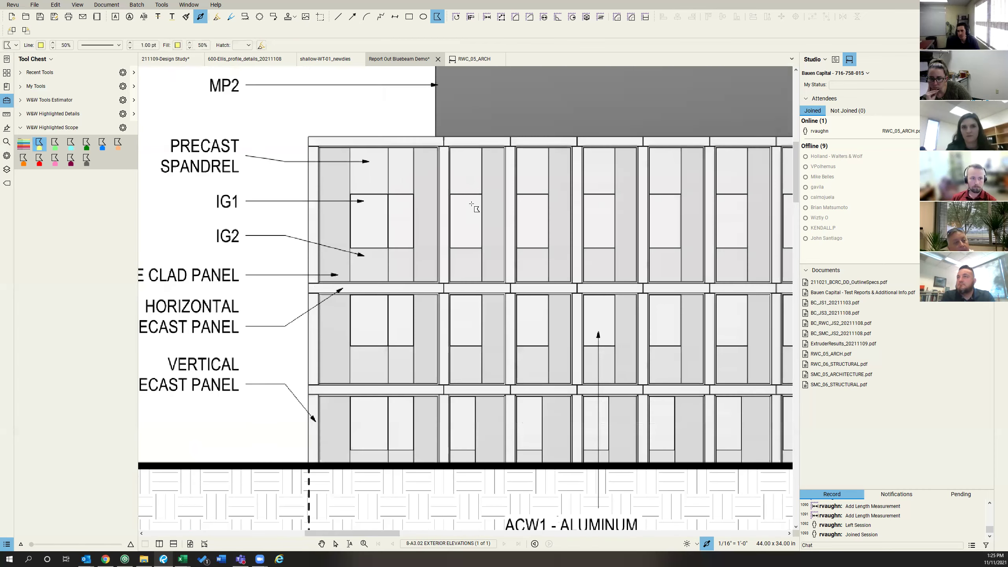
{"action": "scroll", "coordinate": [364, 187], "scroll_direction": "up", "scroll_amount": 1}
{"action": "left_click_drag", "start_coordinate": [354, 254], "coordinate": [403, 297]}
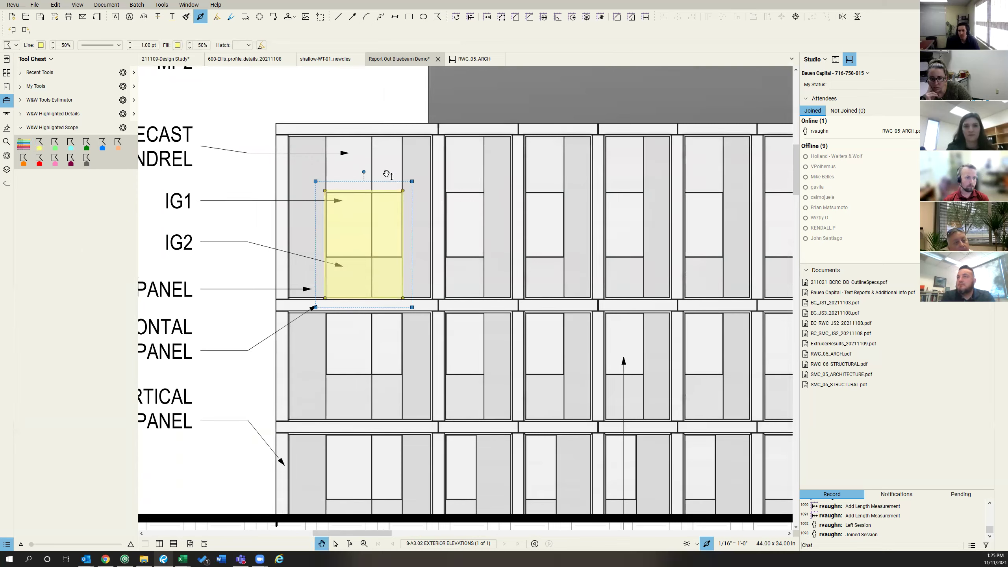
{"action": "left_click", "coordinate": [40, 149]}
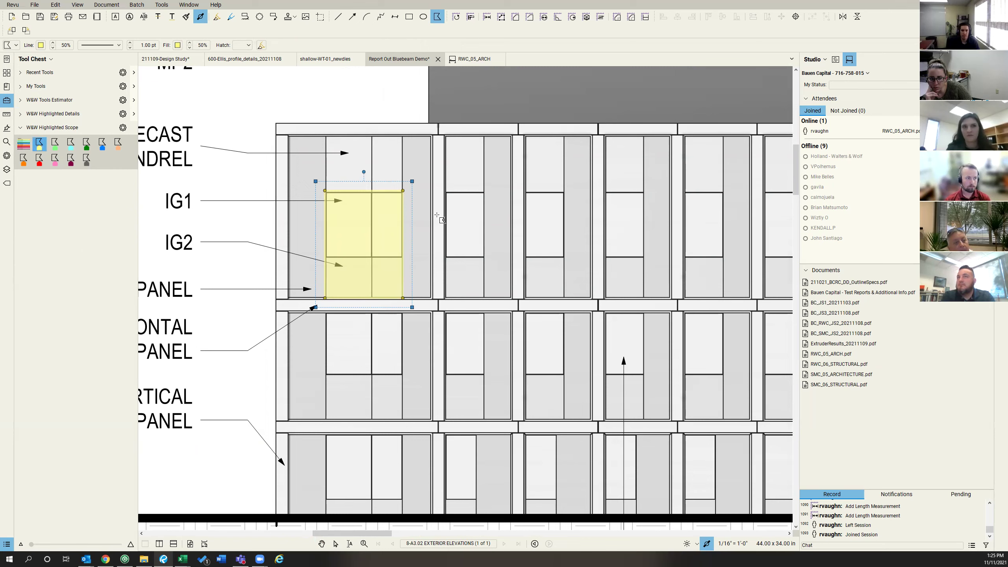
{"action": "left_click_drag", "start_coordinate": [480, 292], "coordinate": [484, 298]}
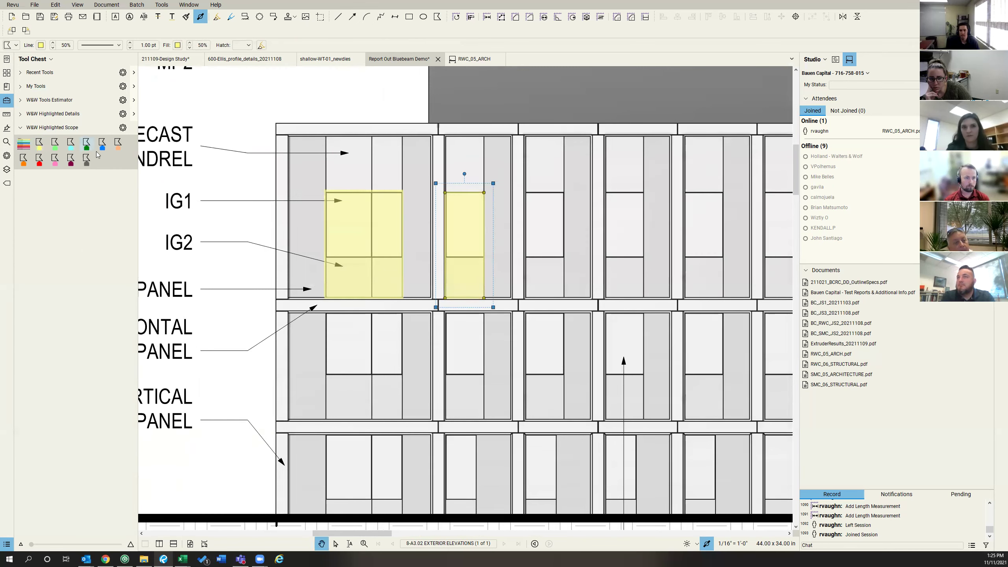
- Turn on Reuse Tools in the markup tool preferences
{"action": "left_click", "coordinate": [13, 4]}
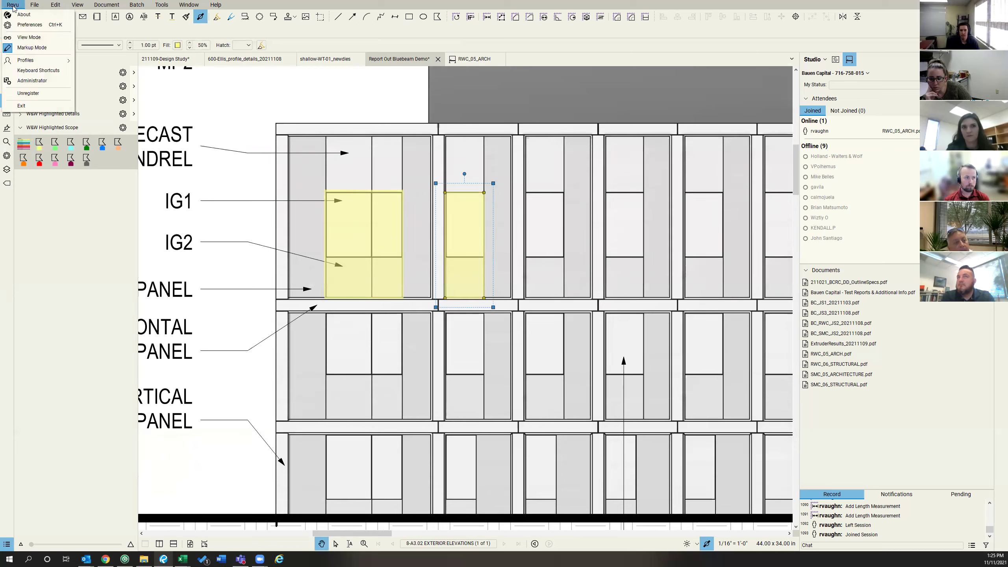
{"action": "left_click", "coordinate": [19, 24]}
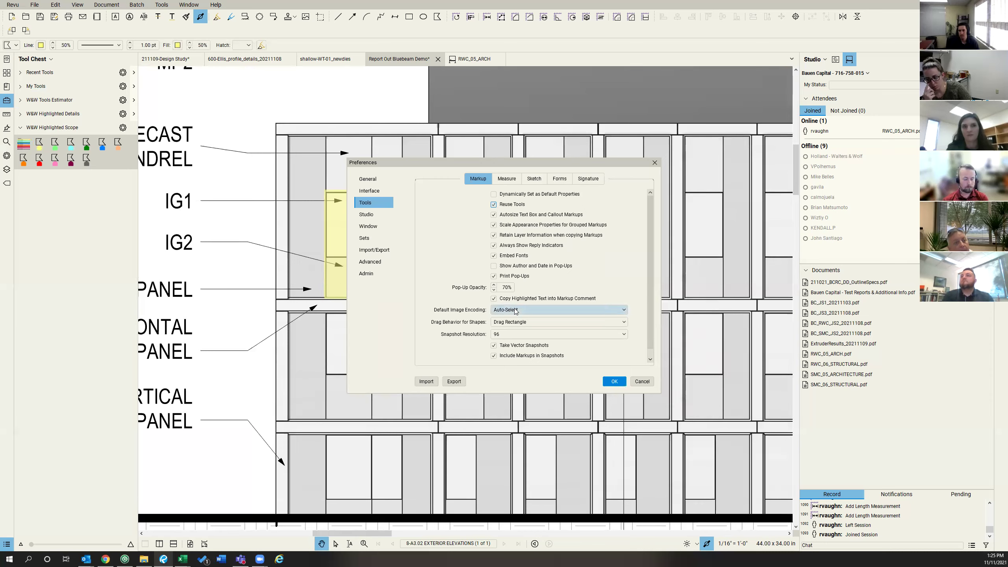
{"action": "left_click", "coordinate": [616, 382]}
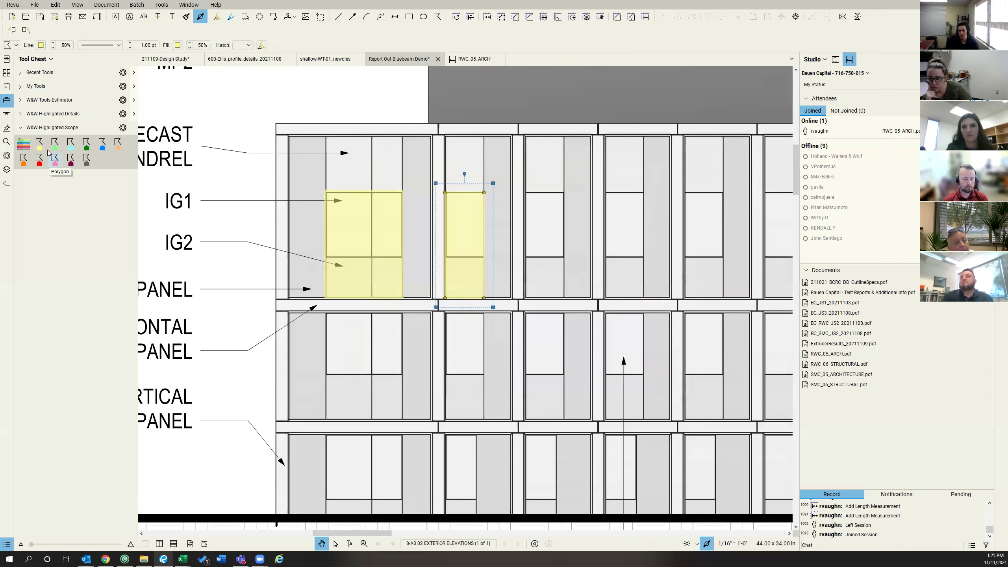
- Highlight the first four middle-floor windows on the South Elevation with the yellow punched window polygon
{"action": "left_click", "coordinate": [39, 142]}
{"action": "left_click_drag", "start_coordinate": [324, 313], "coordinate": [403, 420]}
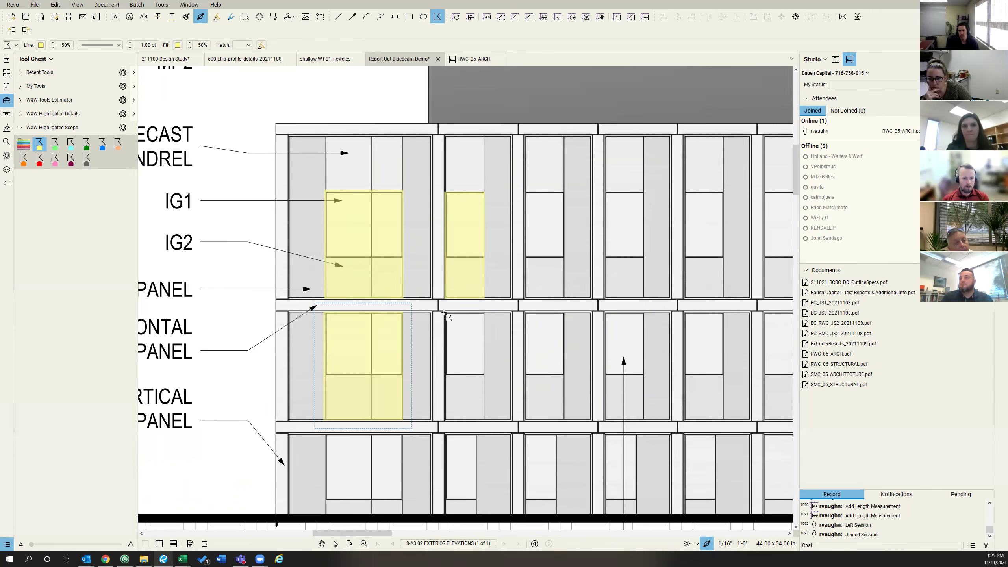
{"action": "left_click_drag", "start_coordinate": [446, 313], "coordinate": [484, 420]}
{"action": "left_click_drag", "start_coordinate": [525, 312], "coordinate": [565, 421]}
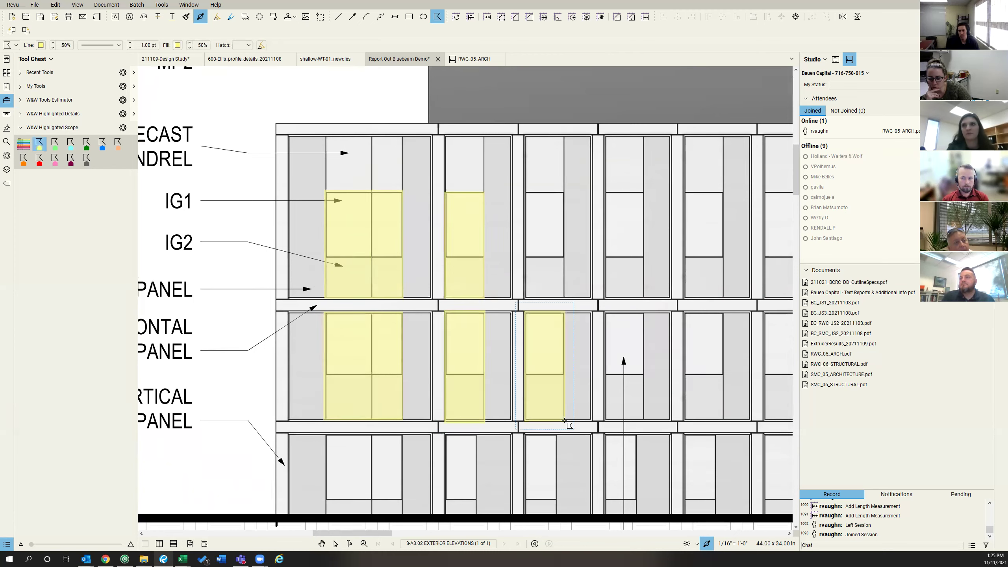
{"action": "scroll", "coordinate": [516, 401], "scroll_direction": "right", "scroll_amount": 3}
{"action": "left_click_drag", "start_coordinate": [463, 312], "coordinate": [503, 421]}
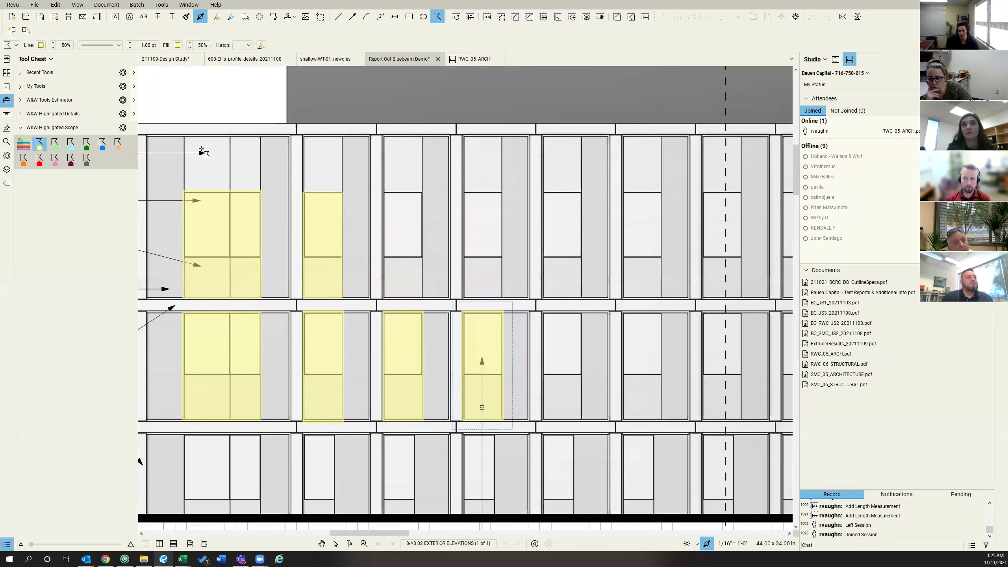
- Copy the three narrow middle-floor window highlights and place the copies over the next three windows in the same row
{"action": "left_click", "coordinate": [335, 544]}
{"action": "scroll", "coordinate": [315, 405], "scroll_direction": "right", "scroll_amount": 3}
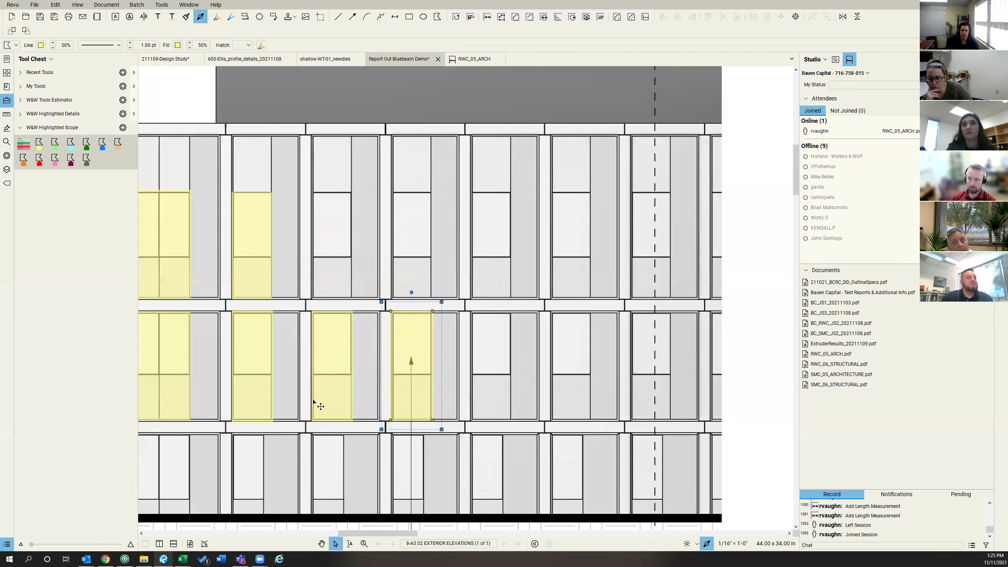
{"action": "left_click", "coordinate": [251, 376], "text": "shift"}
{"action": "left_click", "coordinate": [349, 381], "text": "shift"}
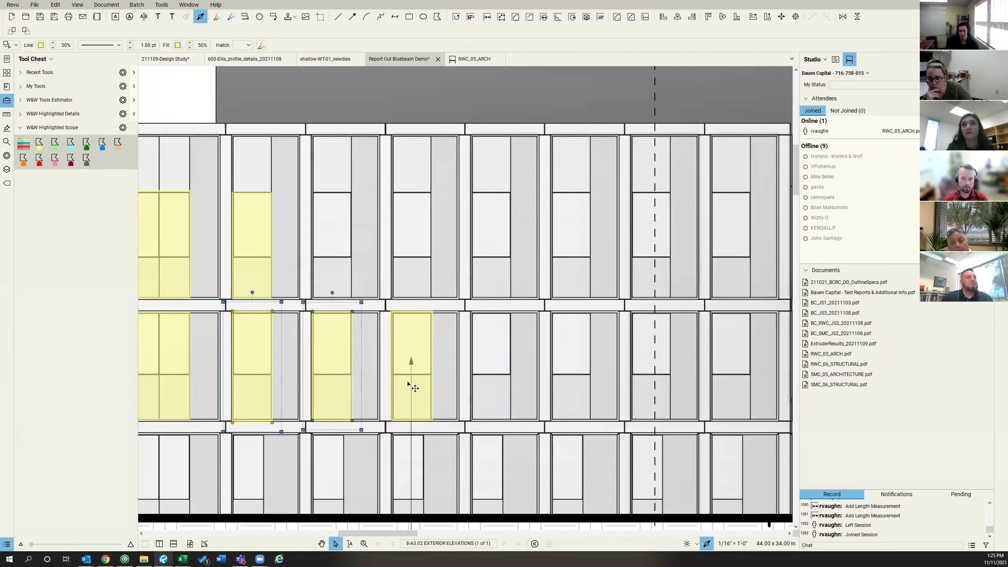
{"action": "key", "text": "ctrl+c"}
{"action": "key", "text": "ctrl+v"}
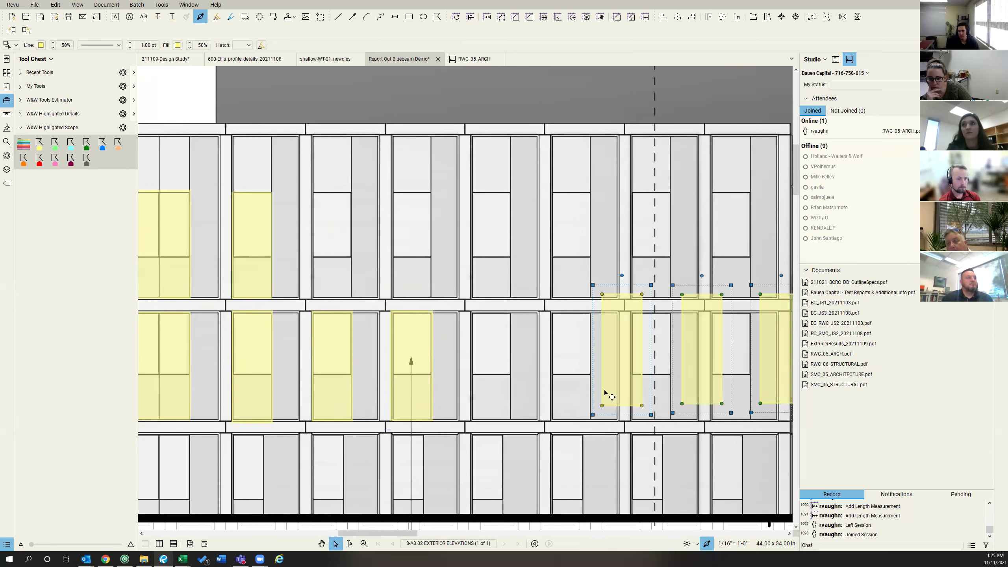
{"action": "left_click_drag", "start_coordinate": [526, 398], "coordinate": [445, 409]}
{"action": "scroll", "coordinate": [445, 408], "scroll_direction": "down", "scroll_amount": 4}
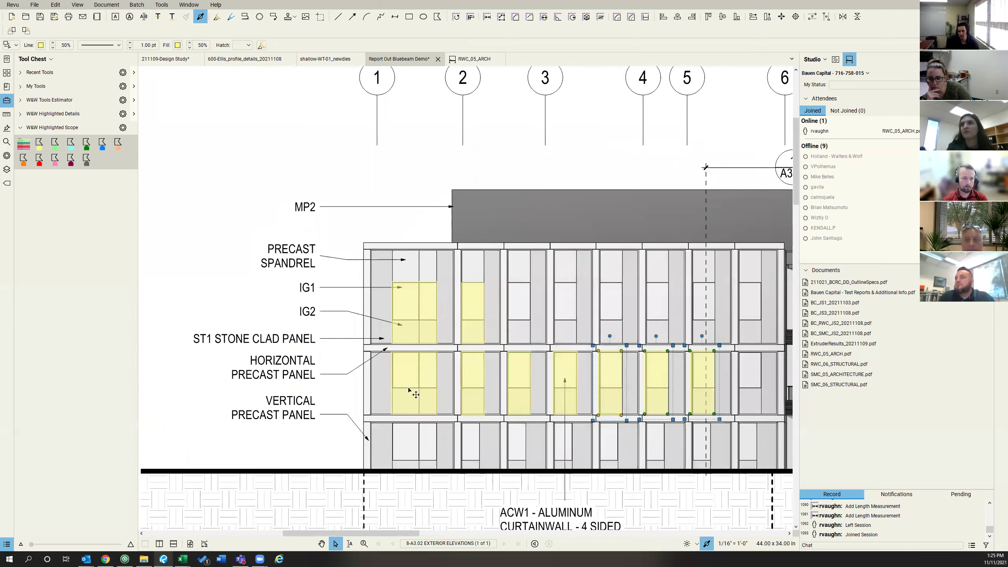
- Highlight the upper two levels of glazing between gridlines 6 and 8 on the South Elevation with the green ACW1 - Strip Window polygon
{"action": "scroll", "coordinate": [406, 362], "scroll_direction": "down", "scroll_amount": 5}
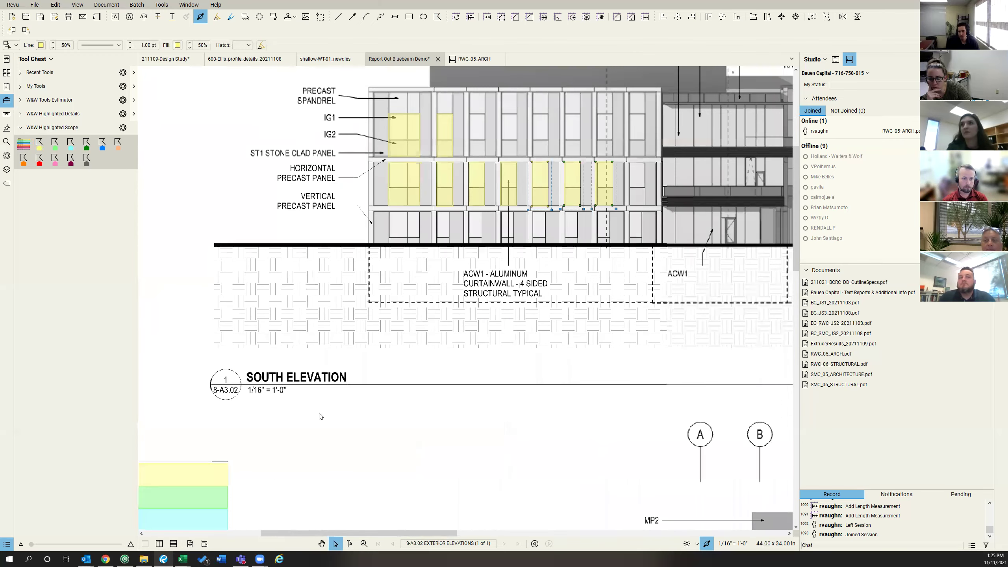
{"action": "scroll", "coordinate": [321, 415], "scroll_direction": "down", "scroll_amount": 3}
{"action": "scroll", "coordinate": [302, 457], "scroll_direction": "up", "scroll_amount": 1}
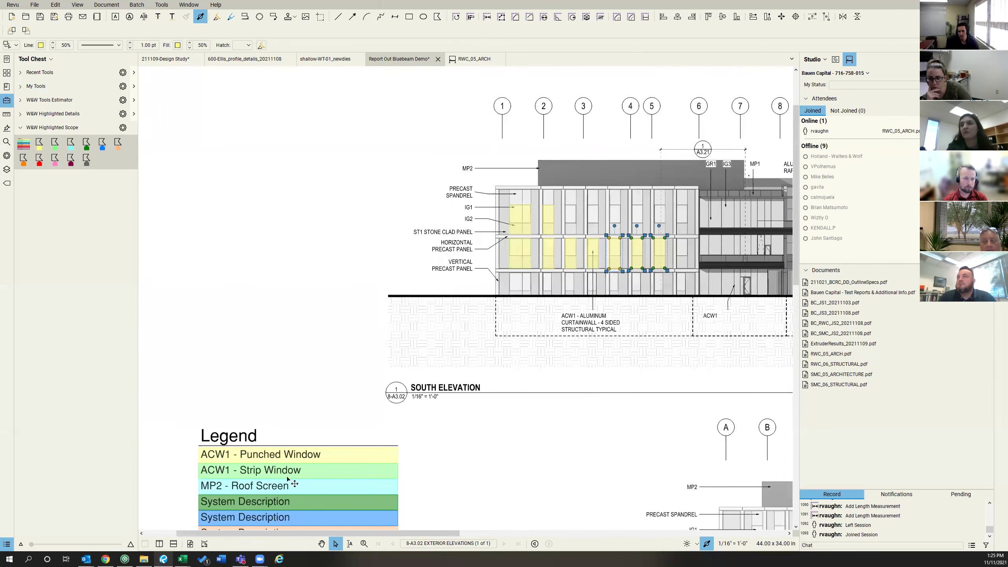
{"action": "left_click", "coordinate": [54, 142]}
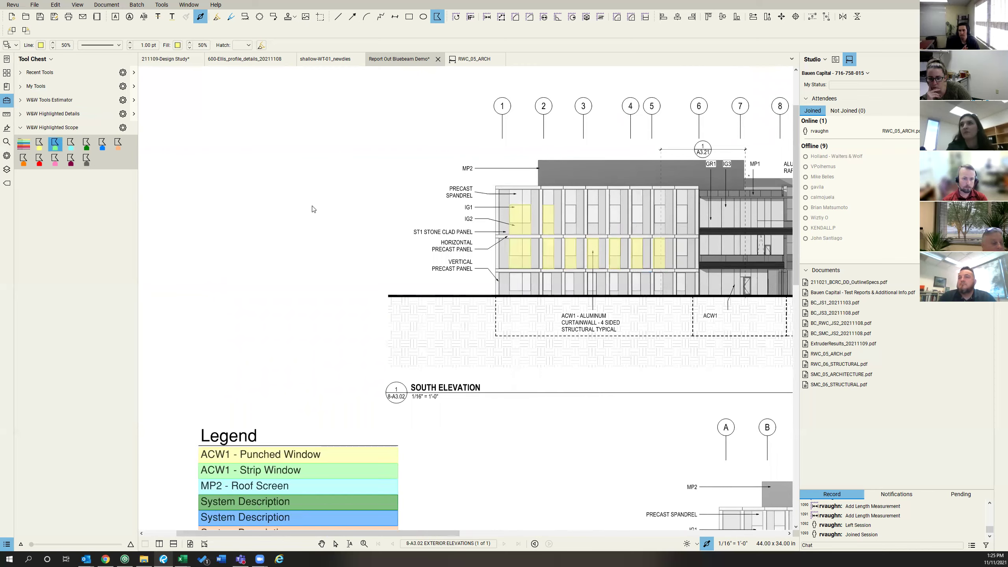
{"action": "scroll", "coordinate": [521, 236], "scroll_direction": "right", "scroll_amount": 3}
{"action": "scroll", "coordinate": [521, 236], "scroll_direction": "up", "scroll_amount": 4}
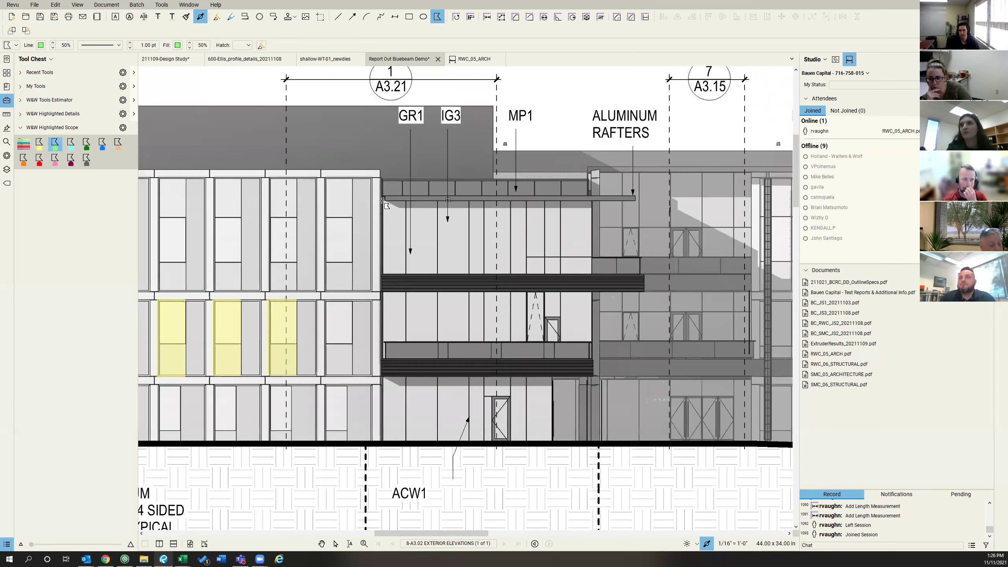
{"action": "left_click_drag", "start_coordinate": [382, 182], "coordinate": [593, 275]}
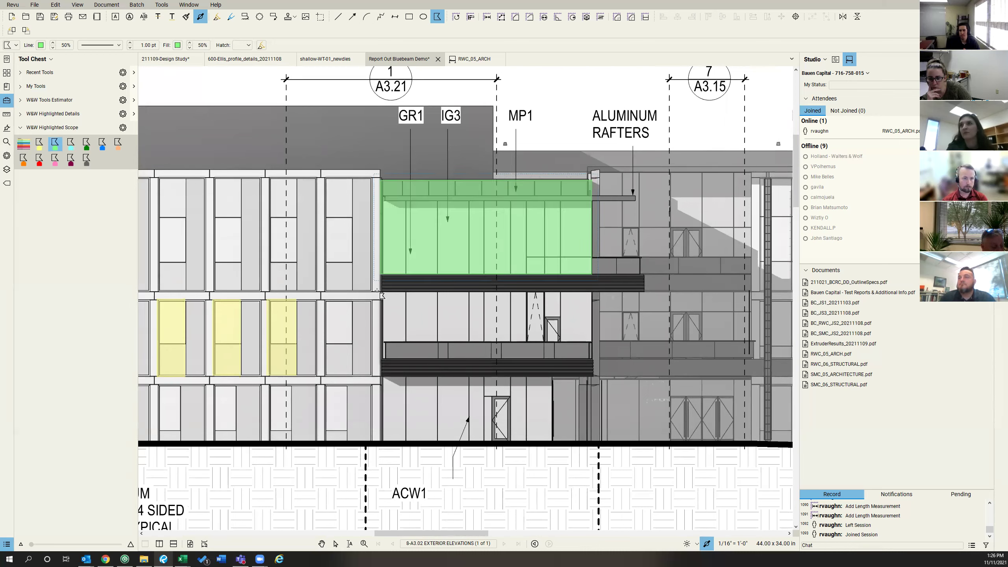
{"action": "left_click_drag", "start_coordinate": [380, 293], "coordinate": [591, 361]}
- Highlight the MP2 roof screen above gridlines 2 to 7 on the South Elevation with the cyan MP2 - Roof Screen polygon
{"action": "scroll", "coordinate": [595, 364], "scroll_direction": "down", "scroll_amount": 3}
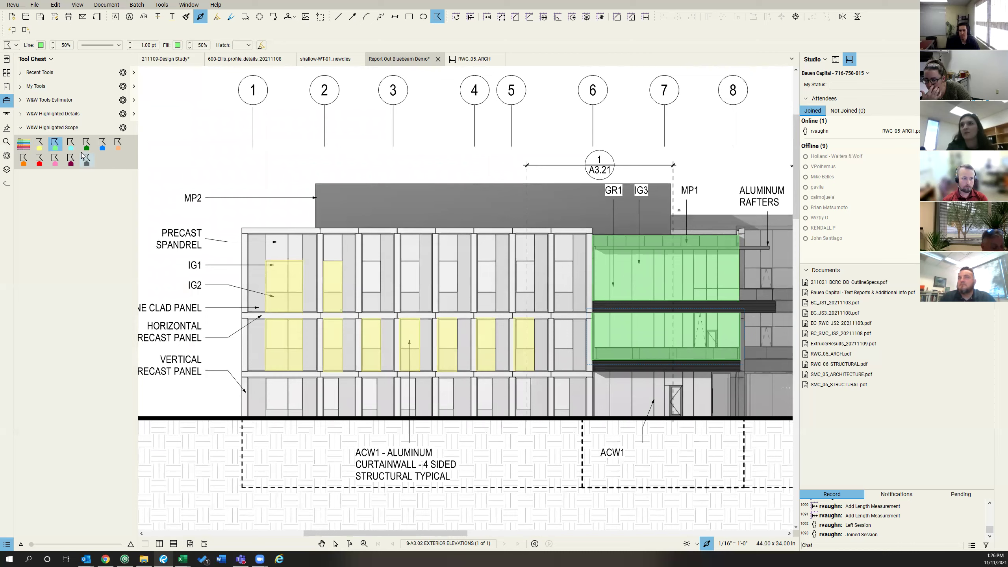
{"action": "left_click", "coordinate": [71, 143]}
{"action": "scroll", "coordinate": [293, 401], "scroll_direction": "left", "scroll_amount": 5}
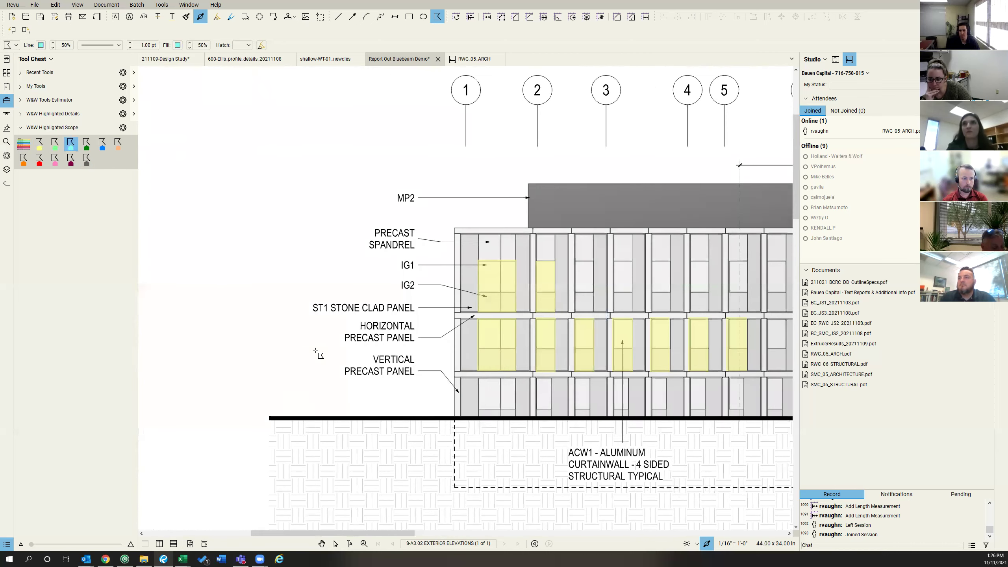
{"action": "scroll", "coordinate": [345, 410], "scroll_direction": "down", "scroll_amount": 5}
{"action": "scroll", "coordinate": [348, 409], "scroll_direction": "down", "scroll_amount": 3}
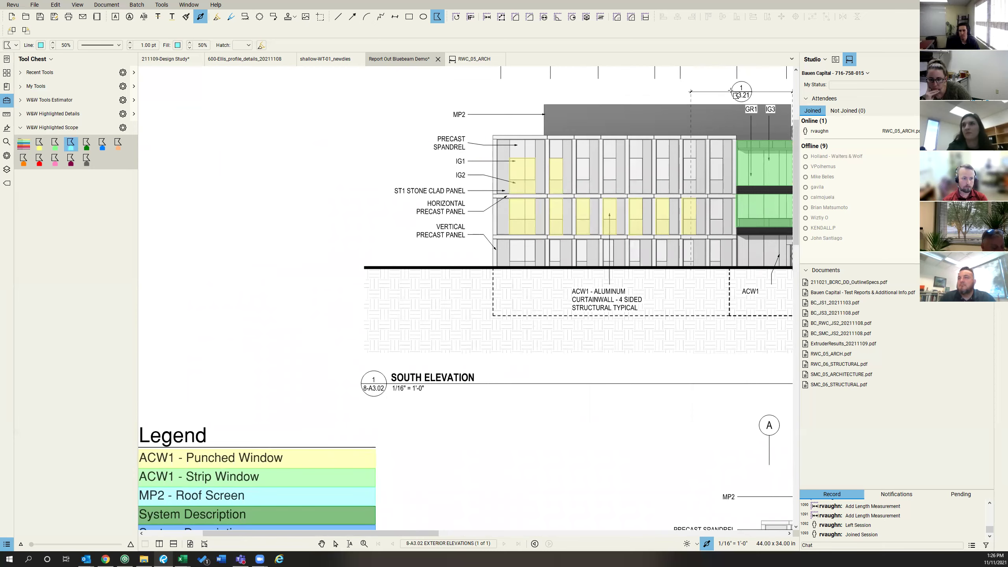
{"action": "scroll", "coordinate": [714, 103], "scroll_direction": "up", "scroll_amount": 4}
{"action": "scroll", "coordinate": [594, 143], "scroll_direction": "down", "scroll_amount": 1}
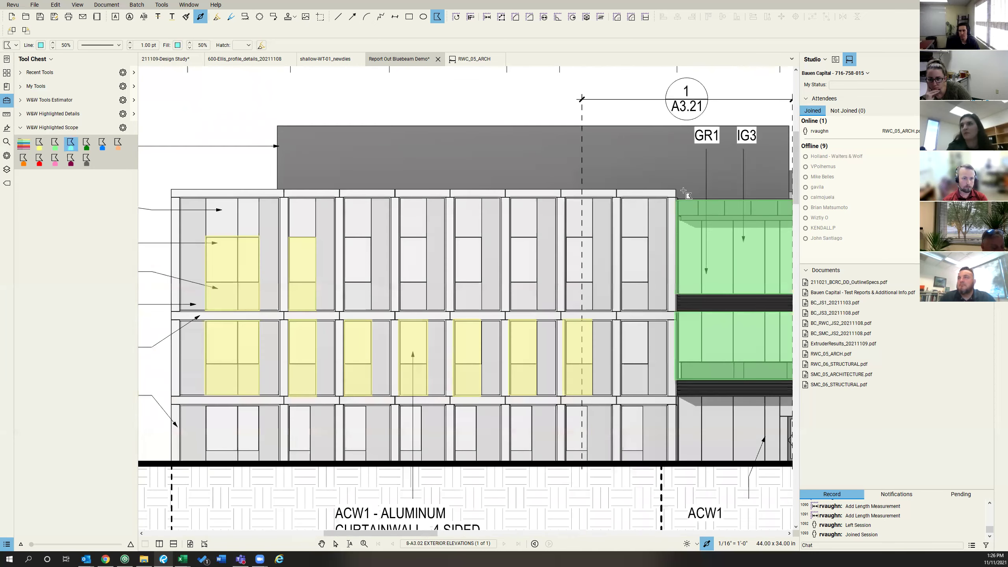
{"action": "scroll", "coordinate": [706, 194], "scroll_direction": "right", "scroll_amount": 3, "text": "shift"}
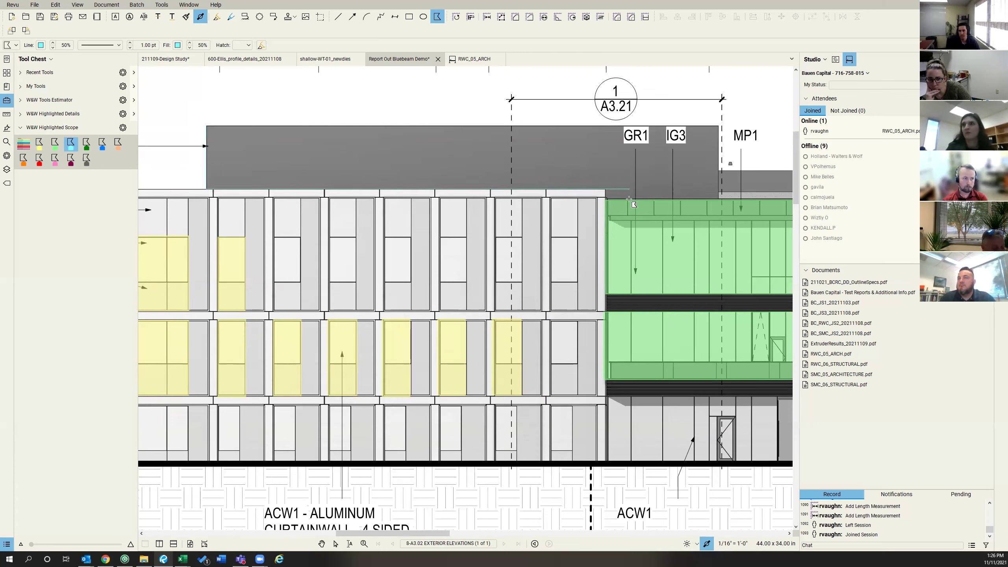
{"action": "left_click", "coordinate": [606, 190]}
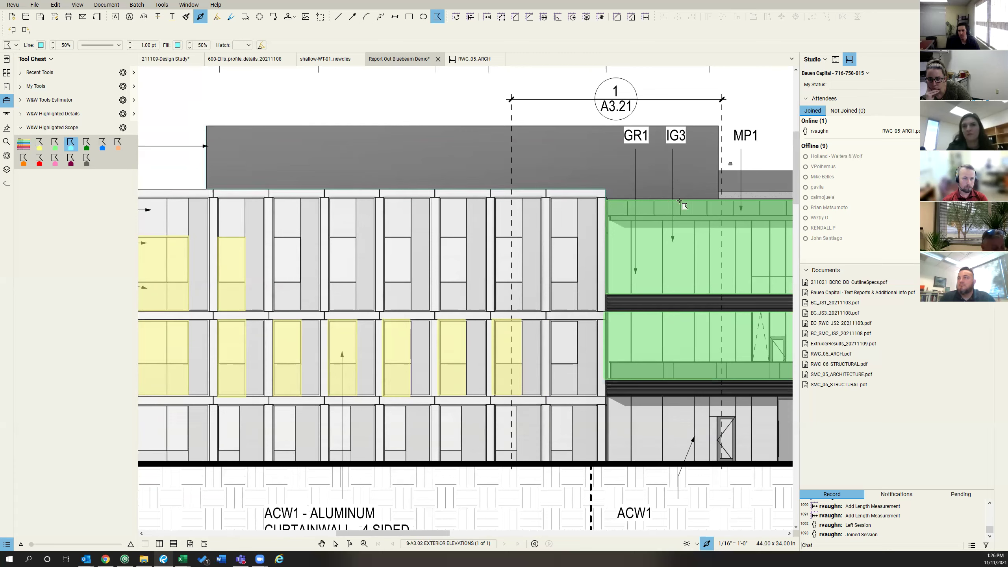
{"action": "left_click", "coordinate": [719, 127]}
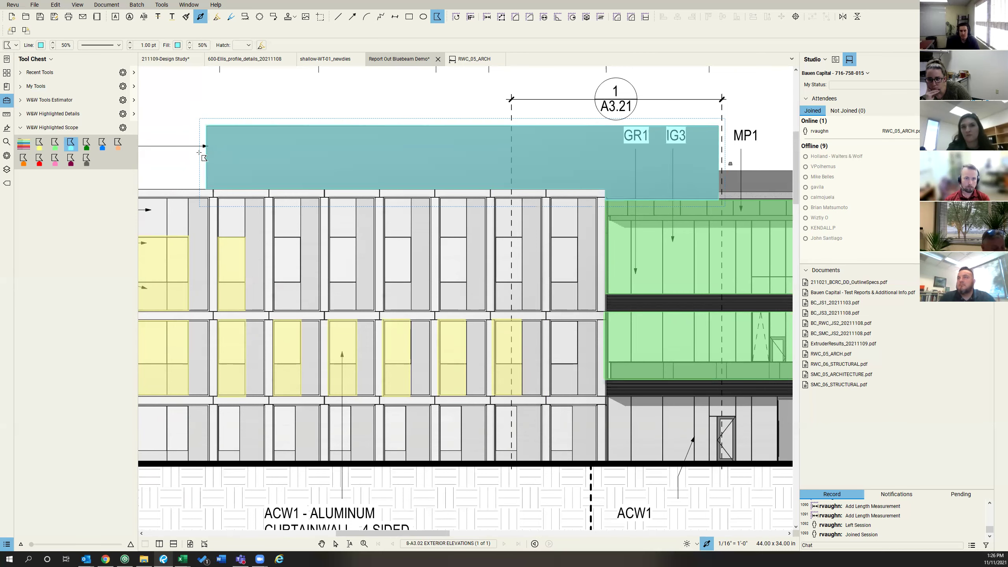
- Highlight the second roof screen, above gridlines 10 to 15 on the South Elevation, with the cyan MP2 - Roof Screen polygon
{"action": "scroll", "coordinate": [198, 151], "scroll_direction": "right", "scroll_amount": 2}
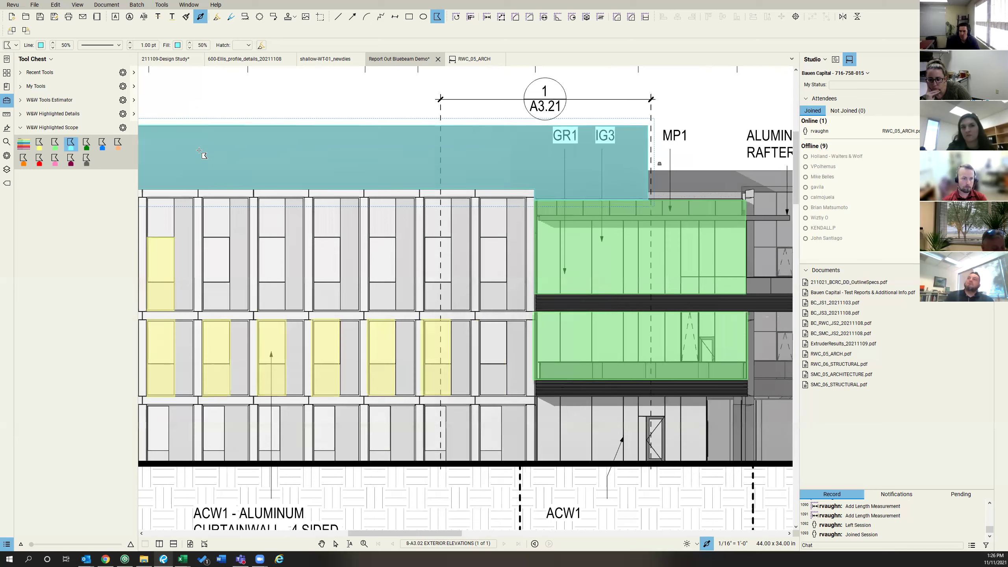
{"action": "scroll", "coordinate": [200, 152], "scroll_direction": "down", "scroll_amount": 1}
{"action": "scroll", "coordinate": [300, 139], "scroll_direction": "right", "scroll_amount": 10}
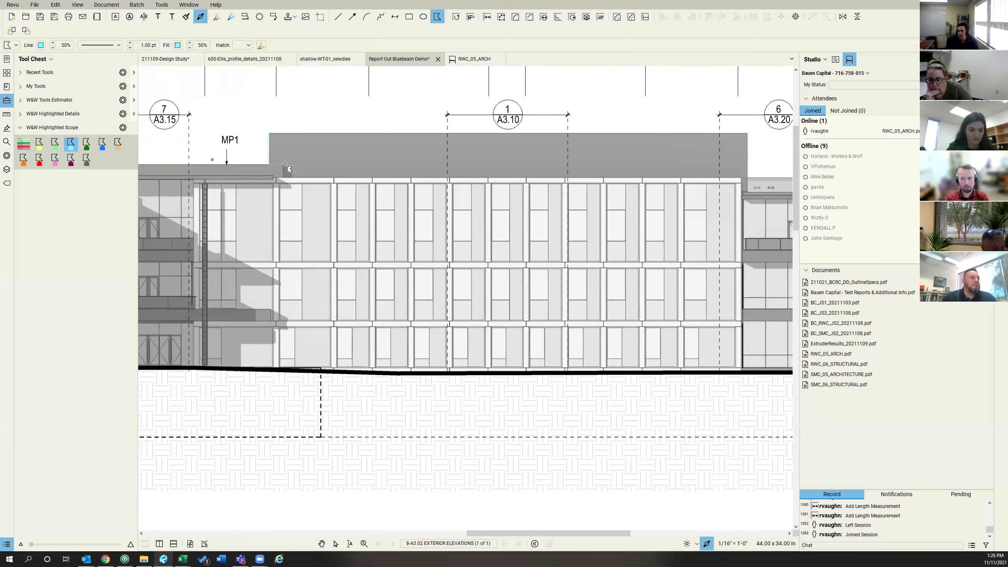
{"action": "scroll", "coordinate": [284, 180], "scroll_direction": "right", "scroll_amount": 6}
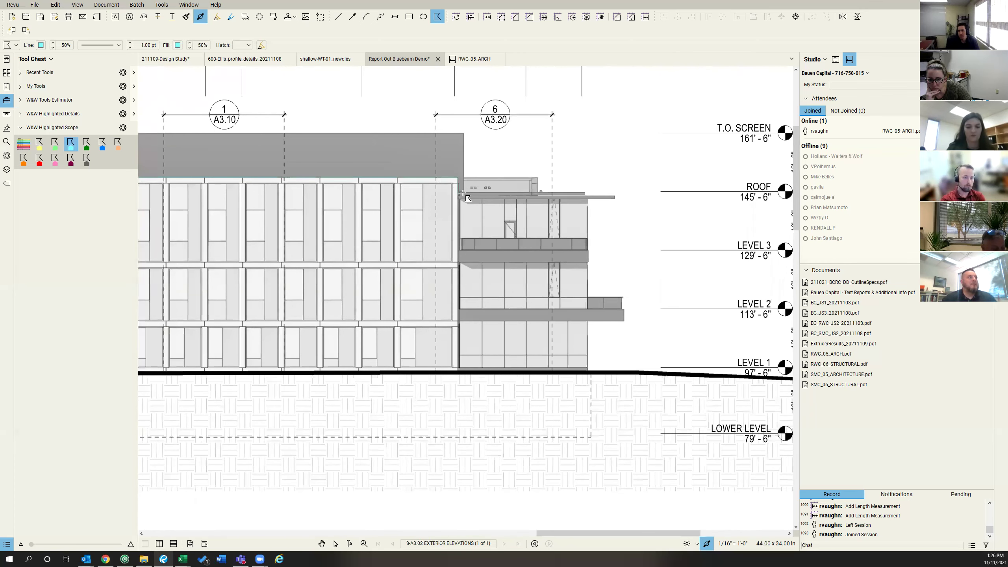
{"action": "left_click", "coordinate": [462, 133]}
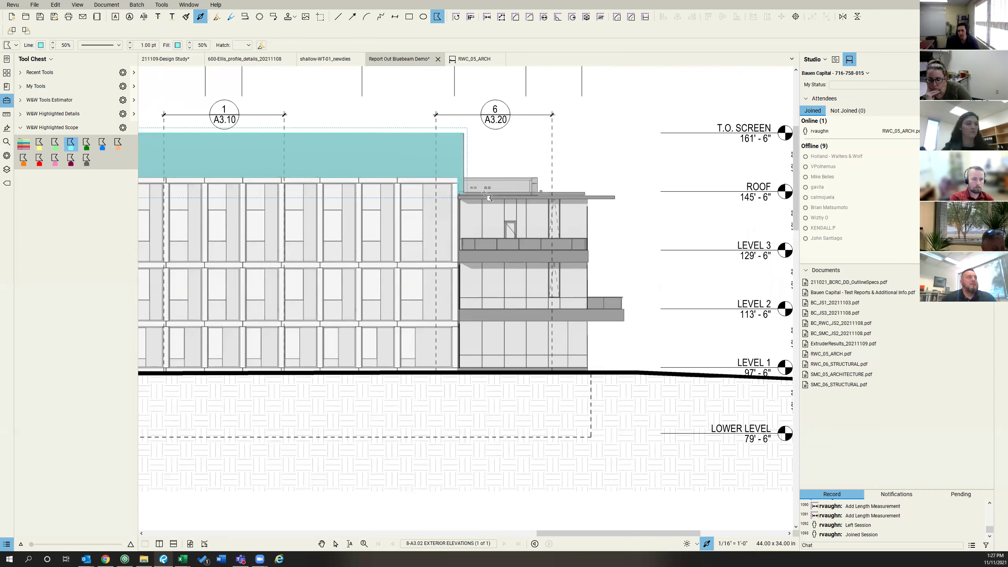
- Examine the highlighted South Elevation against the legend entries, including the unused System Description rows
{"action": "scroll", "coordinate": [485, 193], "scroll_direction": "left", "scroll_amount": 5}
{"action": "scroll", "coordinate": [335, 169], "scroll_direction": "down", "scroll_amount": 4}
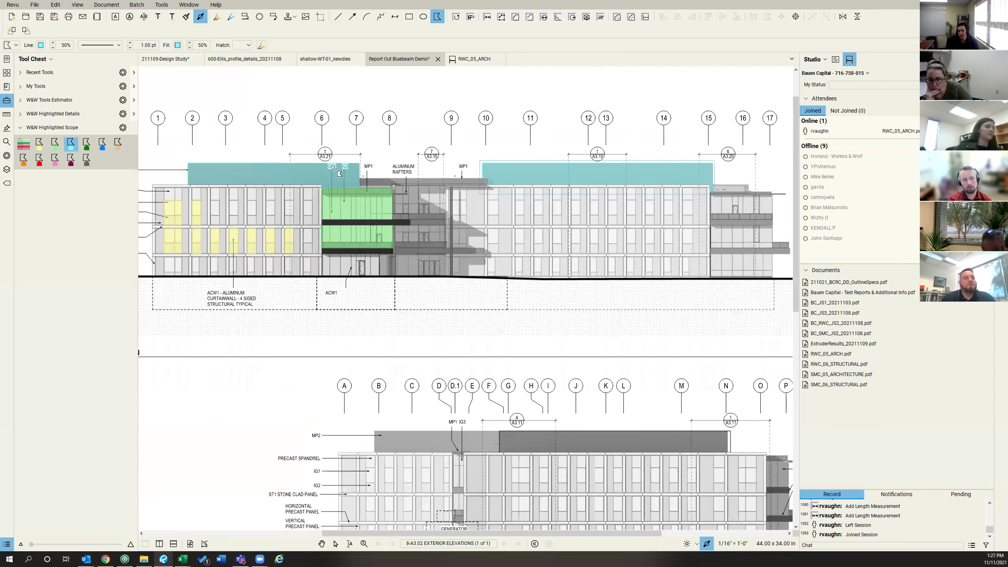
{"action": "scroll", "coordinate": [335, 169], "scroll_direction": "left", "scroll_amount": 2}
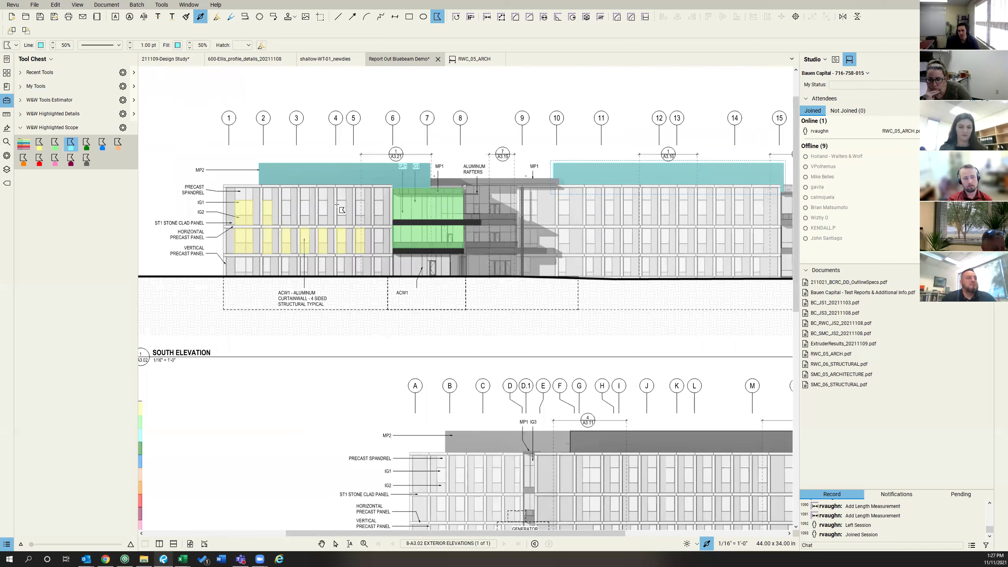
{"action": "scroll", "coordinate": [332, 199], "scroll_direction": "left", "scroll_amount": 3}
{"action": "scroll", "coordinate": [357, 159], "scroll_direction": "down", "scroll_amount": 1}
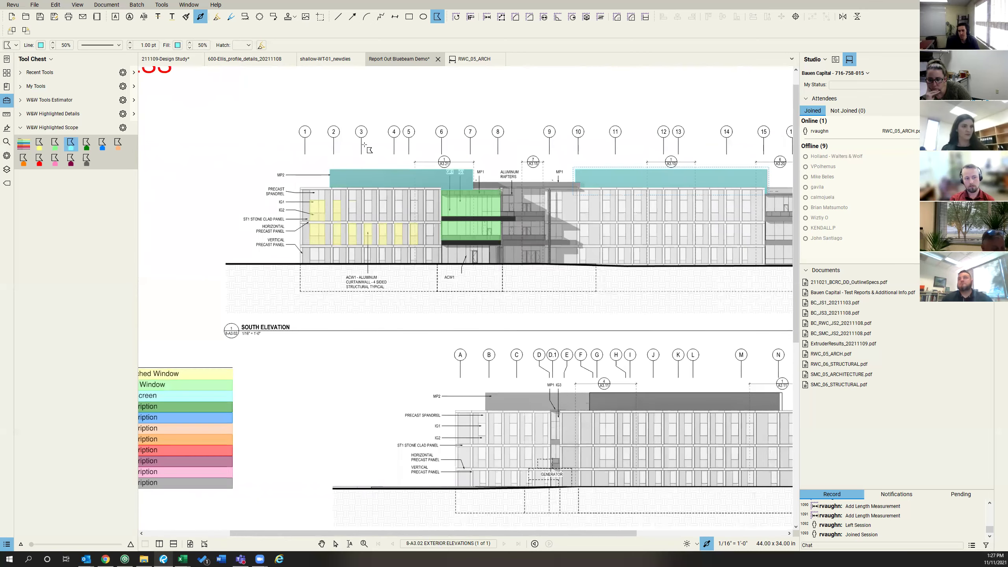
{"action": "scroll", "coordinate": [345, 351], "scroll_direction": "left", "scroll_amount": 2}
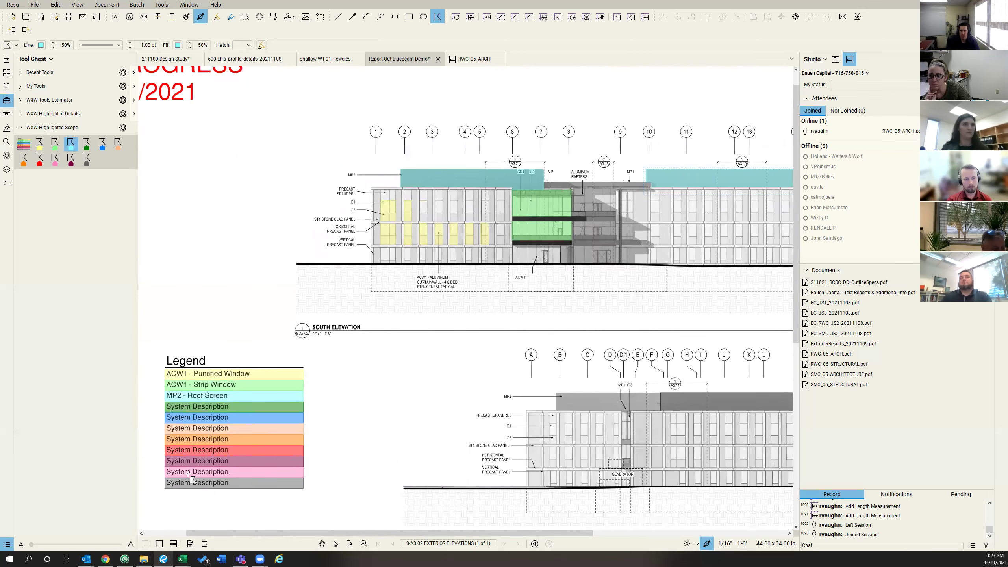
{"action": "scroll", "coordinate": [184, 453], "scroll_direction": "up", "scroll_amount": 3}
{"action": "scroll", "coordinate": [182, 449], "scroll_direction": "down", "scroll_amount": 2}
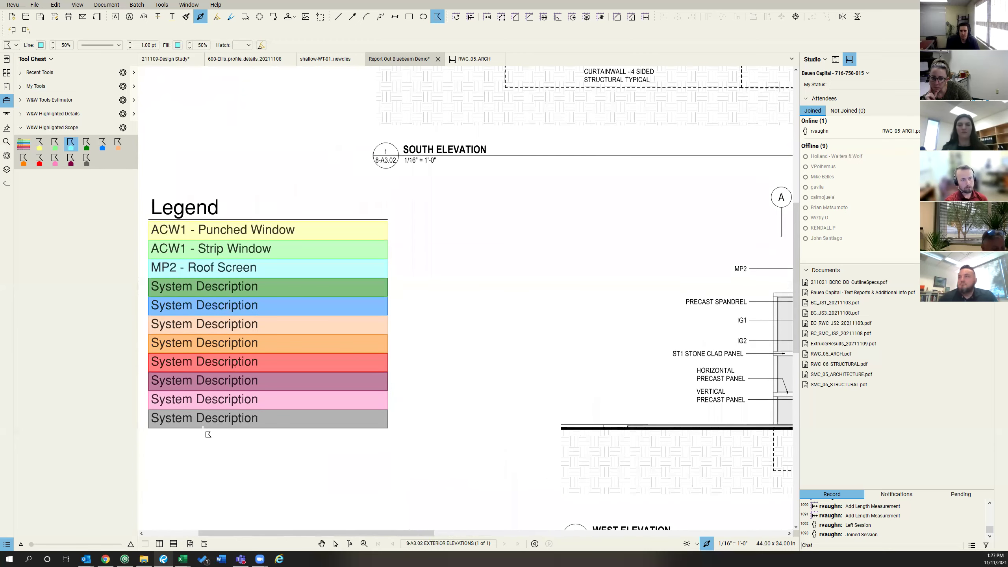
{"action": "scroll", "coordinate": [204, 428], "scroll_direction": "down", "scroll_amount": 1}
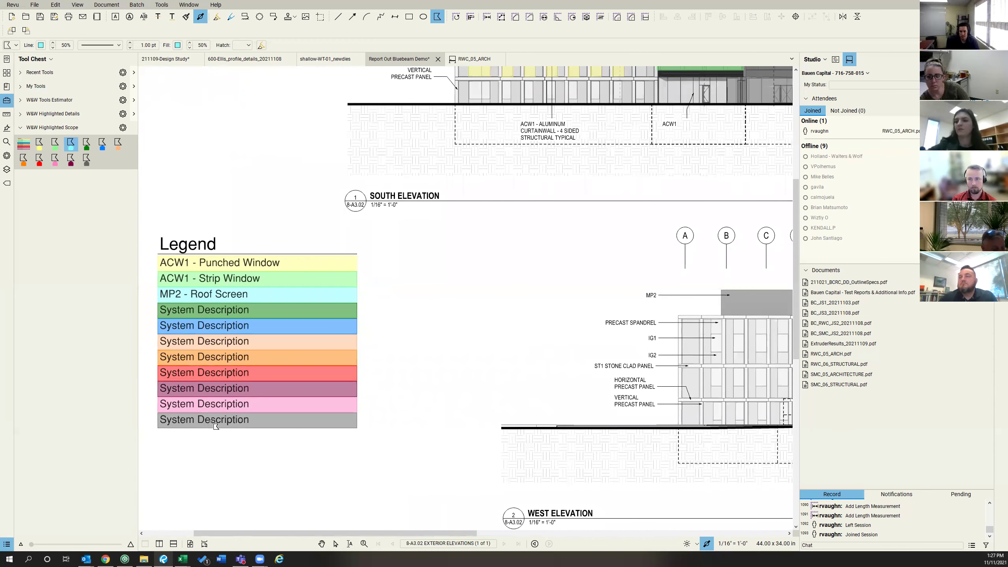
{"action": "scroll", "coordinate": [267, 292], "scroll_direction": "down", "scroll_amount": 2}
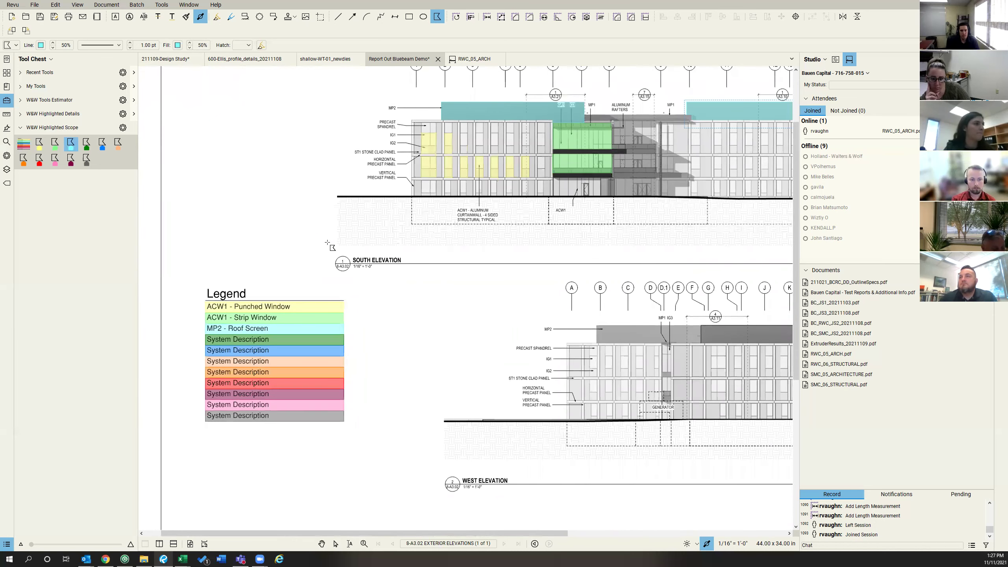
{"action": "scroll", "coordinate": [327, 243], "scroll_direction": "up", "scroll_amount": 2}
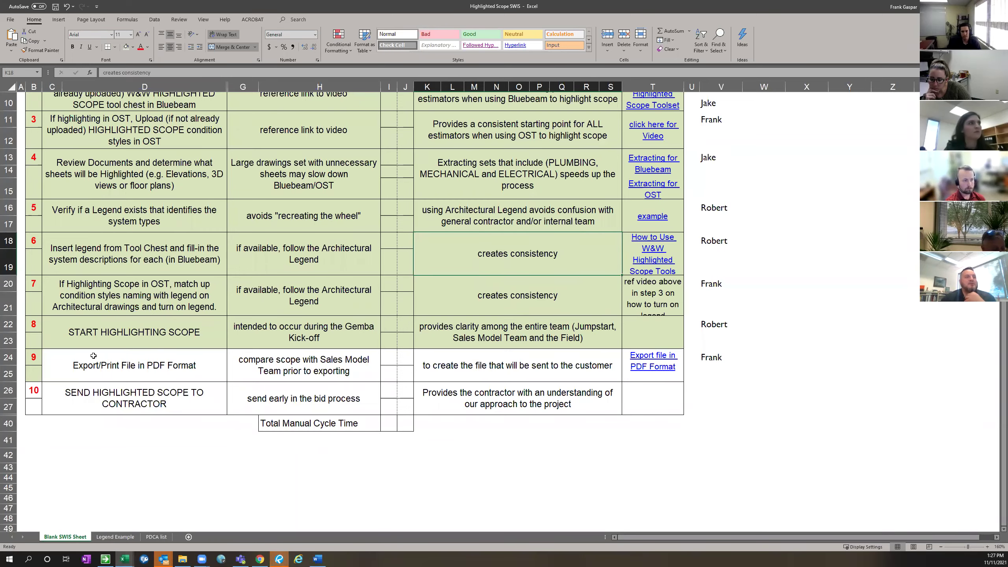
- Check the export step in the Highlighted Scope work instruction sheet and switch to the NBCU Employee Center drawing set in Bluebeam
{"action": "scroll", "coordinate": [458, 372], "scroll_direction": "up", "scroll_amount": 3}
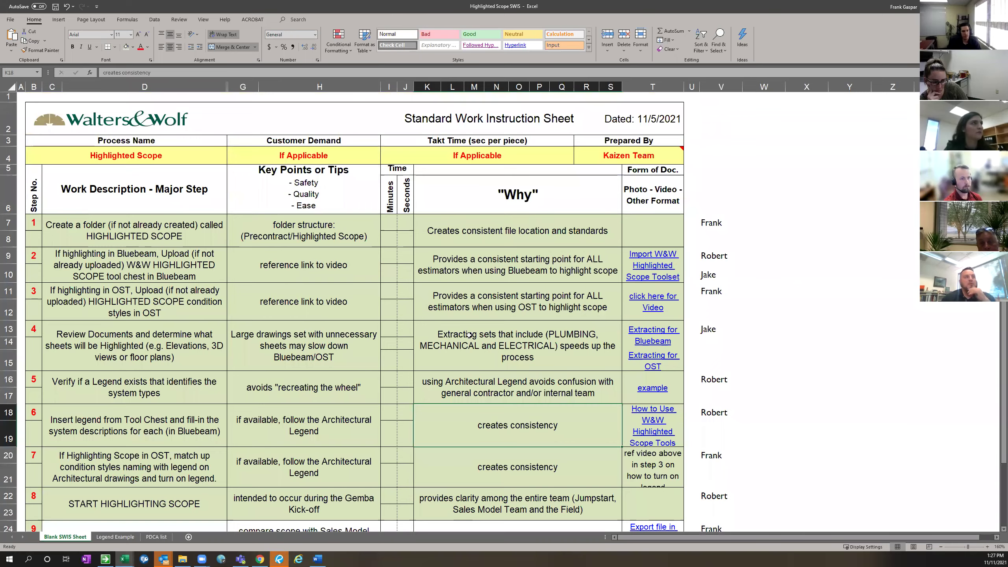
{"action": "scroll", "coordinate": [469, 334], "scroll_direction": "down", "scroll_amount": 3}
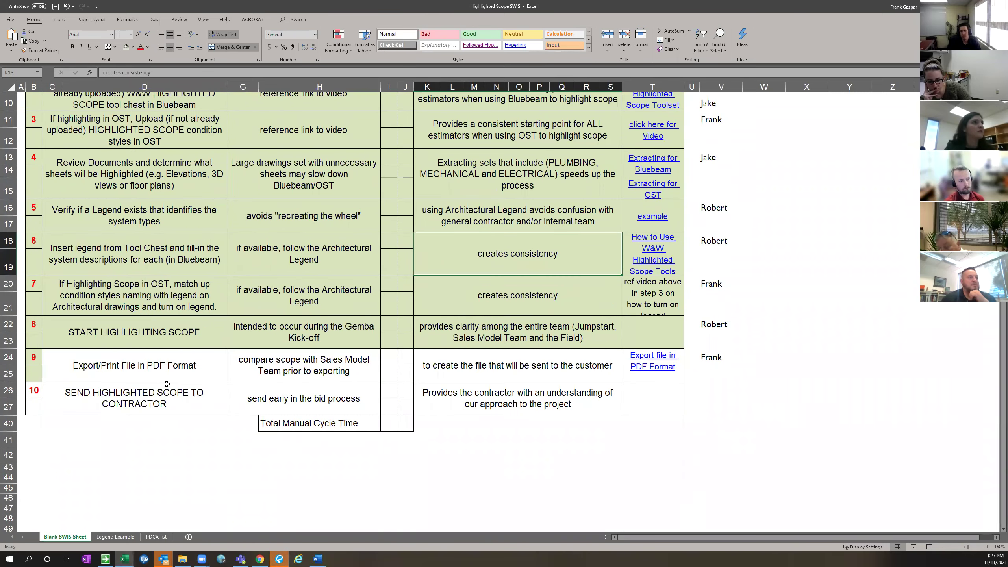
{"action": "left_click", "coordinate": [280, 559]}
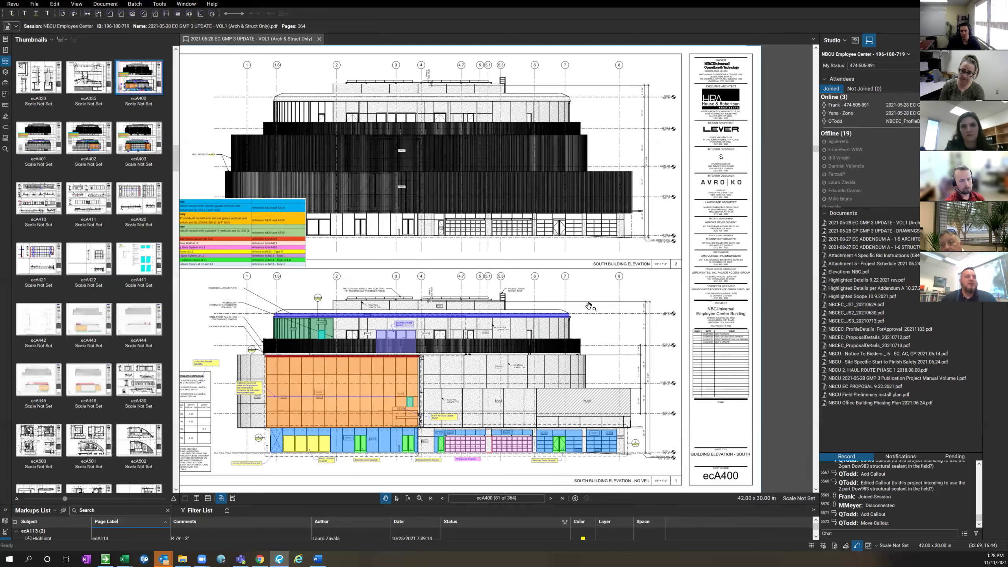
- Look through the highlighted building elevation sheets ecA400, ecA401 and ecA402
{"action": "left_click_drag", "start_coordinate": [437, 222], "coordinate": [463, 209]}
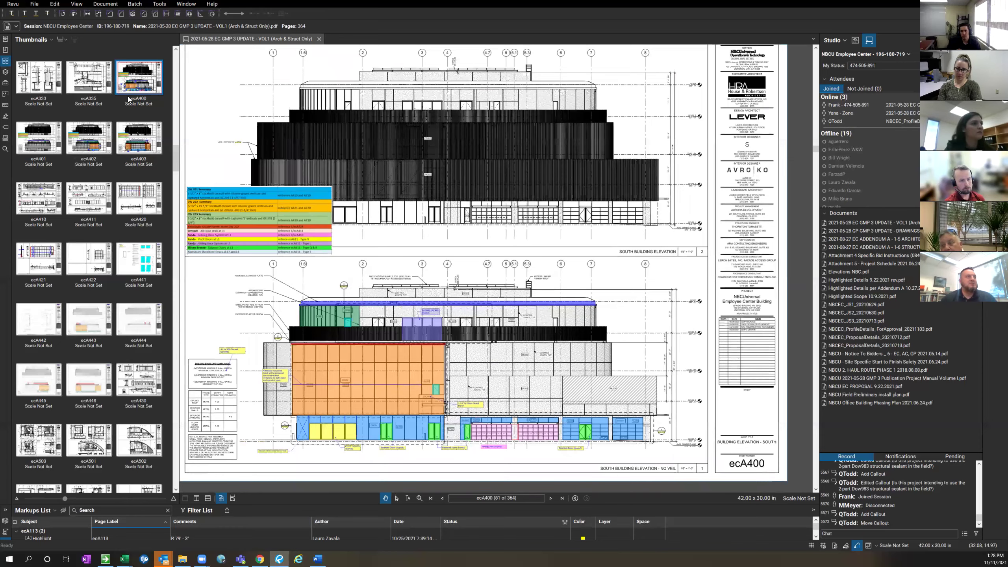
{"action": "left_click", "coordinate": [52, 145]}
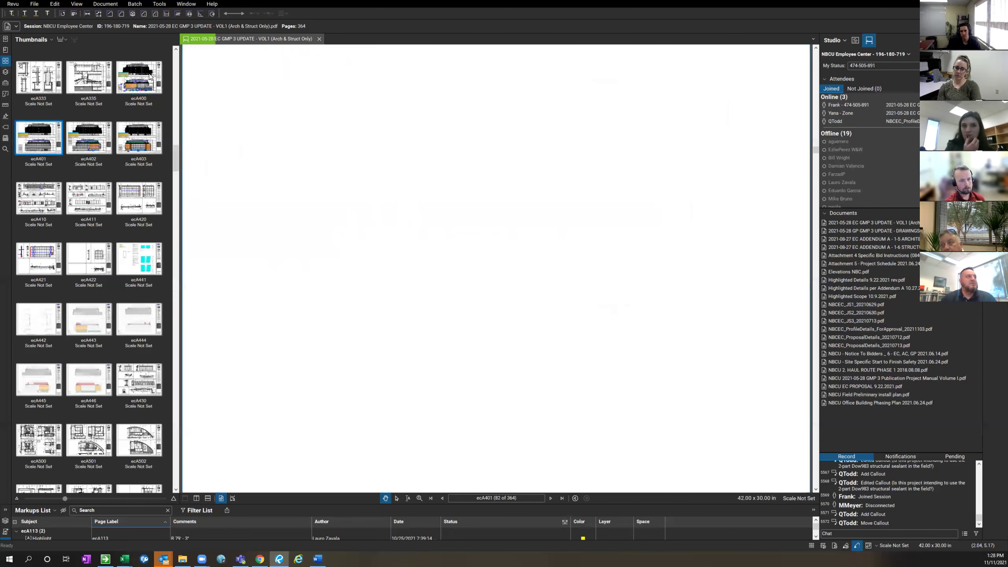
{"action": "left_click", "coordinate": [91, 135]}
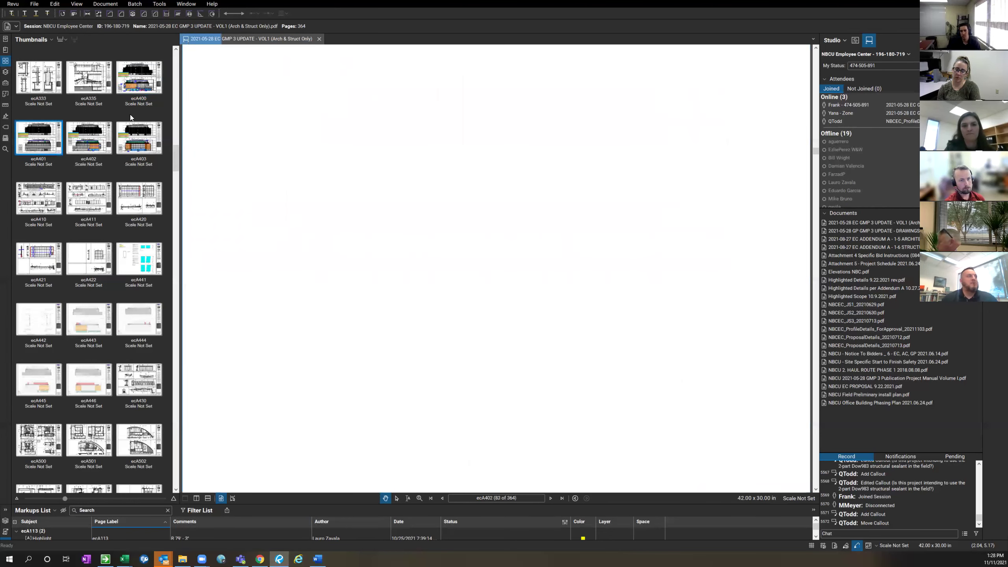
- Extract the four highlighted building elevation sheets, ecA400 through ecA403, from the drawing set as a single PDF
{"action": "left_click", "coordinate": [143, 80]}
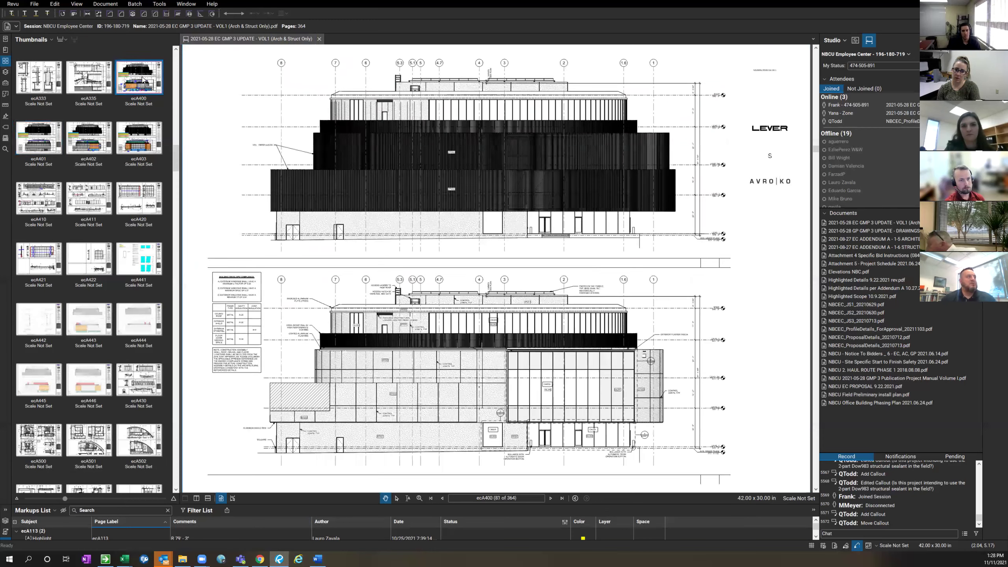
{"action": "left_click", "coordinate": [148, 142], "text": "shift"}
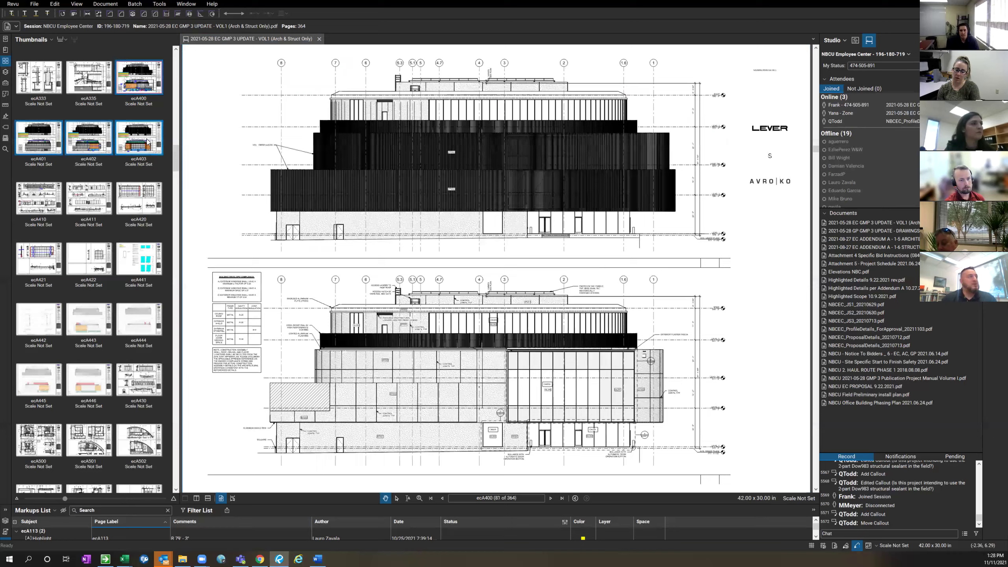
{"action": "right_click", "coordinate": [145, 81]}
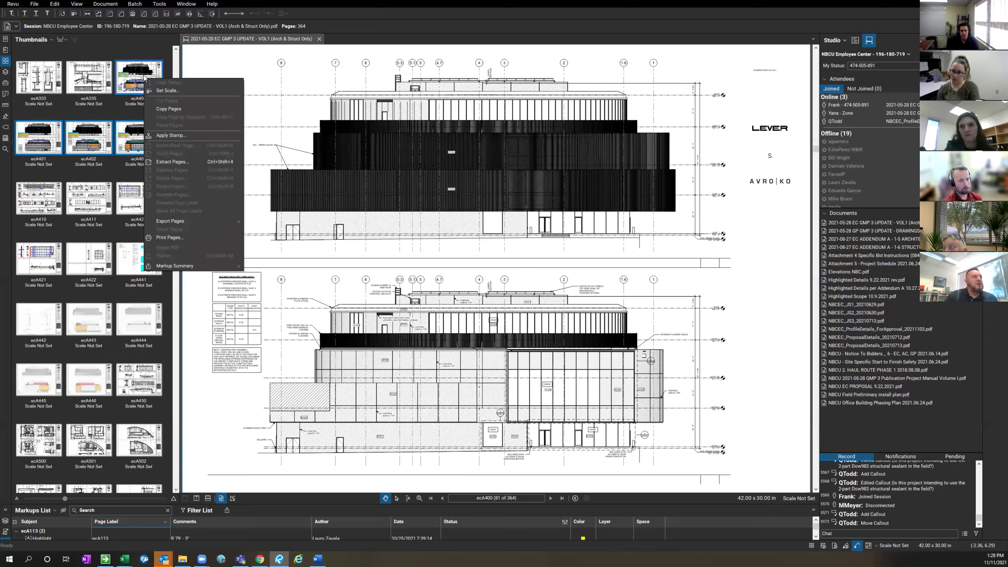
{"action": "left_click", "coordinate": [183, 164]}
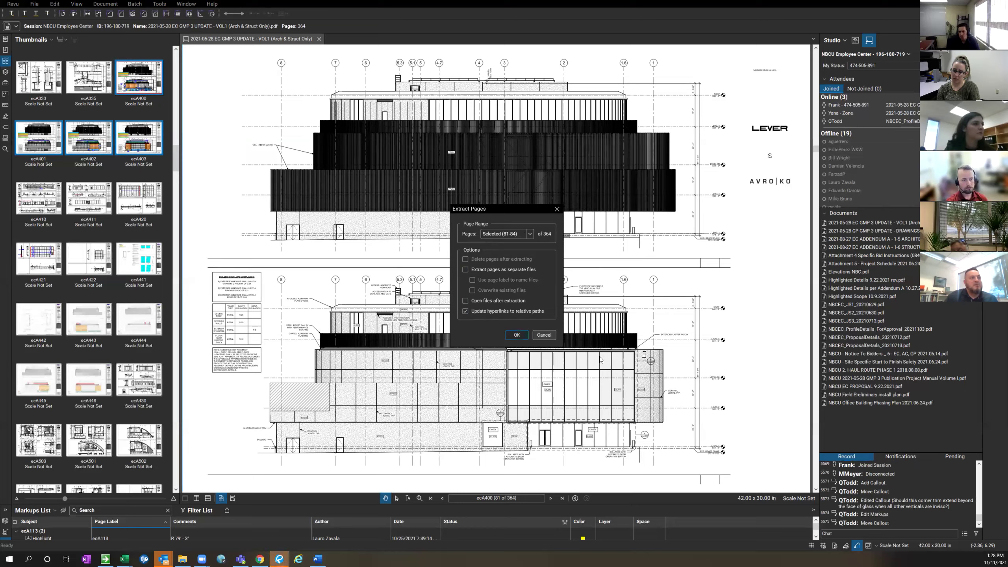
{"action": "key", "text": "Return"}
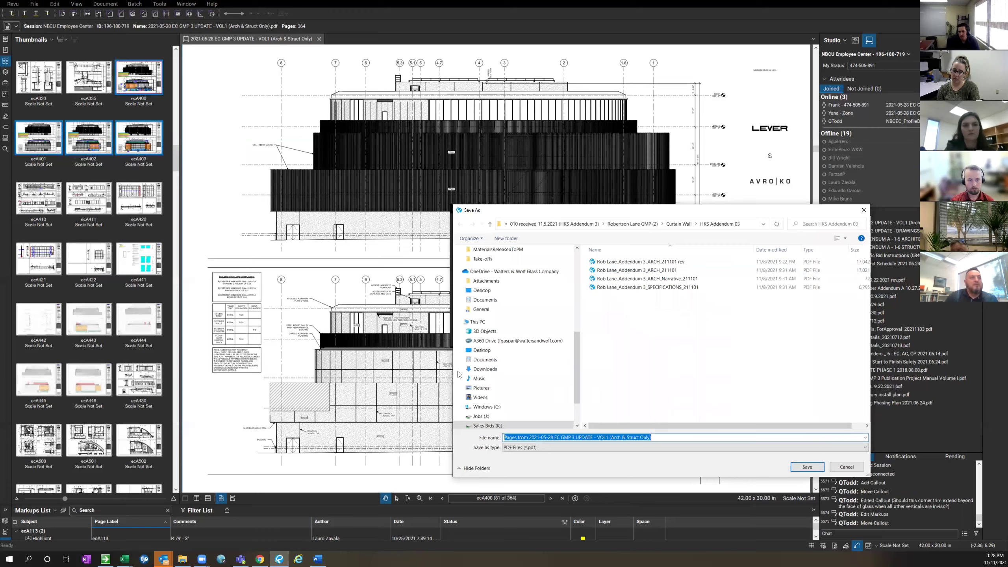
- Set the save location to the Highlighted Scope folder under NBCU_Employee_Center, Precontract on the Sales Bids (K:) drive
{"action": "scroll", "coordinate": [397, 369], "scroll_direction": "down", "scroll_amount": 2}
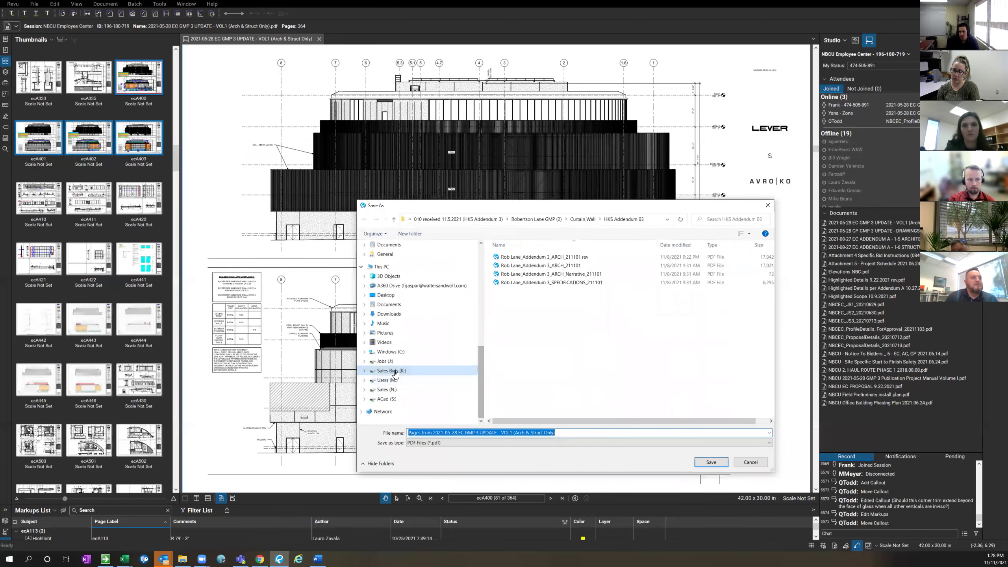
{"action": "left_click", "coordinate": [393, 371]}
{"action": "left_click", "coordinate": [536, 326]}
{"action": "key", "text": "n"}
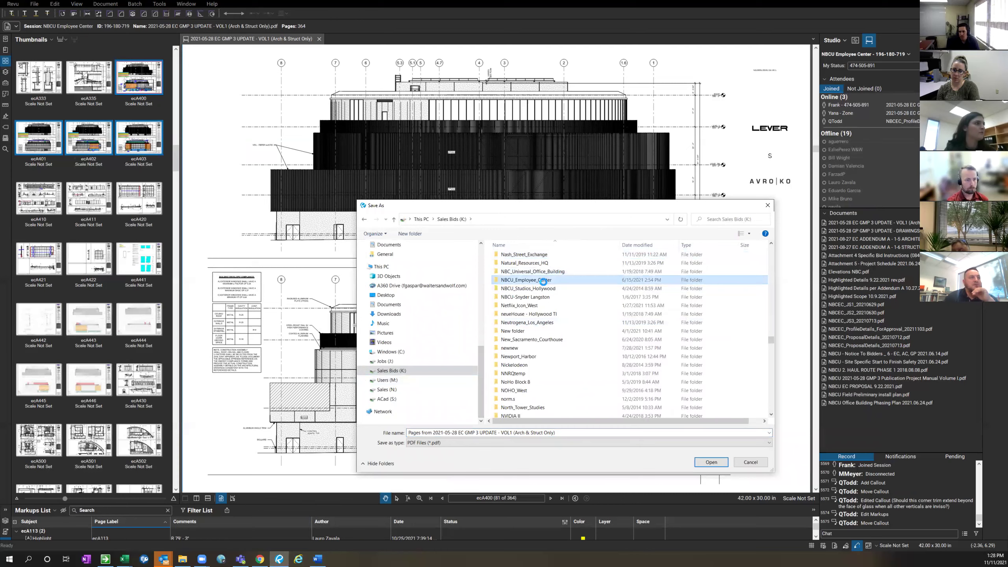
{"action": "double_click", "coordinate": [544, 281]}
{"action": "key", "text": "Return"}
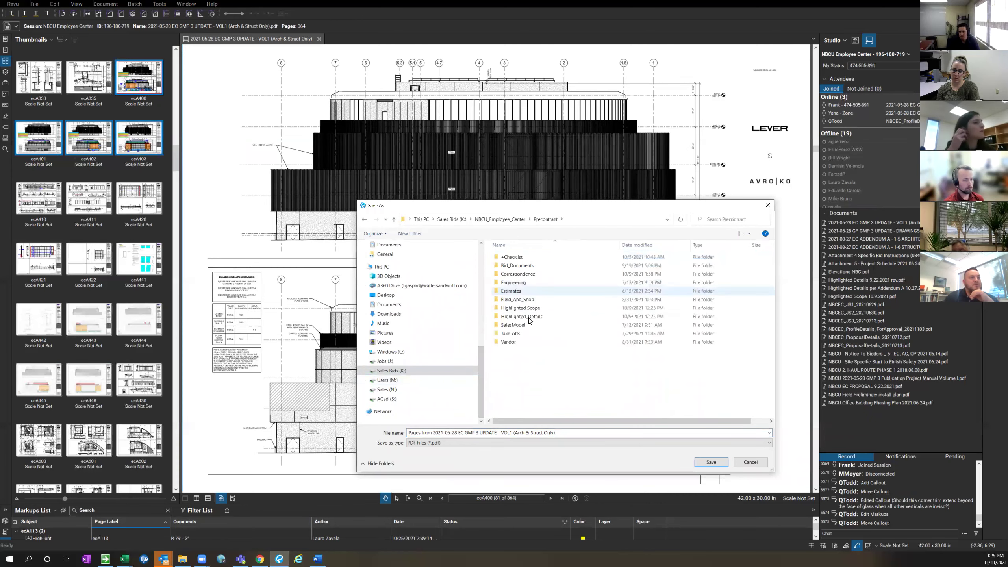
{"action": "double_click", "coordinate": [536, 308]}
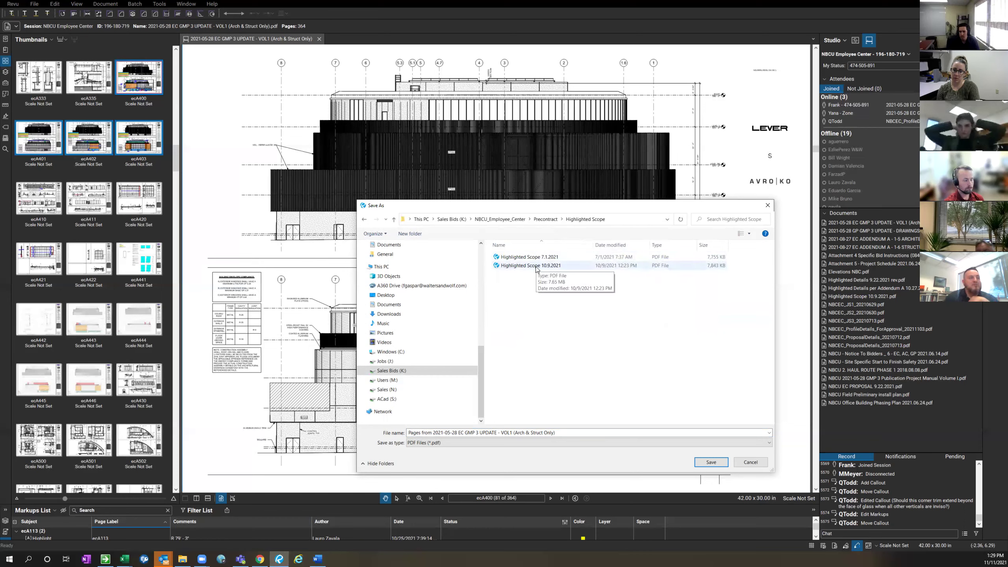
- Name the extracted PDF Highlighted Scope 11.11.2021, based on the existing 10.9.2021 file name, and save it
{"action": "left_click", "coordinate": [537, 266]}
{"action": "left_click", "coordinate": [477, 432]}
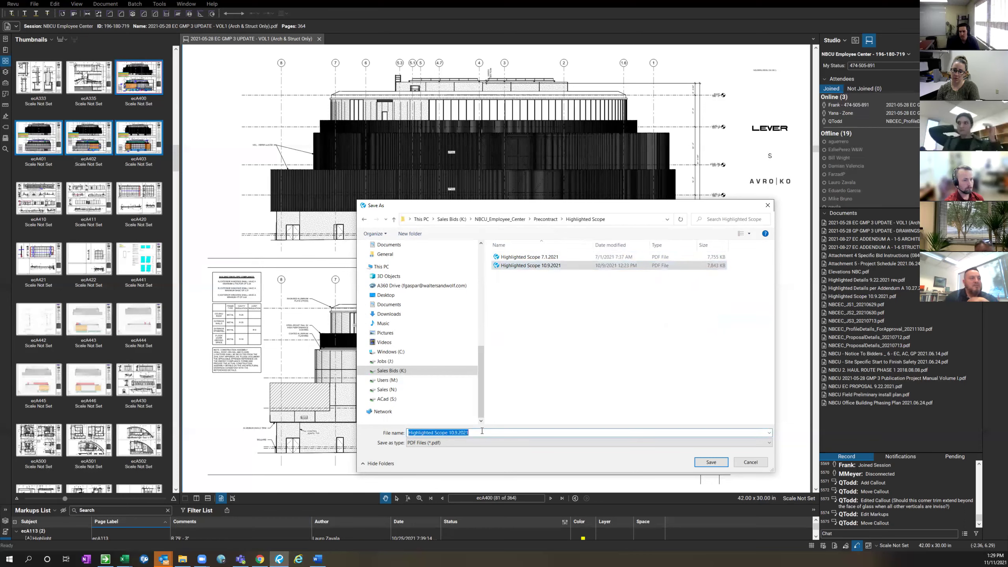
{"action": "left_click", "coordinate": [481, 432]}
{"action": "key", "text": "BackSpace"}
{"action": "key", "text": "BackSpace"}
{"action": "key", "text": "BackSpace"}
{"action": "key", "text": "BackSpace"}
{"action": "key", "text": "BackSpace"}
{"action": "key", "text": "BackSpace"}
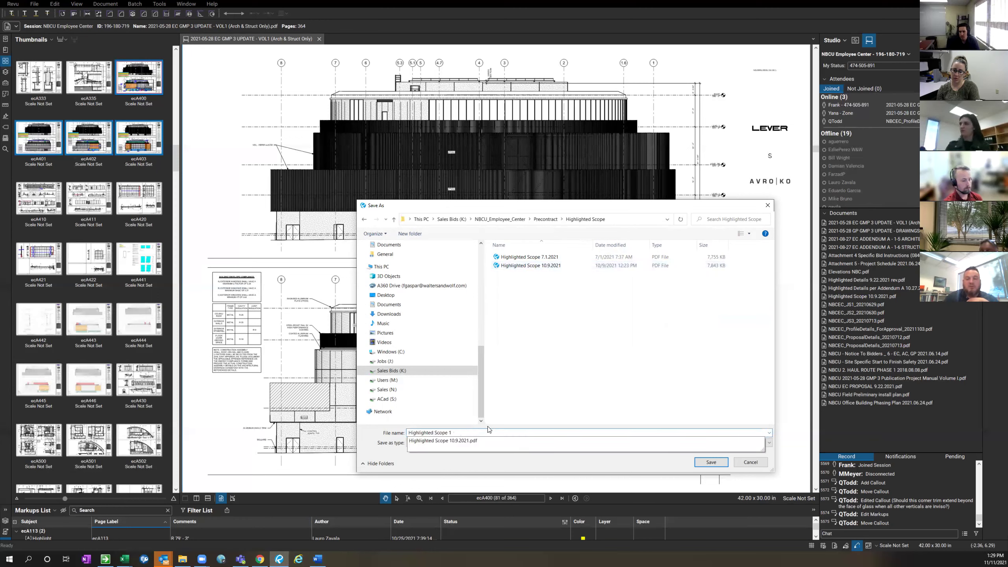
{"action": "type", "text": "1.11.202"}
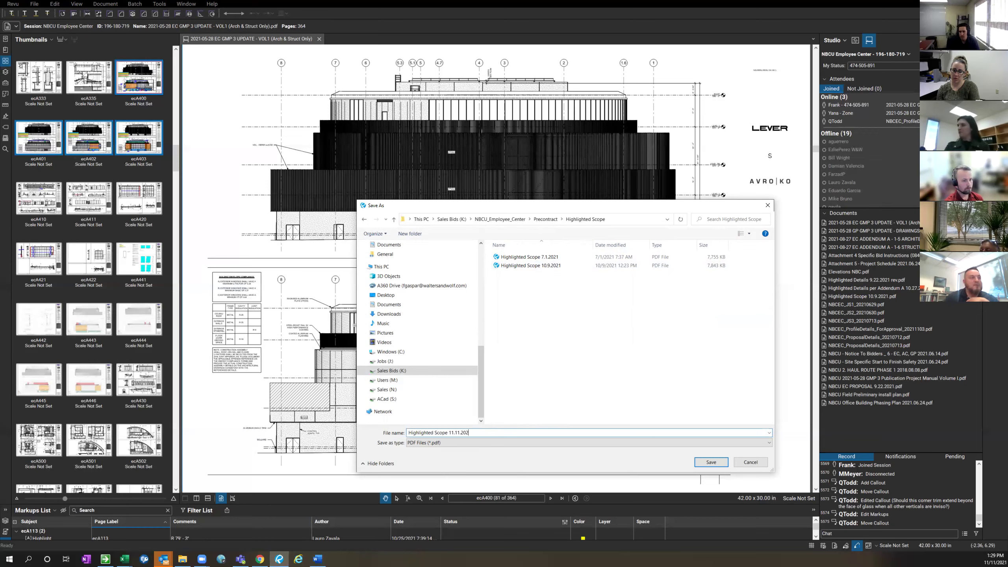
{"action": "key", "text": "Return"}
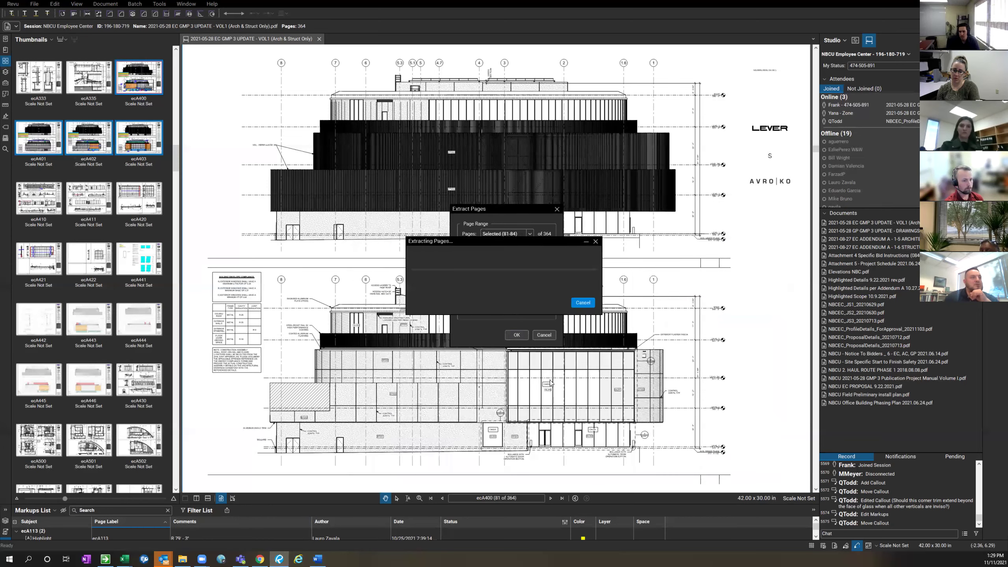
{"action": "left_click", "coordinate": [543, 334]}
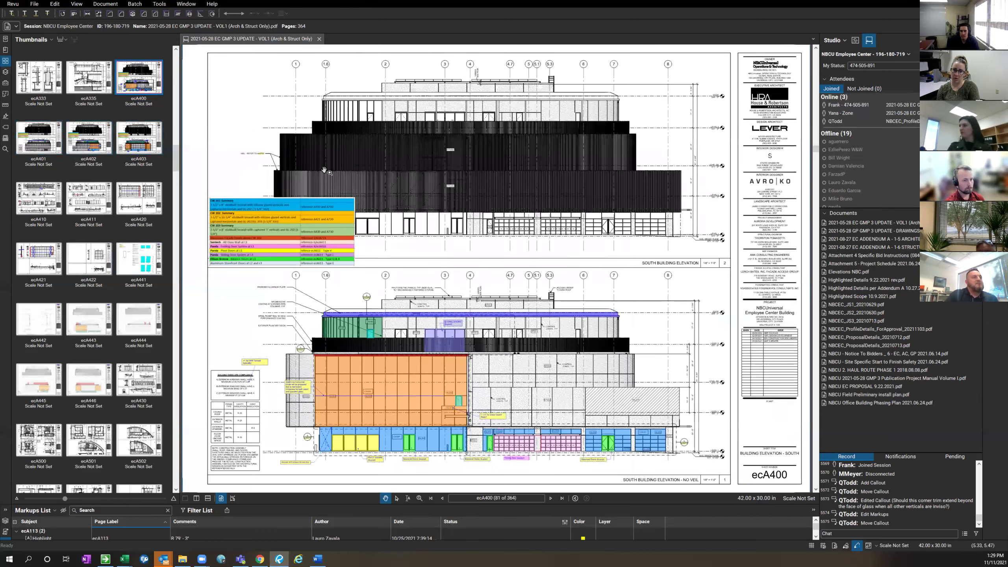
- Switch to File Explorer and open Highlighted Scope 11.11.2021 from the NBCU_Employee_Center project's Precontract Highlighted Scope folder on Sales Bids (K:)
{"action": "left_click", "coordinate": [183, 559]}
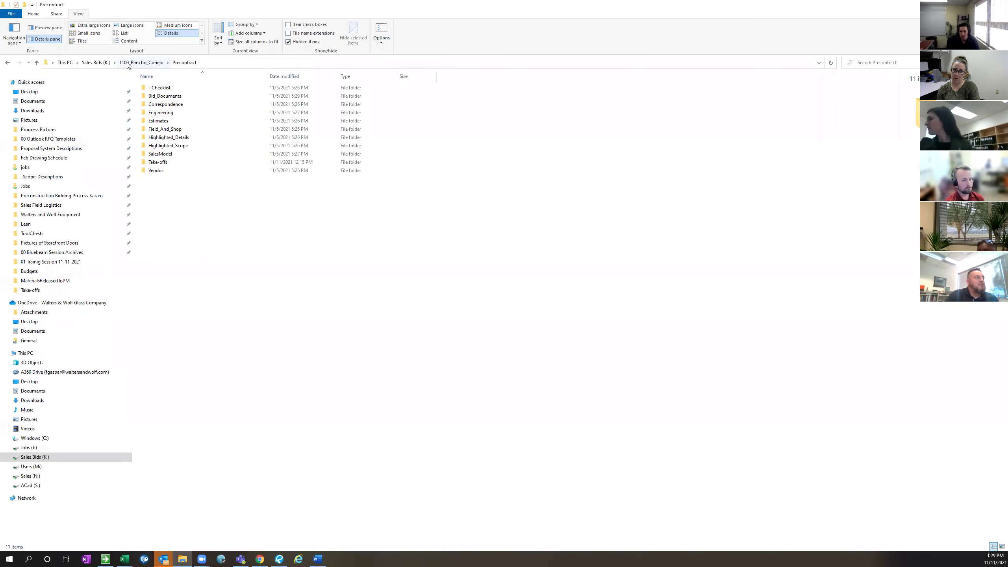
{"action": "left_click", "coordinate": [96, 62]}
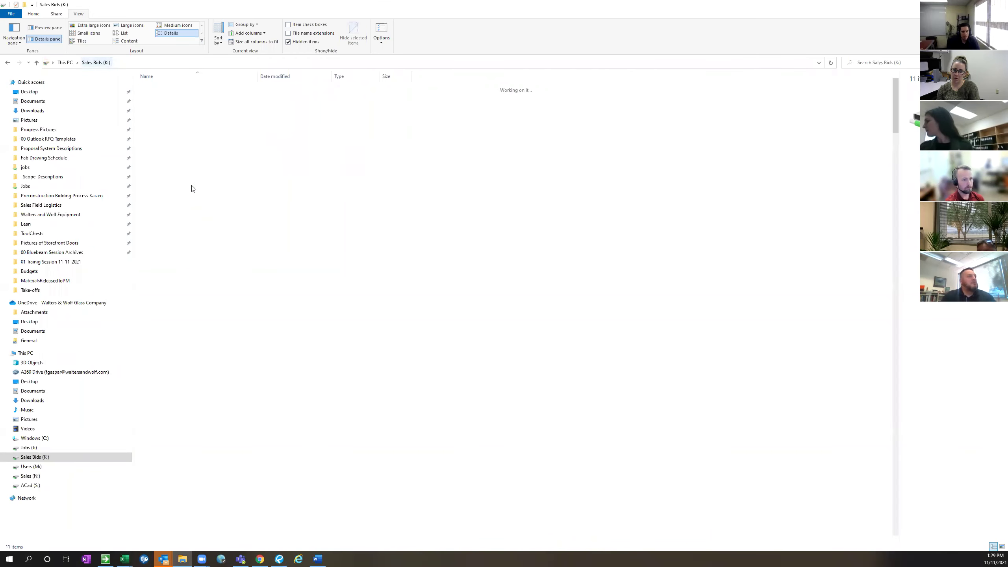
{"action": "left_click", "coordinate": [193, 186]}
{"action": "key", "text": "h"}
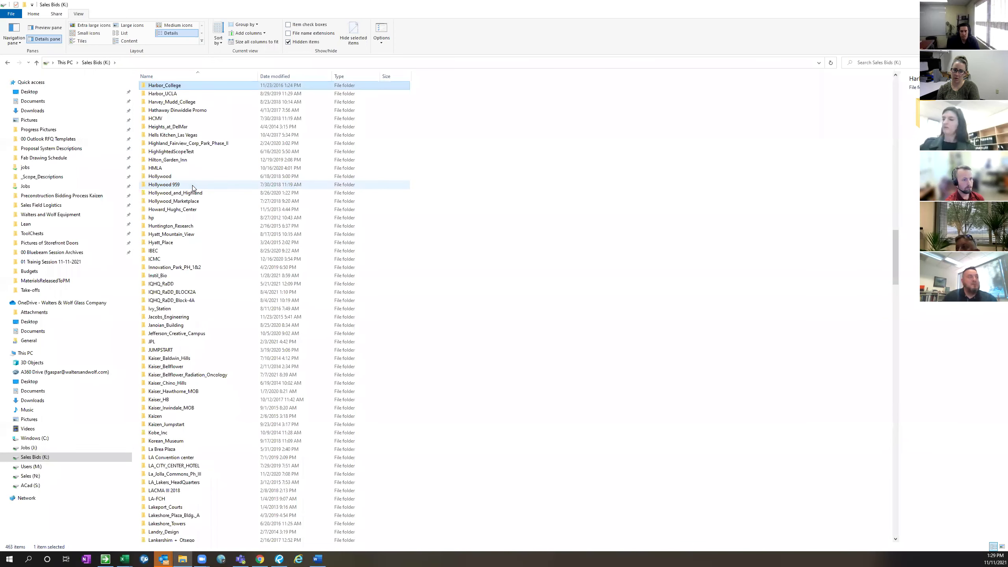
{"action": "left_click", "coordinate": [190, 187]}
{"action": "key", "text": "n"}
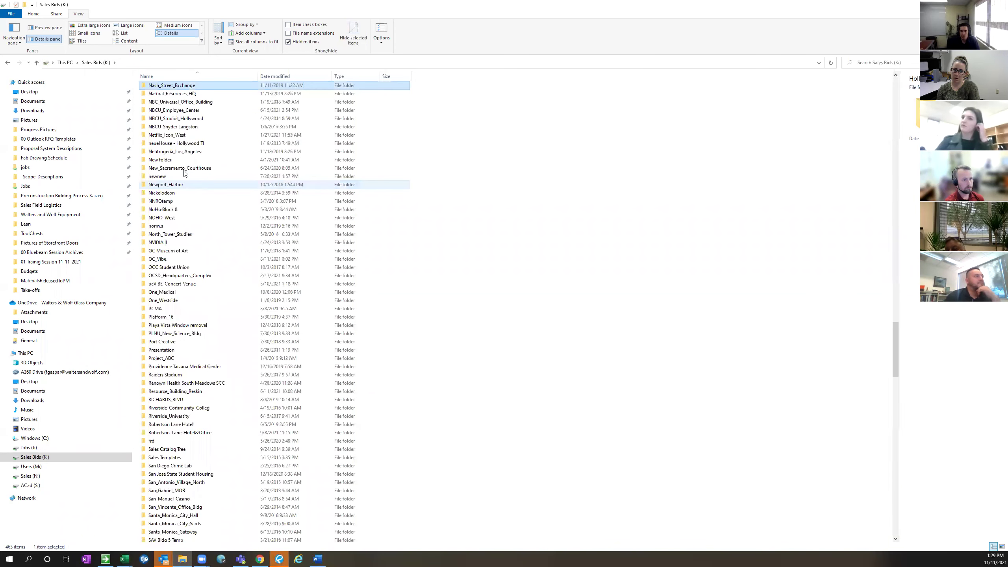
{"action": "double_click", "coordinate": [190, 110]}
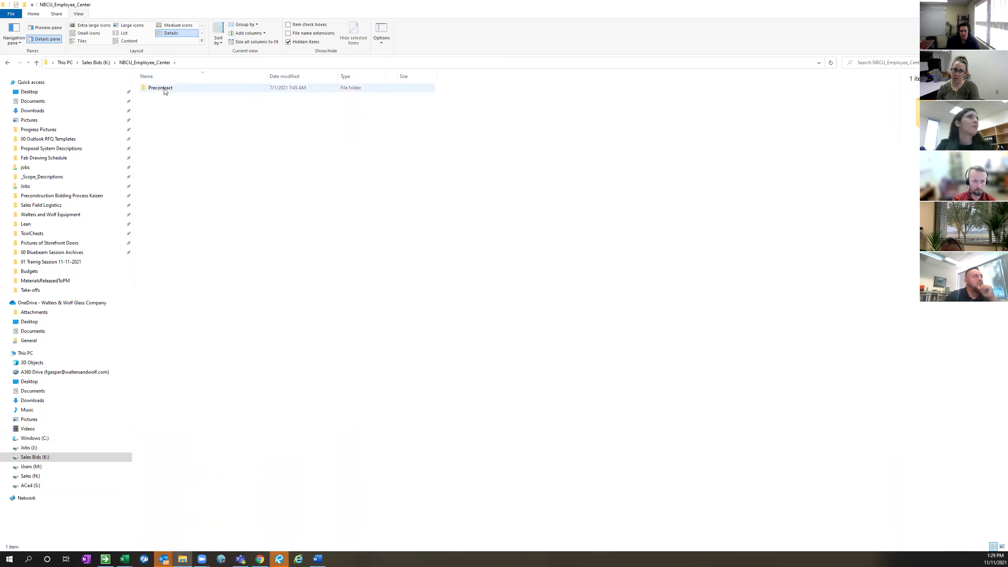
{"action": "double_click", "coordinate": [162, 87]}
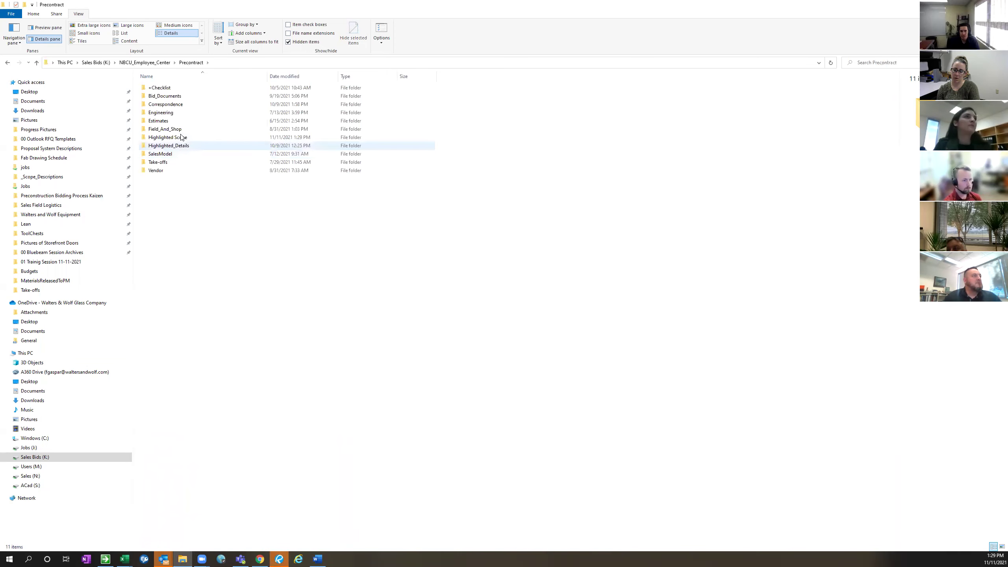
{"action": "double_click", "coordinate": [175, 138]}
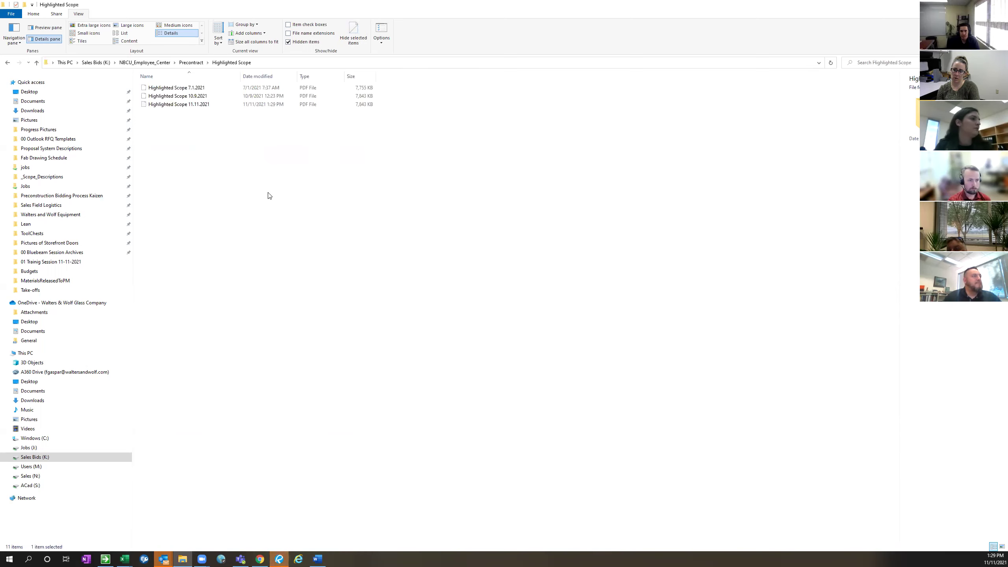
{"action": "double_click", "coordinate": [196, 107]}
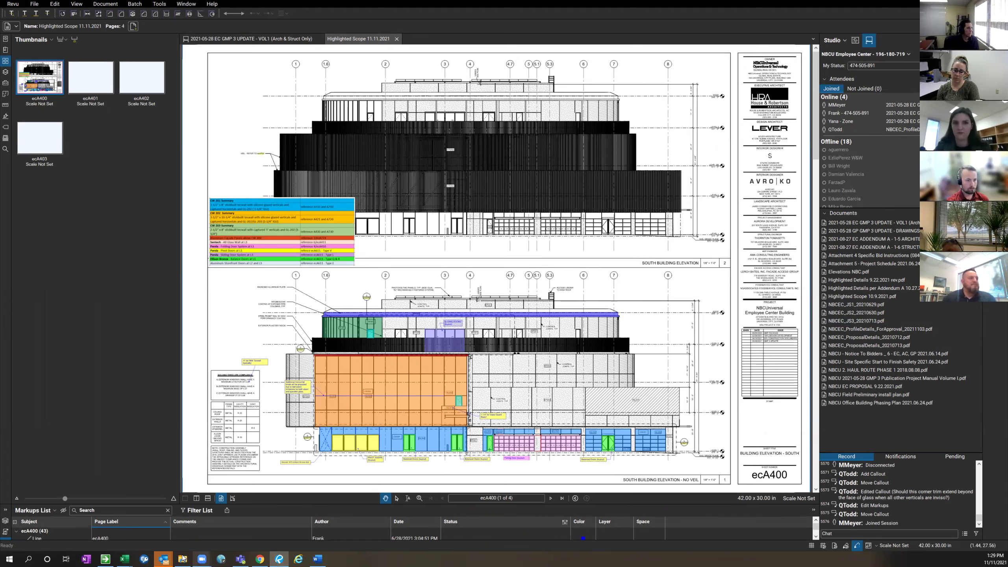
- Switch to the Highlighted Scope SWIS workbook in Excel and shade the step 9 row, Export/Print File in PDF Format, green
{"action": "mouse_move", "coordinate": [134, 558]}
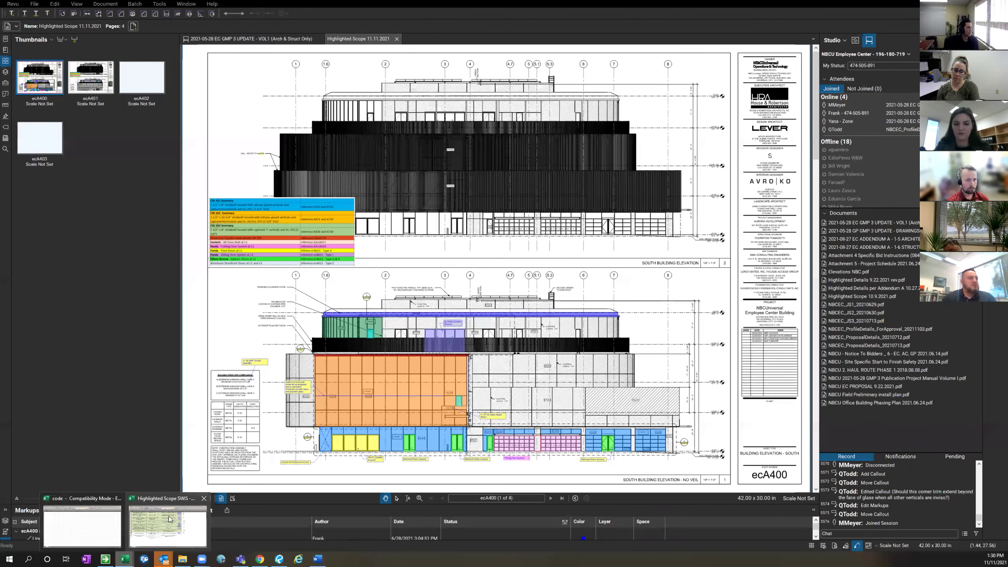
{"action": "left_click", "coordinate": [167, 528]}
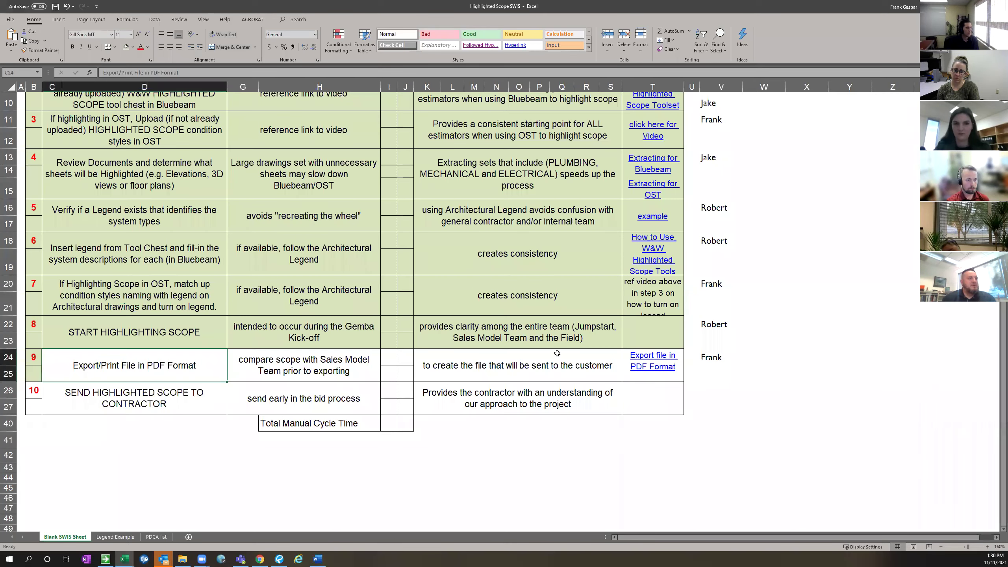
{"action": "left_click_drag", "start_coordinate": [626, 355], "coordinate": [636, 361]}
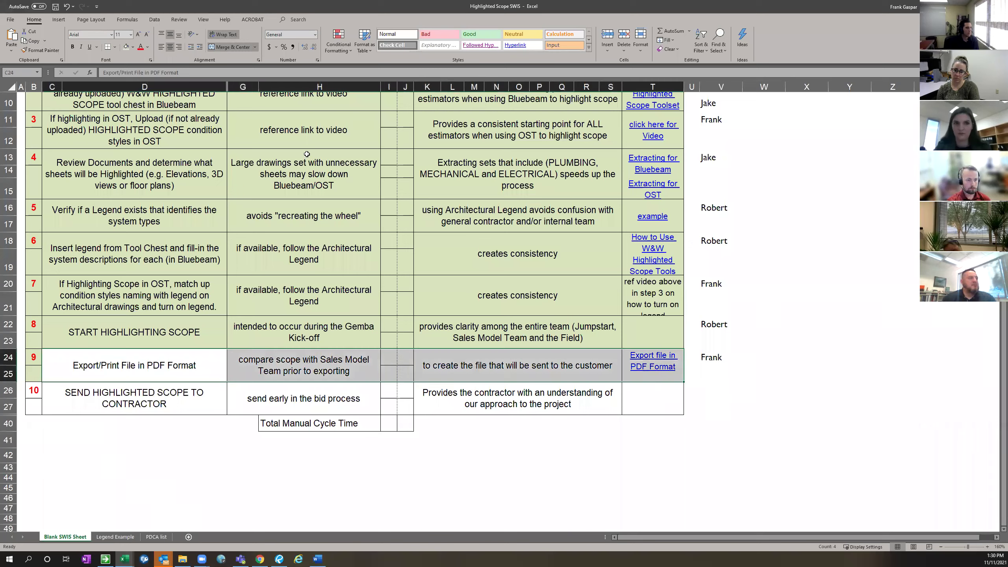
{"action": "key", "text": "F4"}
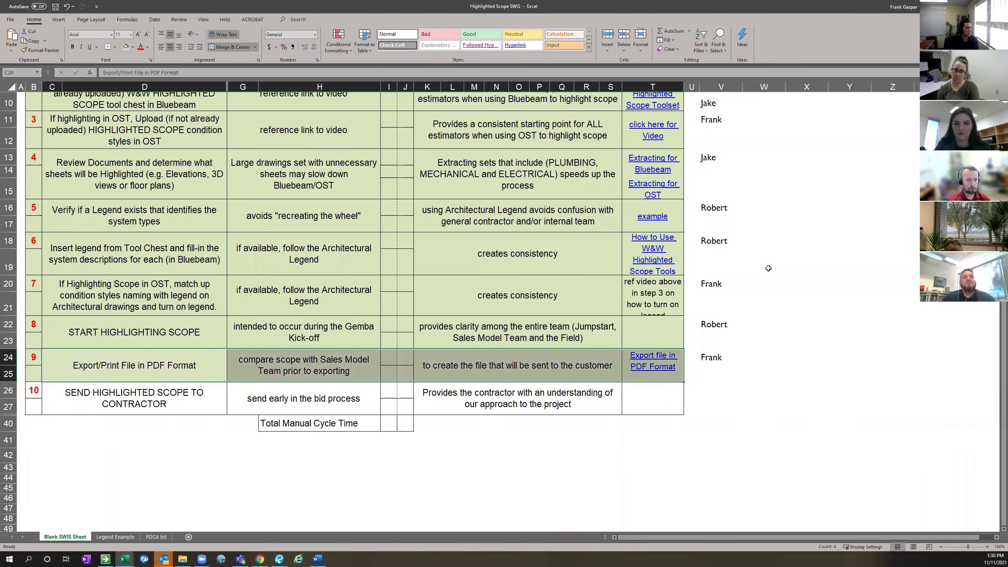
{"action": "left_click", "coordinate": [767, 263]}
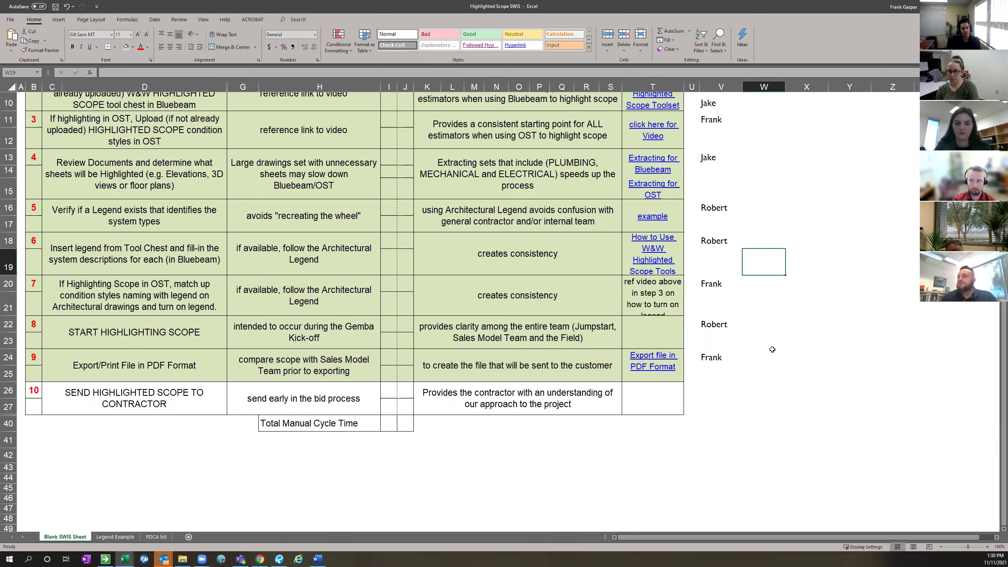
{"action": "left_click", "coordinate": [799, 396]}
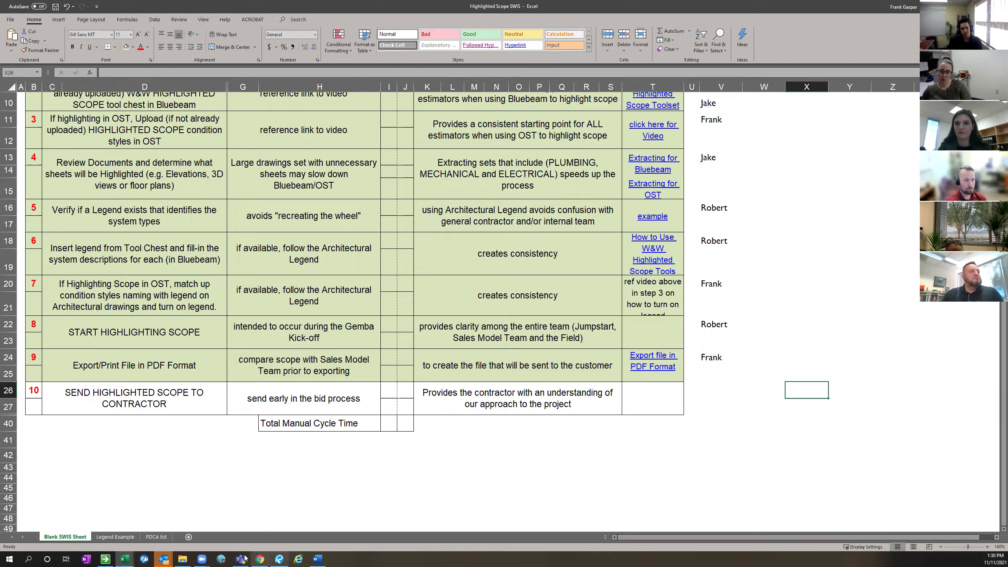
- Return to the NBCU GMP 3 drawing set in Bluebeam and view sheet ecA401 alongside the W&W Highlighted Scope tool set
{"action": "left_click", "coordinate": [280, 559]}
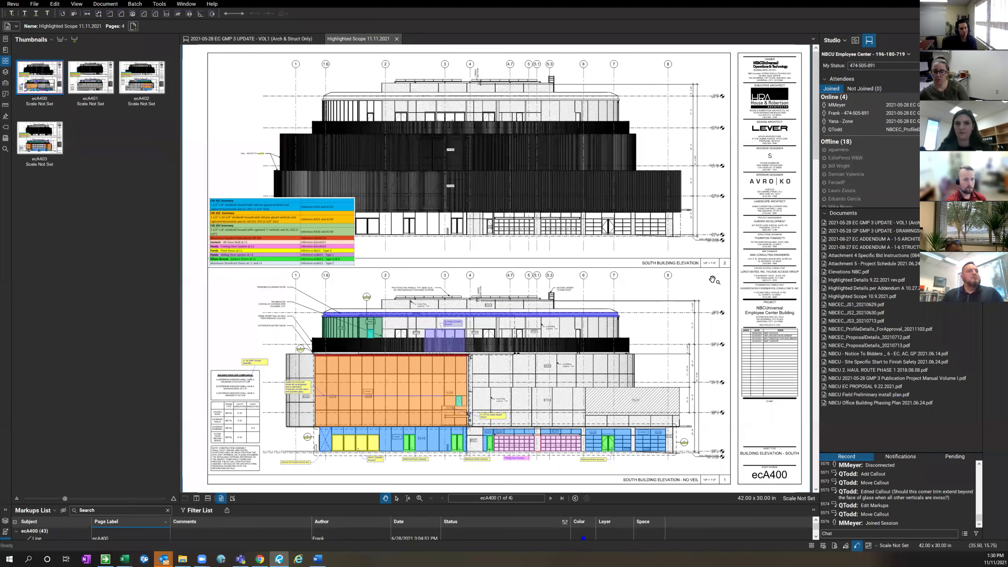
{"action": "left_click", "coordinate": [256, 38]}
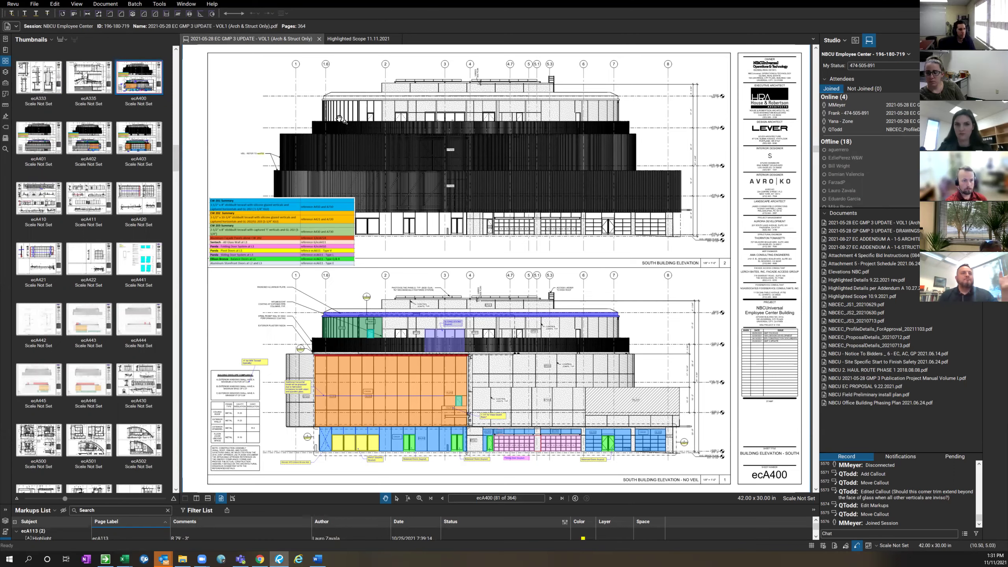
{"action": "left_click", "coordinate": [551, 500]}
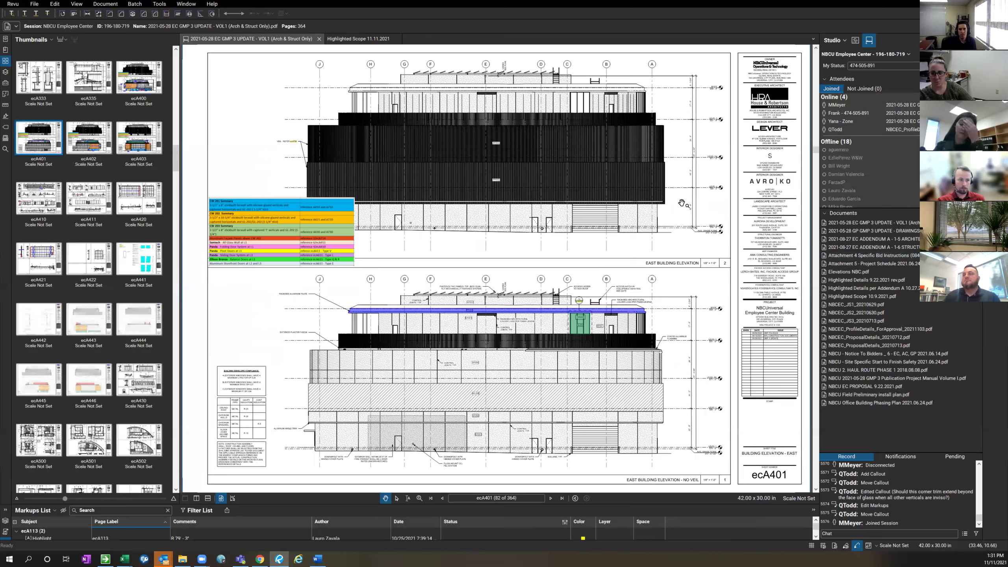
{"action": "left_click", "coordinate": [5, 84]}
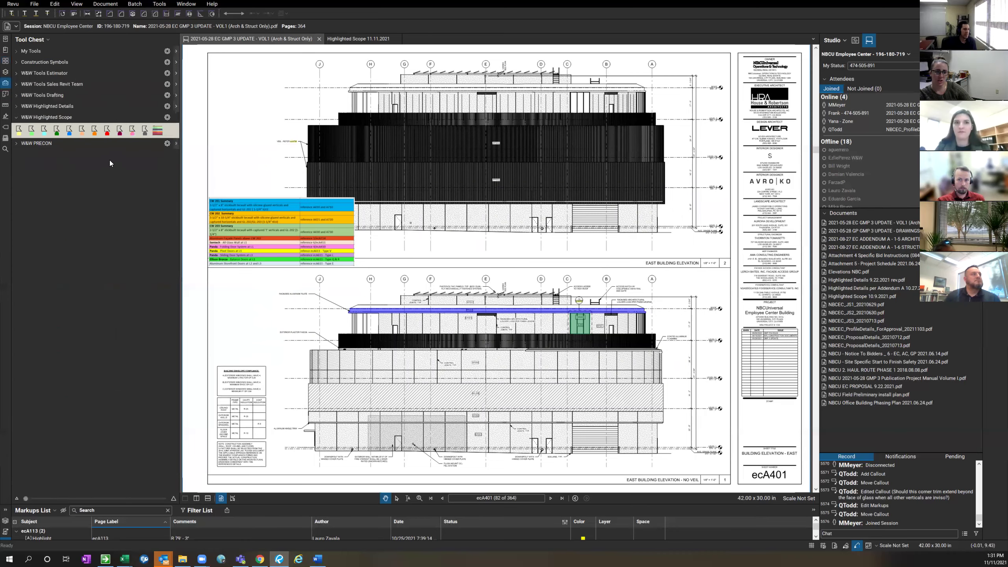
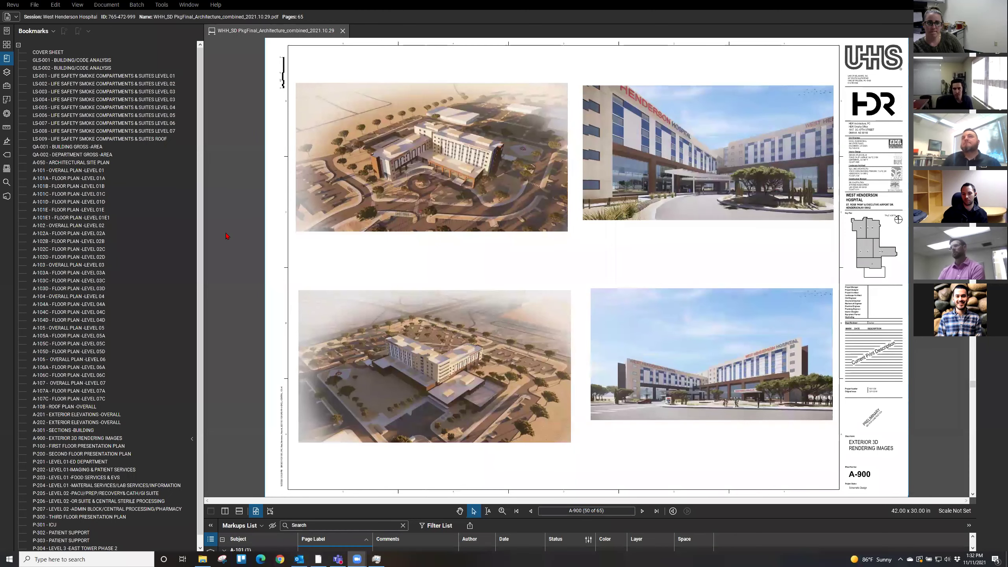
- Go to the cover sheet of the West Henderson Hospital set to view its legend and bring up the available tool sets
{"action": "left_click", "coordinate": [57, 54]}
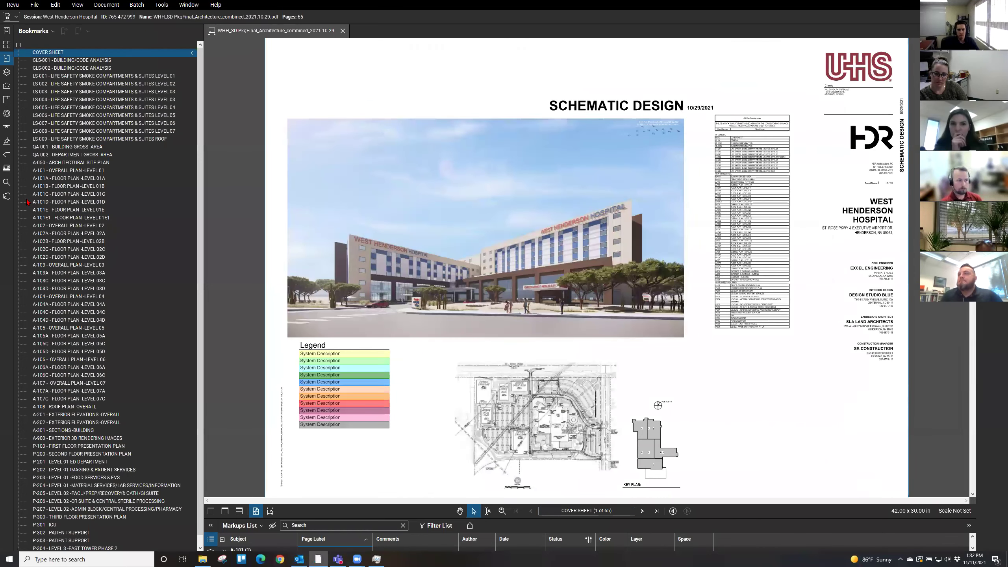
{"action": "left_click", "coordinate": [7, 196]}
{"action": "left_click", "coordinate": [6, 86]}
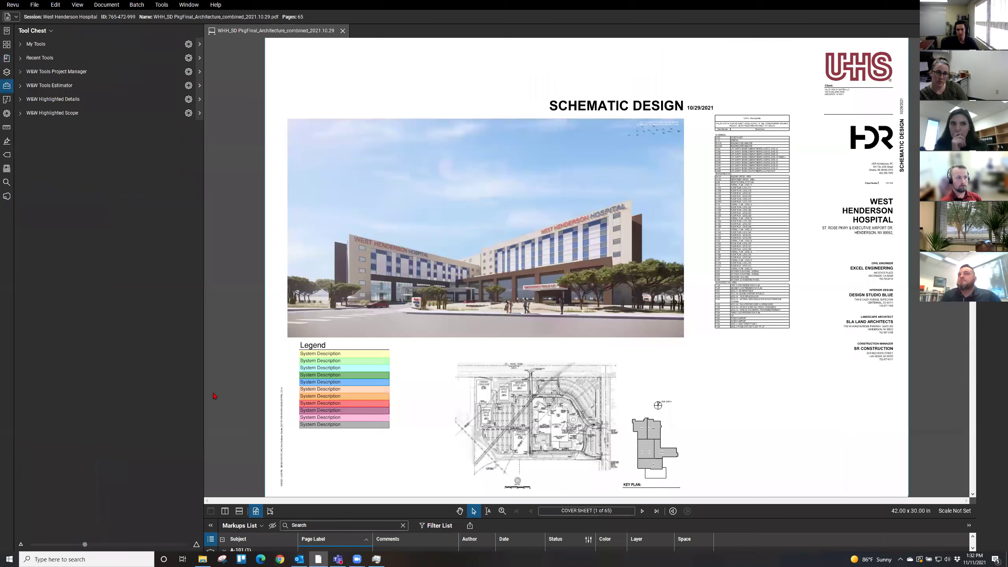
- Duplicate the grey tool in the W&W Highlighted Scope tool set and set the copy's line and fill colors to dark purple
{"action": "left_click", "coordinate": [80, 114]}
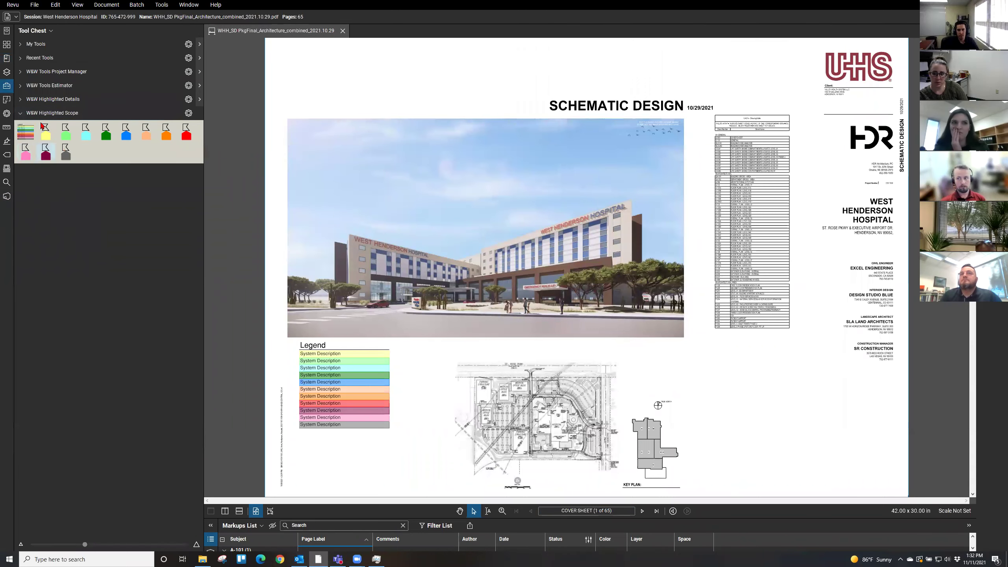
{"action": "right_click", "coordinate": [64, 153]}
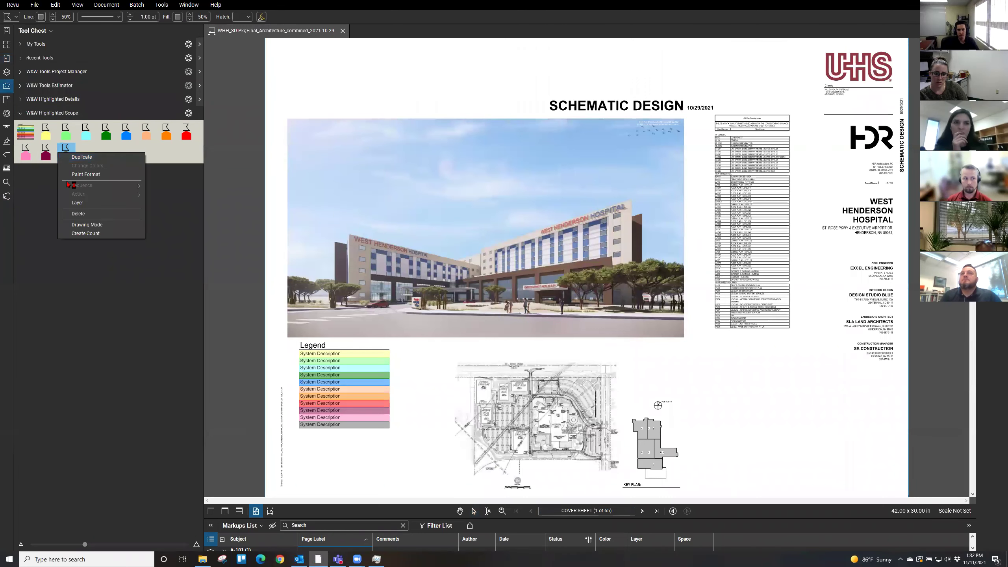
{"action": "left_click", "coordinate": [81, 157]}
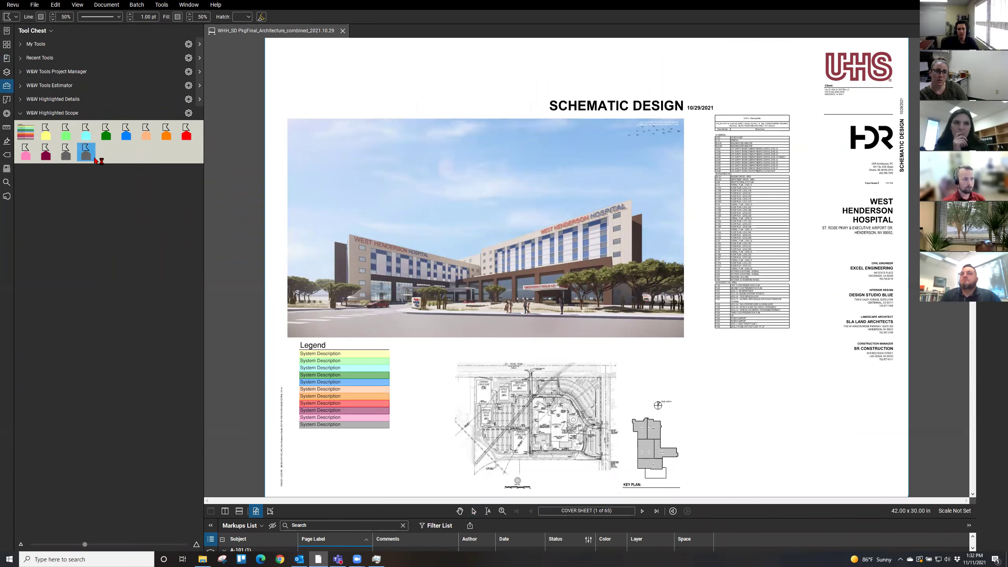
{"action": "left_click", "coordinate": [40, 17]}
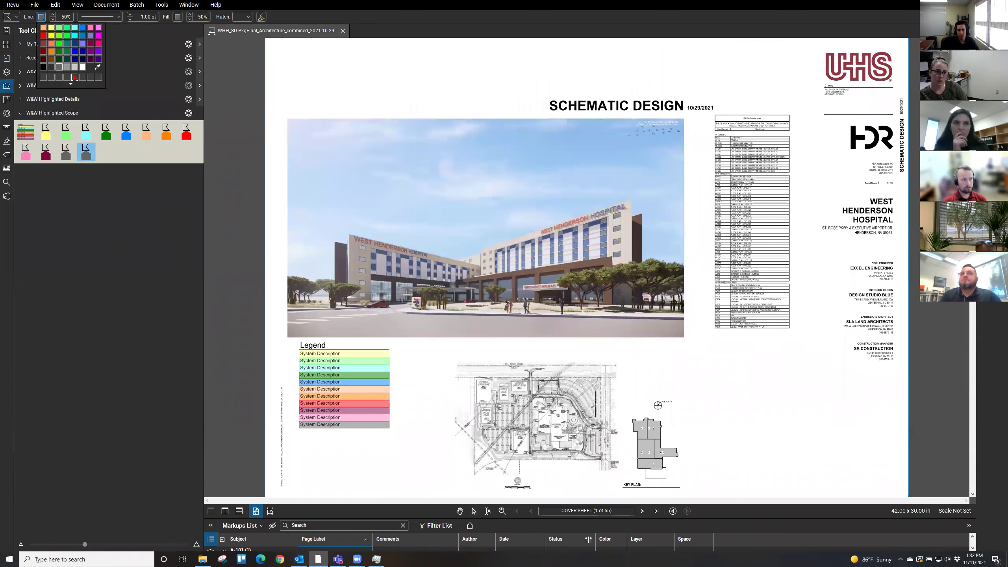
{"action": "left_click", "coordinate": [102, 60]}
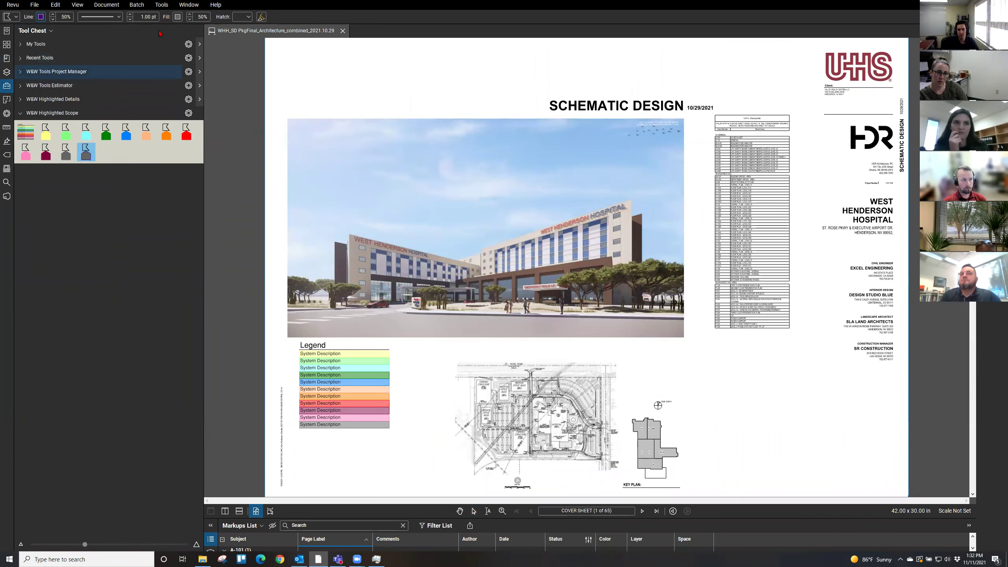
{"action": "left_click", "coordinate": [178, 16]}
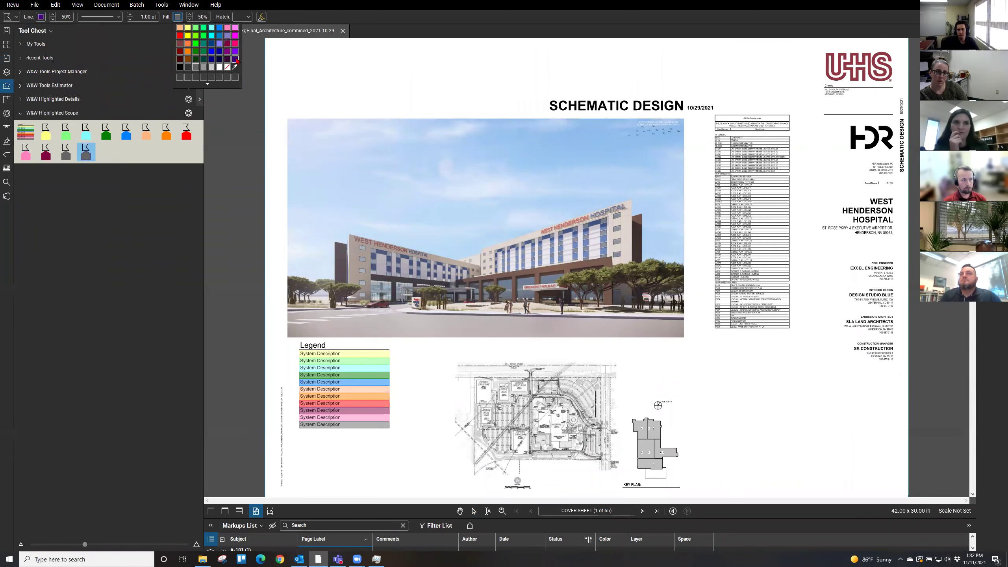
{"action": "left_click", "coordinate": [236, 60]}
{"action": "key", "text": "Escape"}
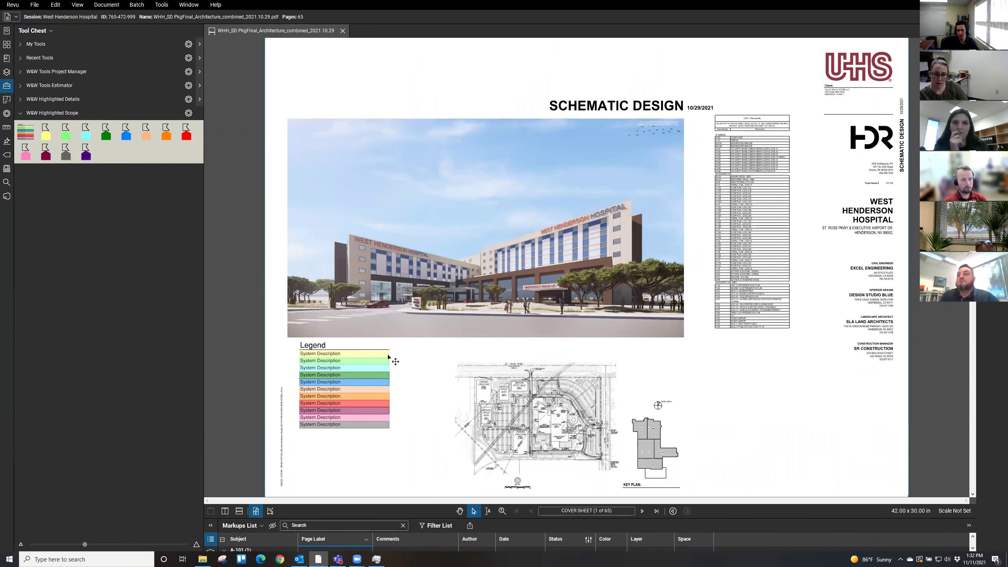
{"action": "left_click_drag", "start_coordinate": [403, 338], "coordinate": [336, 479]}
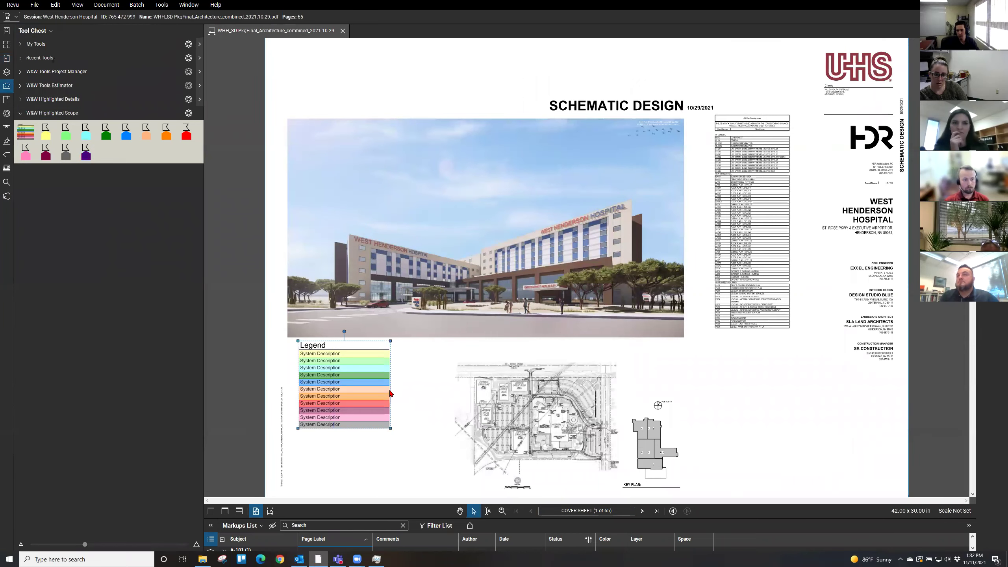
{"action": "key", "text": "Escape"}
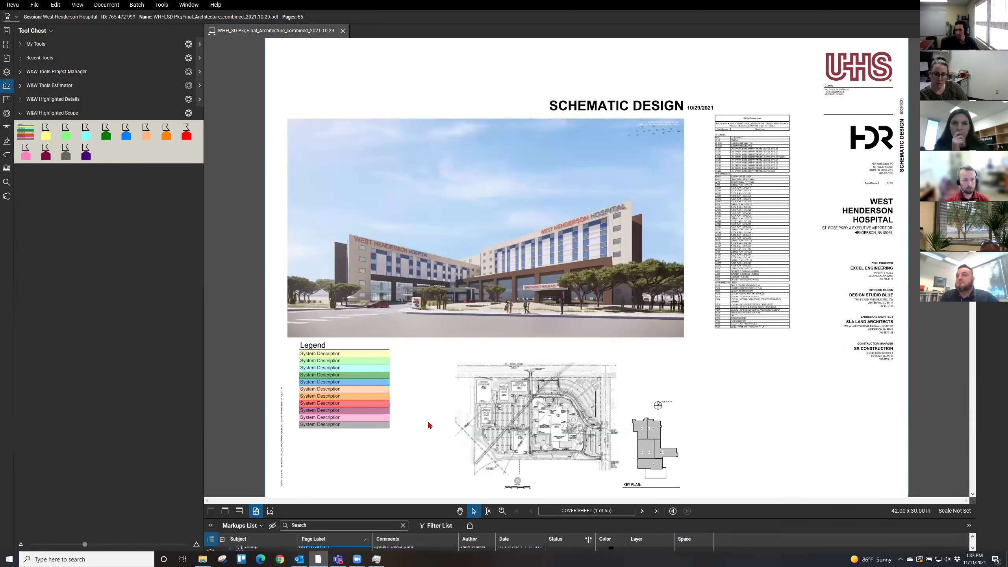
{"action": "key", "text": "t"}
{"action": "scroll", "coordinate": [338, 387], "scroll_direction": "up", "scroll_amount": 5}
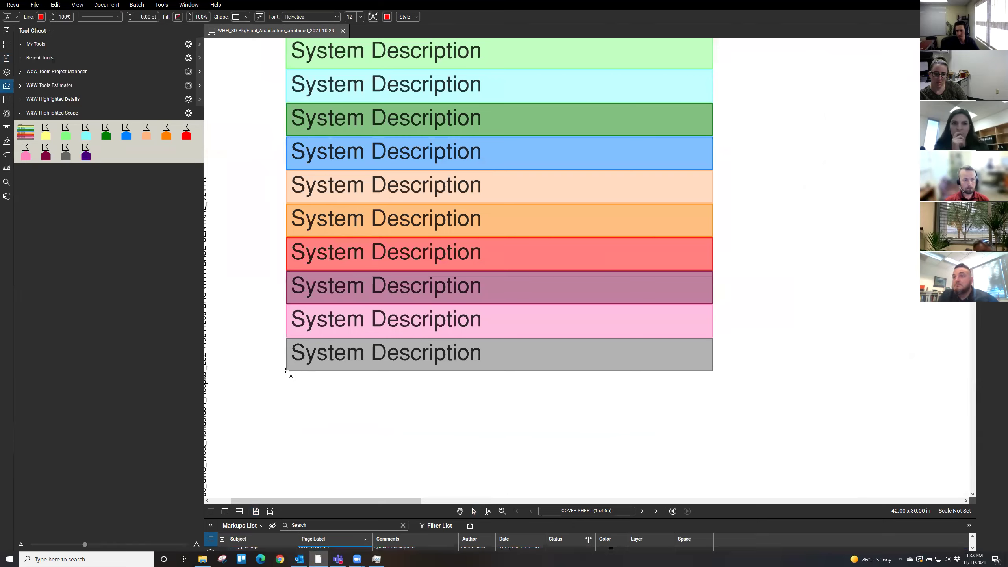
{"action": "left_click_drag", "start_coordinate": [286, 371], "coordinate": [704, 402]}
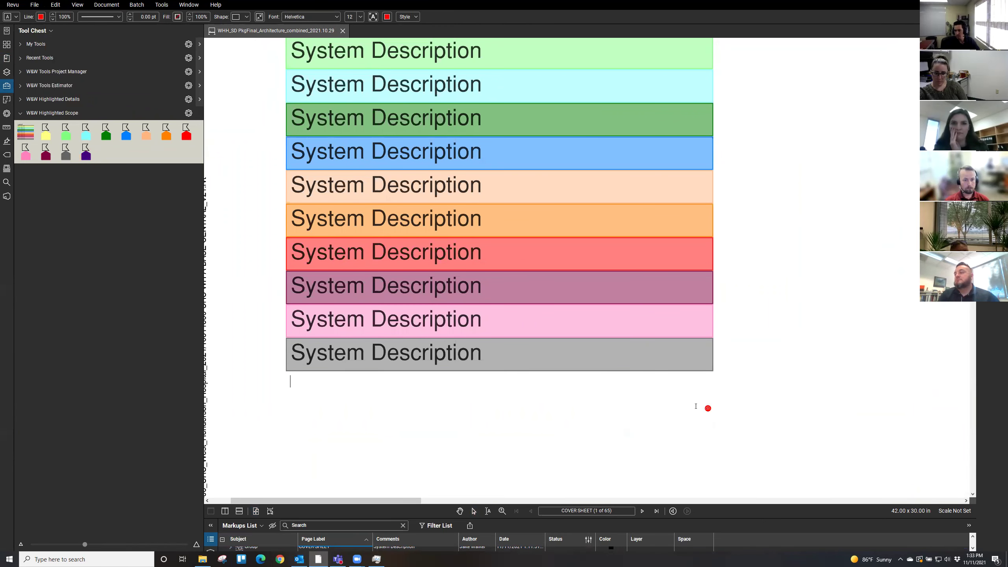
{"action": "key", "text": "Escape"}
{"action": "left_click", "coordinate": [689, 369]}
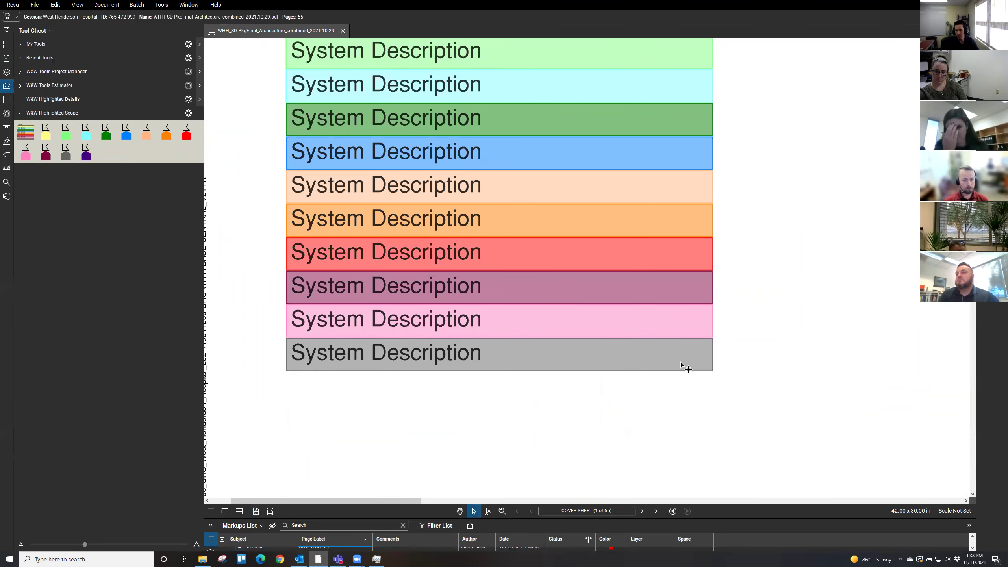
{"action": "left_click", "coordinate": [701, 397]}
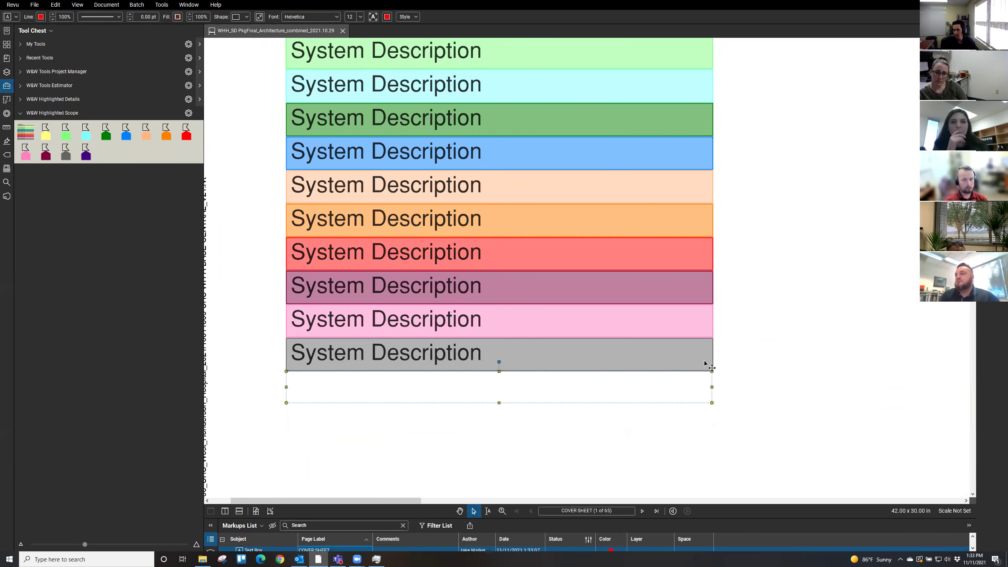
- Ungroup the cover sheet legend and place a copy of its grey System Description row directly beneath the original
{"action": "right_click", "coordinate": [675, 345]}
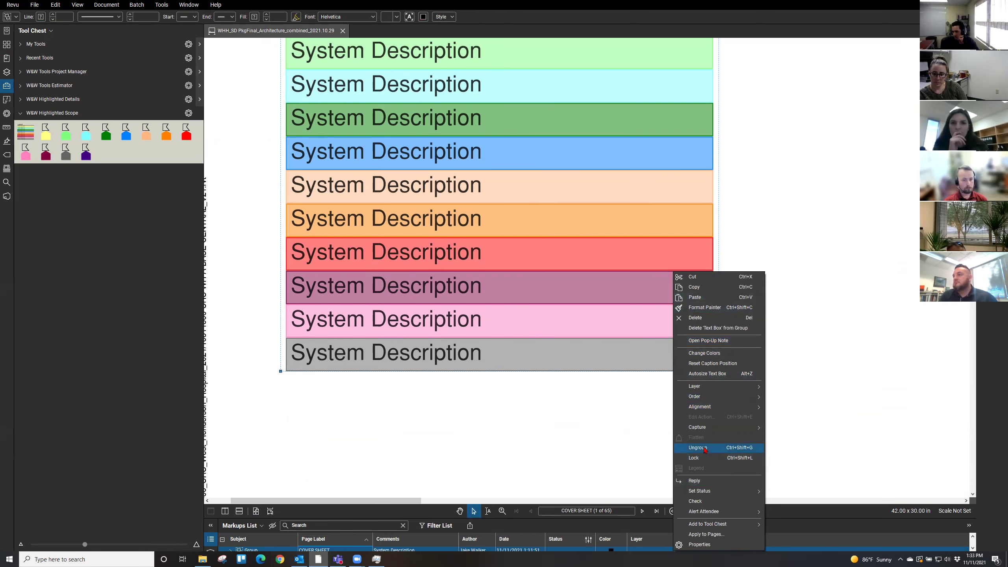
{"action": "left_click", "coordinate": [448, 335]}
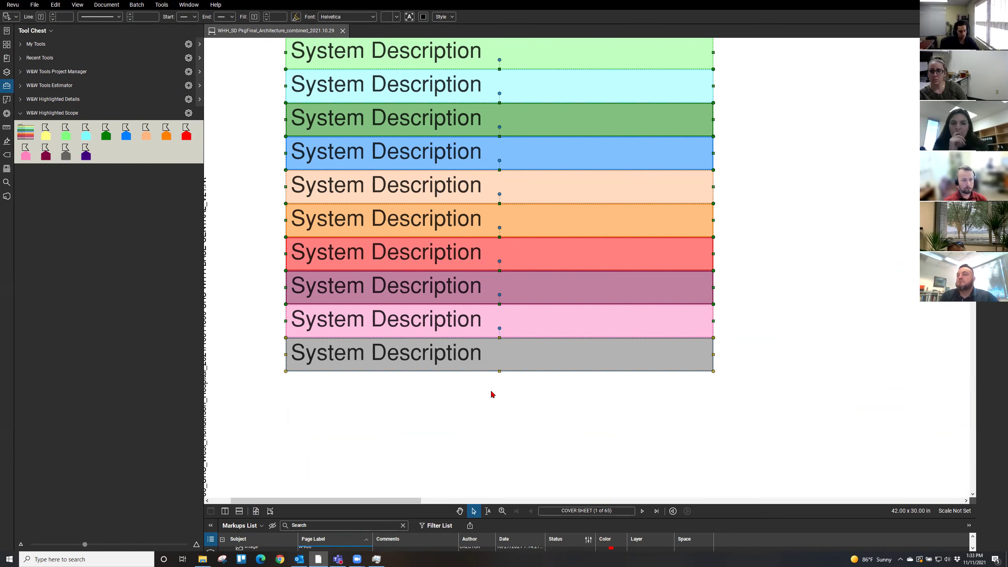
{"action": "left_click", "coordinate": [459, 360]}
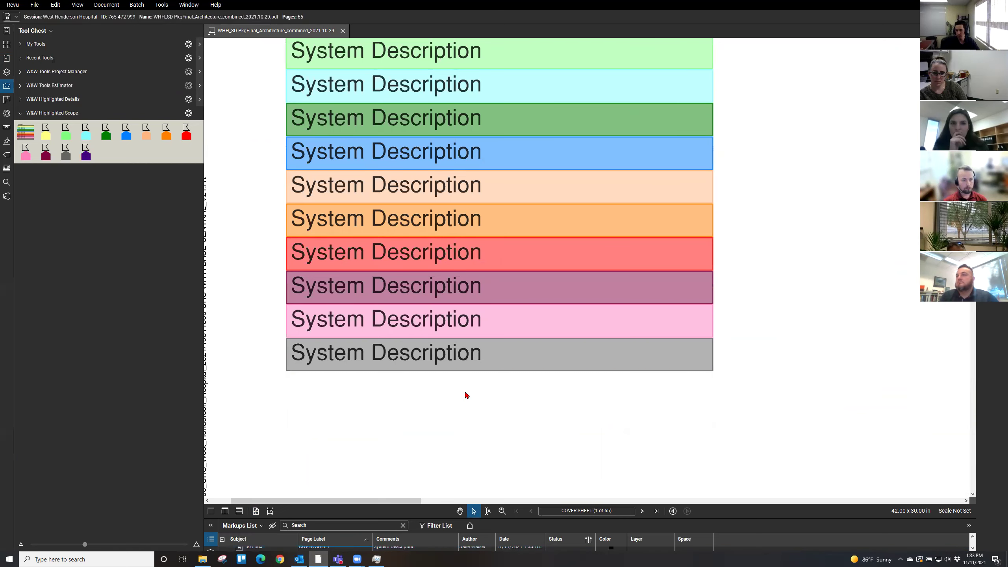
{"action": "key", "text": "ctrl+v"}
{"action": "left_click_drag", "start_coordinate": [504, 382], "coordinate": [336, 396]}
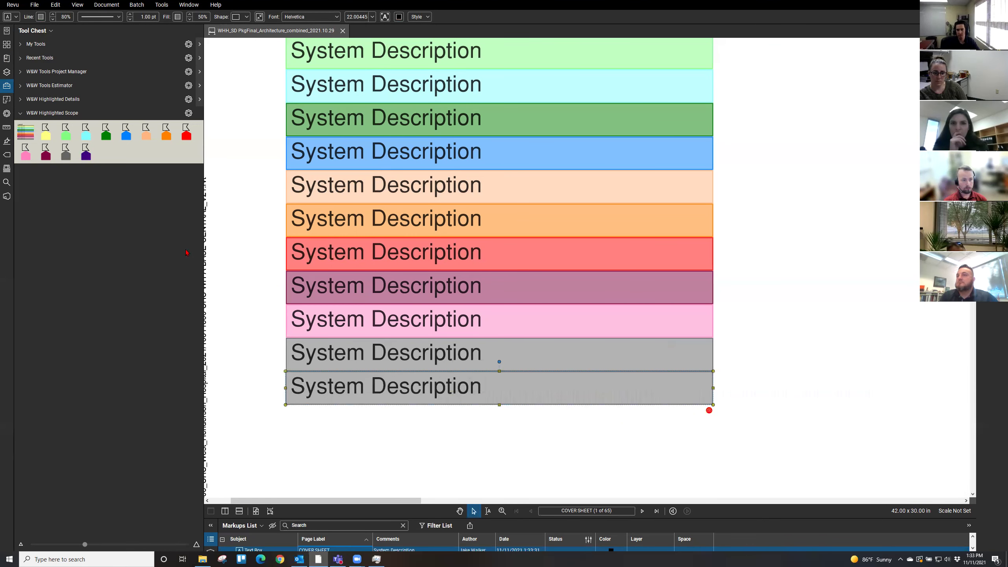
- Set the line and fill colors of the copied legend row to dark purple
{"action": "left_click", "coordinate": [41, 17]}
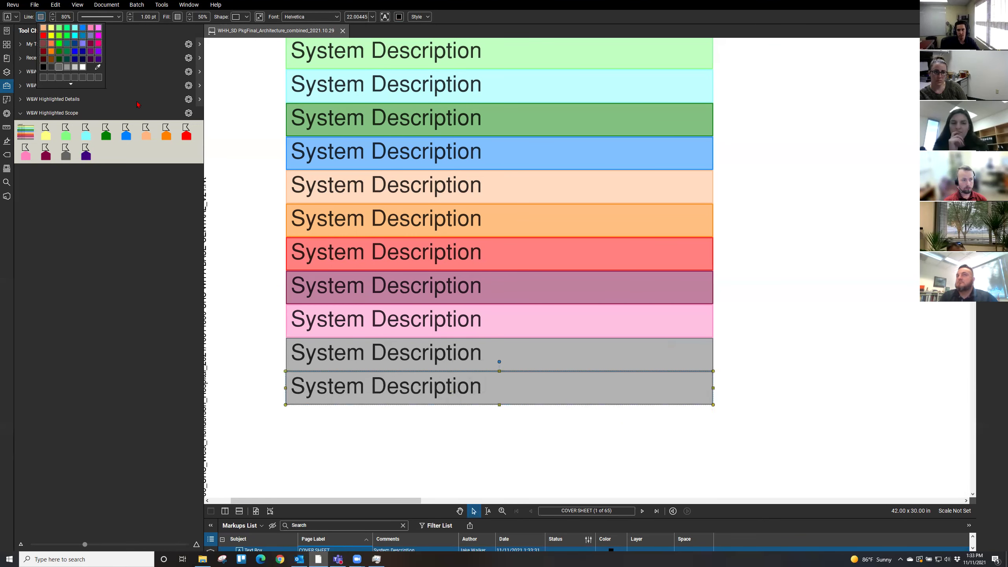
{"action": "left_click", "coordinate": [99, 59]}
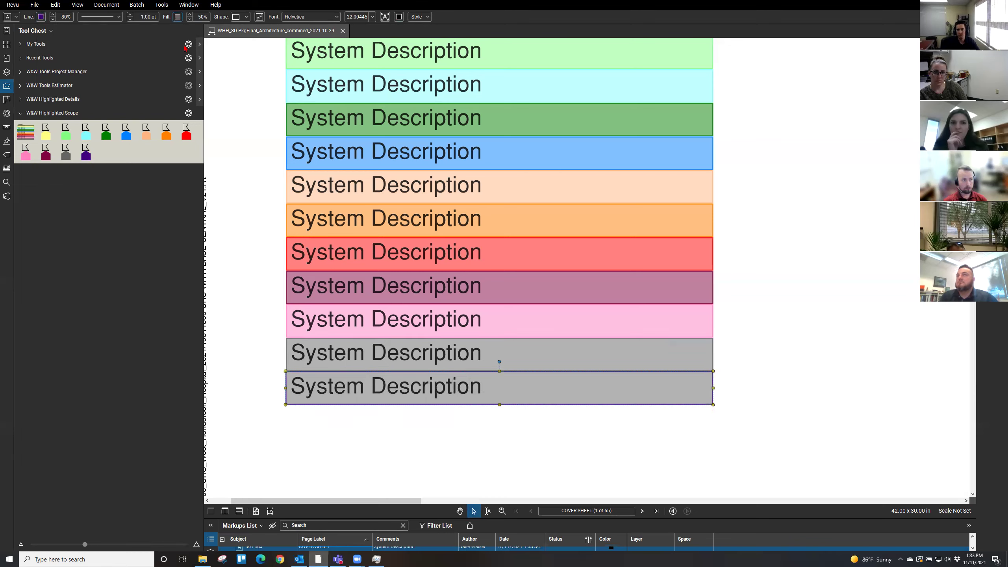
{"action": "left_click", "coordinate": [178, 17]}
{"action": "left_click", "coordinate": [235, 58]}
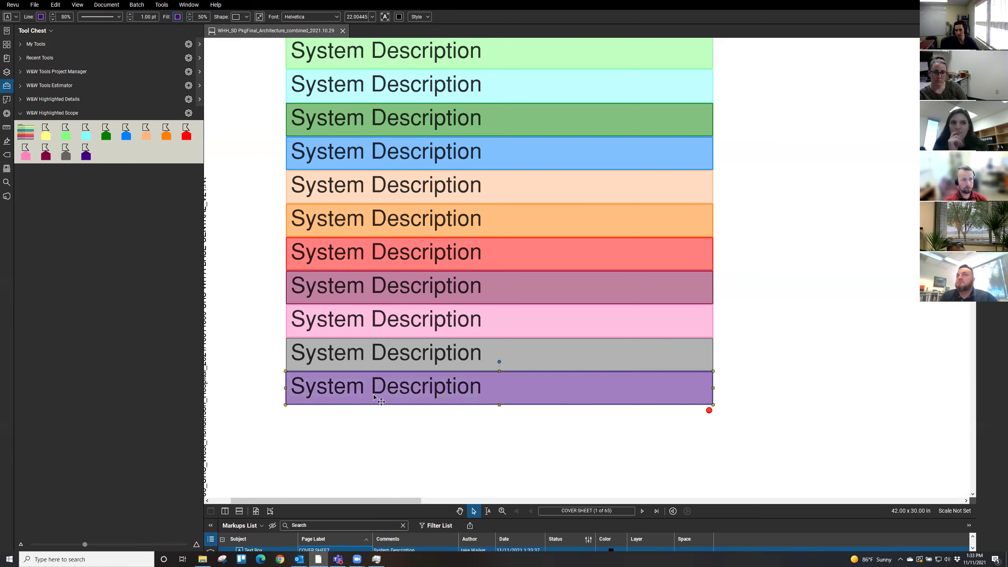
{"action": "left_click", "coordinate": [528, 431]}
- Group the Legend heading and all its System Description rows, including the purple one, into a single markup
{"action": "scroll", "coordinate": [516, 357], "scroll_direction": "down", "scroll_amount": 4}
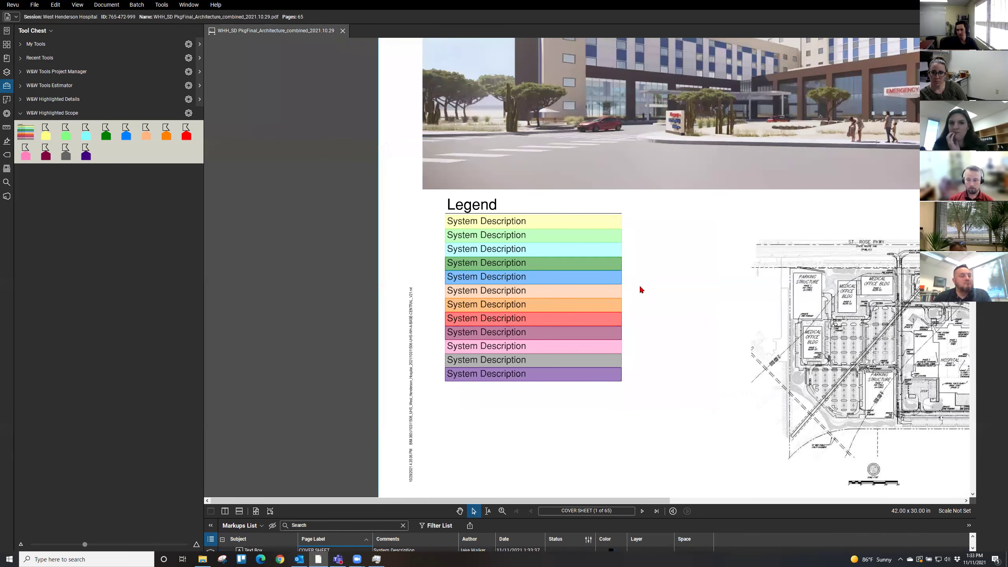
{"action": "left_click_drag", "start_coordinate": [639, 197], "coordinate": [434, 409]}
{"action": "right_click", "coordinate": [540, 335]}
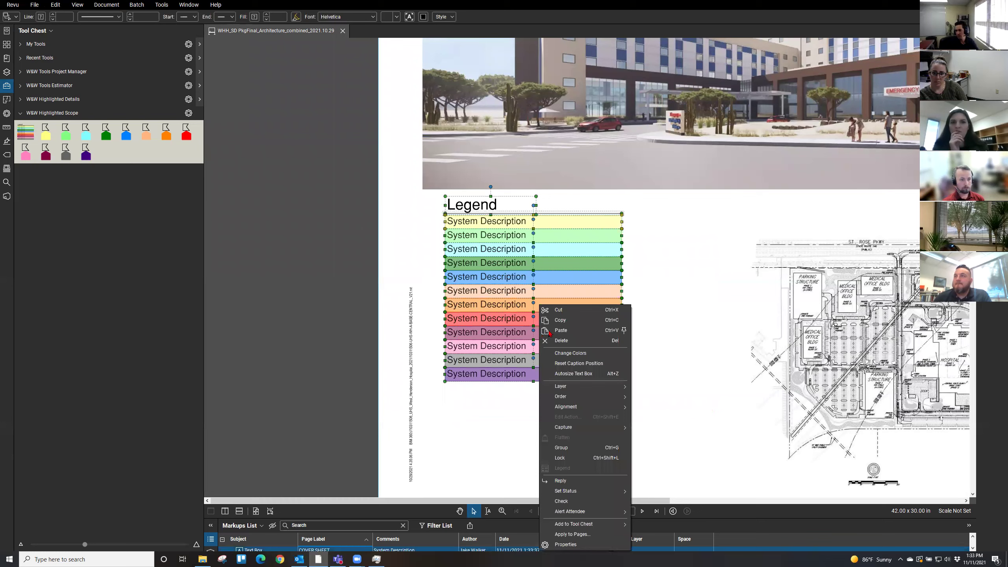
{"action": "left_click", "coordinate": [572, 448]}
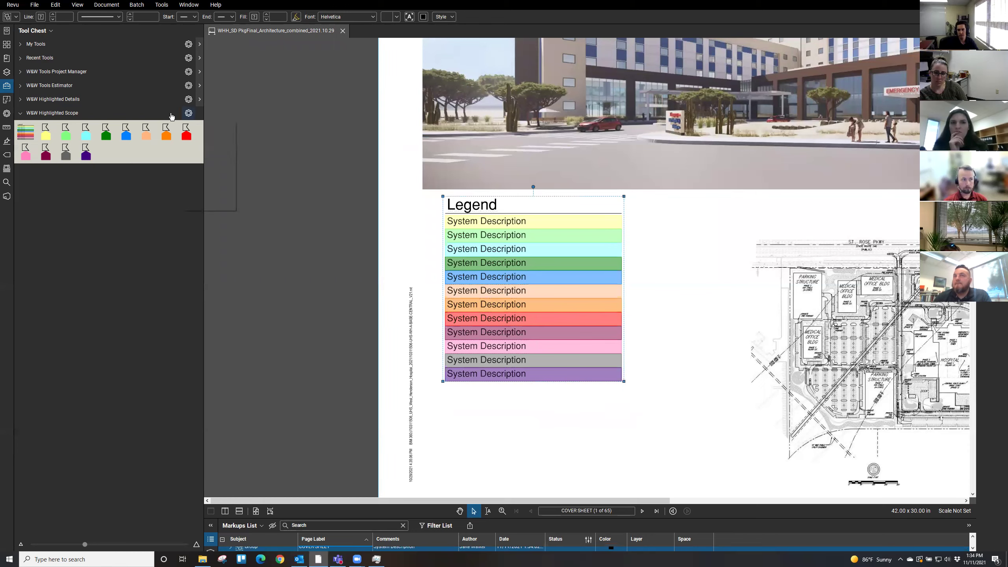
- Start exporting the W&W Highlighted Scope tool set and browse to the Lean folder on the operations (D:) drive
{"action": "left_click", "coordinate": [188, 113]}
{"action": "left_click", "coordinate": [203, 182]}
{"action": "left_click", "coordinate": [189, 113]}
{"action": "left_click", "coordinate": [211, 171]}
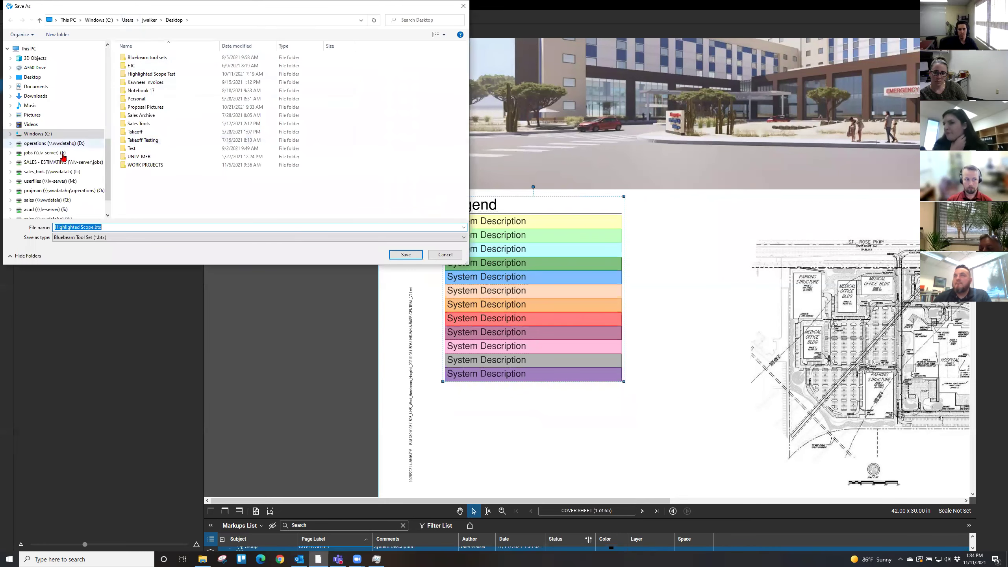
{"action": "left_click", "coordinate": [55, 143]}
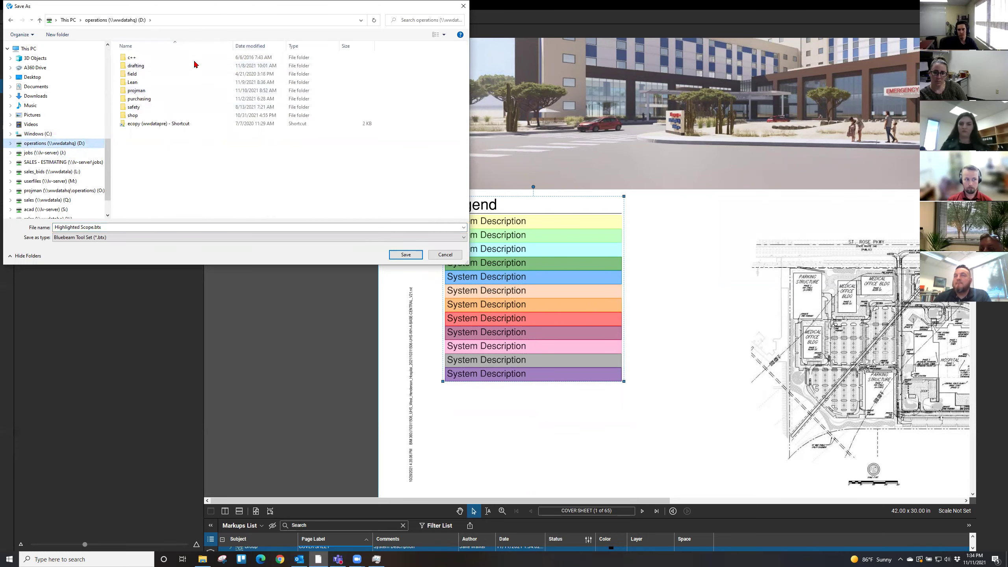
{"action": "left_click", "coordinate": [151, 84]}
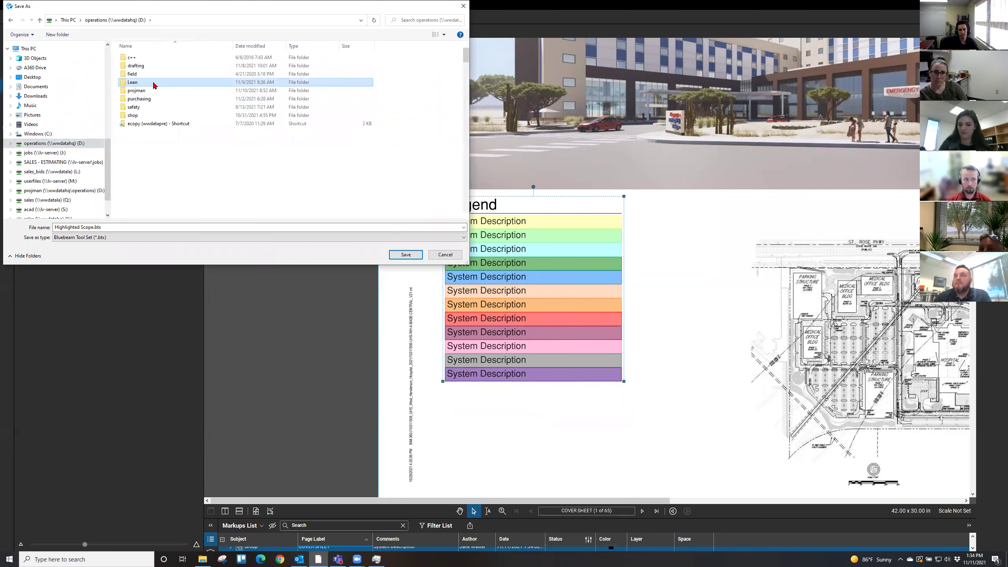
{"action": "double_click", "coordinate": [151, 85]}
- Save the exported tool set in the Highlighted Scope folder, replacing the existing W&W Highlighted Scope.btx
{"action": "scroll", "coordinate": [159, 145], "scroll_direction": "down", "scroll_amount": 4}
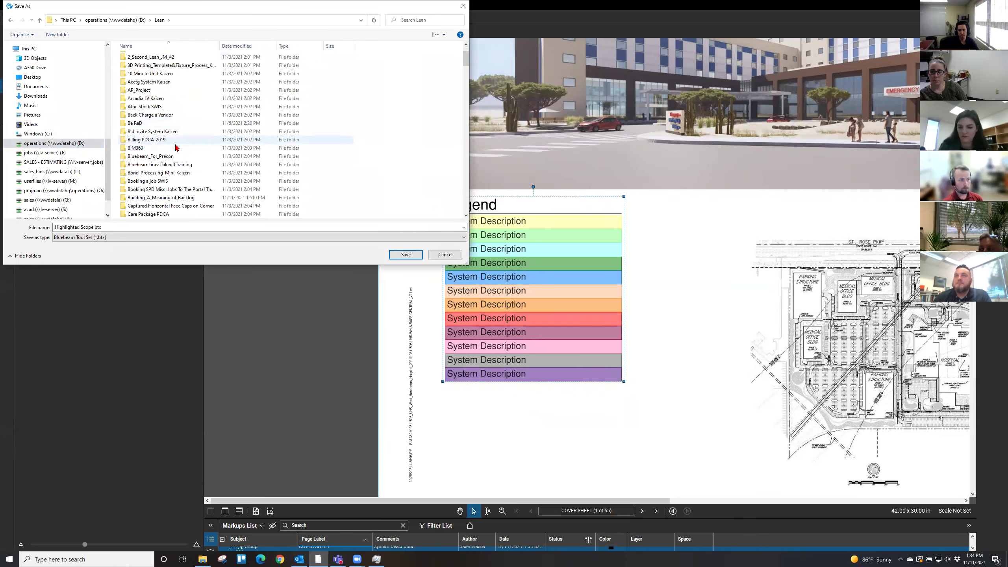
{"action": "scroll", "coordinate": [152, 128], "scroll_direction": "down", "scroll_amount": 4}
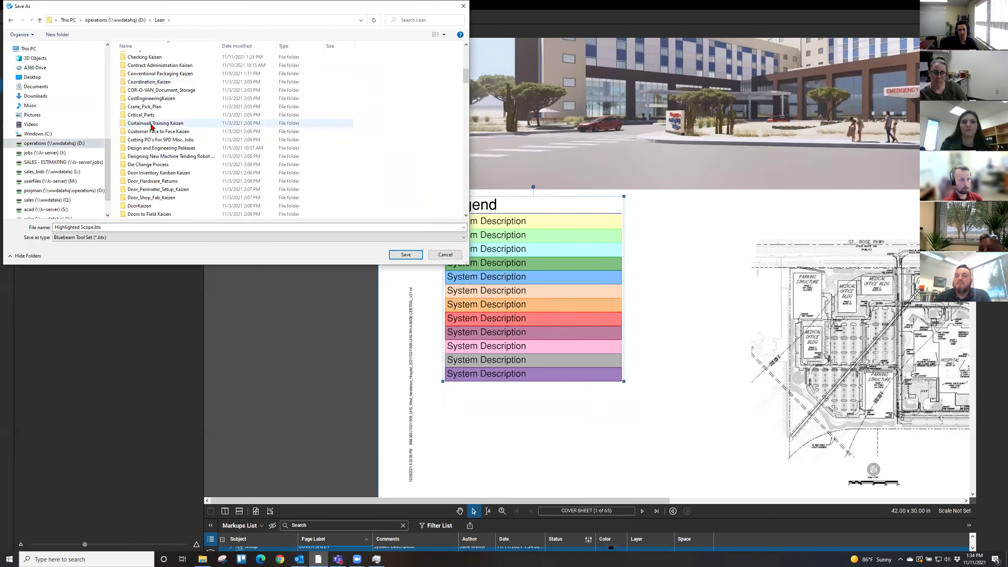
{"action": "scroll", "coordinate": [153, 133], "scroll_direction": "down", "scroll_amount": 6}
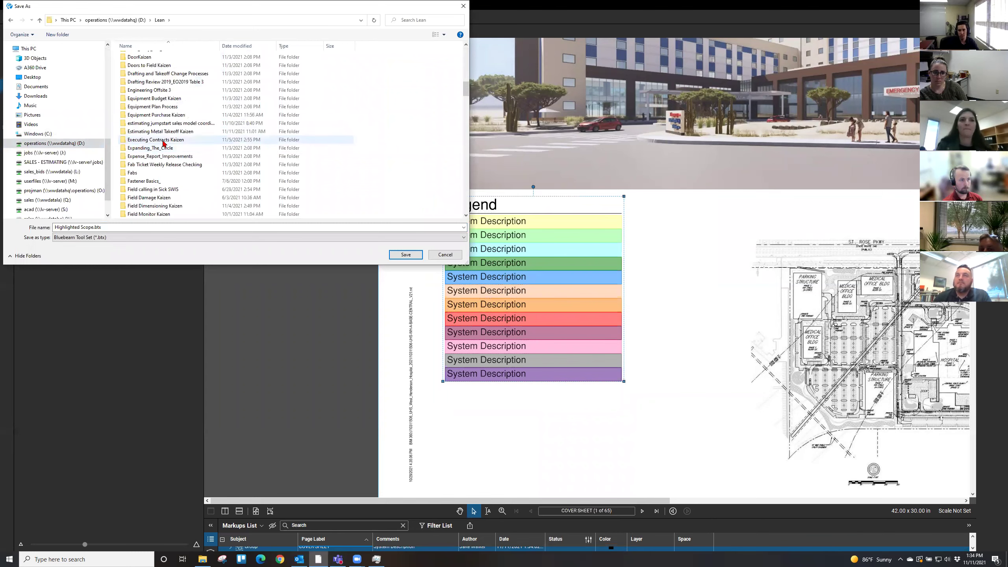
{"action": "scroll", "coordinate": [179, 157], "scroll_direction": "down", "scroll_amount": 4}
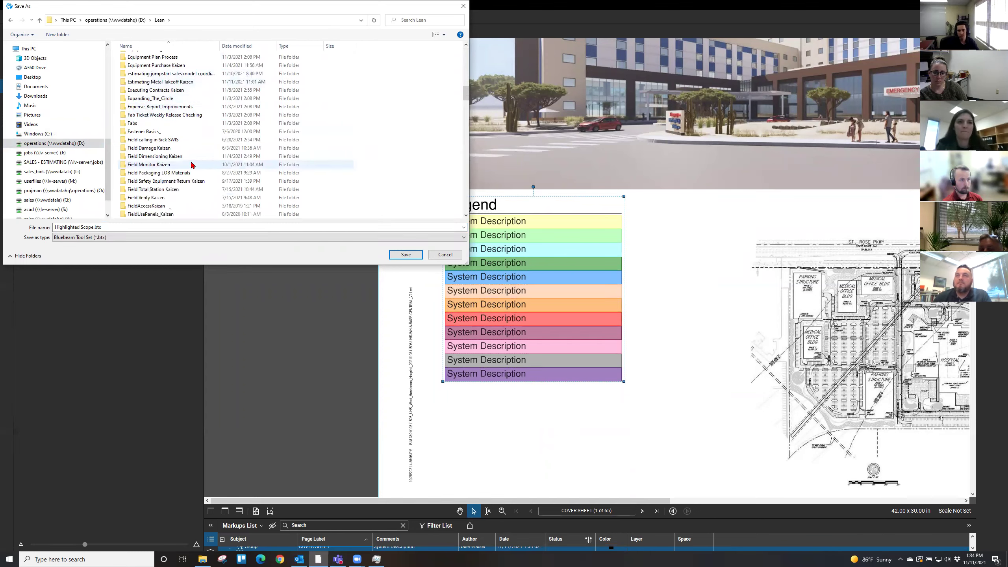
{"action": "scroll", "coordinate": [179, 157], "scroll_direction": "down", "scroll_amount": 4}
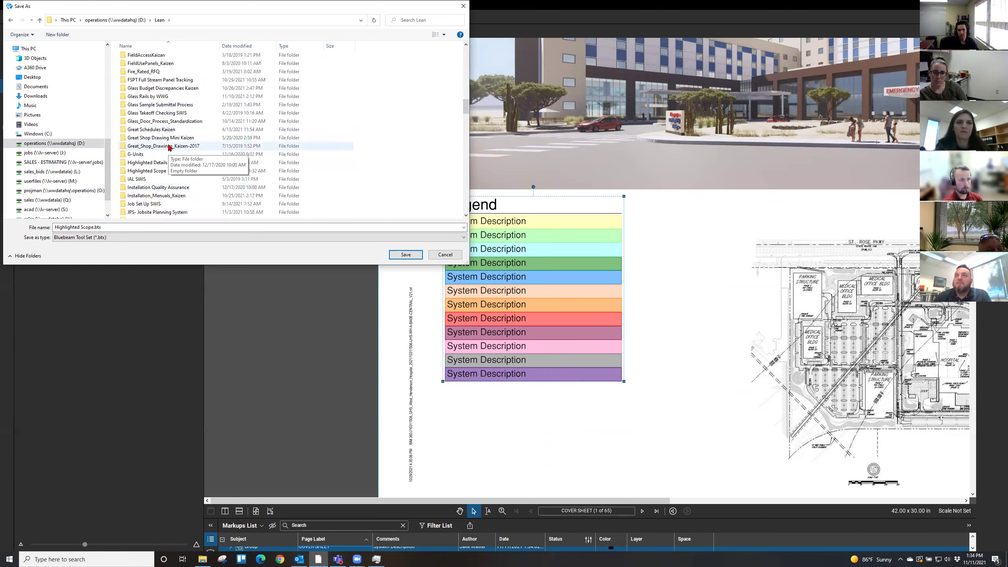
{"action": "left_click", "coordinate": [187, 171]}
{"action": "left_click", "coordinate": [171, 75]}
{"action": "left_click", "coordinate": [406, 254]}
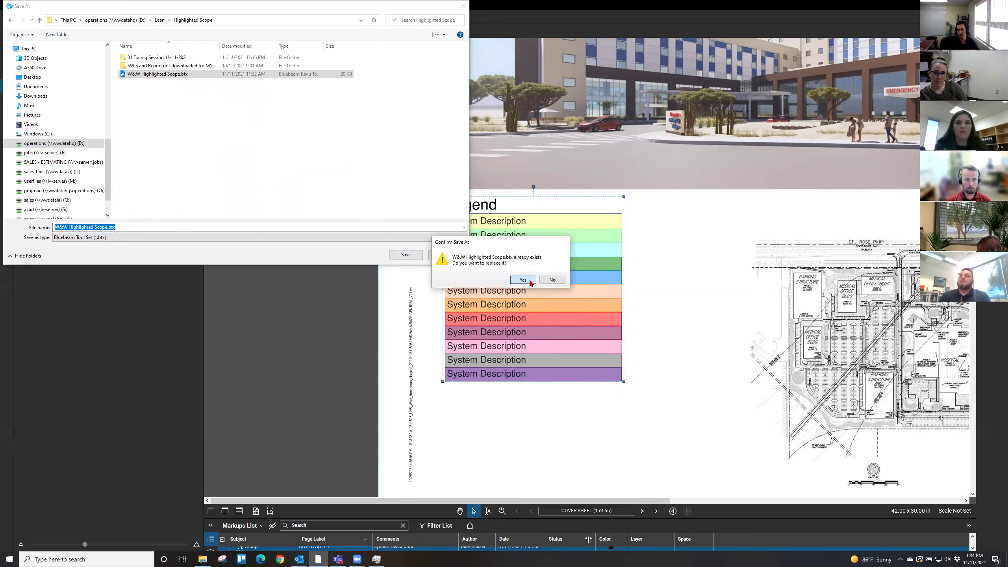
{"action": "left_click", "coordinate": [530, 281]}
{"action": "left_click", "coordinate": [636, 385]}
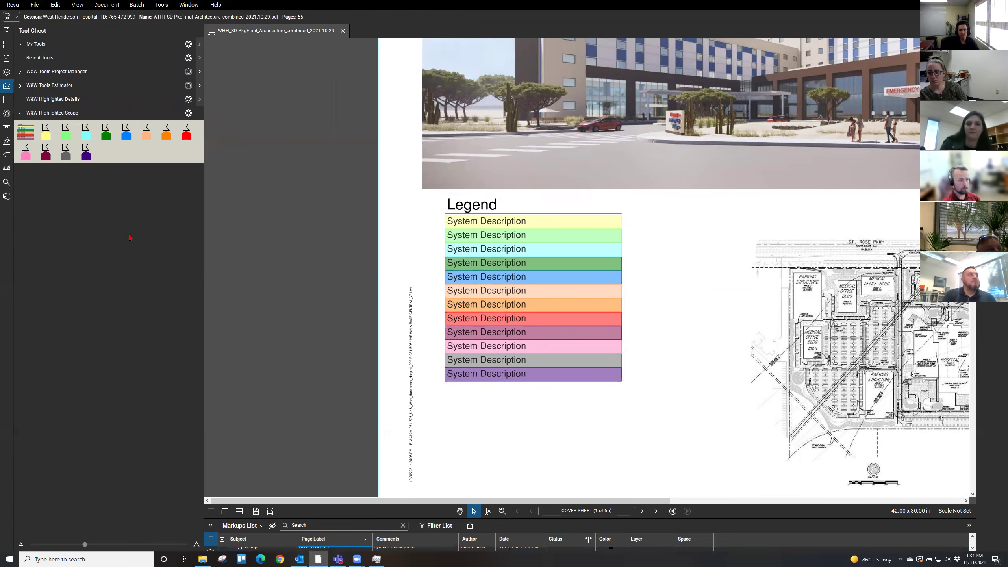
{"action": "right_click", "coordinate": [86, 151]}
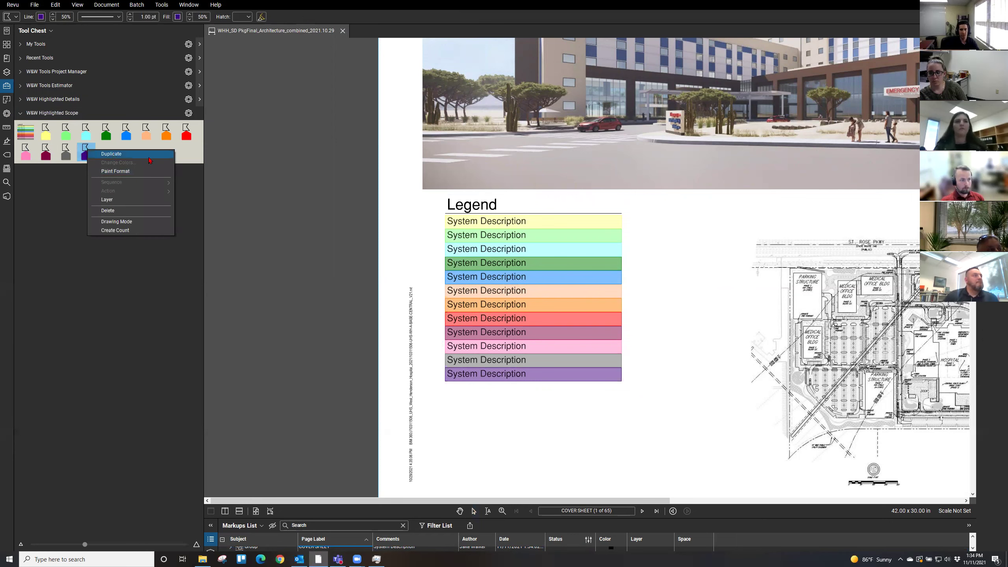
{"action": "left_click", "coordinate": [274, 164]}
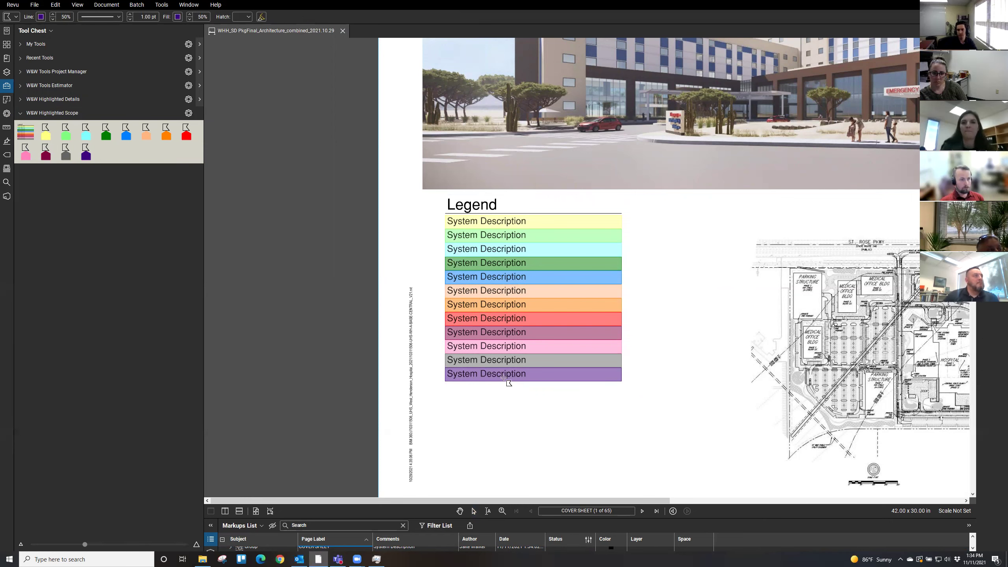
{"action": "key", "text": "Escape"}
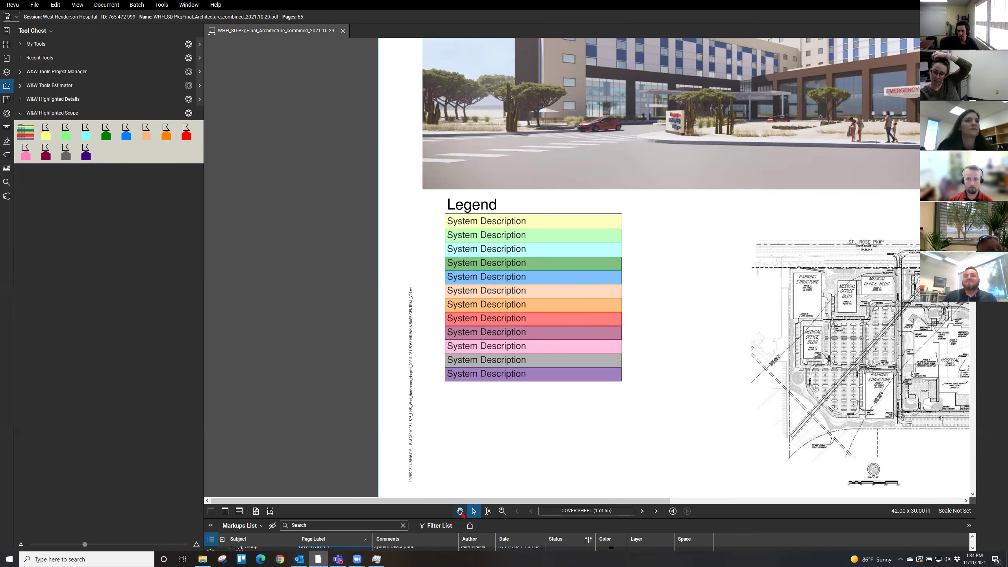
- Return to sheet ecA401 of the NBCU GMP 3 set and show the tools in the W&W Highlighted Details tool set
{"action": "middle_click_drag", "start_coordinate": [673, 179], "coordinate": [491, 242]}
{"action": "scroll", "coordinate": [491, 242], "scroll_direction": "down", "scroll_amount": 3}
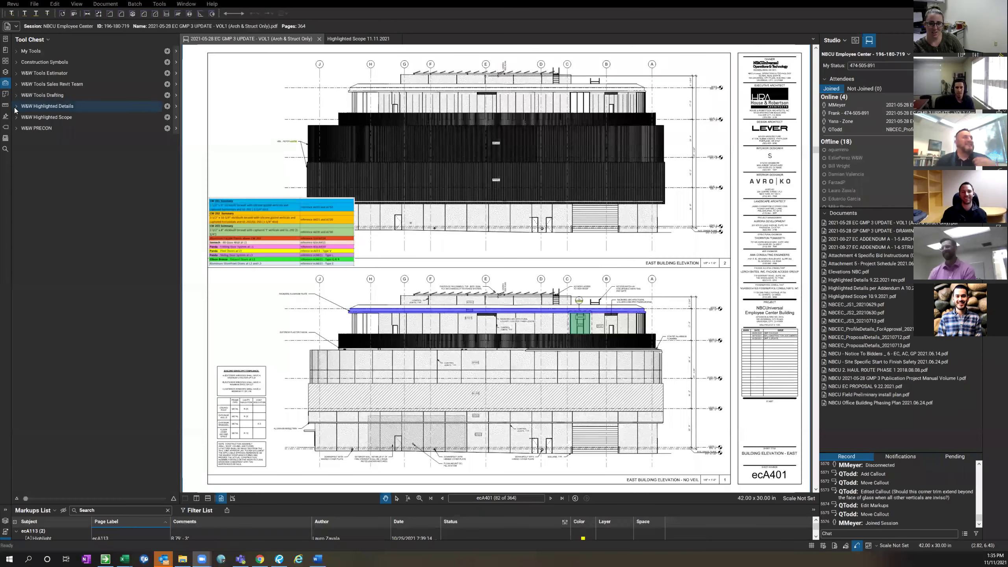
{"action": "left_click", "coordinate": [16, 107]}
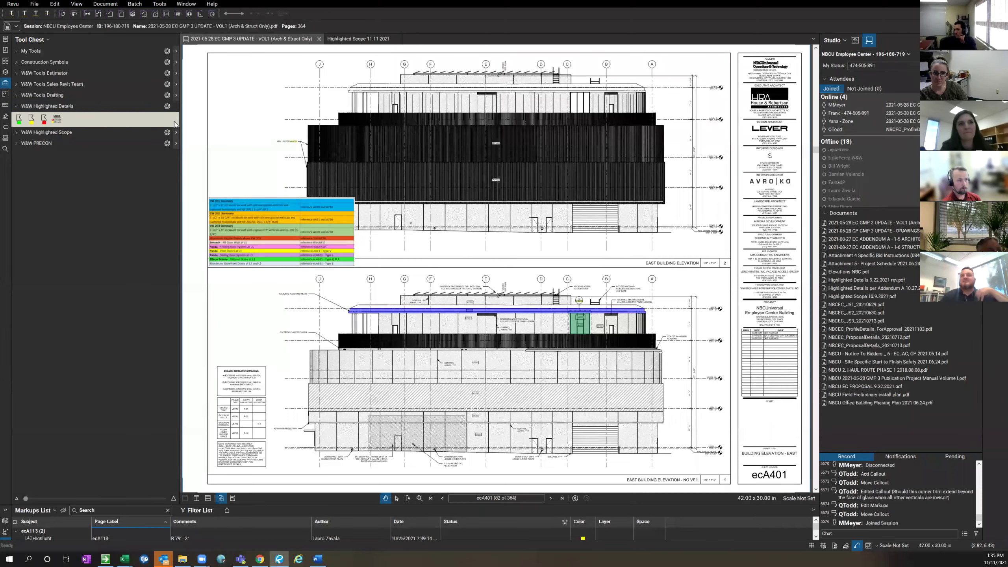